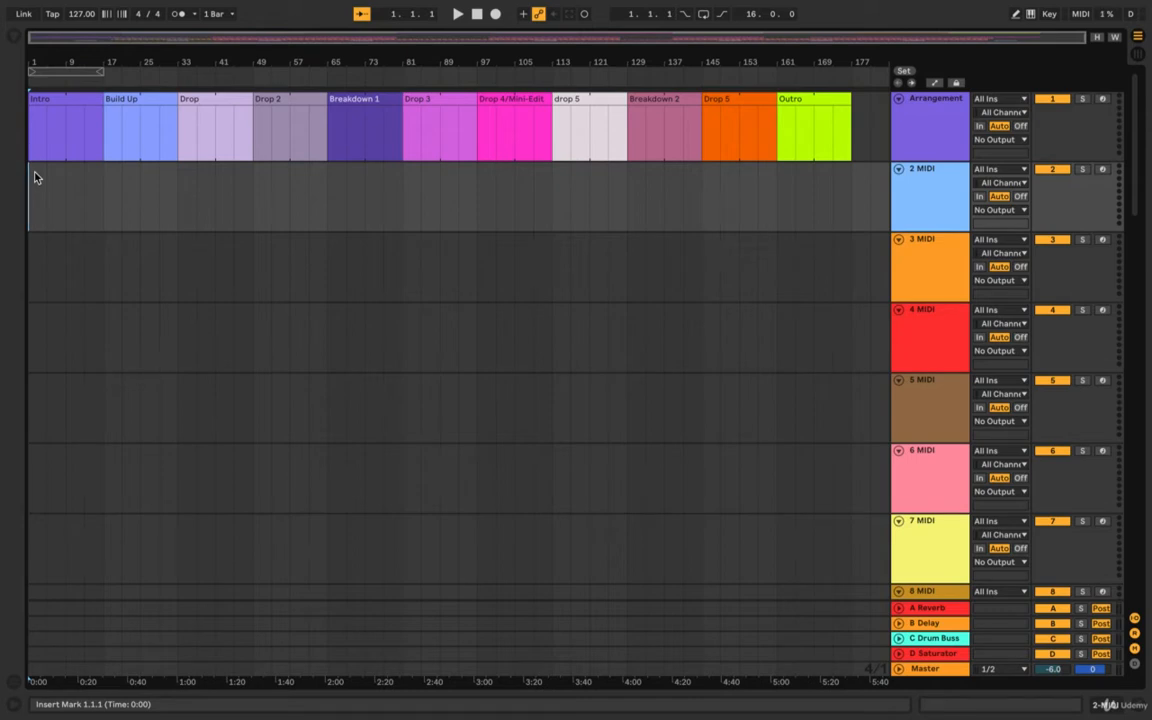
pyautogui.click(55, 98)
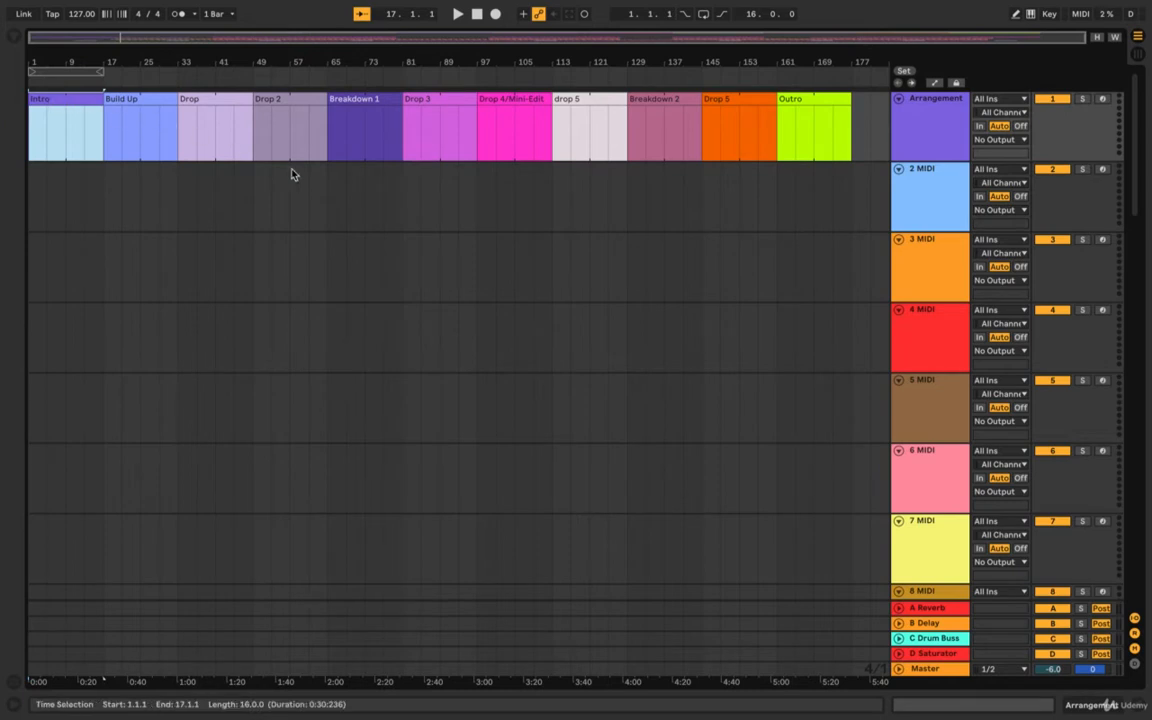
pyautogui.click(55, 192)
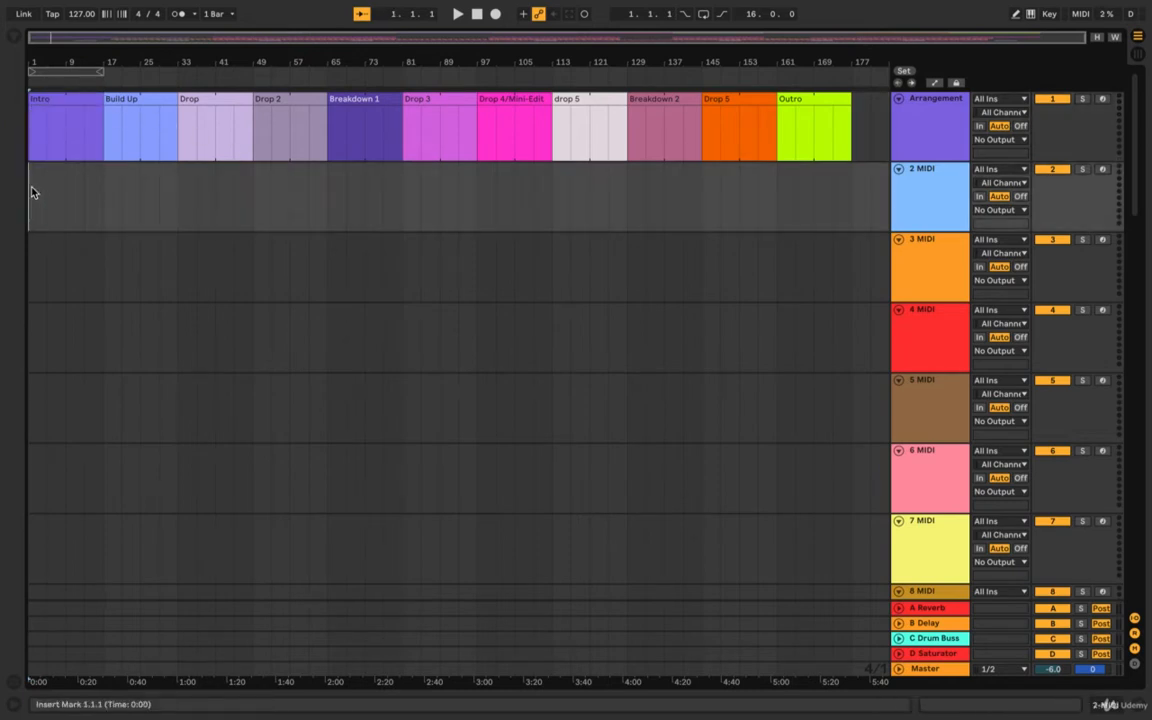
pyautogui.moveTo(33, 188)
pyautogui.mouseDown()
pyautogui.moveTo(856, 234)
pyautogui.moveTo(841, 147)
pyautogui.moveTo(856, 108)
pyautogui.mouseUp()
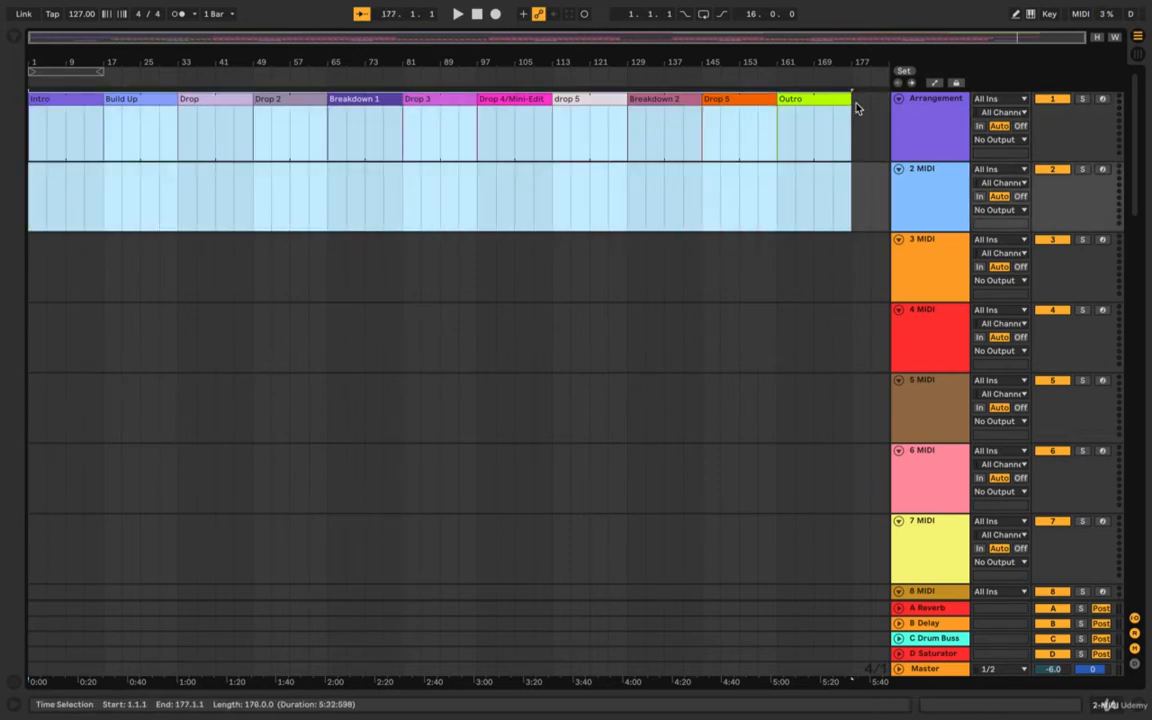
pyautogui.click(818, 226)
pyautogui.click(899, 100)
pyautogui.click(899, 100)
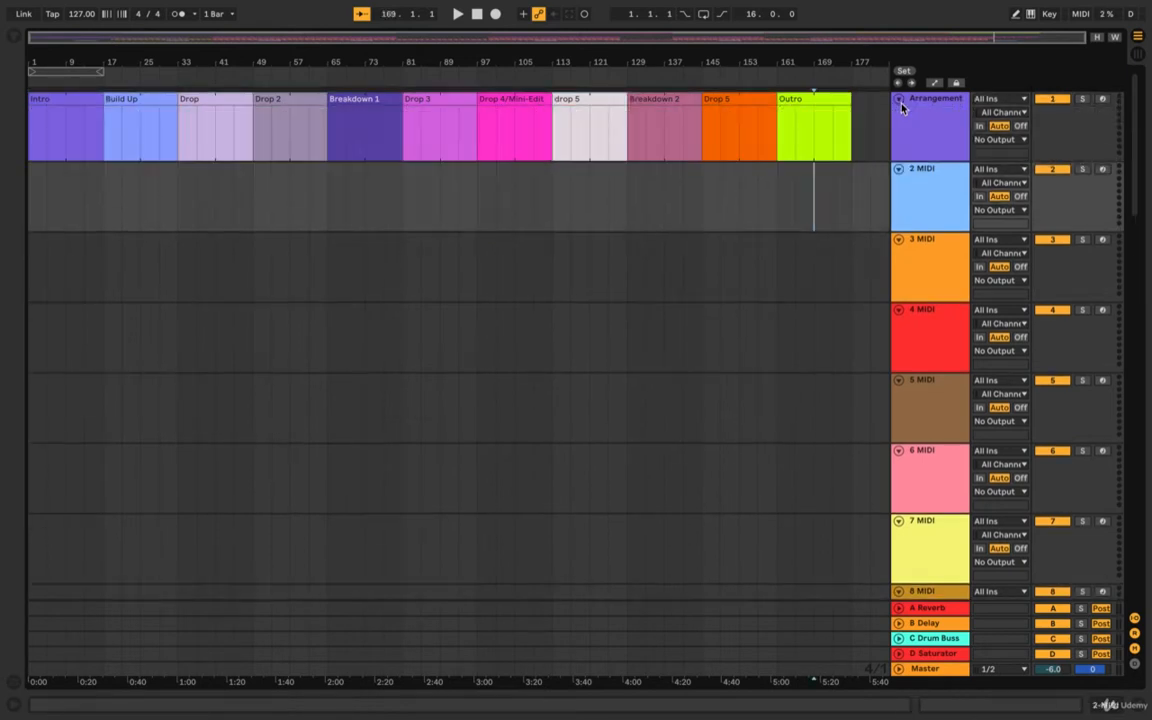
# Try to insert a new MIDI track below the Arrangement track
pyautogui.click(921, 126)
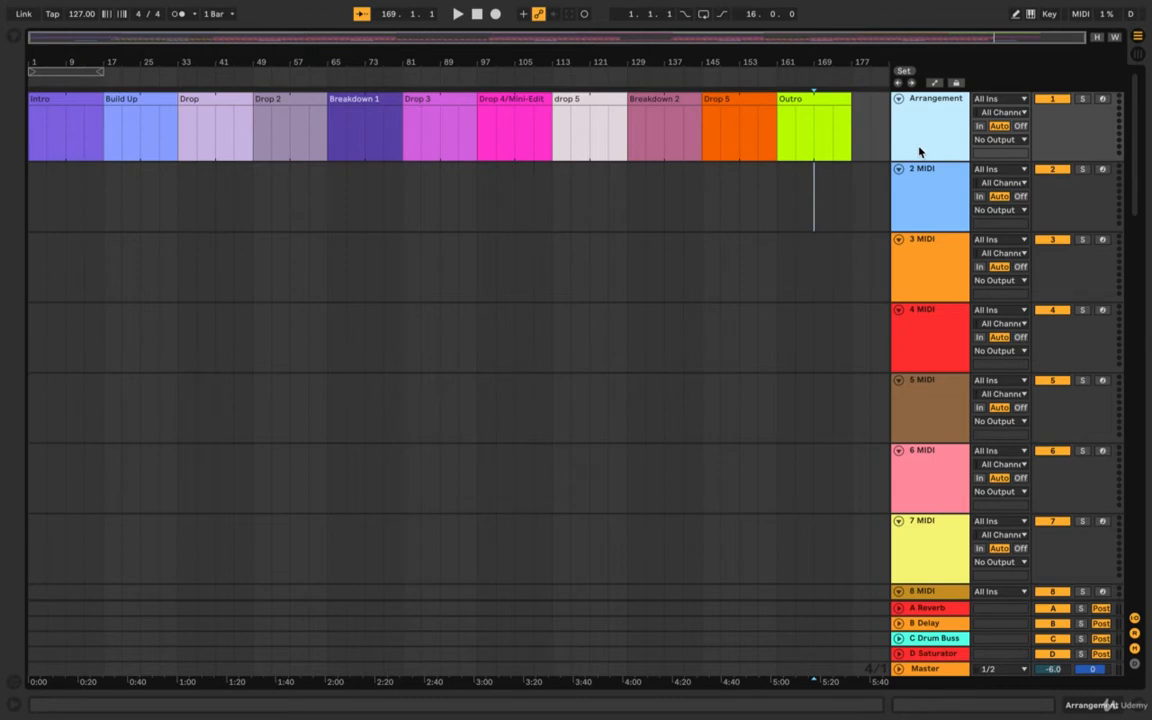
pyautogui.press('super+shift+t')
pyautogui.press('super+z')
pyautogui.click(919, 152)
pyautogui.rightClick(923, 125)
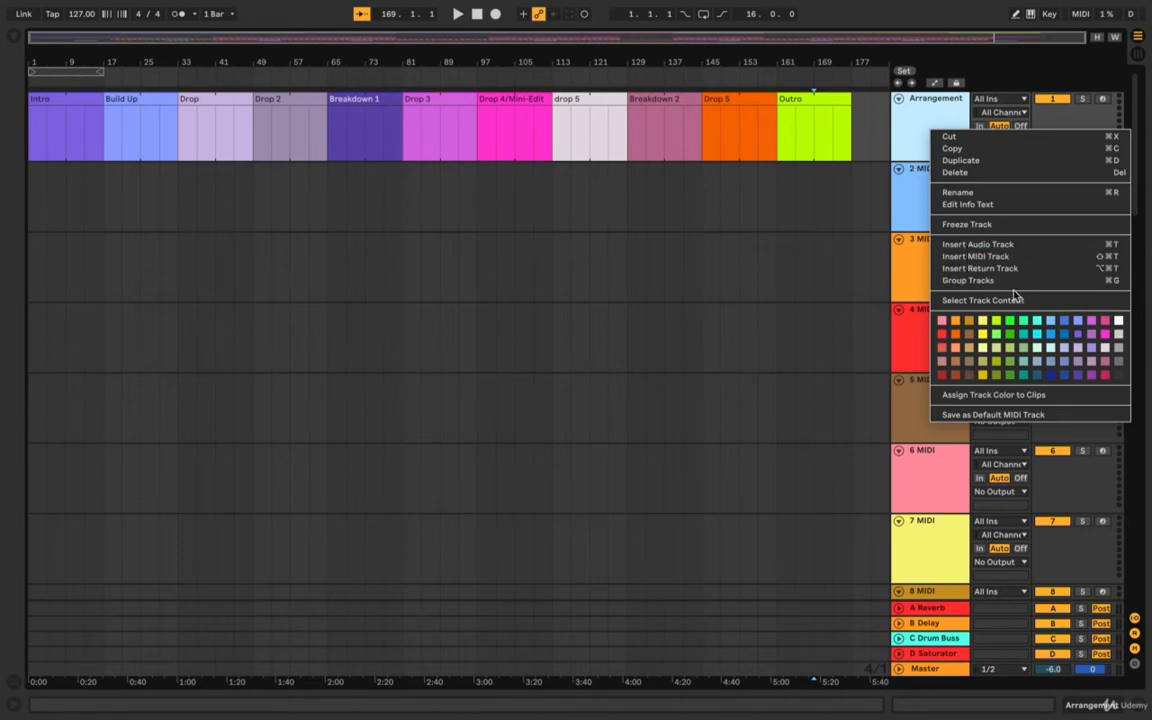
pyautogui.click(975, 257)
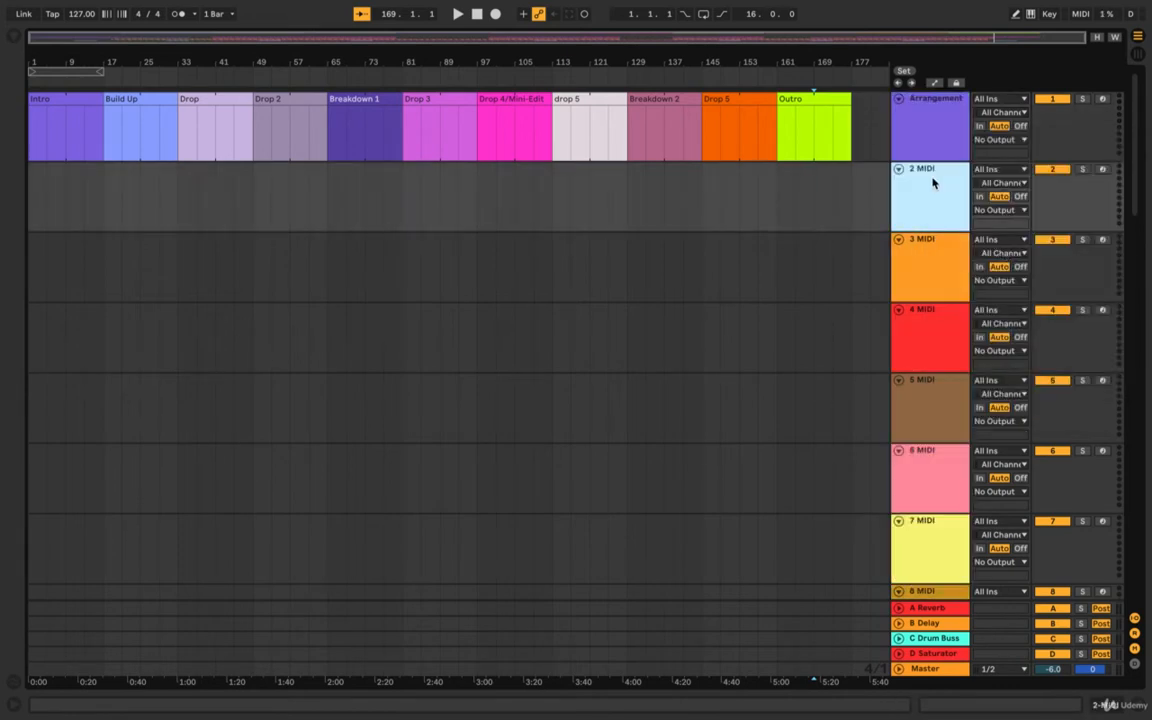
# Create a MIDI clip at bar 1 on the 2 MIDI track and extend it to 16 bars
pyautogui.doubleClick(35, 172)
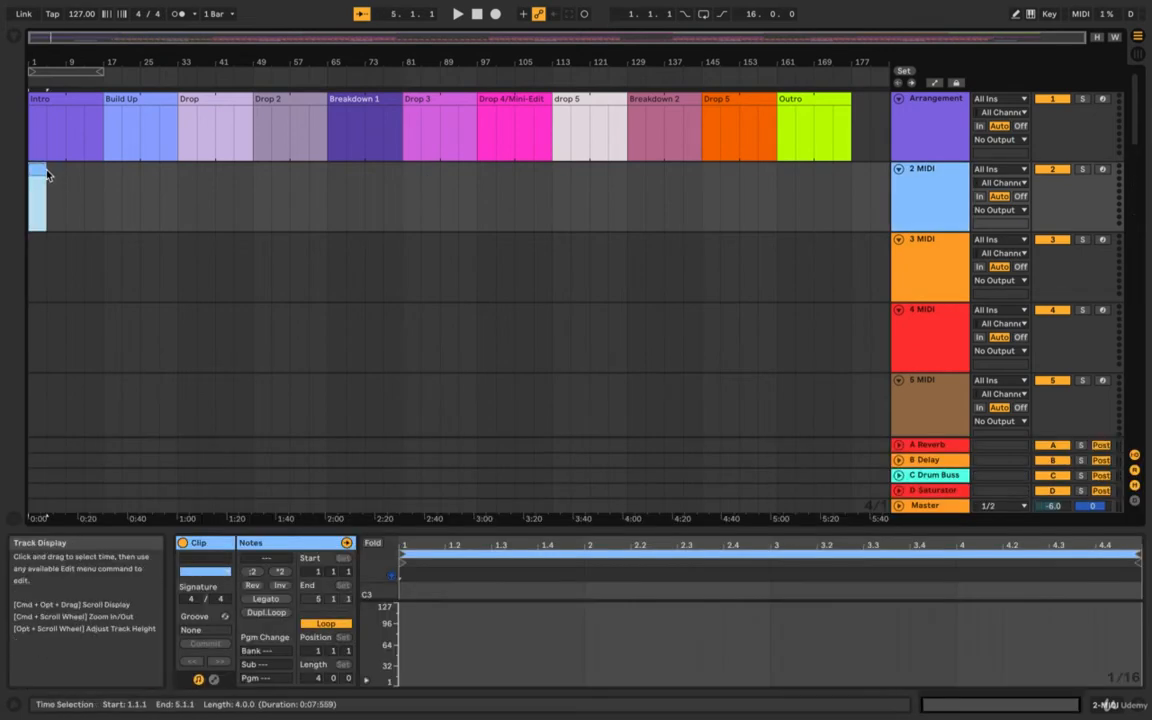
pyautogui.press('Delete')
pyautogui.doubleClick(45, 171)
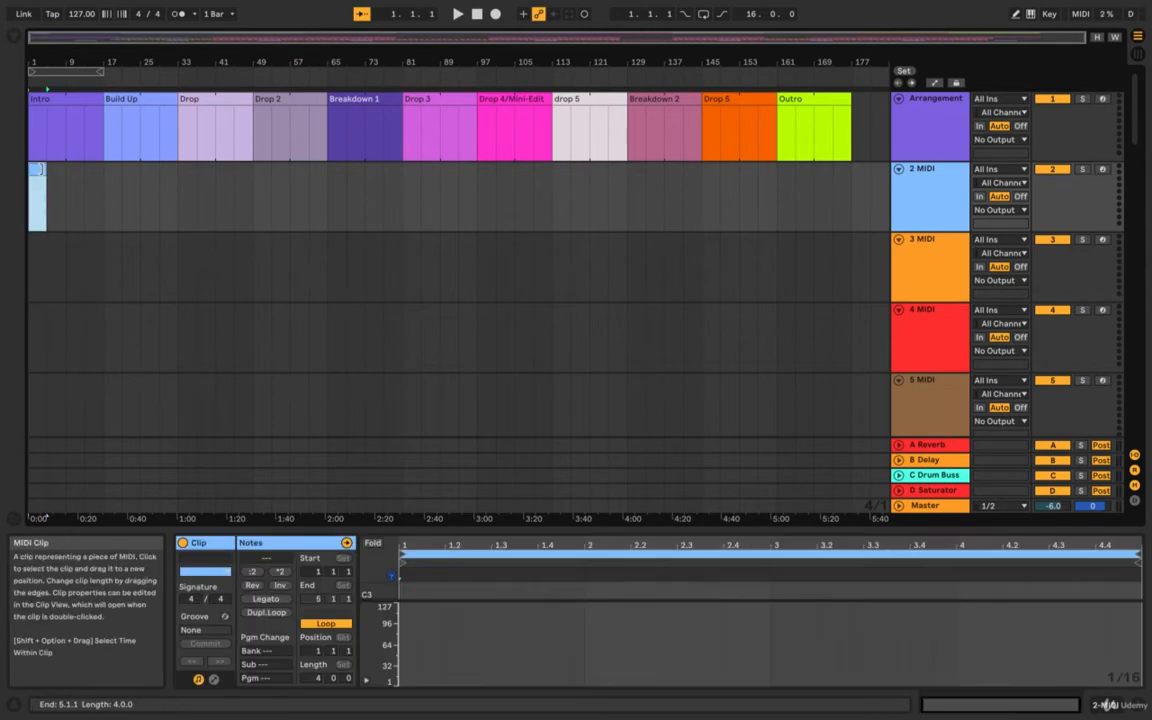
pyautogui.press('Delete')
pyautogui.doubleClick(42, 170)
pyautogui.press('Delete')
pyautogui.doubleClick(42, 170)
pyautogui.moveTo(46, 176); pyautogui.dragTo(96, 169)
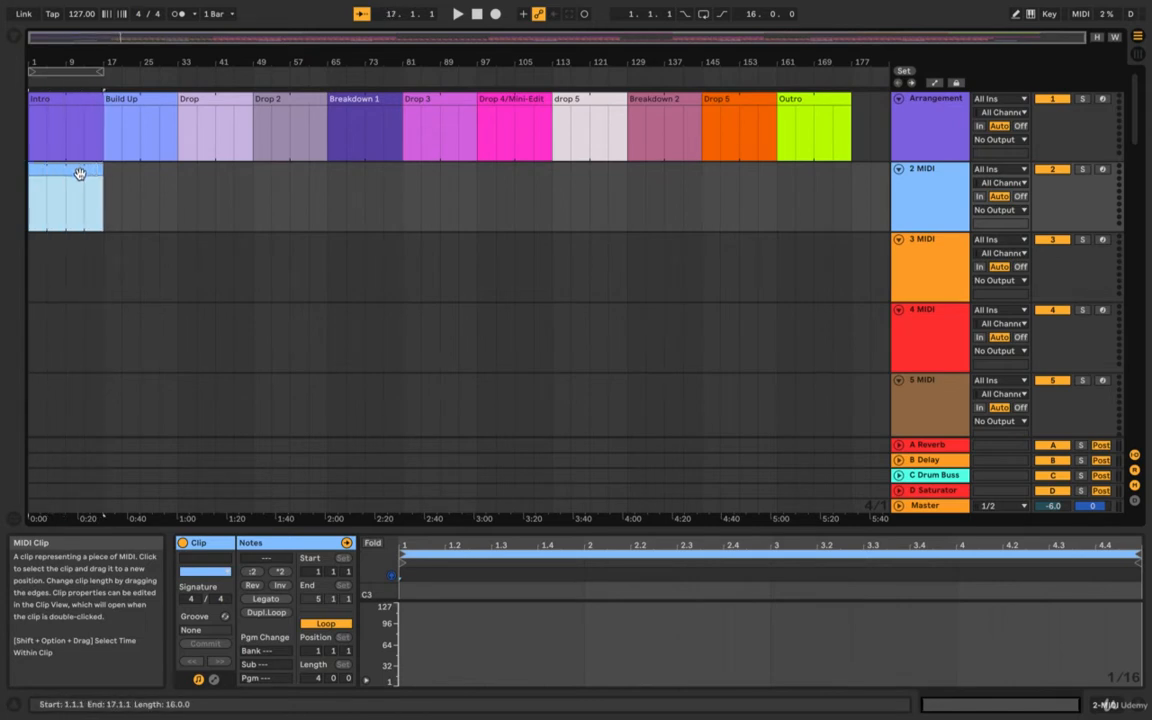
# Name the 16-bar clip on the 2 MIDI track Intro and delete it
pyautogui.click(81, 180)
pyautogui.write('Intro')
pyautogui.press('Return')
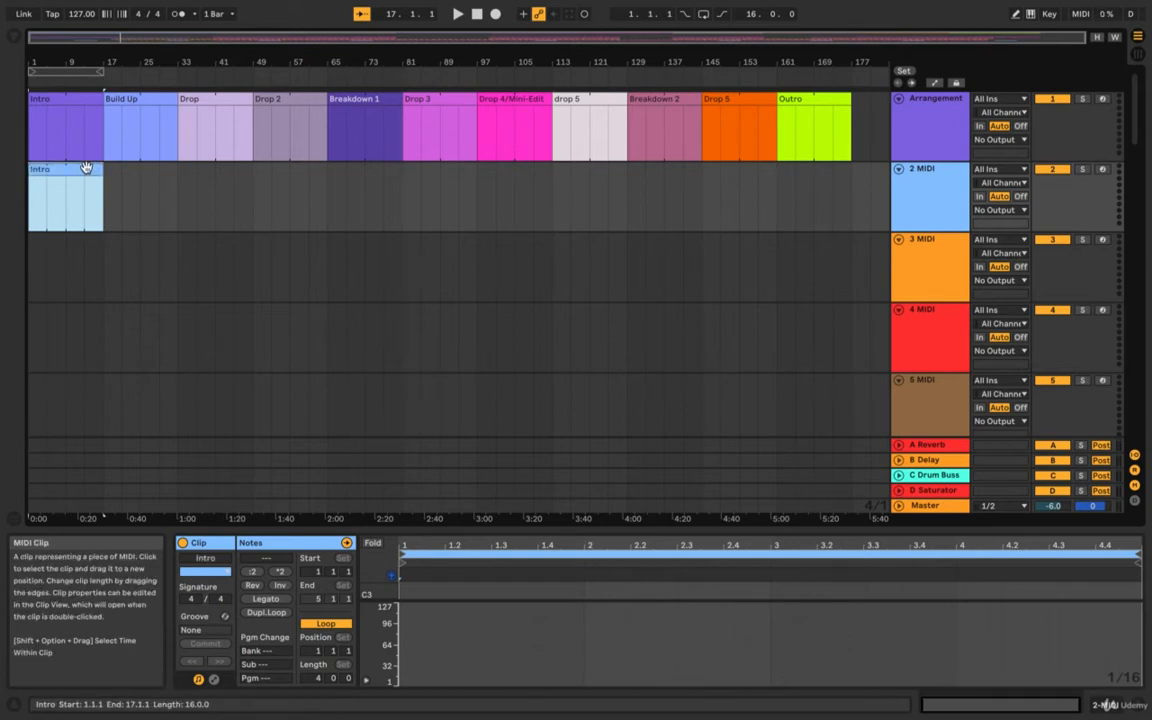
pyautogui.press('Delete')
# Examine the Intro and Build Up sections on the Arrangement track and how they line up with the bar ruler
pyautogui.click(62, 120)
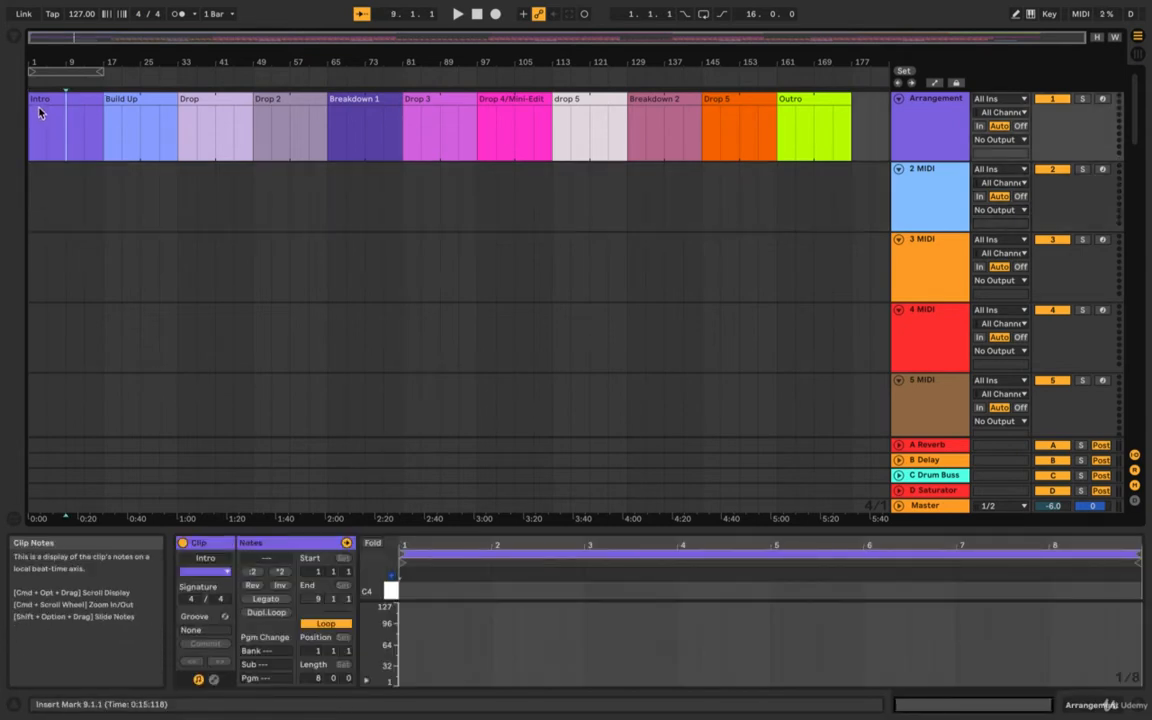
pyautogui.scroll(5, 71, 138)
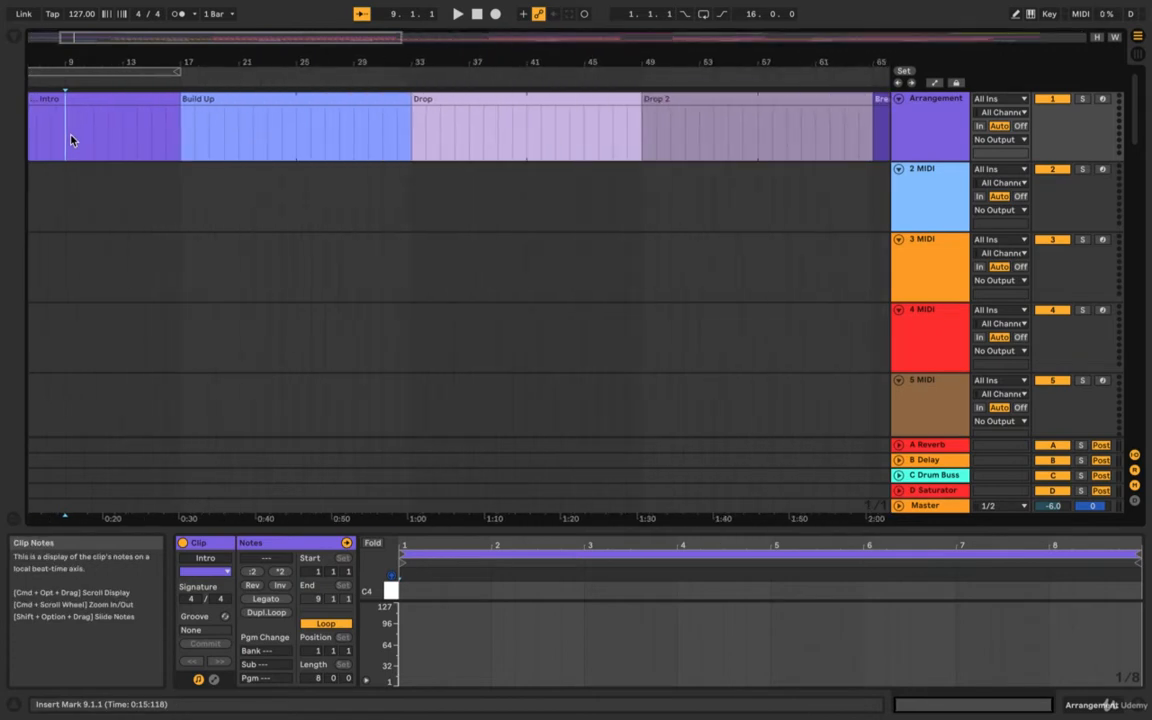
pyautogui.hscroll(-3, 71, 139)
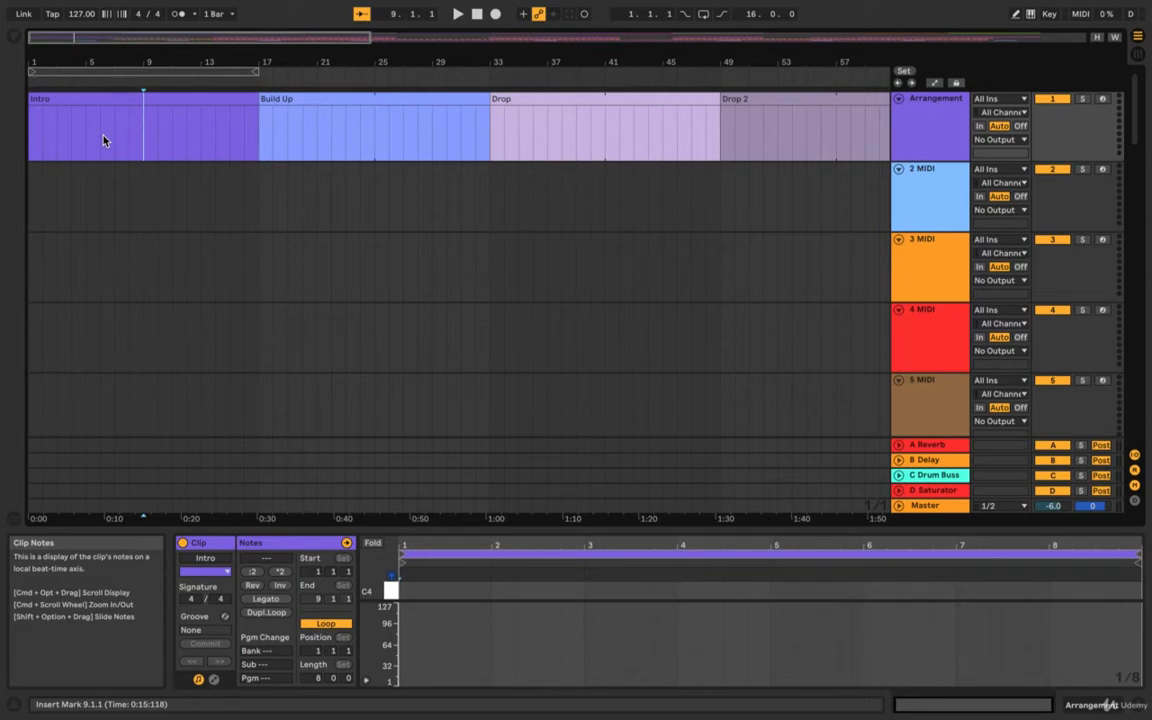
pyautogui.press('-')
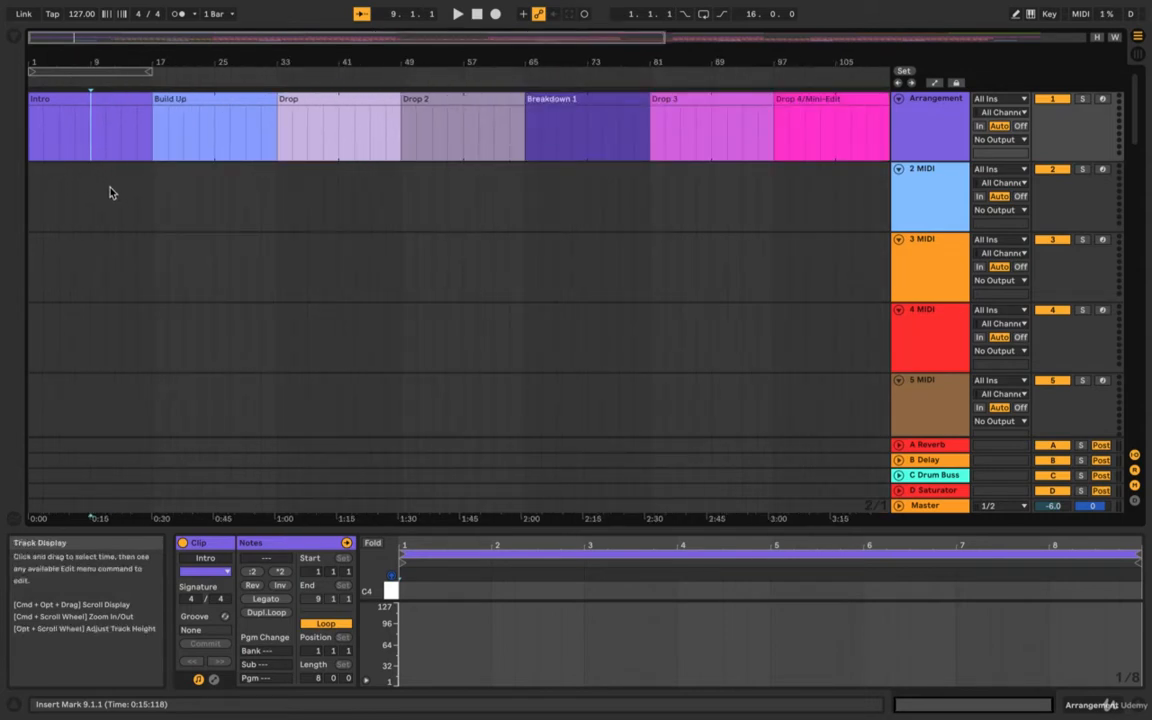
pyautogui.press('-')
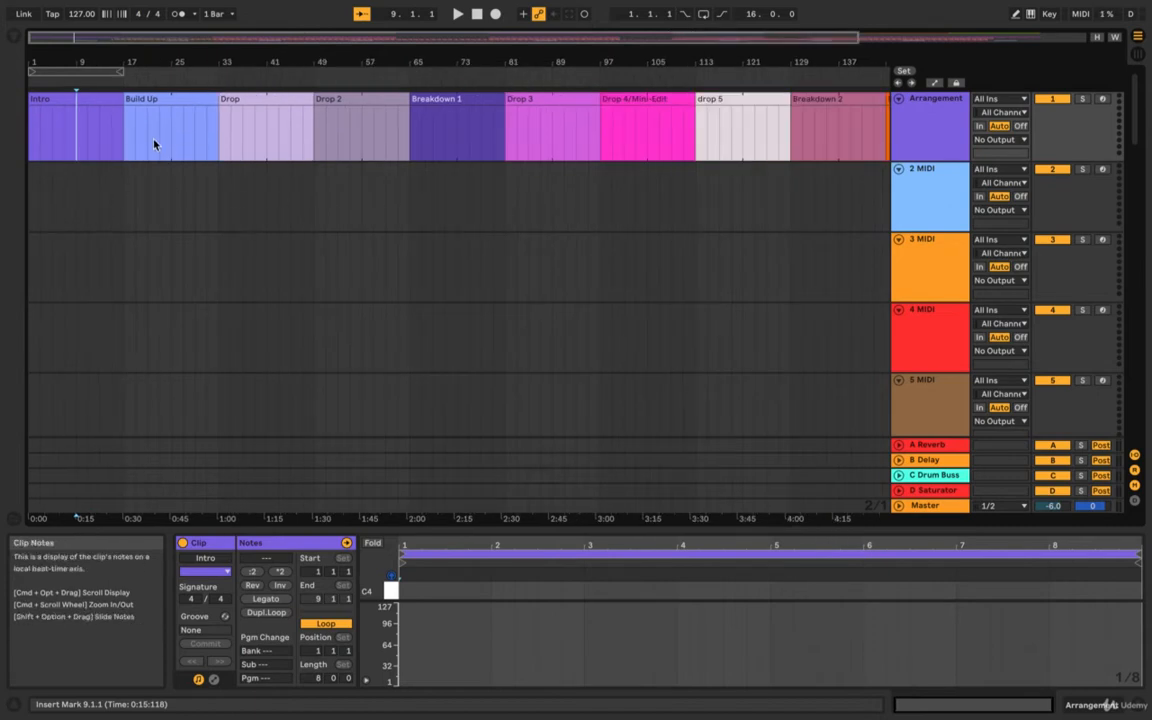
pyautogui.press('-')
pyautogui.press('+')
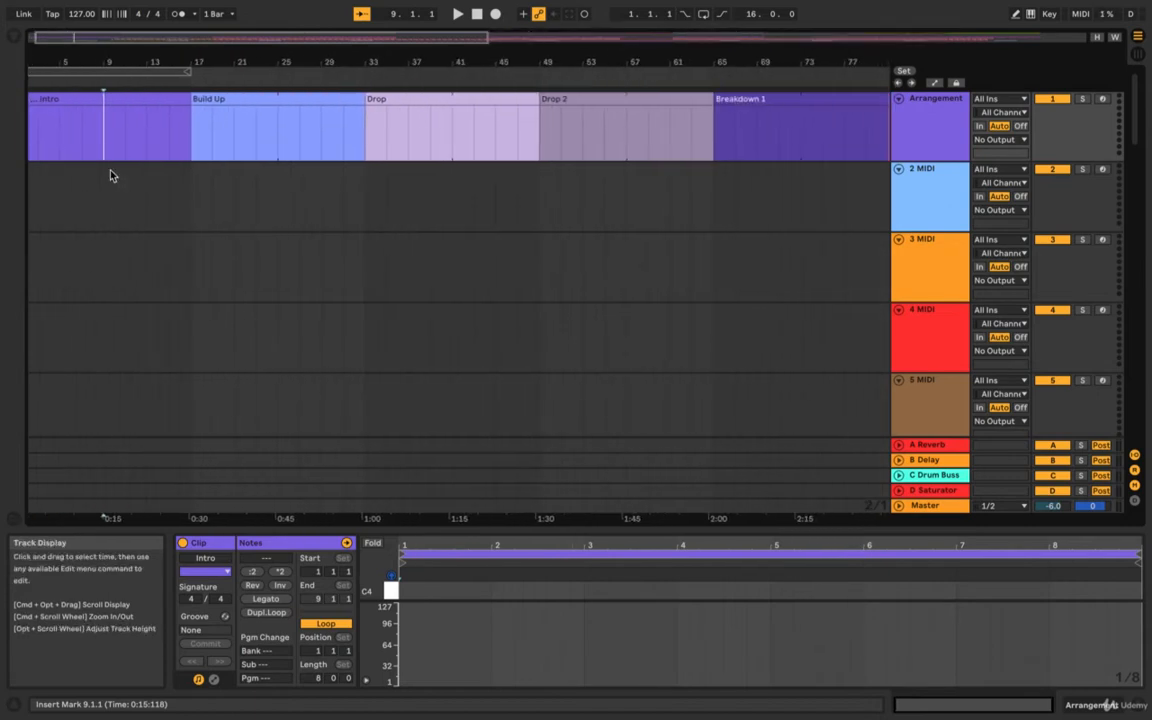
pyautogui.click(252, 100)
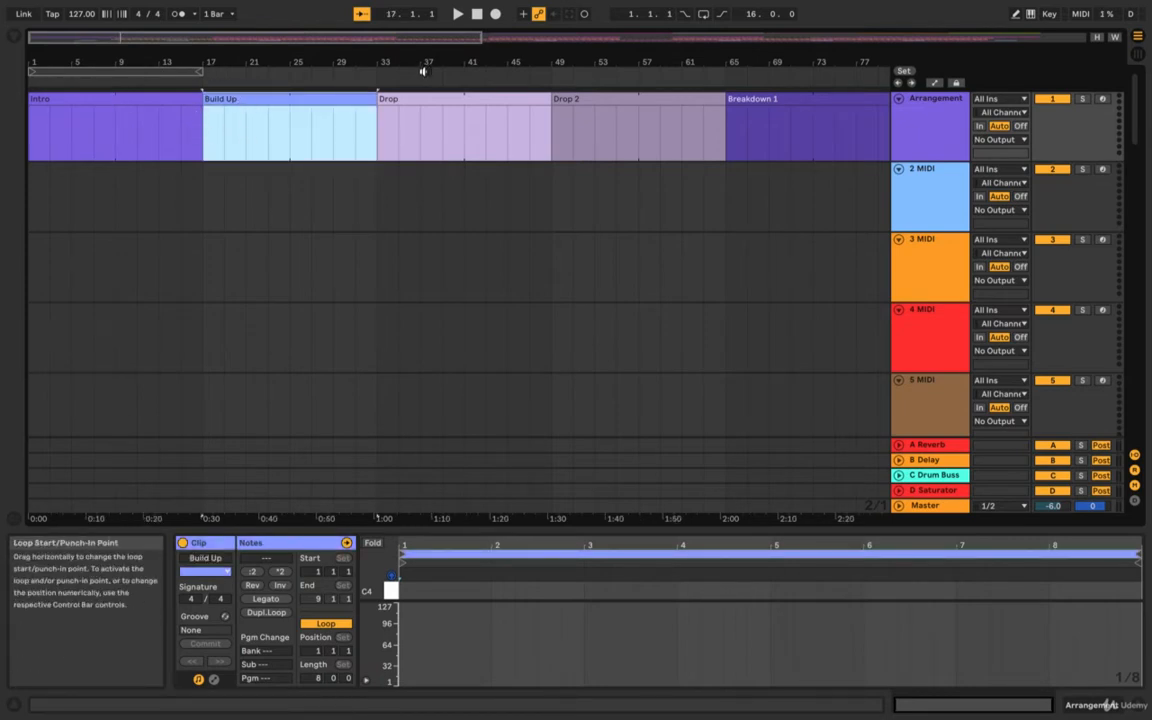
pyautogui.click(215, 124)
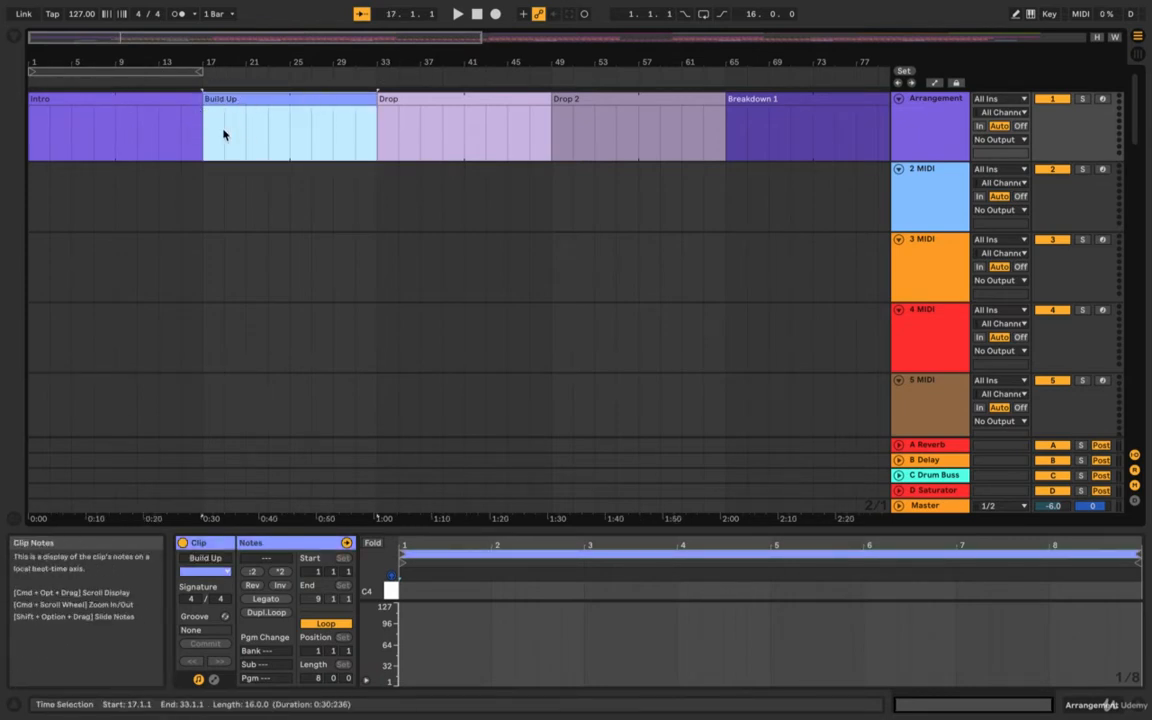
# Create a MIDI clip on the 2 MIDI track spanning bars 17 to 33 under Build Up and color it green
pyautogui.doubleClick(216, 168)
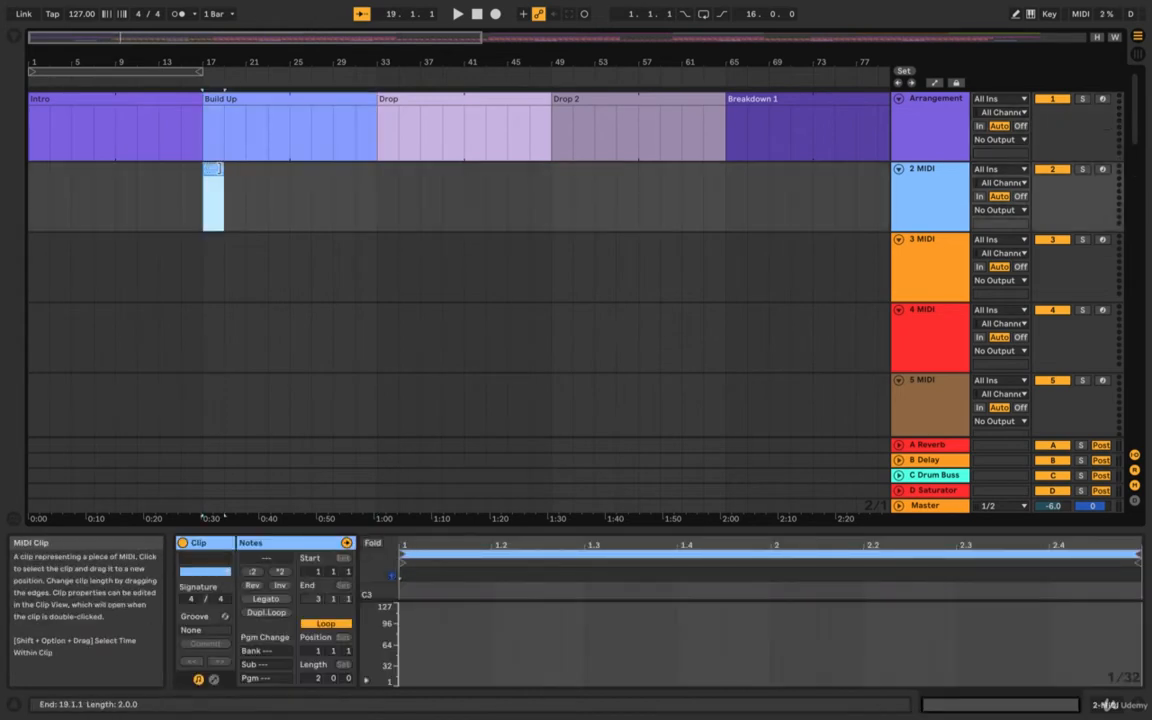
pyautogui.moveTo(223, 169); pyautogui.dragTo(385, 169)
pyautogui.rightClick(360, 170)
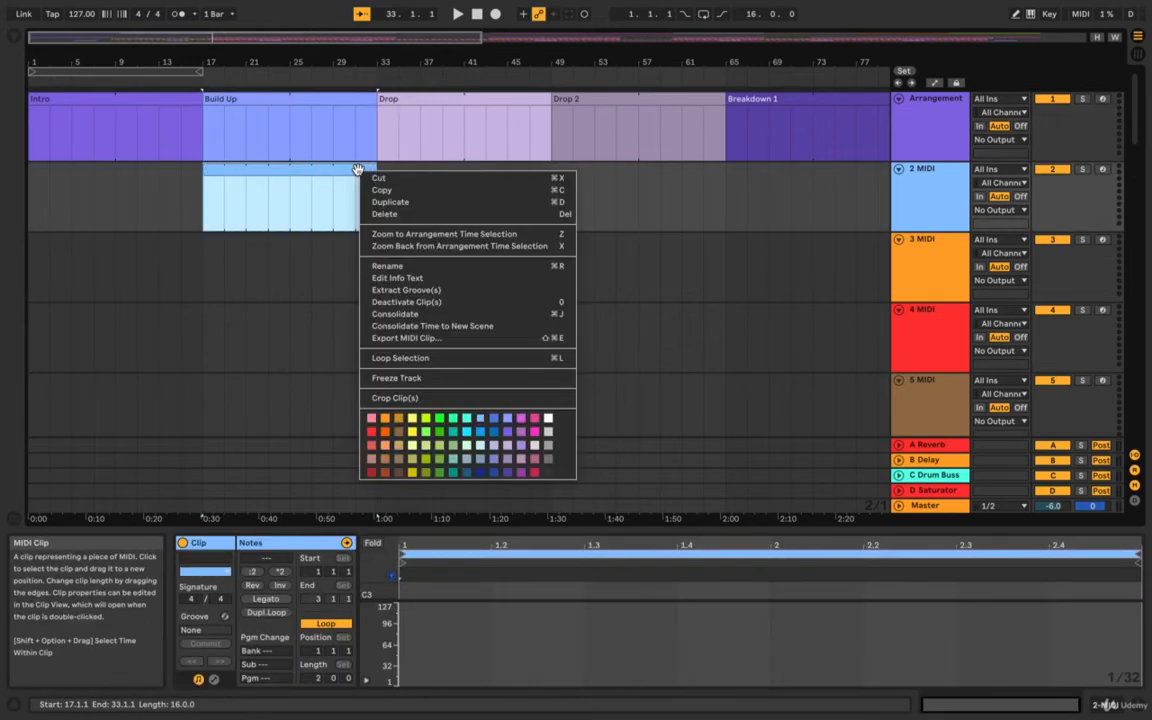
pyautogui.click(426, 432)
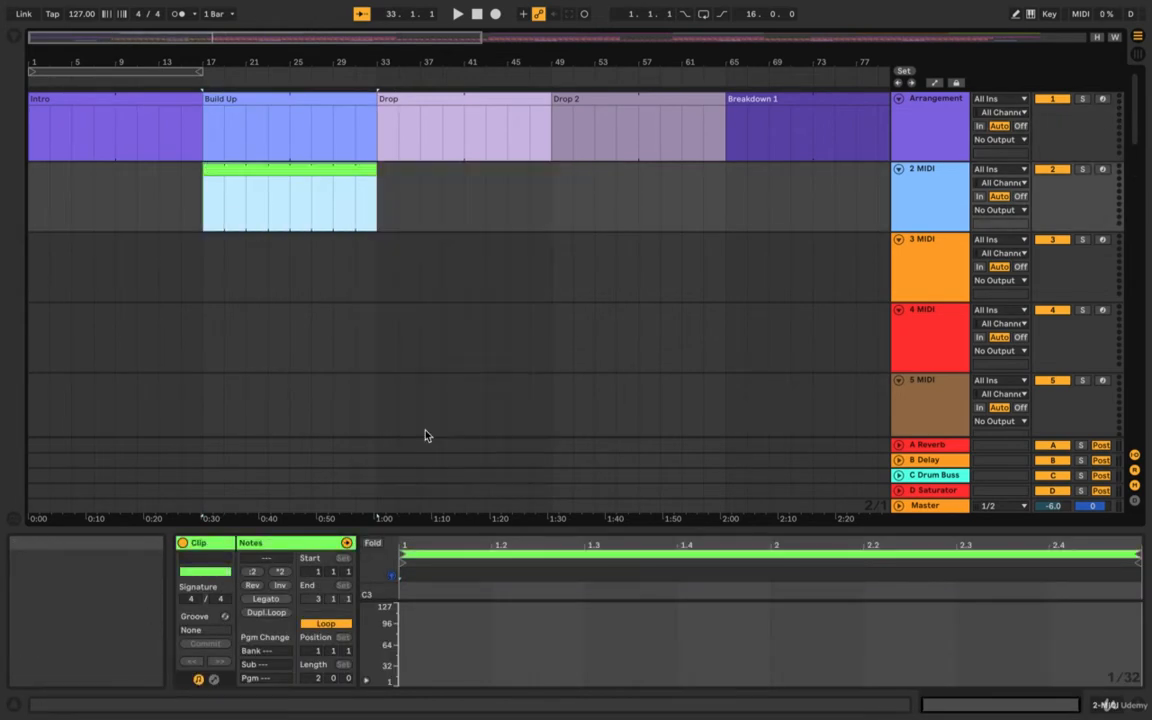
# Delete the green clip under Build Up from the 2 MIDI track
pyautogui.rightClick(325, 168)
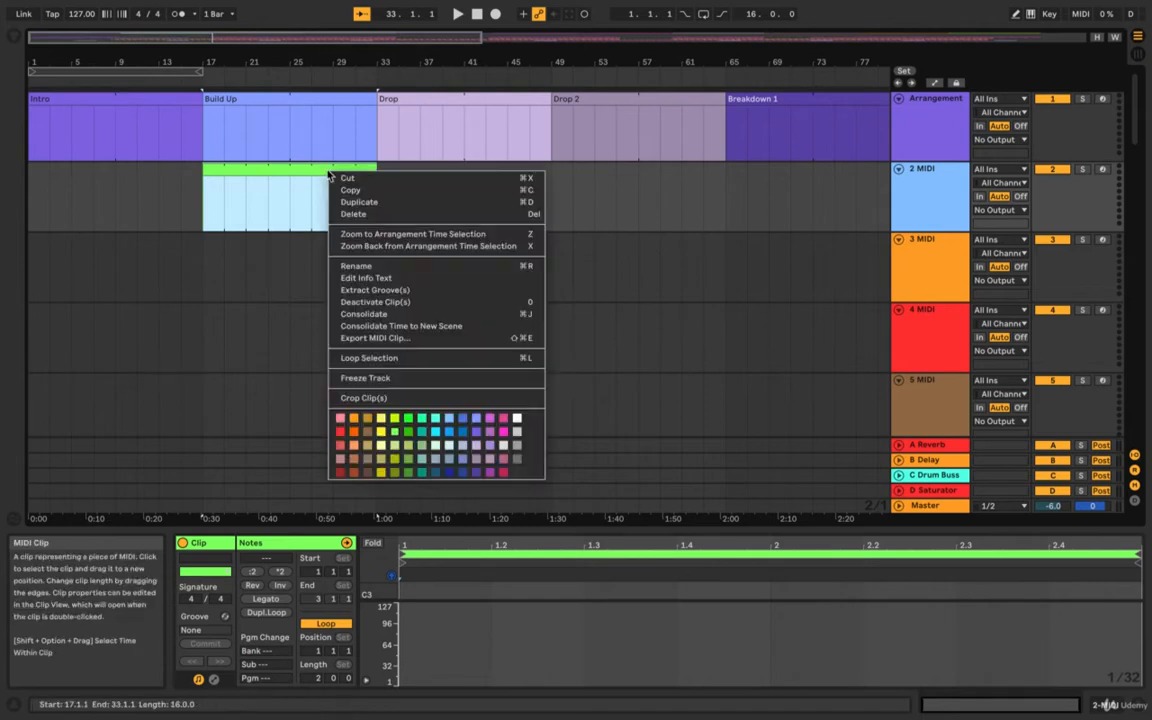
pyautogui.click(360, 414)
pyautogui.press('Delete')
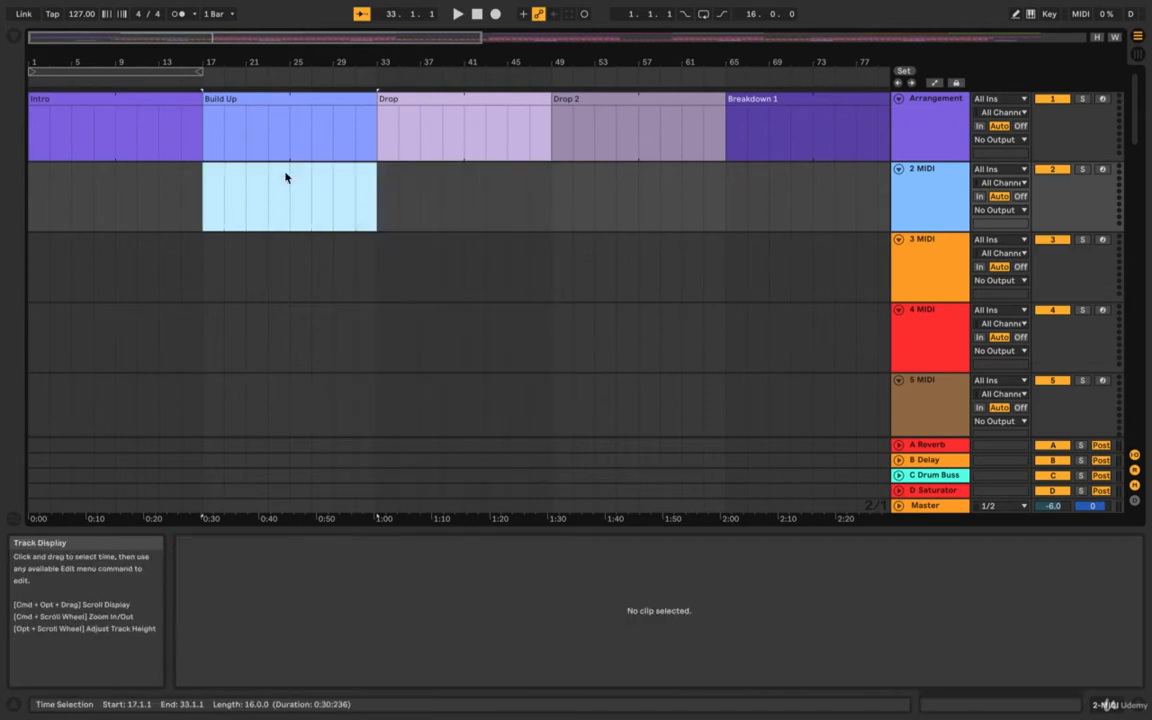
# Add a locator at bar 17, where the Build Up section starts, and name it "Build up"
pyautogui.rightClick(200, 82)
pyautogui.click(216, 120)
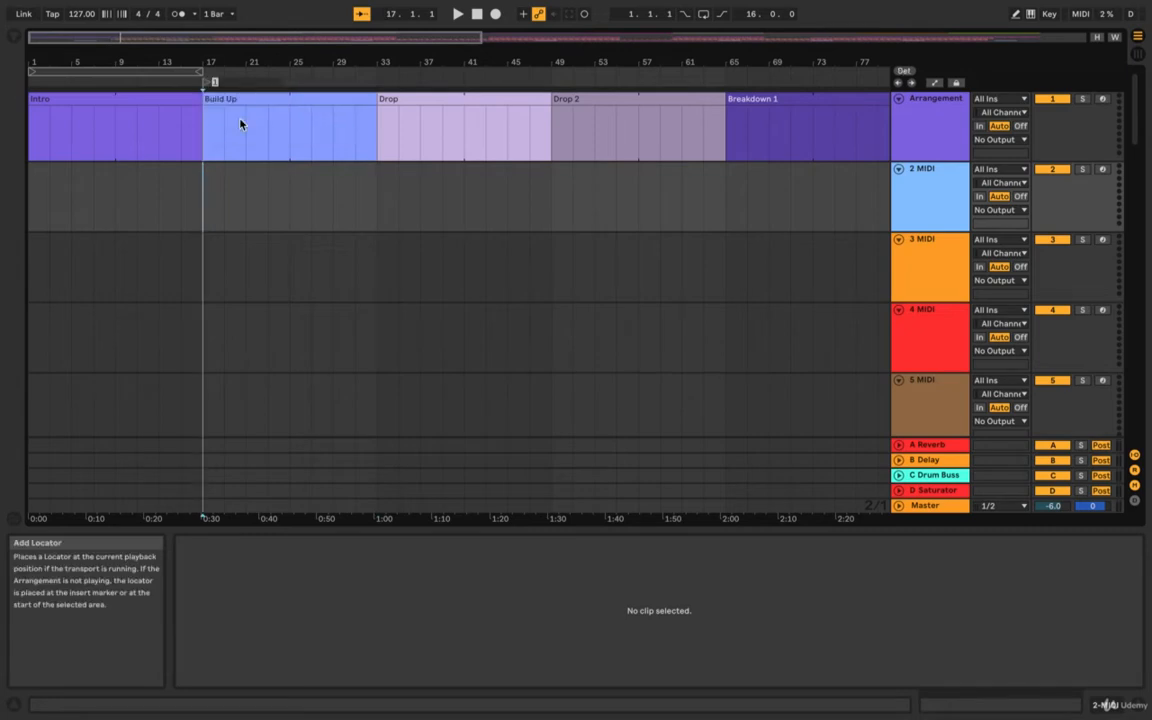
pyautogui.write('Build')
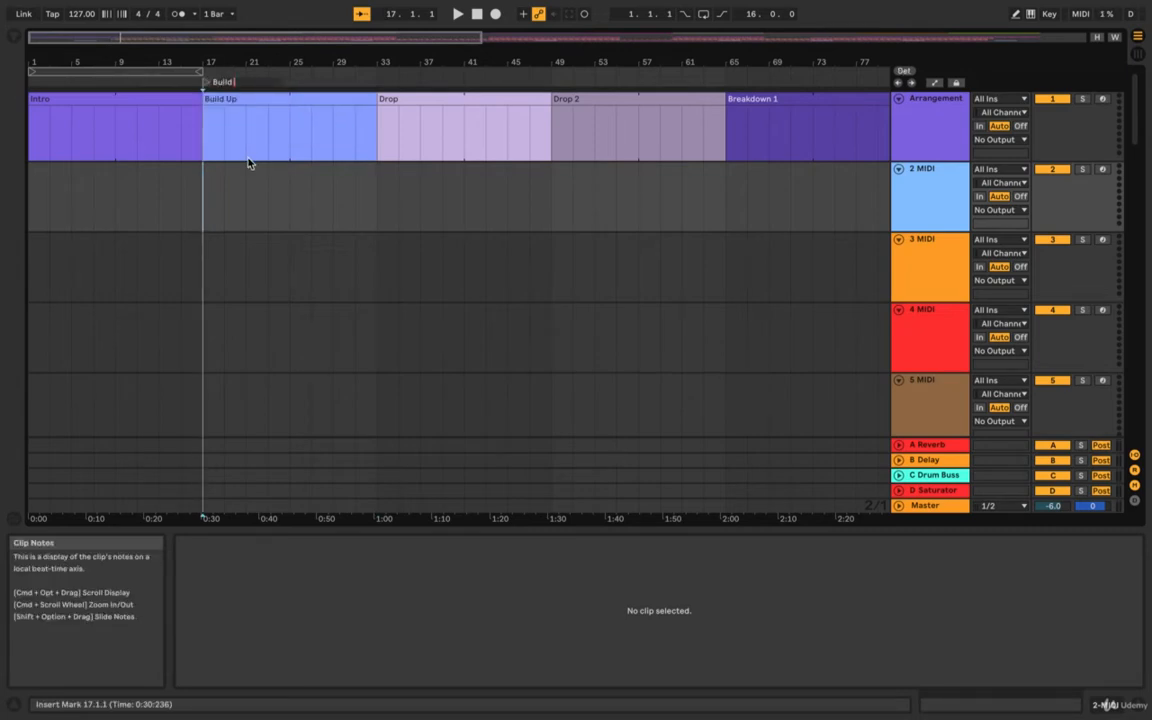
pyautogui.write(' up')
pyautogui.press('Return')
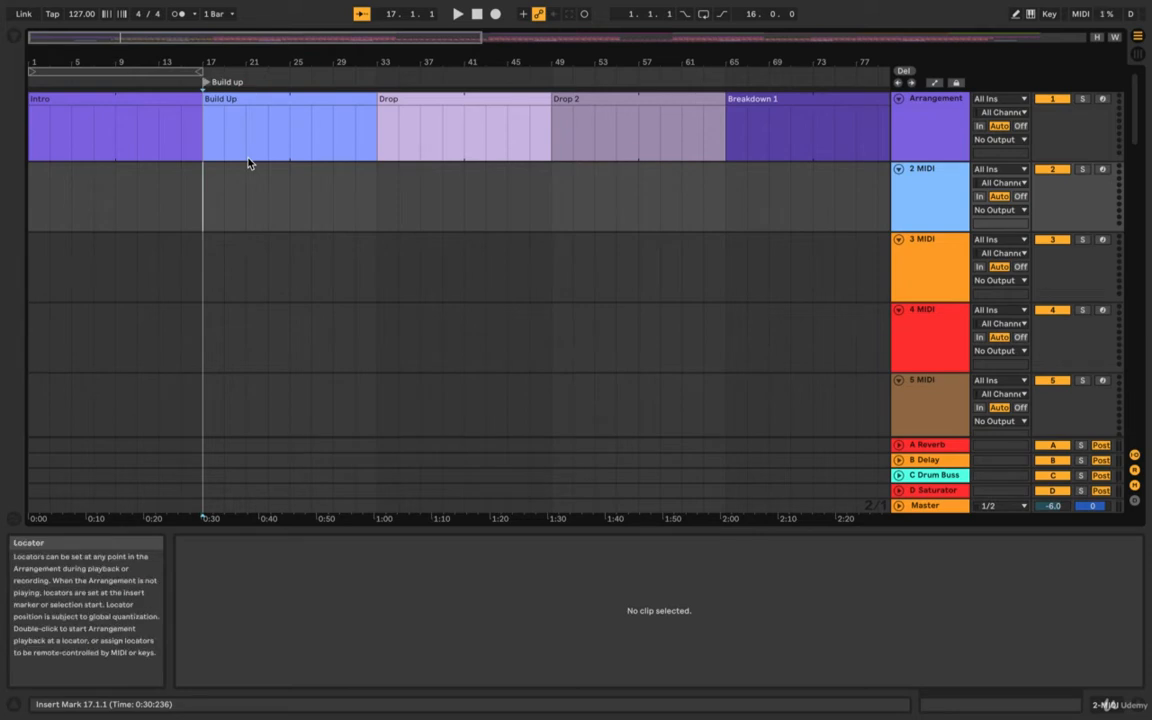
# Add a locator named "Drop" and align it with the start of the Drop section at bar 33
pyautogui.rightClick(378, 78)
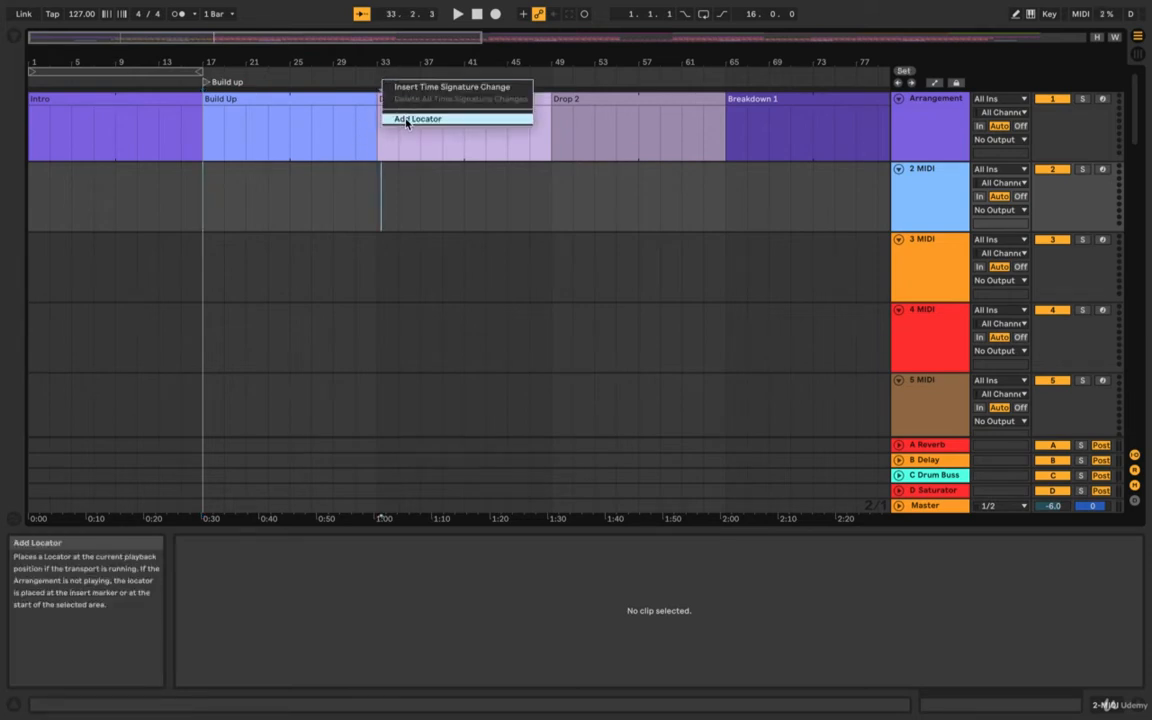
pyautogui.press('Escape')
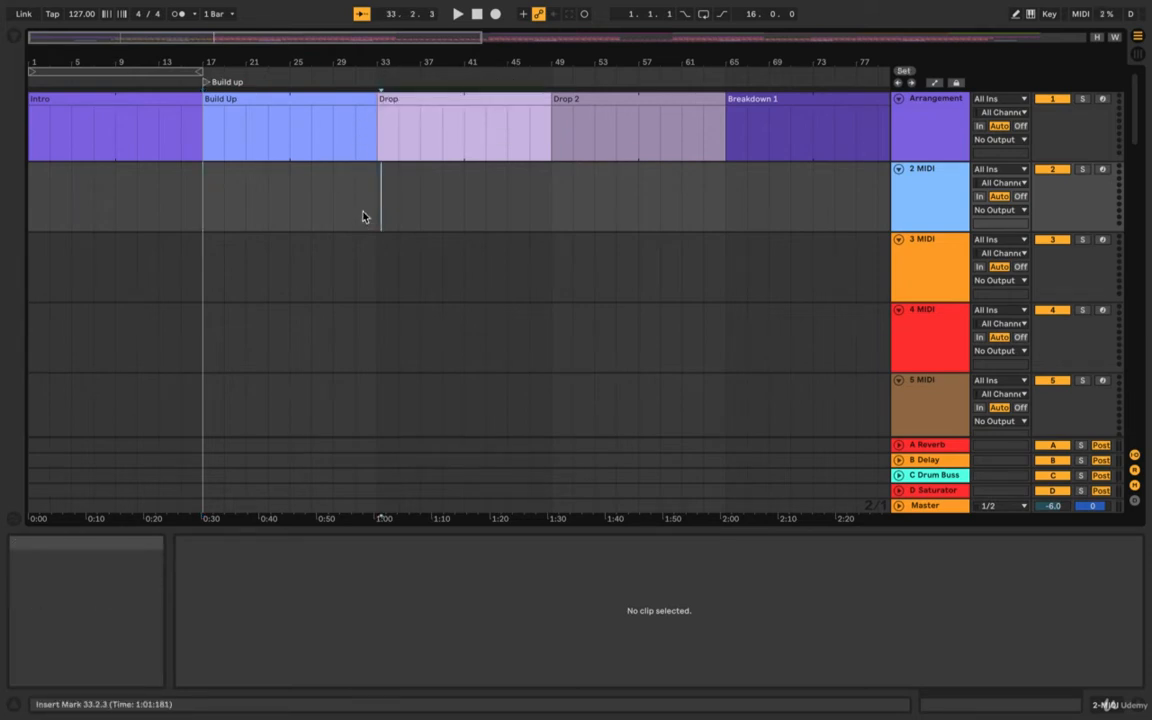
pyautogui.rightClick(383, 77)
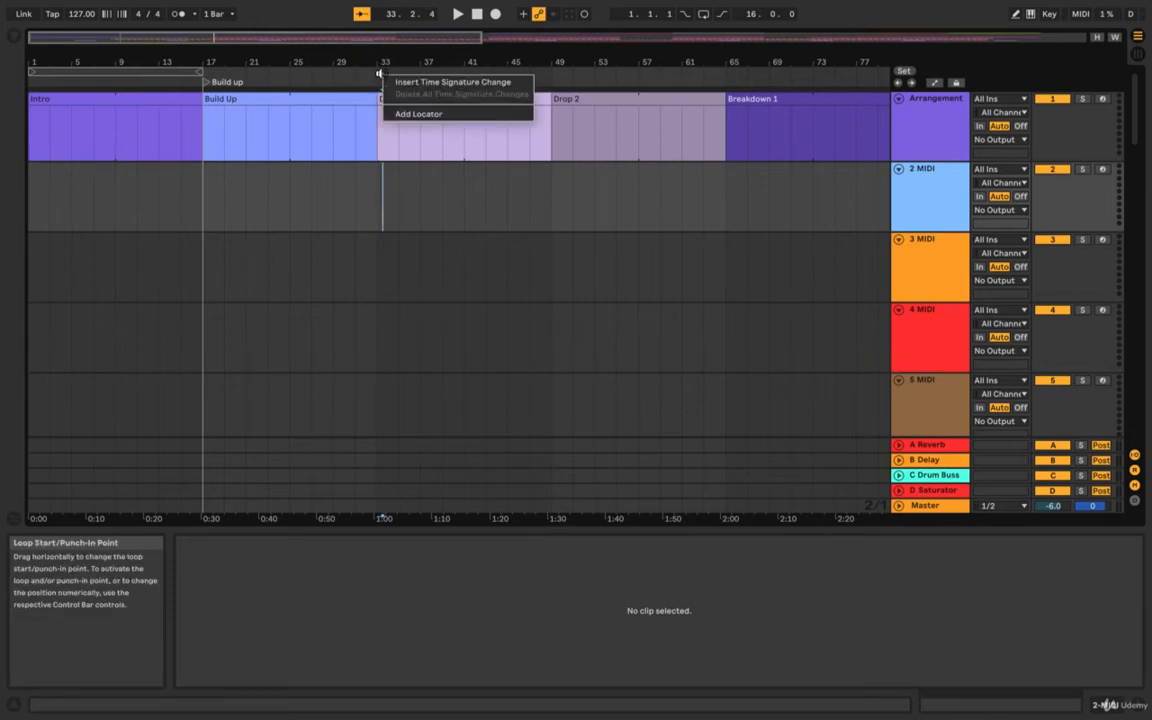
pyautogui.click(428, 115)
pyautogui.press('super+r')
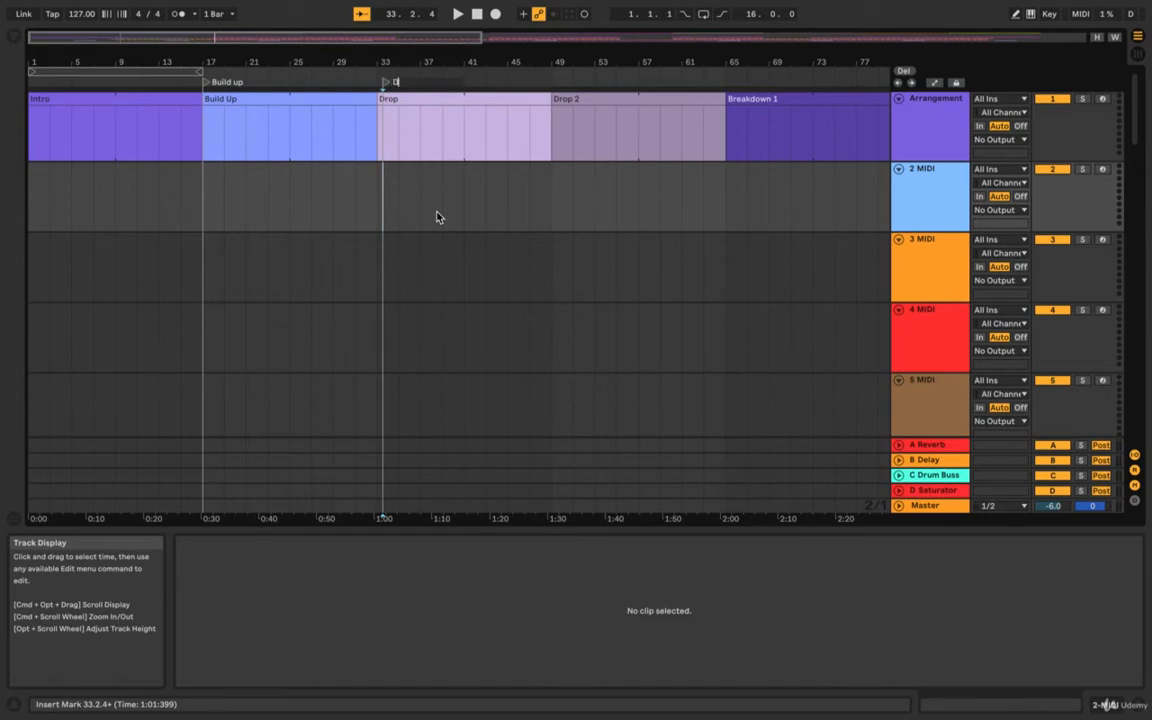
pyautogui.write('Drop')
pyautogui.press('Return')
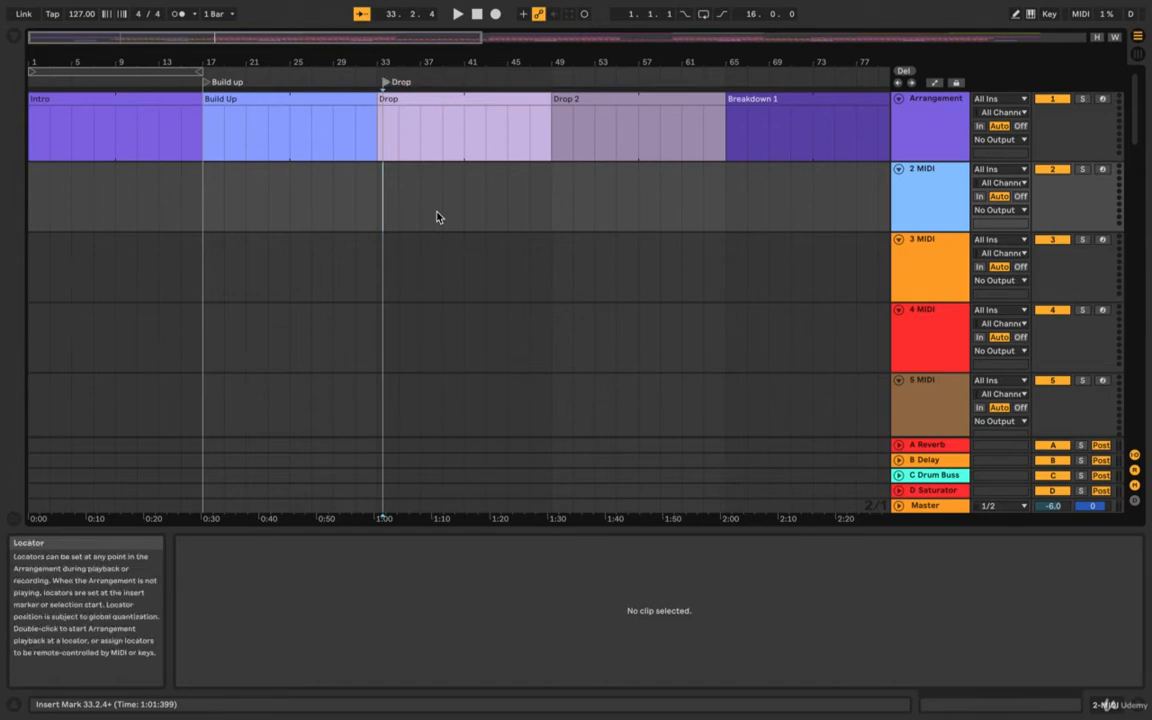
pyautogui.click(380, 84)
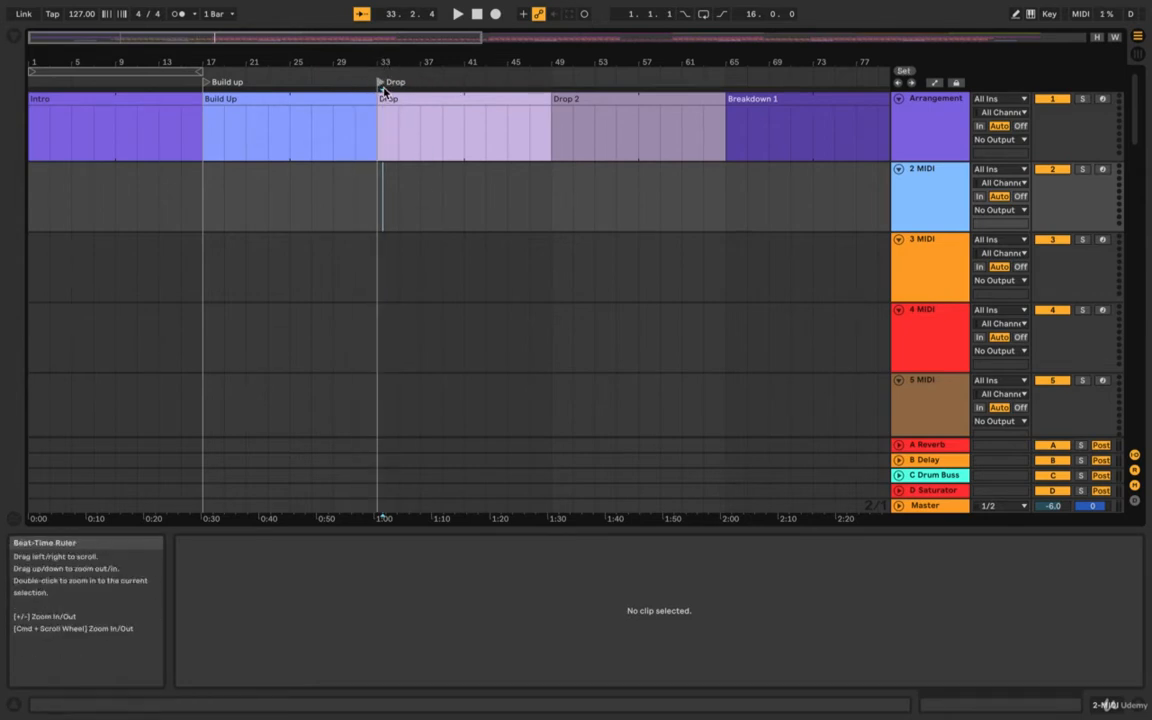
pyautogui.scroll(-5, 404, 150)
pyautogui.scroll(5, 404, 150)
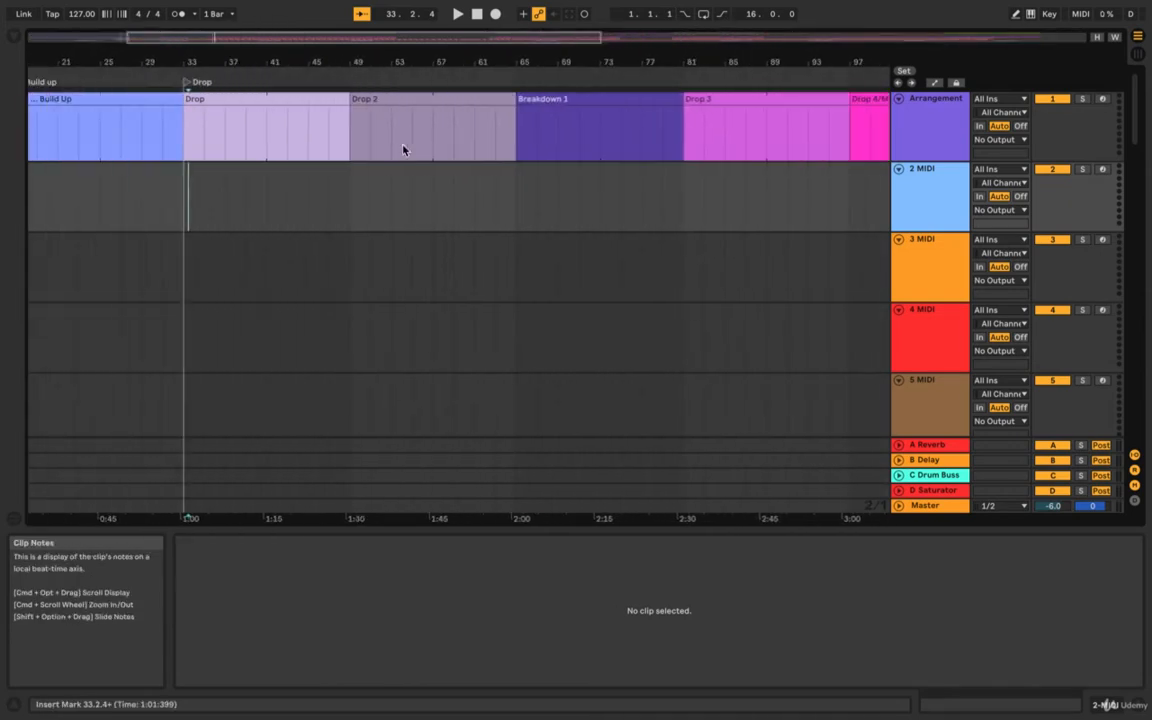
pyautogui.hscroll(-3, 404, 150)
pyautogui.scroll(-3, 404, 150)
pyautogui.scroll(1, 404, 147)
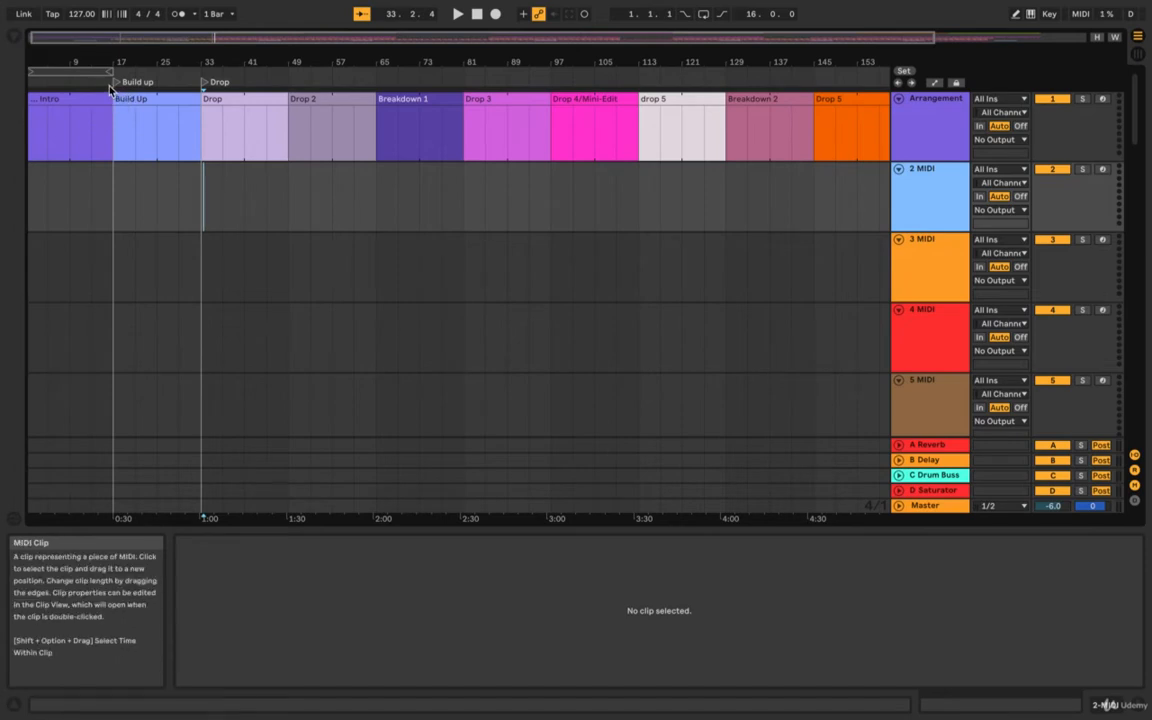
# Examine the Intro clip, the Build up and Drop locators, and the remaining sections through to the end of the arrangement
pyautogui.scroll(2, 228, 115)
pyautogui.scroll(-3, 228, 115)
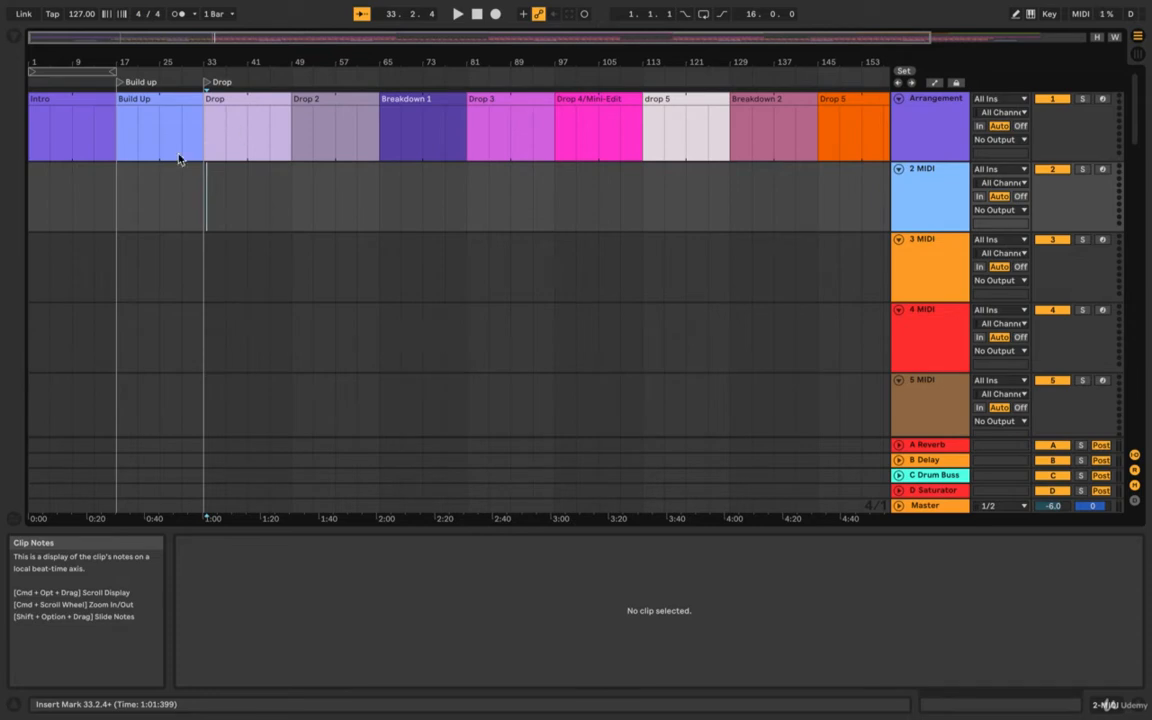
pyautogui.click(124, 182)
pyautogui.scroll(3, 124, 182)
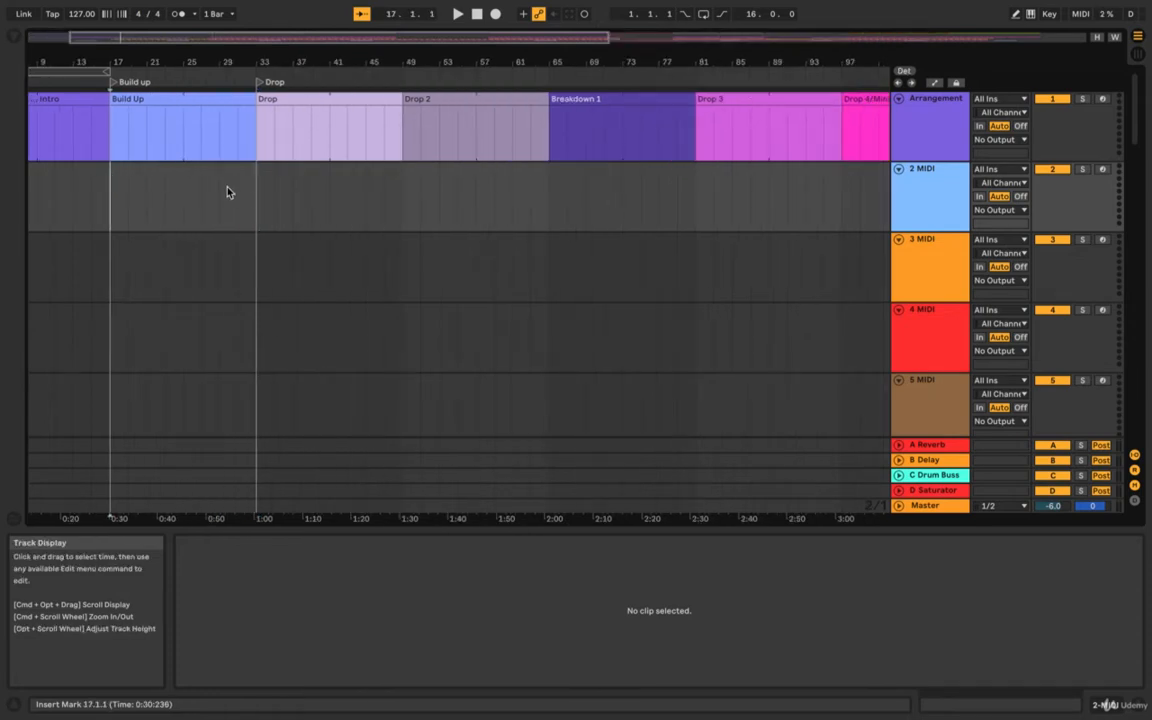
pyautogui.hscroll(-2, 229, 190)
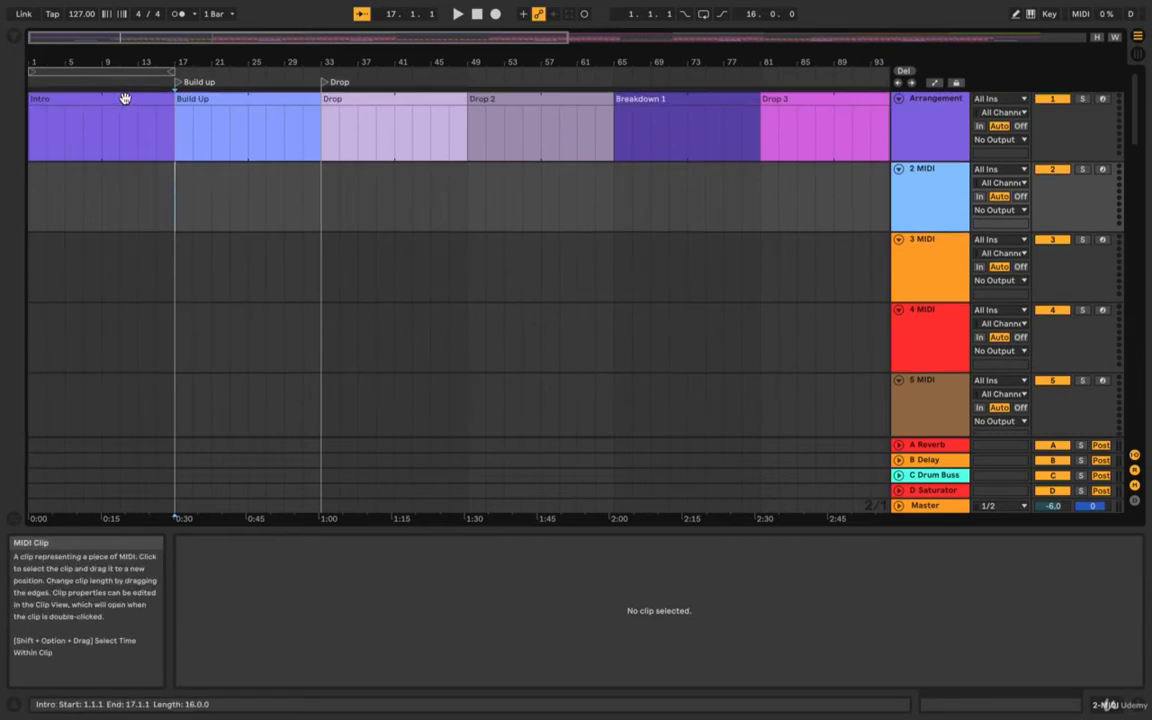
pyautogui.click(116, 96)
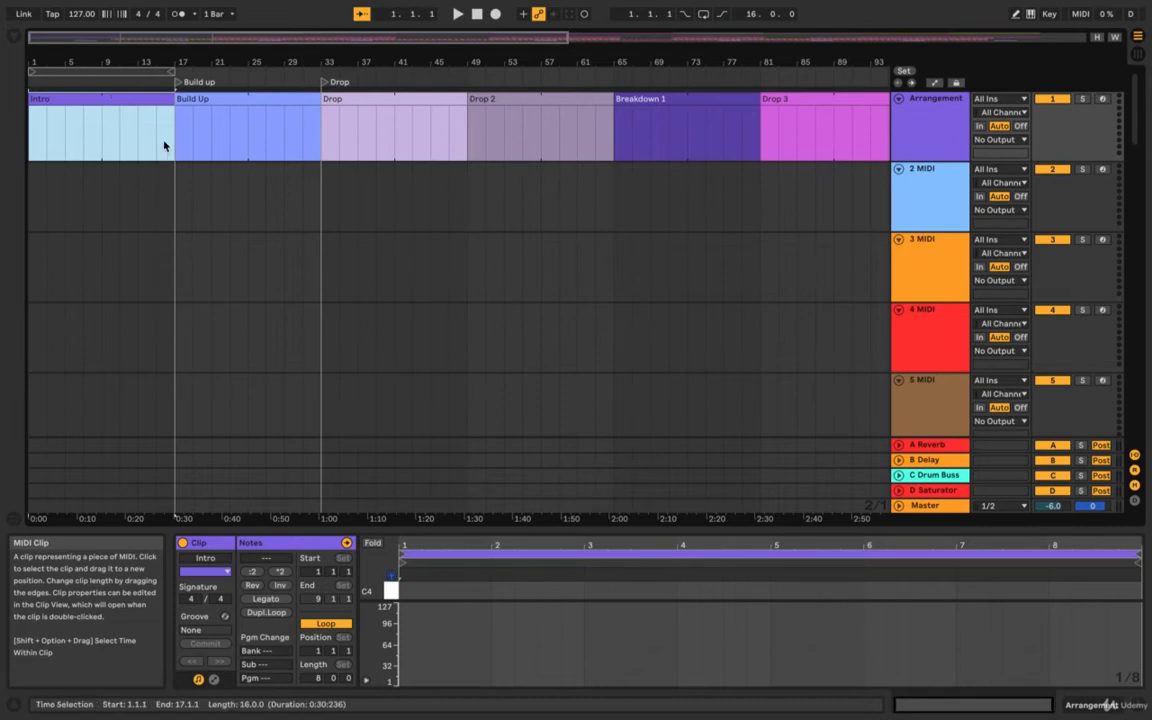
pyautogui.click(173, 262)
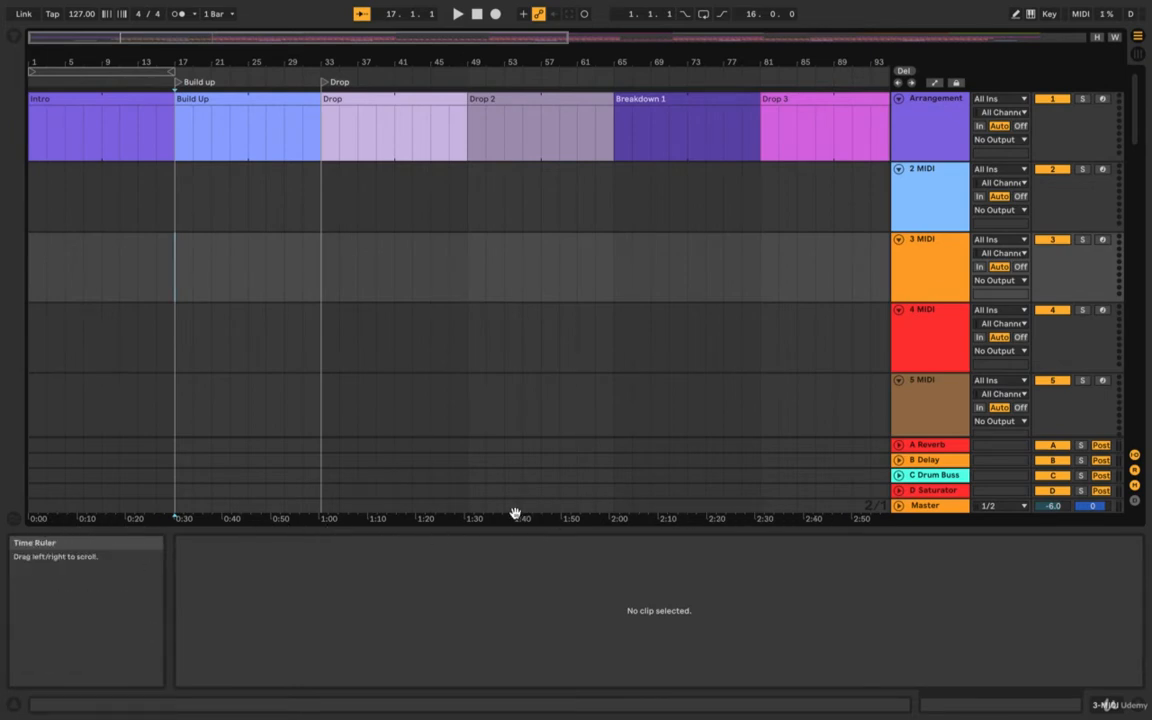
pyautogui.hscroll(10, 699, 454)
pyautogui.hscroll(-5, 699, 454)
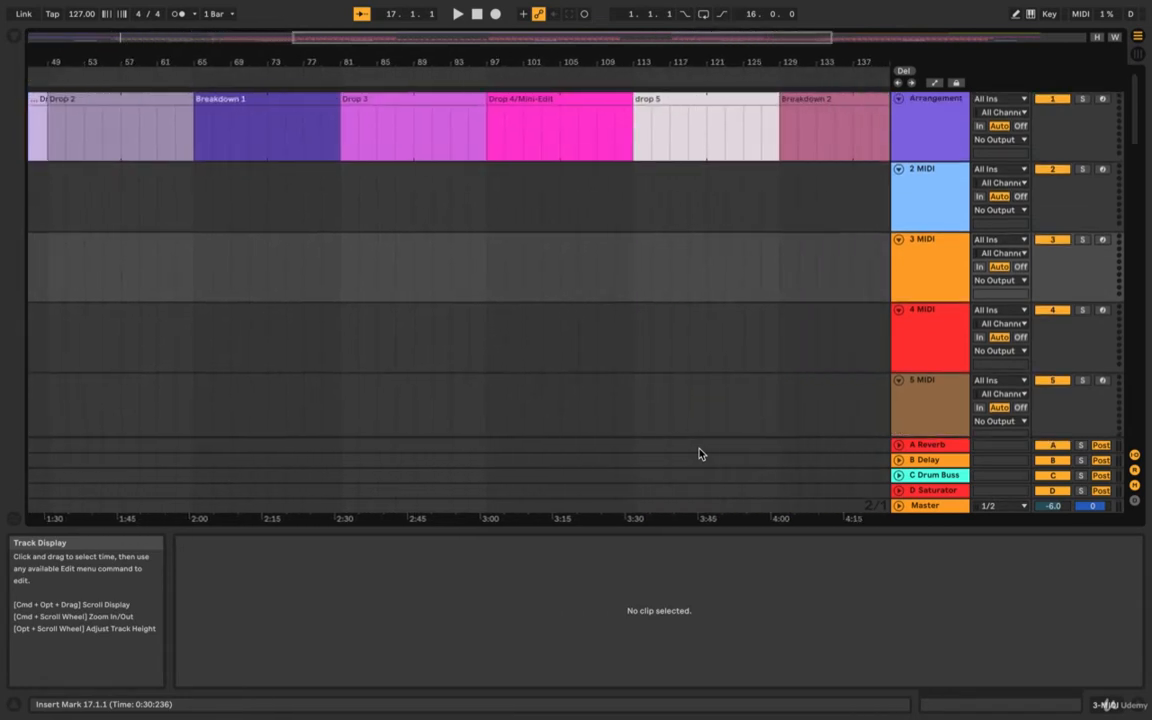
pyautogui.scroll(-3, 702, 455)
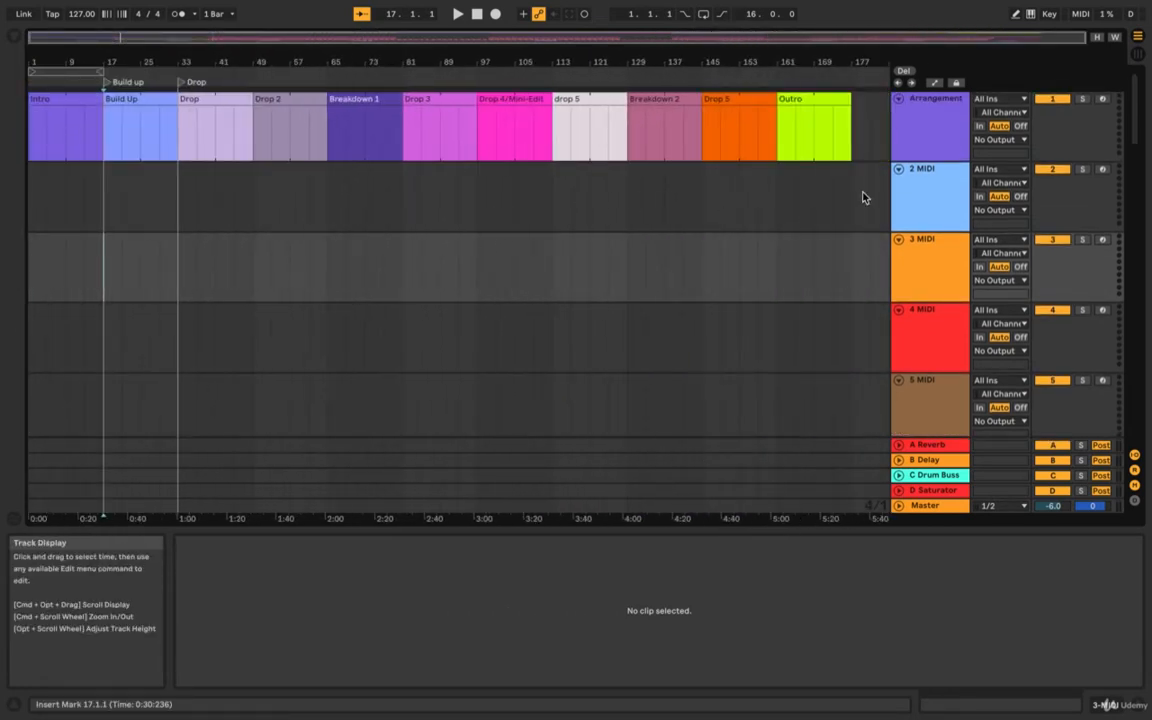
# Mark out the full song length, bars 1 to 177, on the 2 MIDI track beneath the section clips
pyautogui.moveTo(852, 192); pyautogui.dragTo(30, 192)
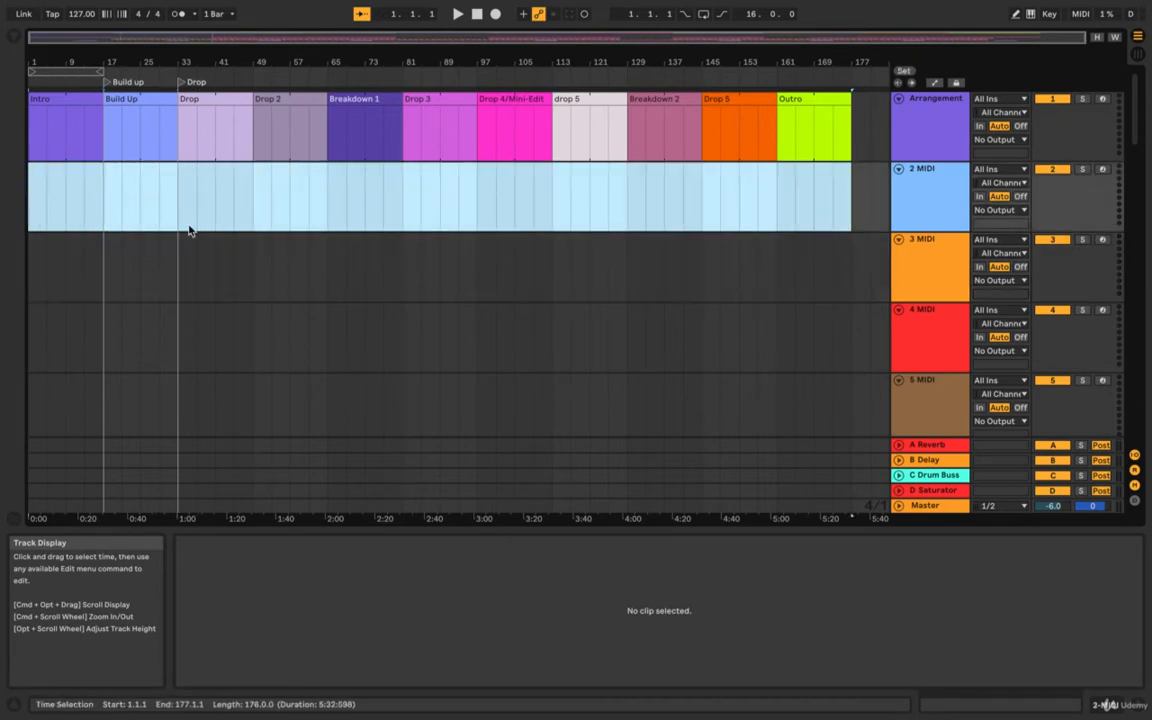
pyautogui.click(270, 194)
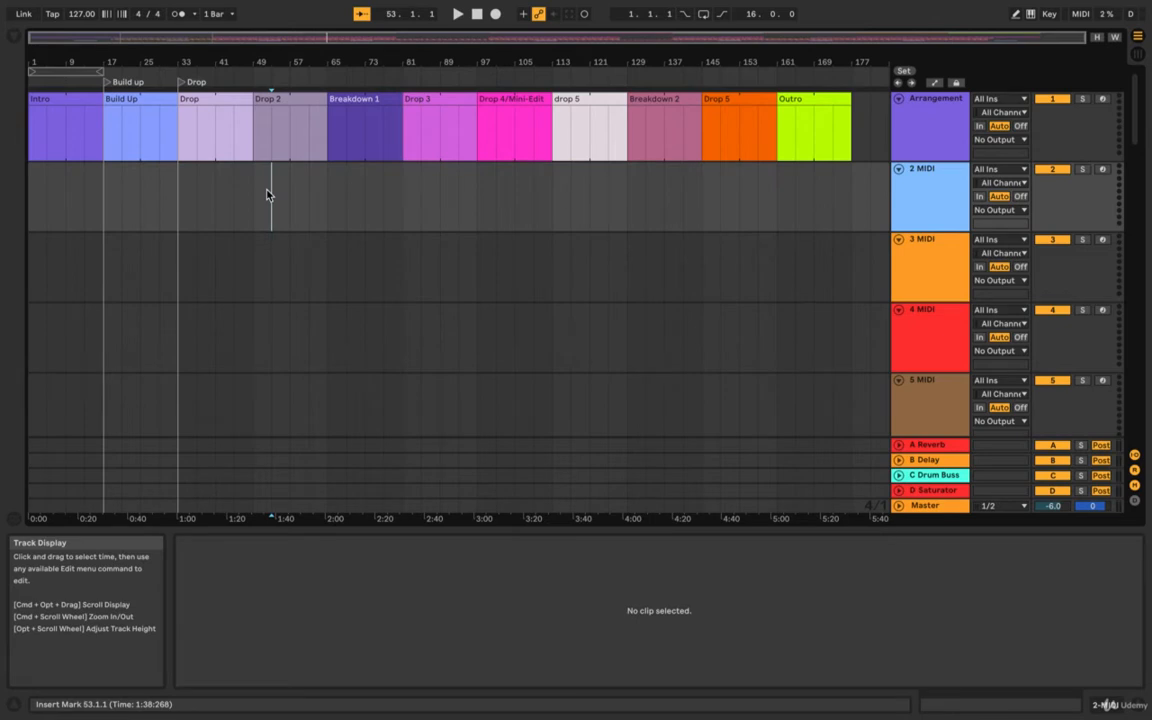
pyautogui.scroll(4, 267, 195)
pyautogui.hscroll(-5, 267, 195)
pyautogui.scroll(3, 267, 195)
pyautogui.hscroll(-3, 267, 195)
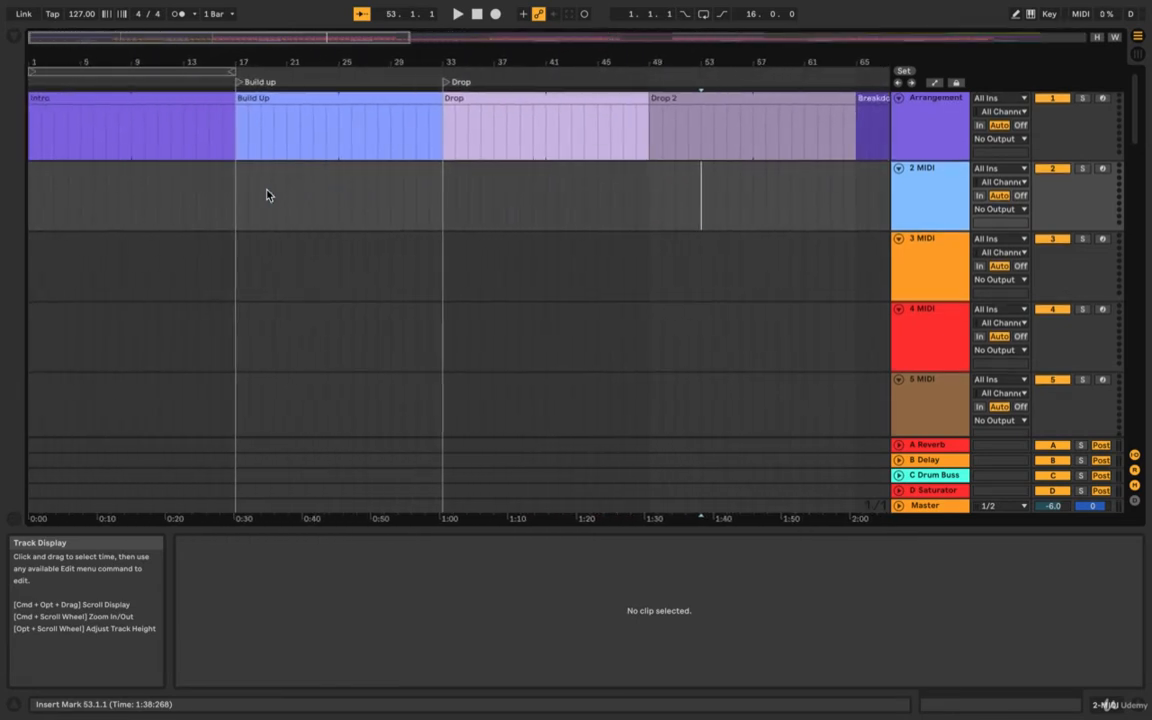
pyautogui.scroll(-5, 267, 195)
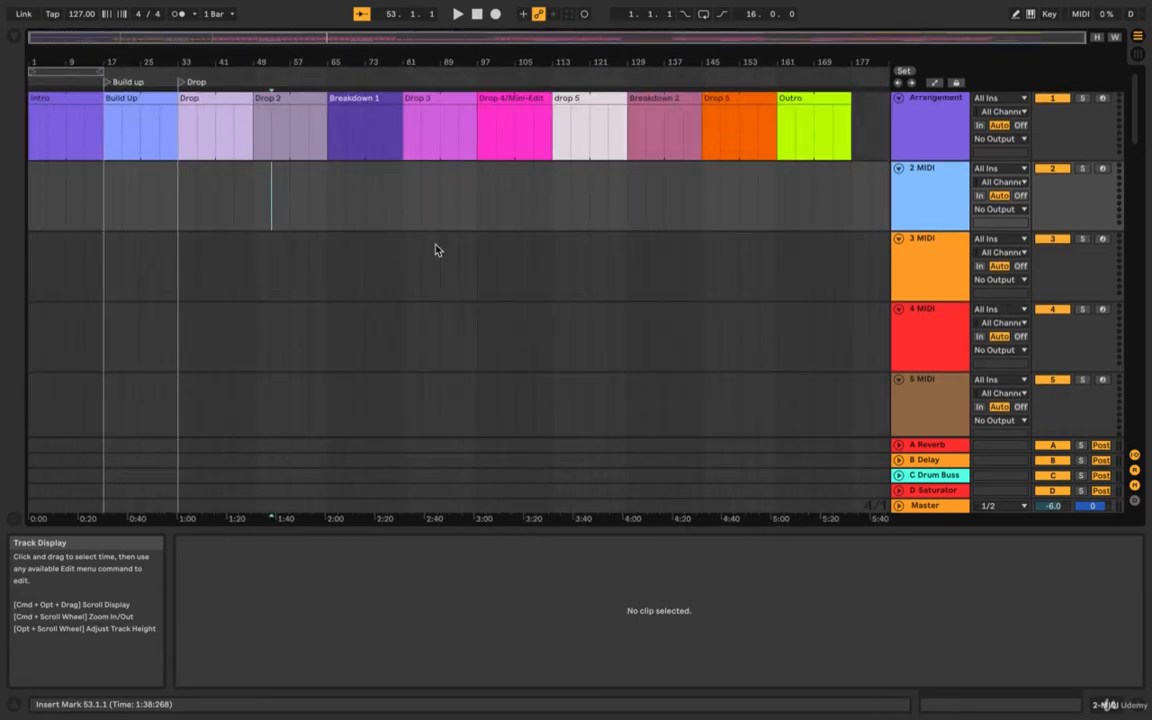
pyautogui.click(385, 220)
pyautogui.click(405, 198)
pyautogui.moveTo(28, 188); pyautogui.dragTo(849, 211)
pyautogui.click(851, 210)
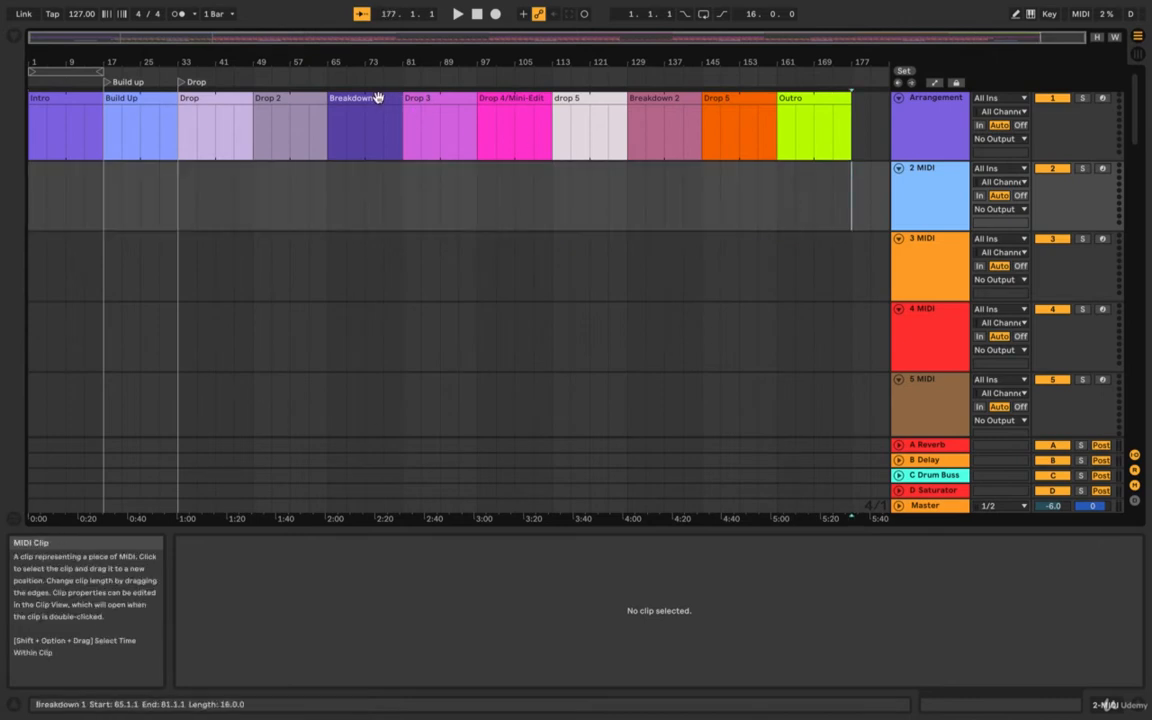
# Inspect the Breakdown 2, Breakdown 1 and Build Up section clips on the Arrangement track
pyautogui.click(624, 94)
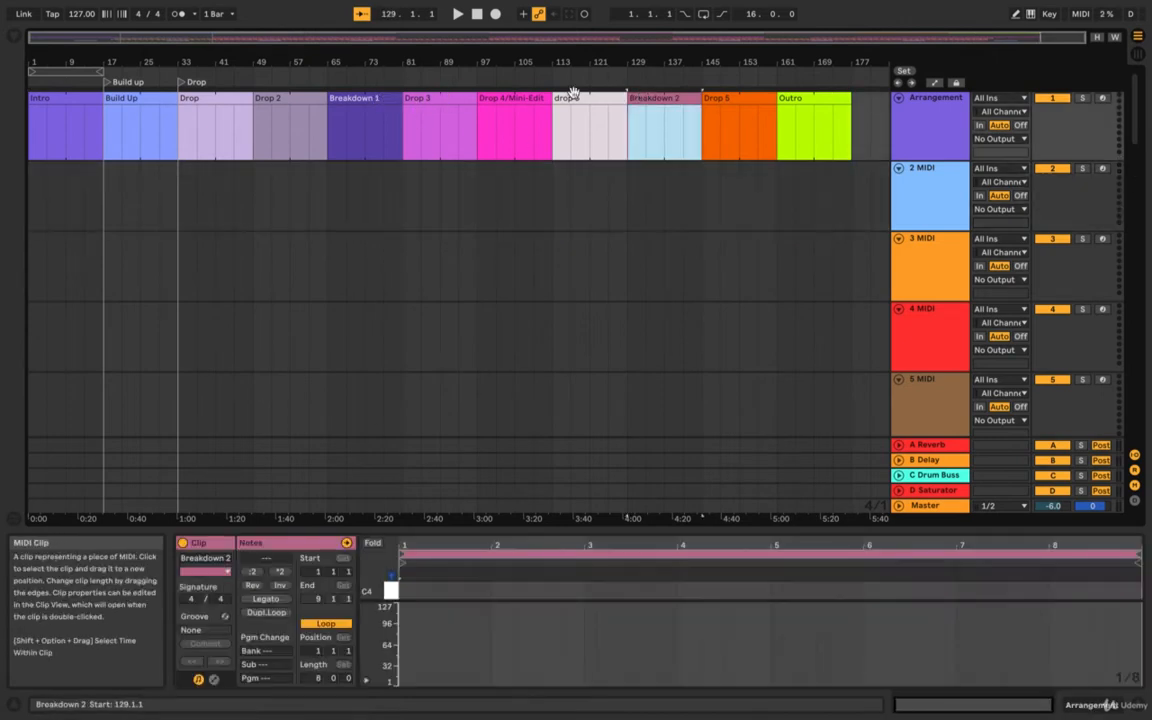
pyautogui.click(390, 97)
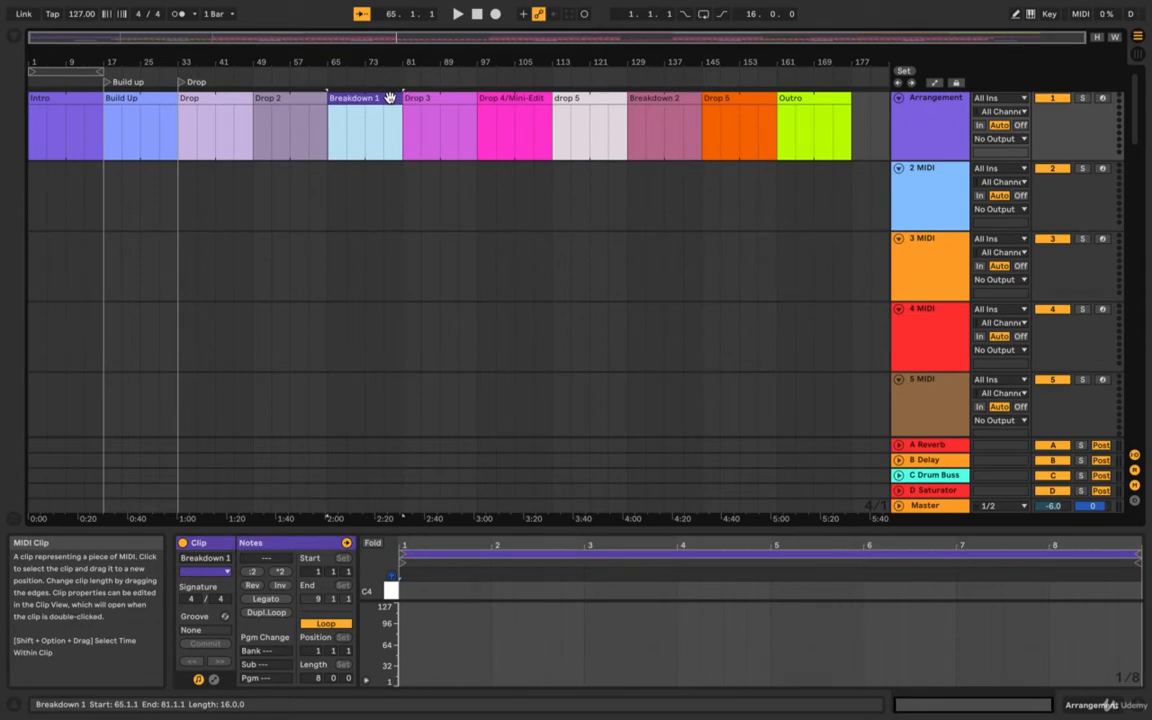
pyautogui.click(33, 210)
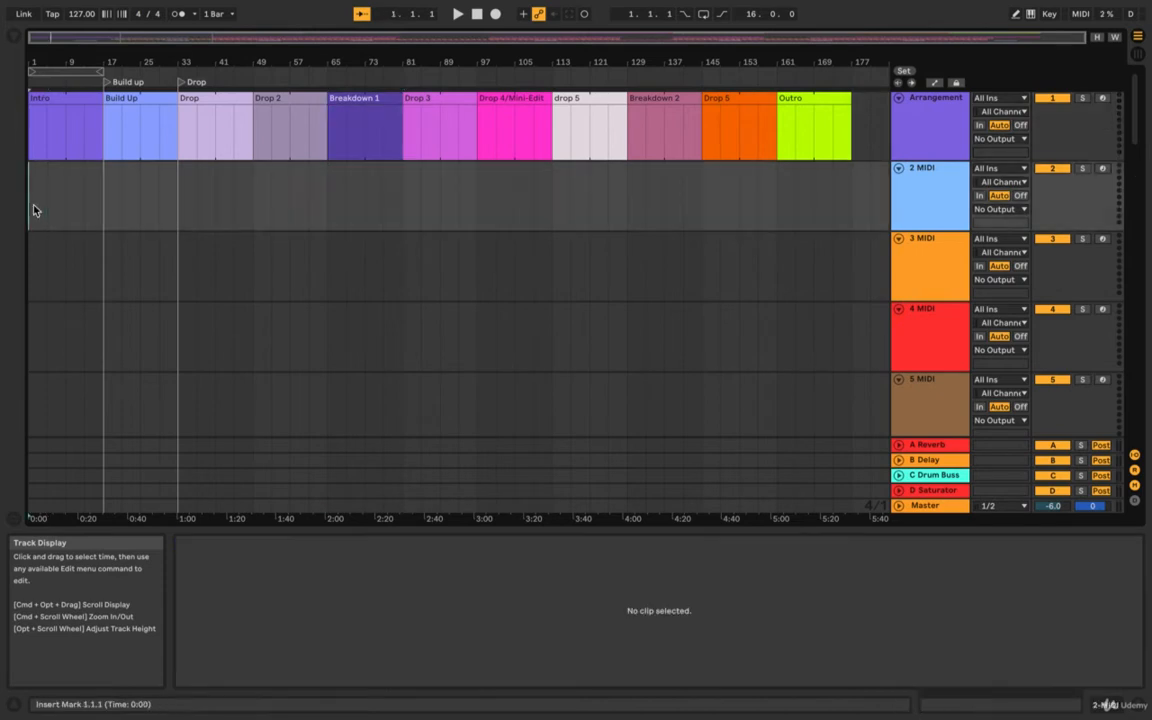
pyautogui.scroll(5, 34, 210)
pyautogui.scroll(-5, 34, 210)
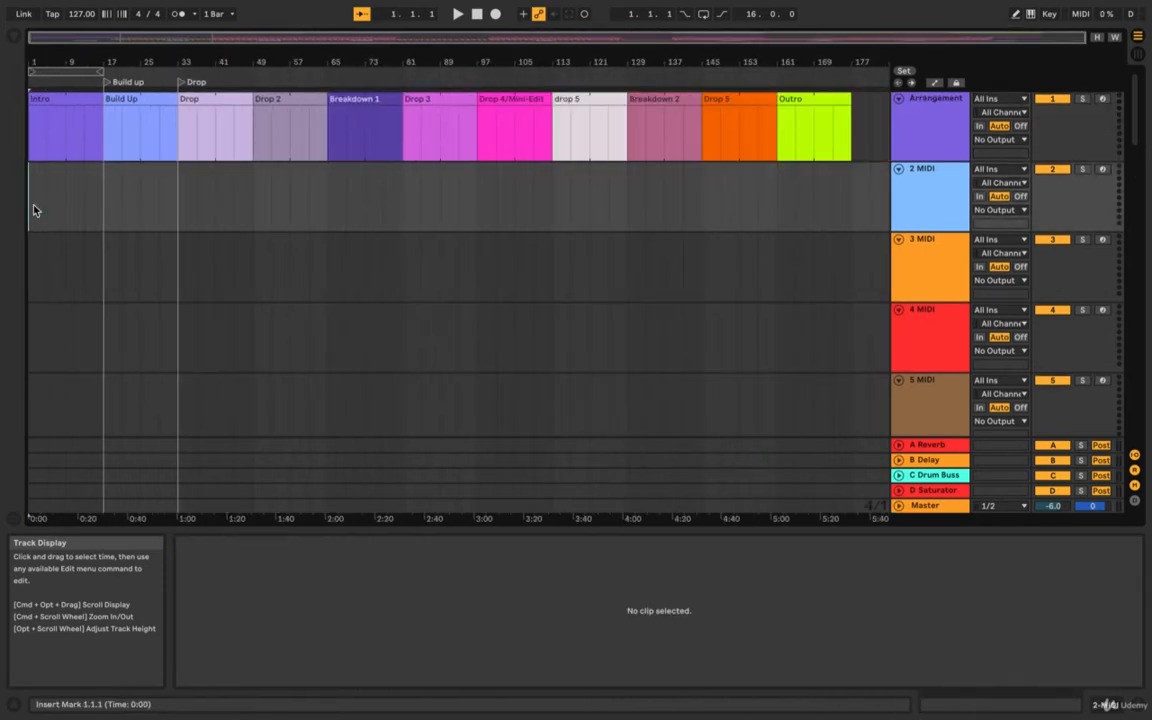
pyautogui.scroll(1, 33, 210)
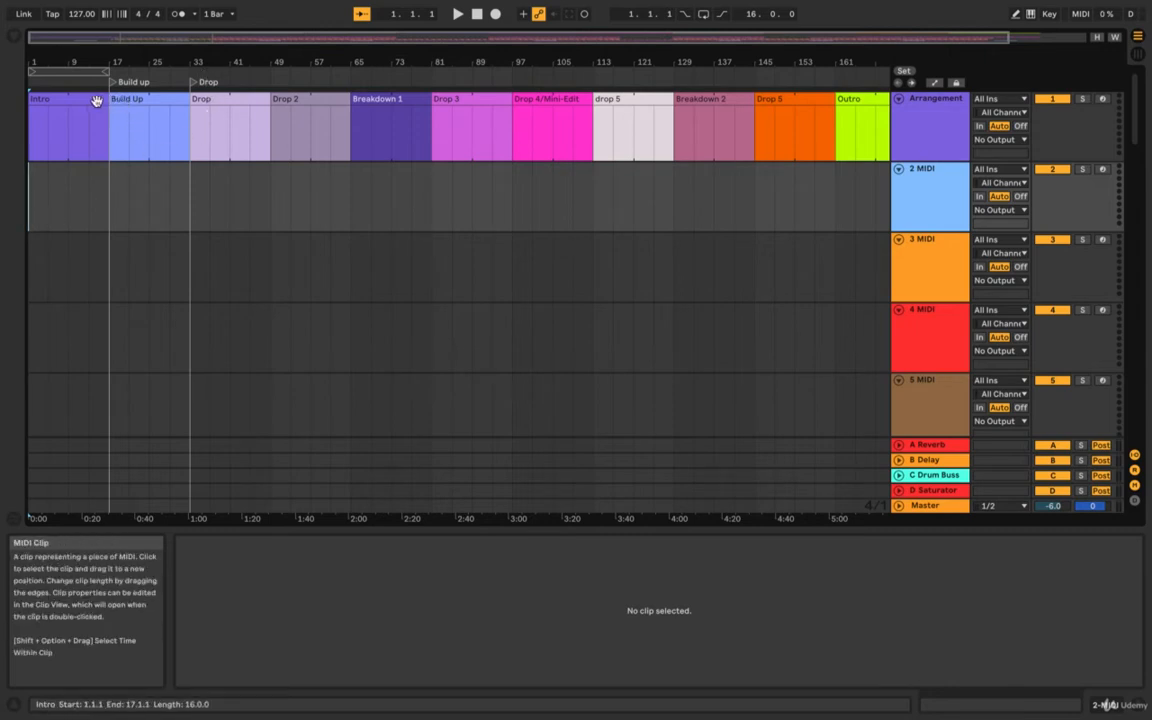
pyautogui.scroll(2, 131, 98)
pyautogui.click(131, 99)
pyautogui.hscroll(-1, 147, 157)
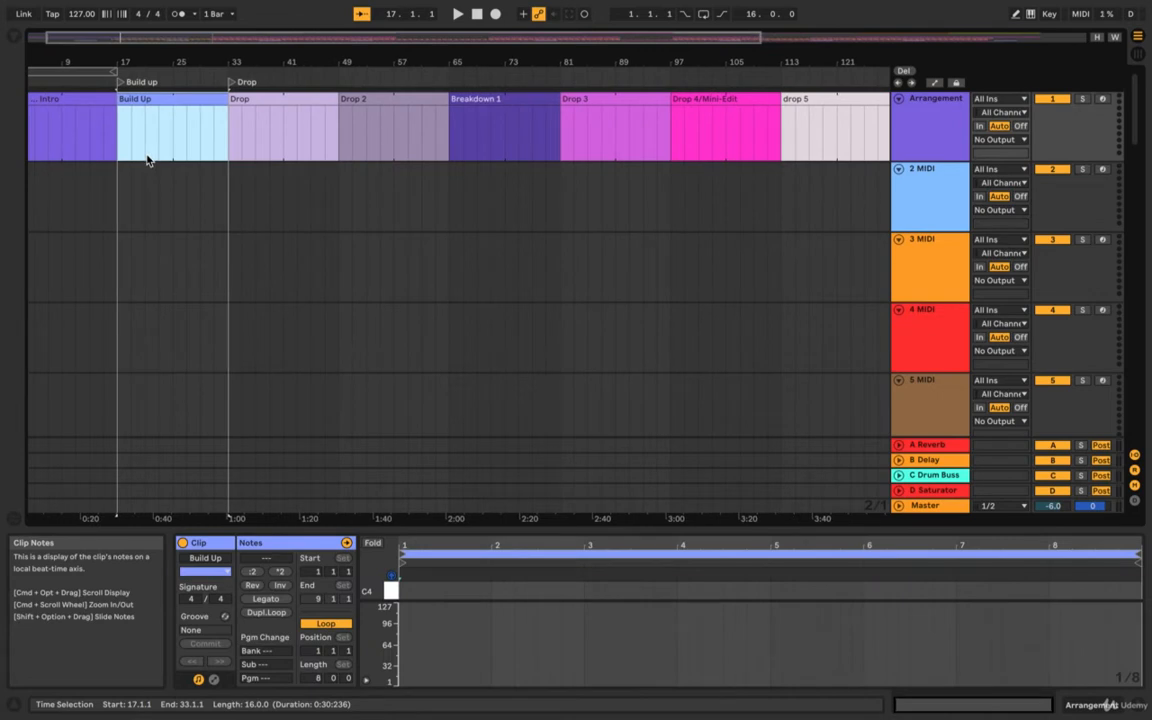
pyautogui.hscroll(-1, 148, 160)
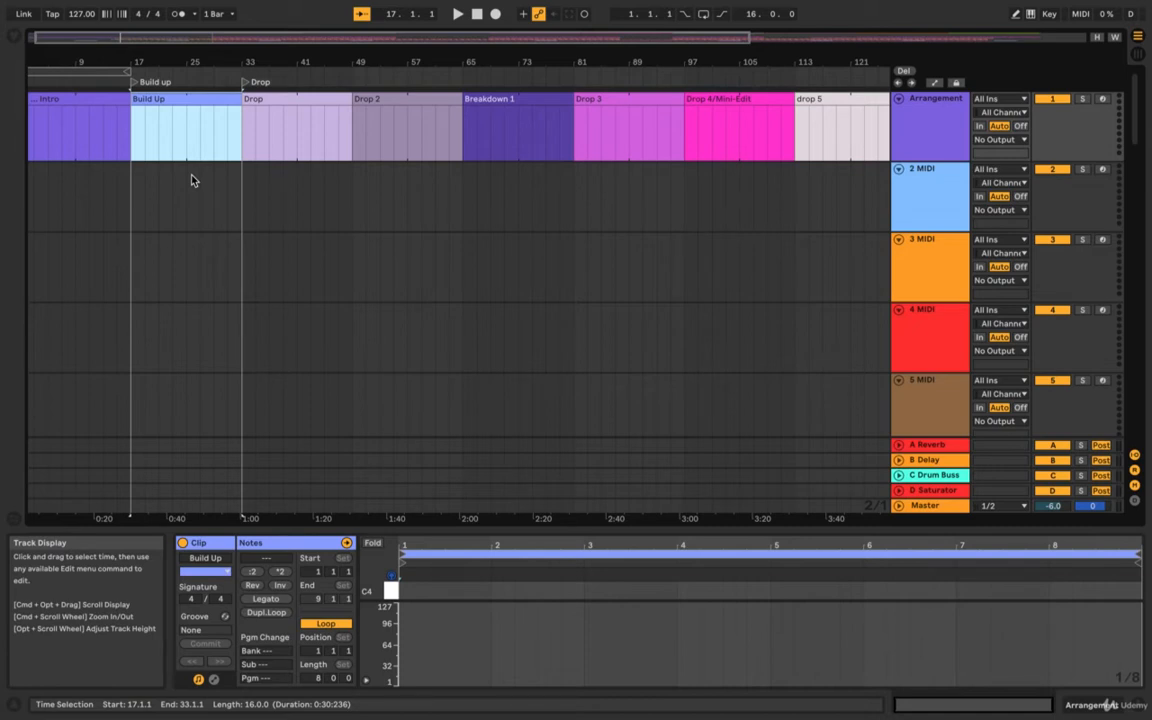
# Split the Build Up clip at bar 25 and rename its second half Bridge
pyautogui.click(189, 124)
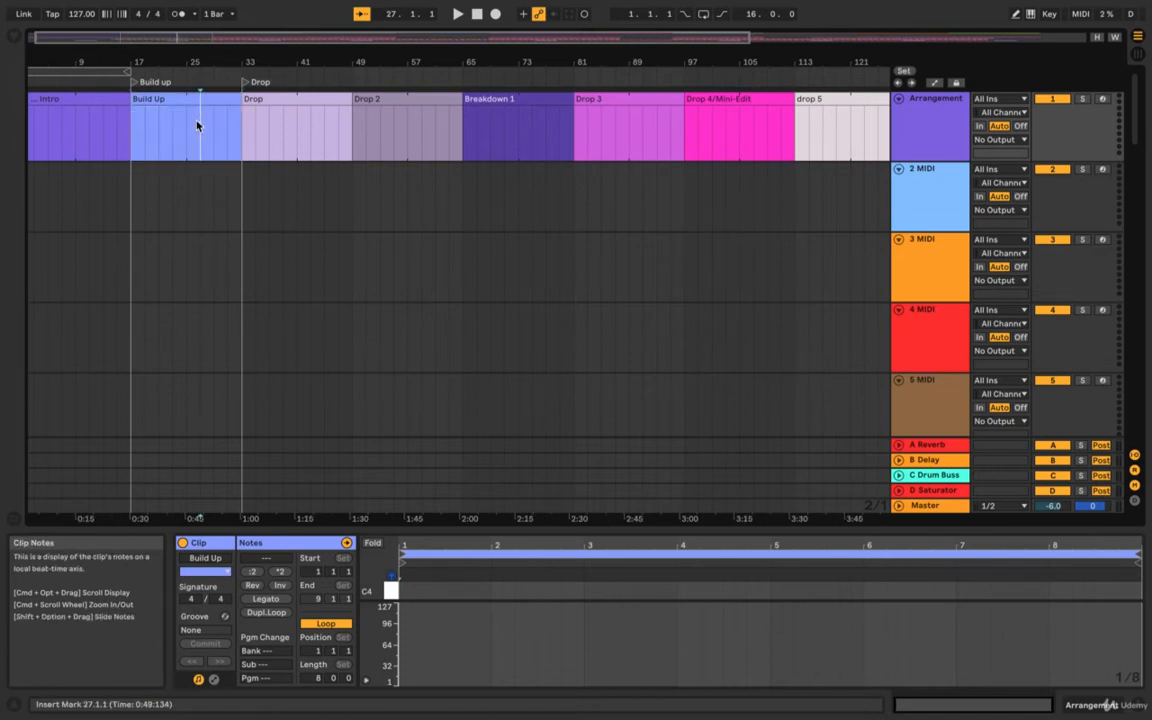
pyautogui.moveTo(192, 122); pyautogui.dragTo(266, 138)
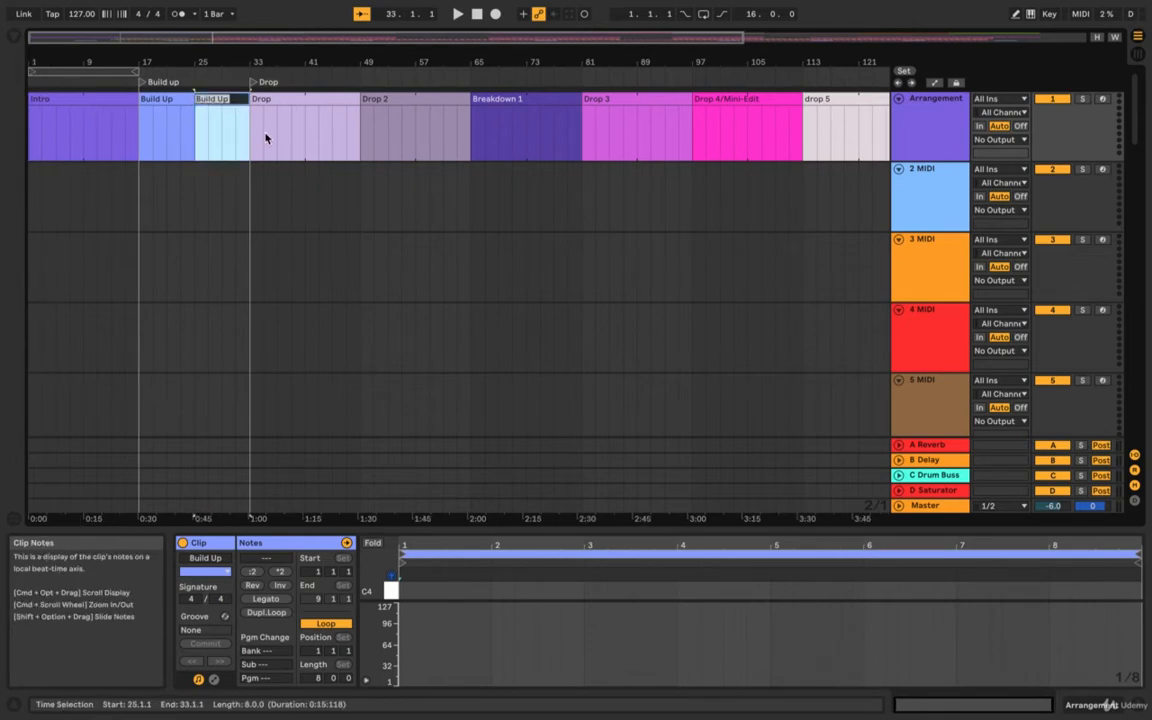
pyautogui.write('Bridge')
pyautogui.press('Return')
# Trim the Bridge clip to start at bar 29, with the Build Up clip extended to meet it
pyautogui.moveTo(197, 100); pyautogui.dragTo(222, 95)
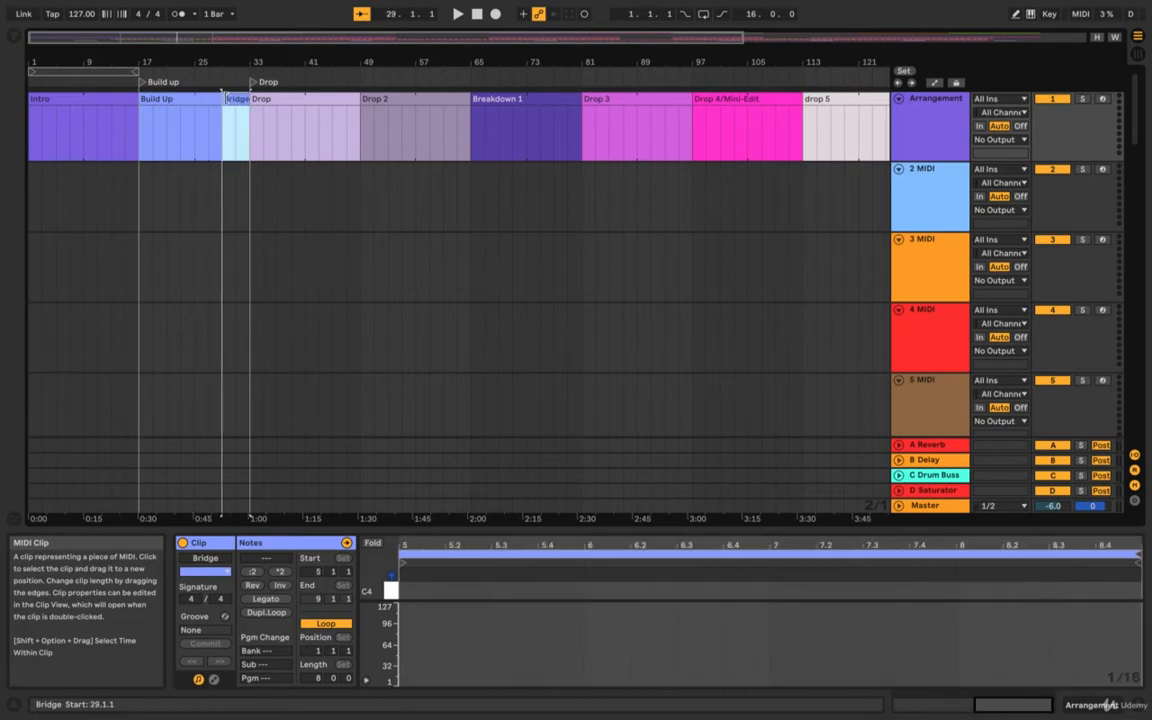
pyautogui.scroll(3, 222, 95)
pyautogui.hscroll(-1, 225, 98)
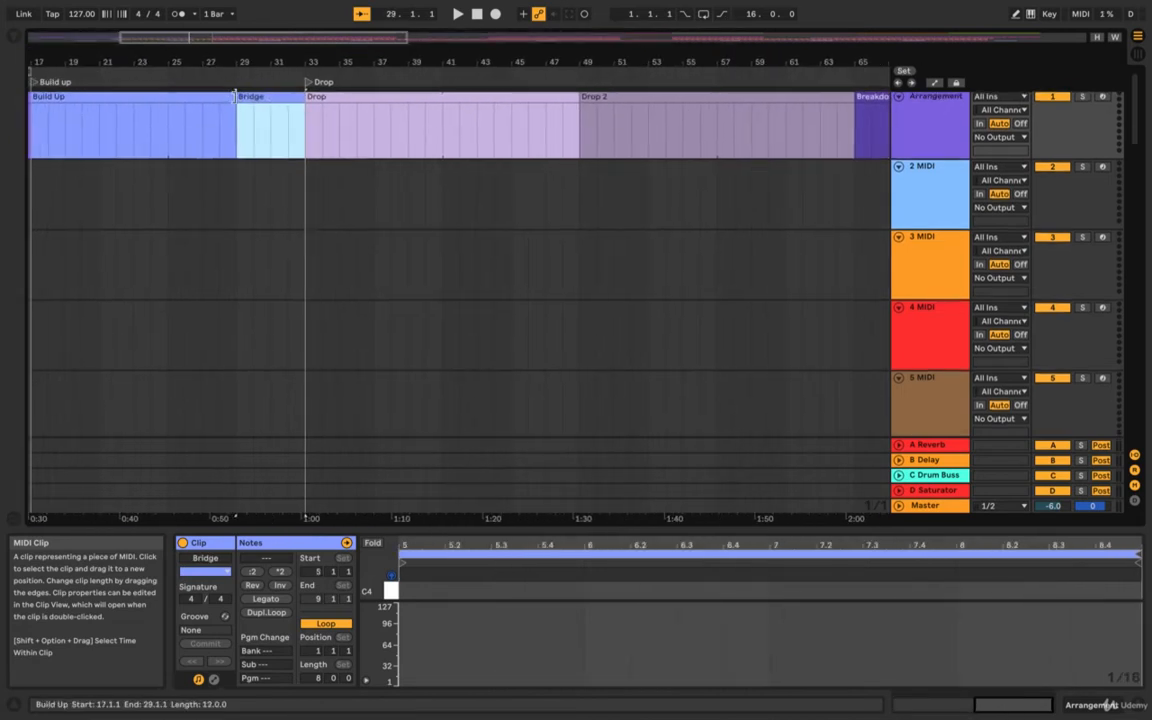
# Remove the Bridge clip and extend the end of the Build Up clip to bar 32
pyautogui.moveTo(241, 101); pyautogui.dragTo(296, 115)
pyautogui.scroll(-1, 235, 101)
pyautogui.hscroll(-1, 237, 102)
pyautogui.click(242, 101)
pyautogui.scroll(3, 296, 115)
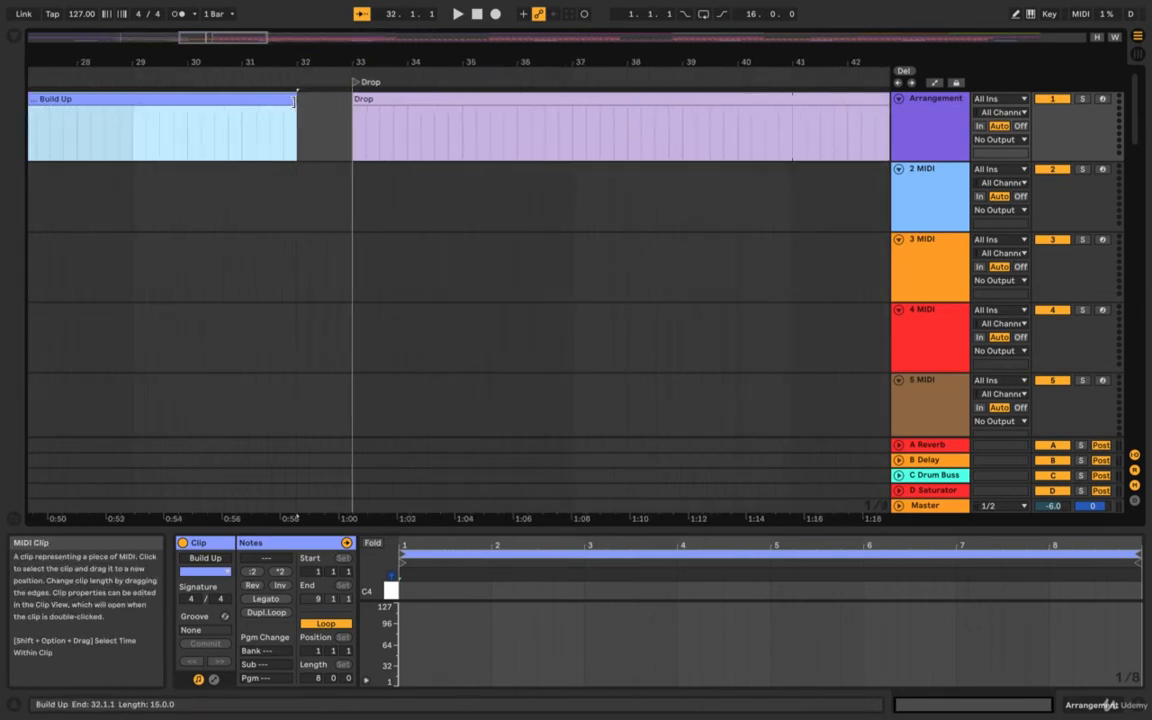
pyautogui.scroll(-3, 329, 142)
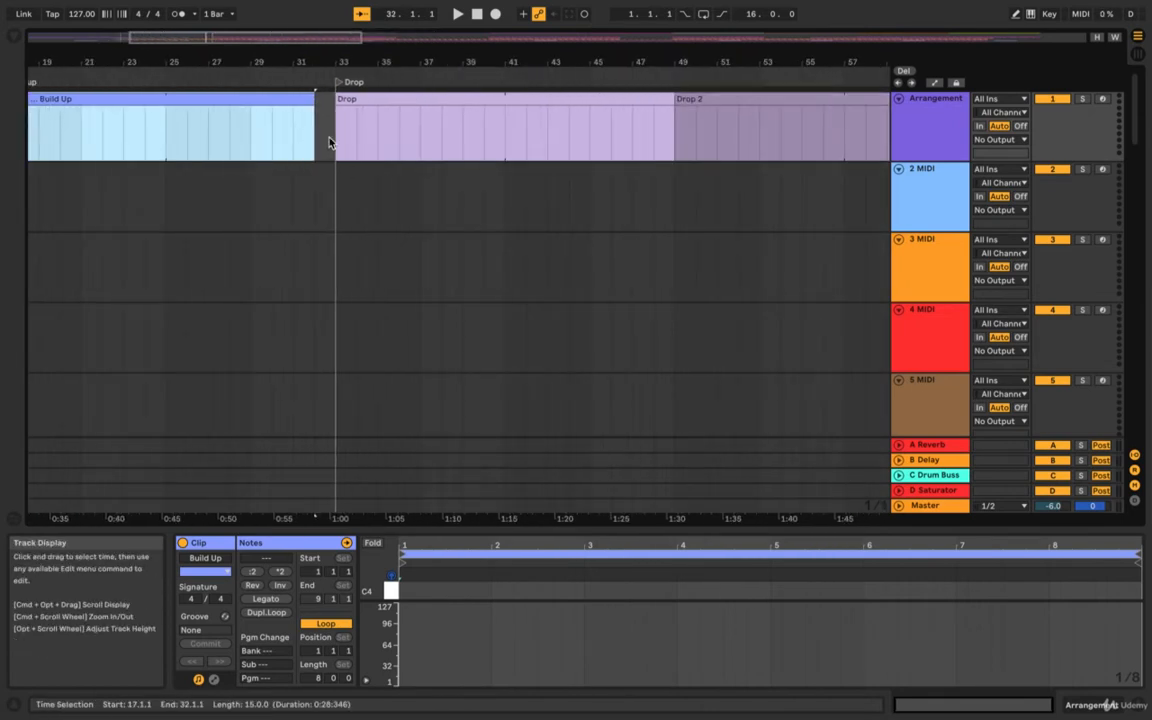
pyautogui.scroll(-3, 329, 142)
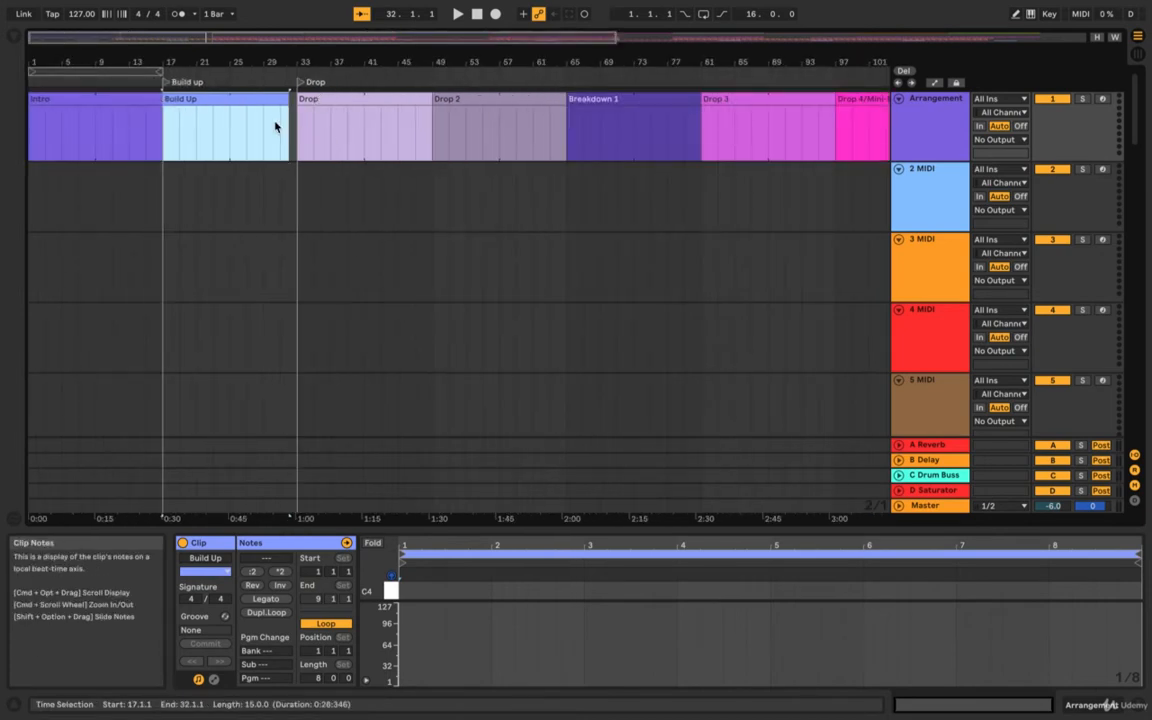
# Extend the end of the Build Up clip to bar 33 so it meets the Drop clip
pyautogui.scroll(2, 278, 123)
pyautogui.hscroll(-1, 325, 90)
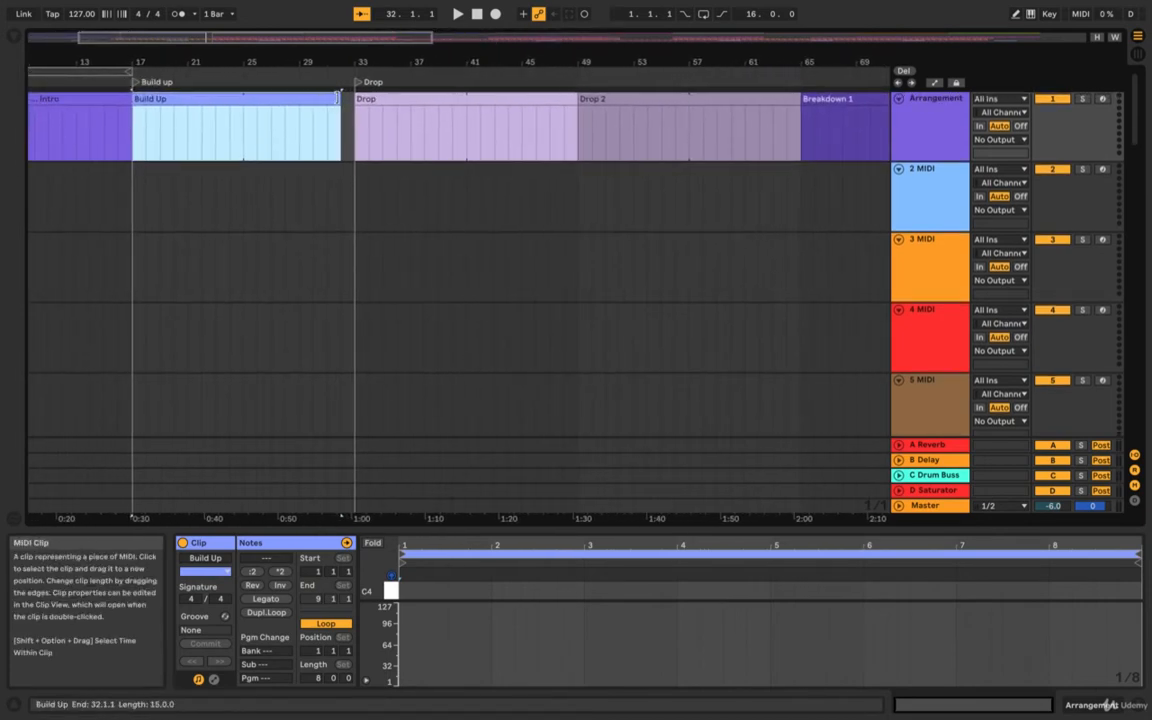
pyautogui.hscroll(-2, 218, 195)
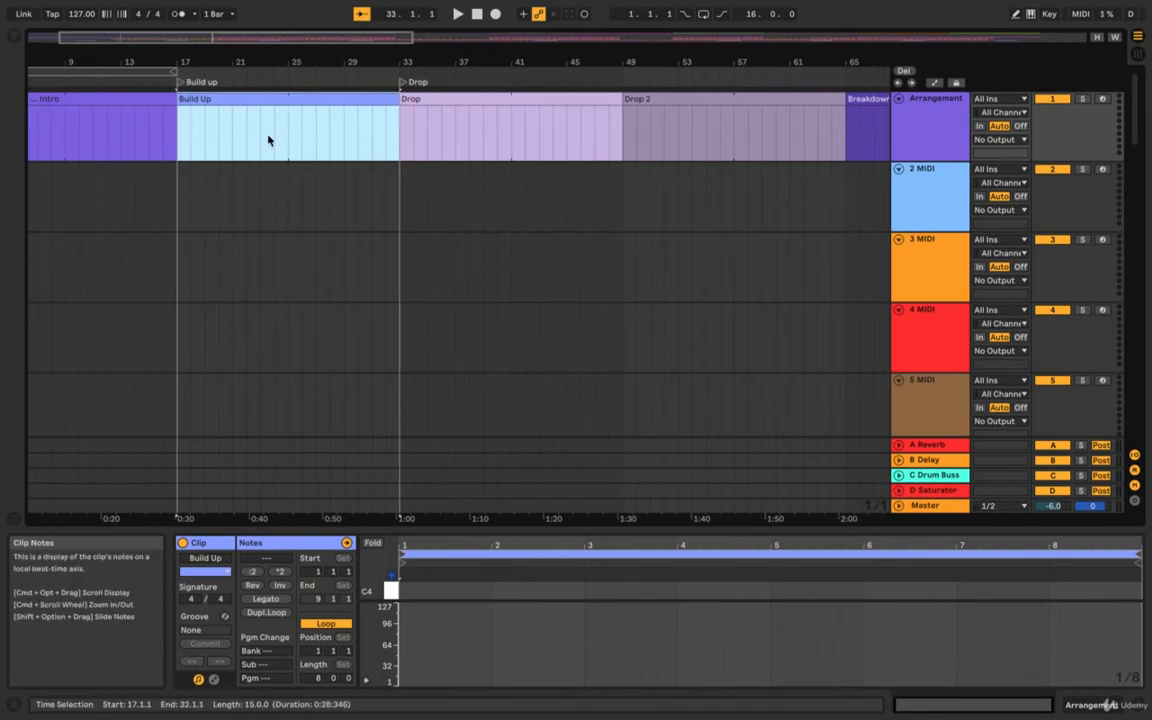
# Mark out the bars beneath the Build Up section, up to bar 32, on the 2 MIDI track
pyautogui.click(221, 168)
pyautogui.moveTo(324, 188); pyautogui.dragTo(390, 193)
pyautogui.click(388, 191)
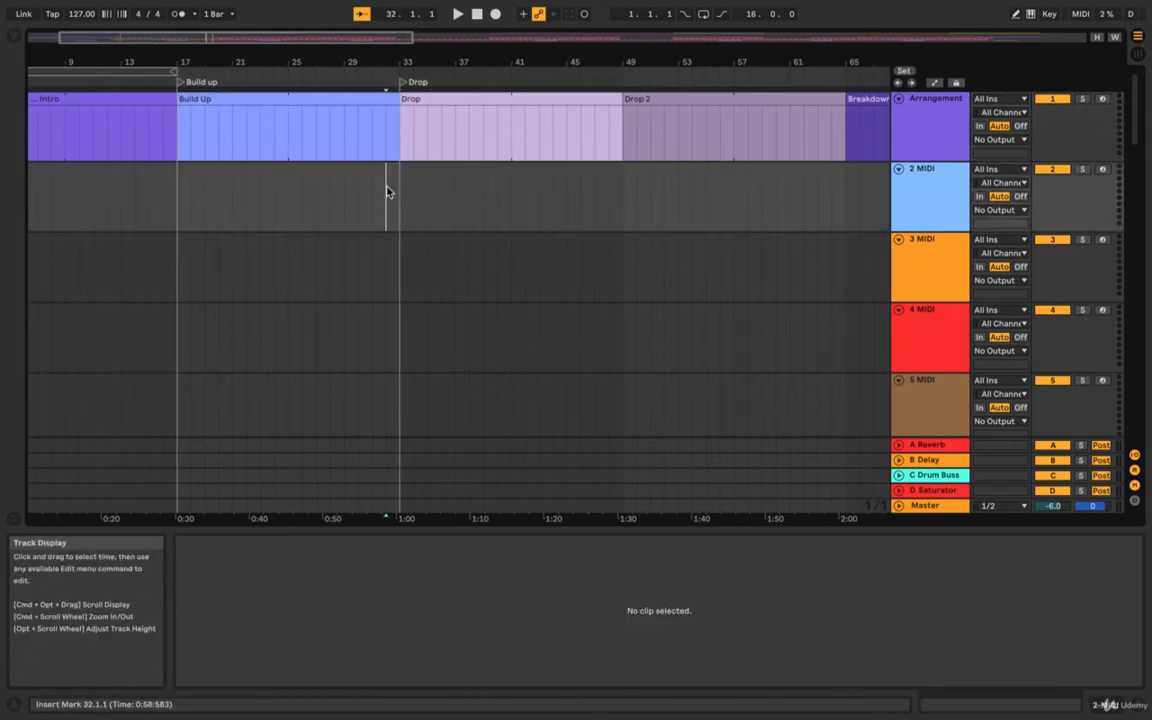
pyautogui.moveTo(180, 218); pyautogui.dragTo(390, 198)
pyautogui.click(247, 150)
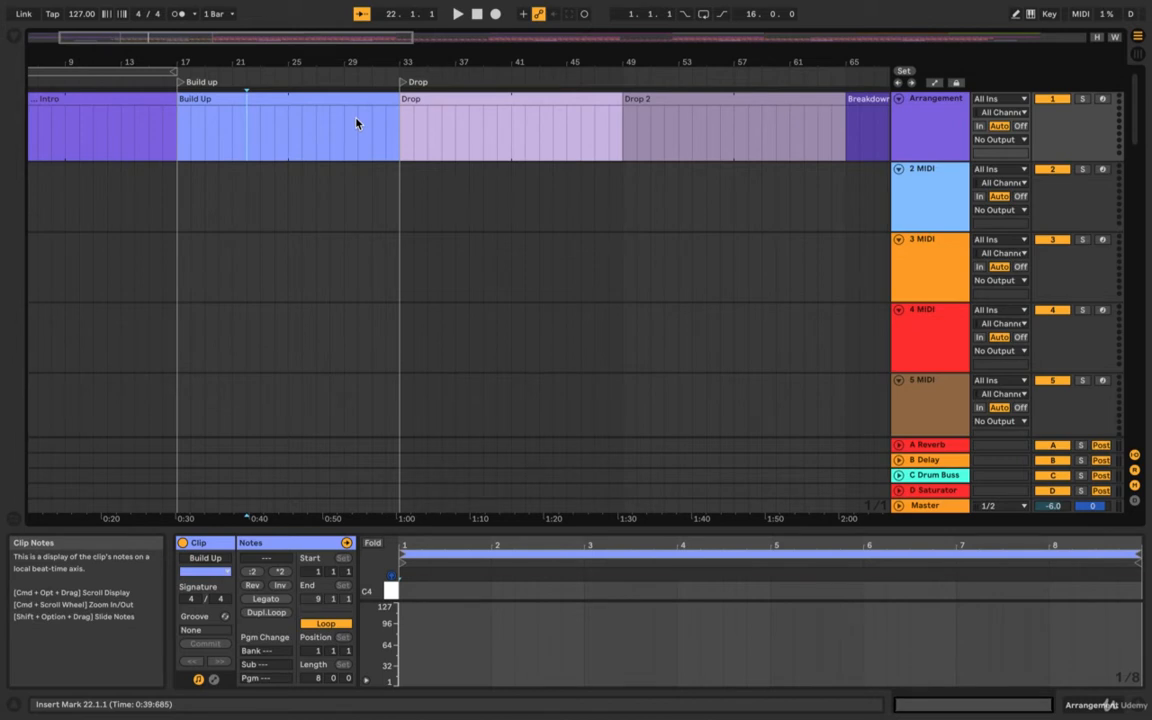
# Mark out bars 33 to 45 beneath the Drop section on the 2 MIDI track
pyautogui.hscroll(-1, 356, 123)
pyautogui.click(243, 193)
pyautogui.press('-')
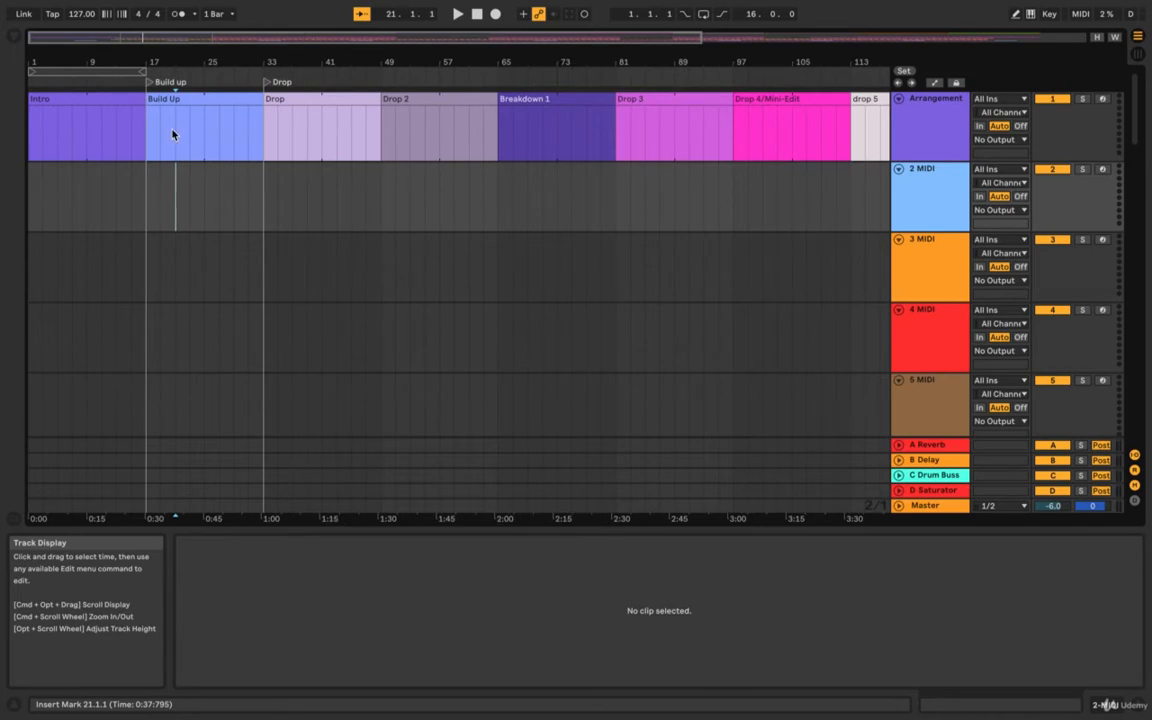
pyautogui.moveTo(263, 172); pyautogui.dragTo(354, 174)
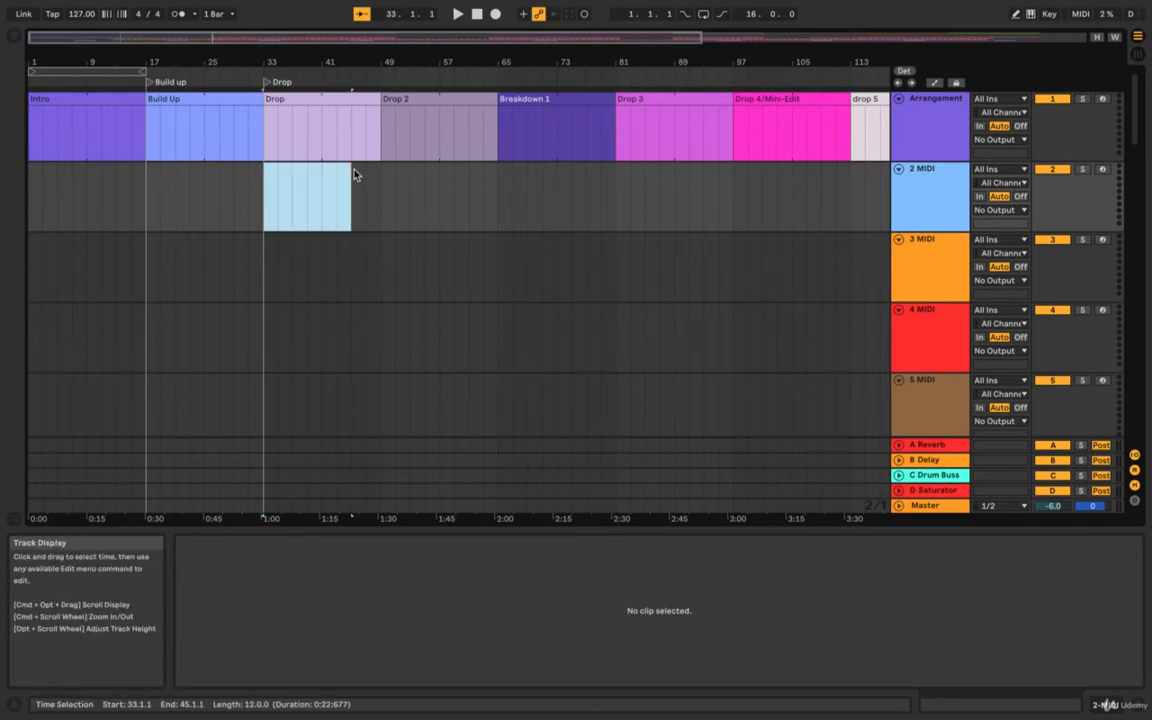
pyautogui.click(354, 174)
pyautogui.press('+')
pyautogui.press('+')
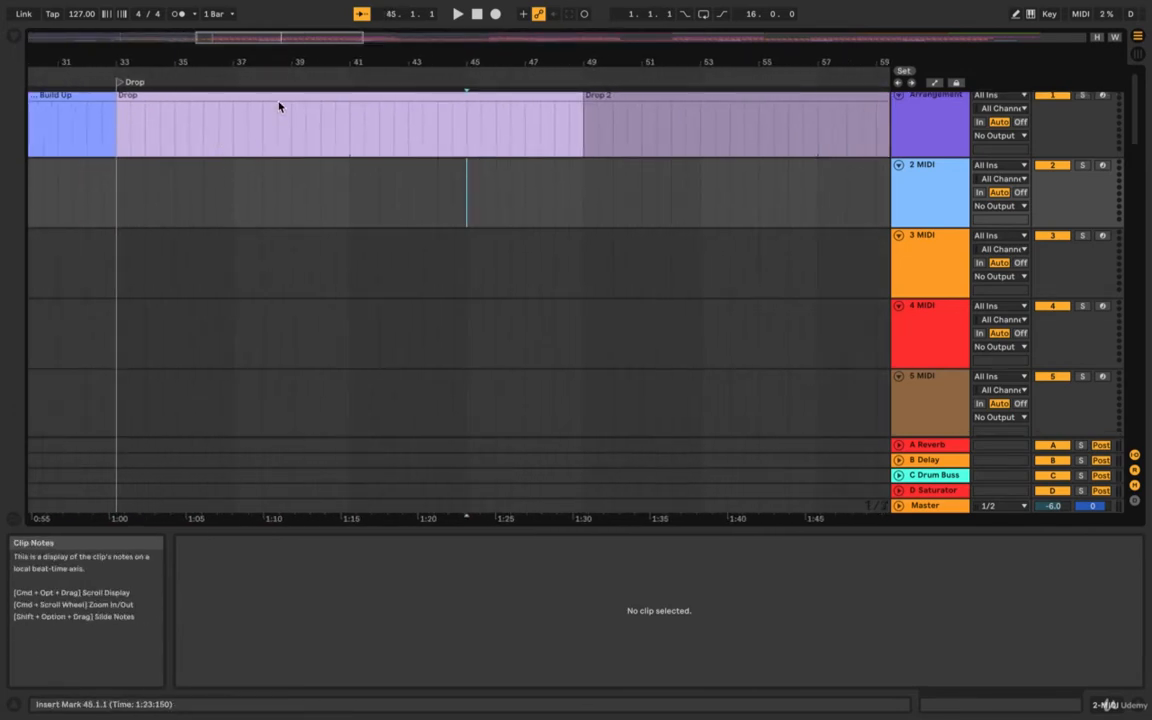
# Place the insert marker at bar 33 on the 2 MIDI track, where Drop starts, with the whole arrangement in view
pyautogui.click(279, 106)
pyautogui.press('-')
pyautogui.press('-')
pyautogui.click(196, 212)
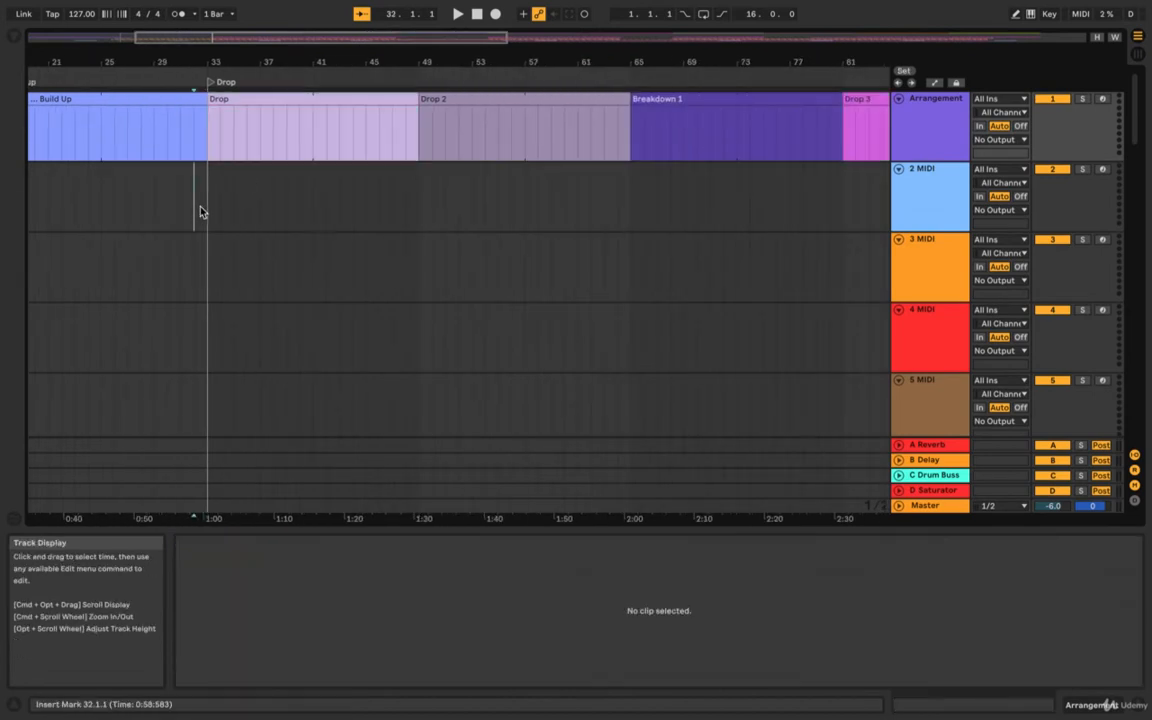
pyautogui.press('-')
pyautogui.moveTo(206, 212); pyautogui.dragTo(342, 219)
pyautogui.press('-')
pyautogui.click(290, 208)
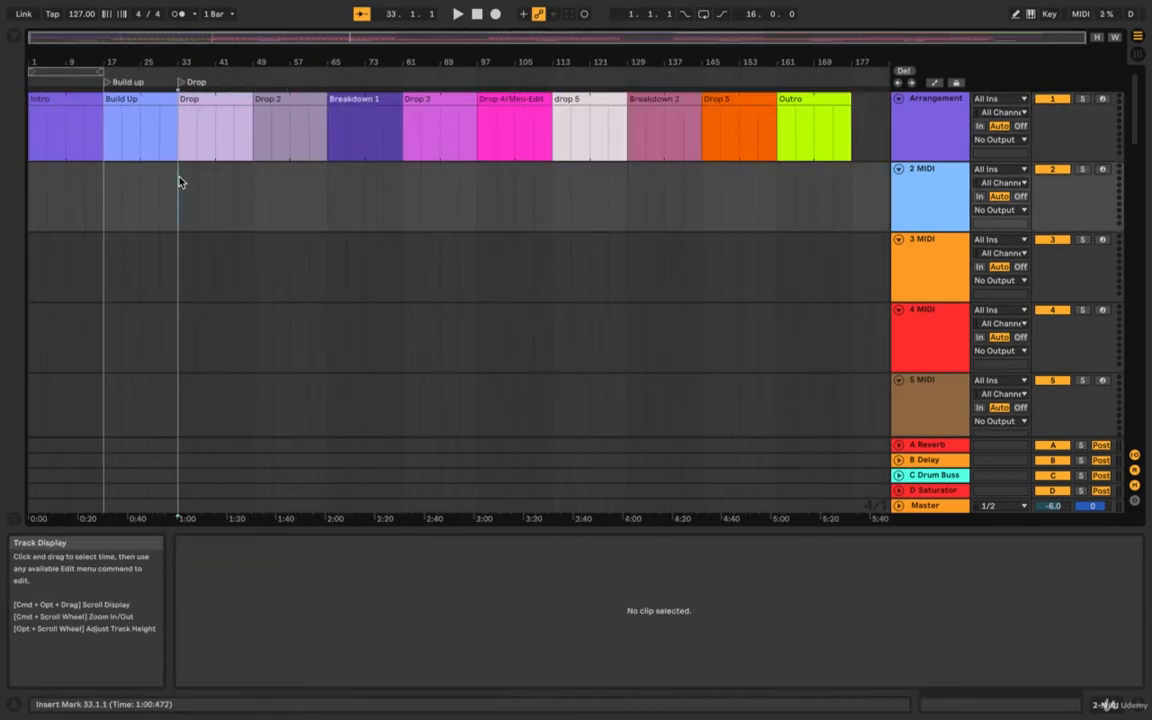
# Mark out the Drop section, bars 33 to 49, across the Arrangement and 2 MIDI tracks
pyautogui.moveTo(180, 180); pyautogui.dragTo(252, 116)
pyautogui.click(234, 197)
pyautogui.click(178, 194)
pyautogui.moveTo(177, 195); pyautogui.dragTo(248, 115)
pyautogui.click(184, 191)
pyautogui.moveTo(180, 192); pyautogui.dragTo(250, 115)
pyautogui.click(167, 195)
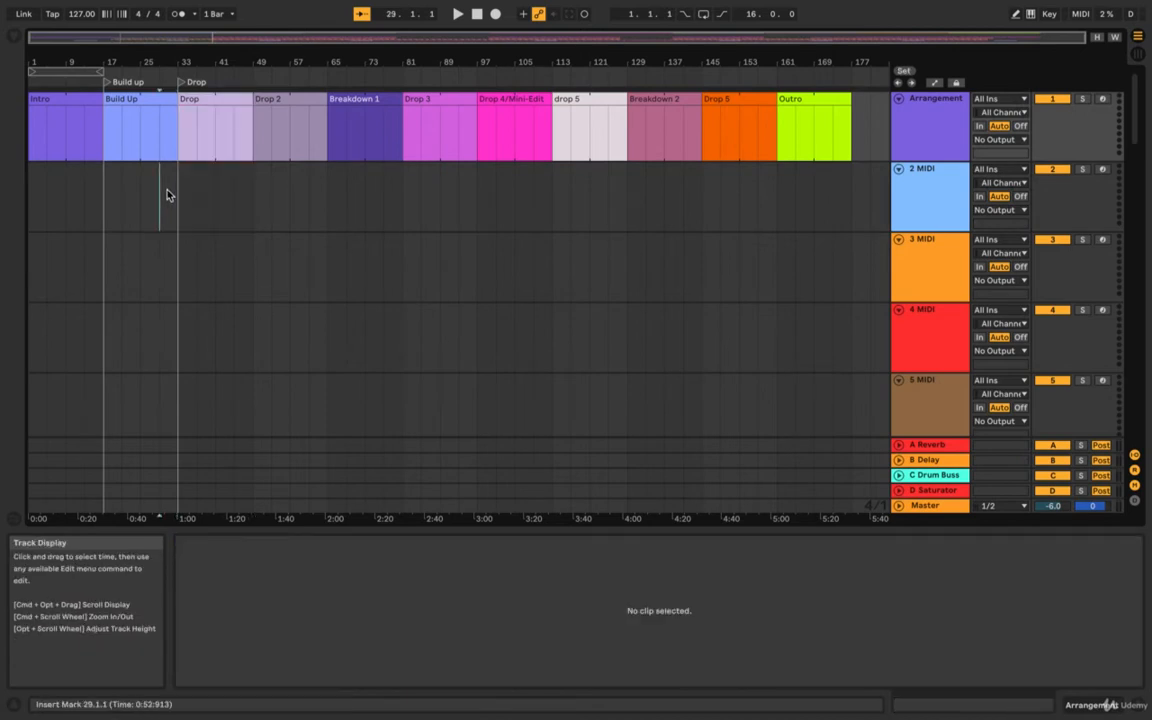
pyautogui.moveTo(180, 188); pyautogui.dragTo(250, 118)
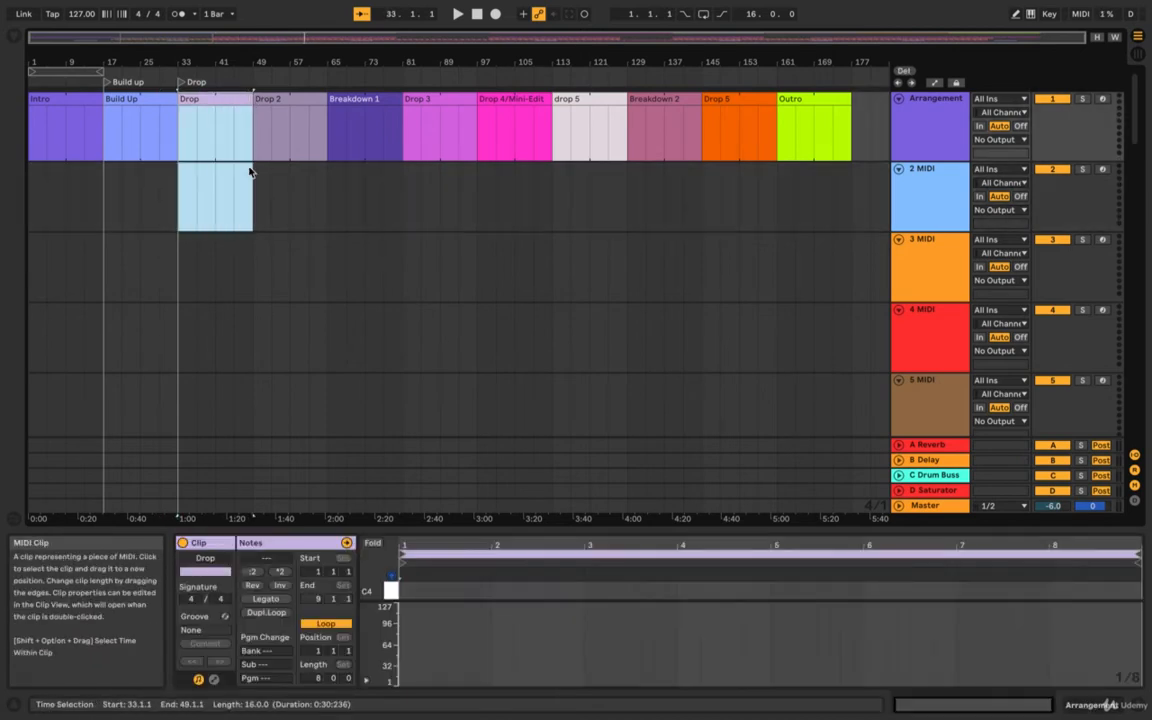
pyautogui.click(252, 176)
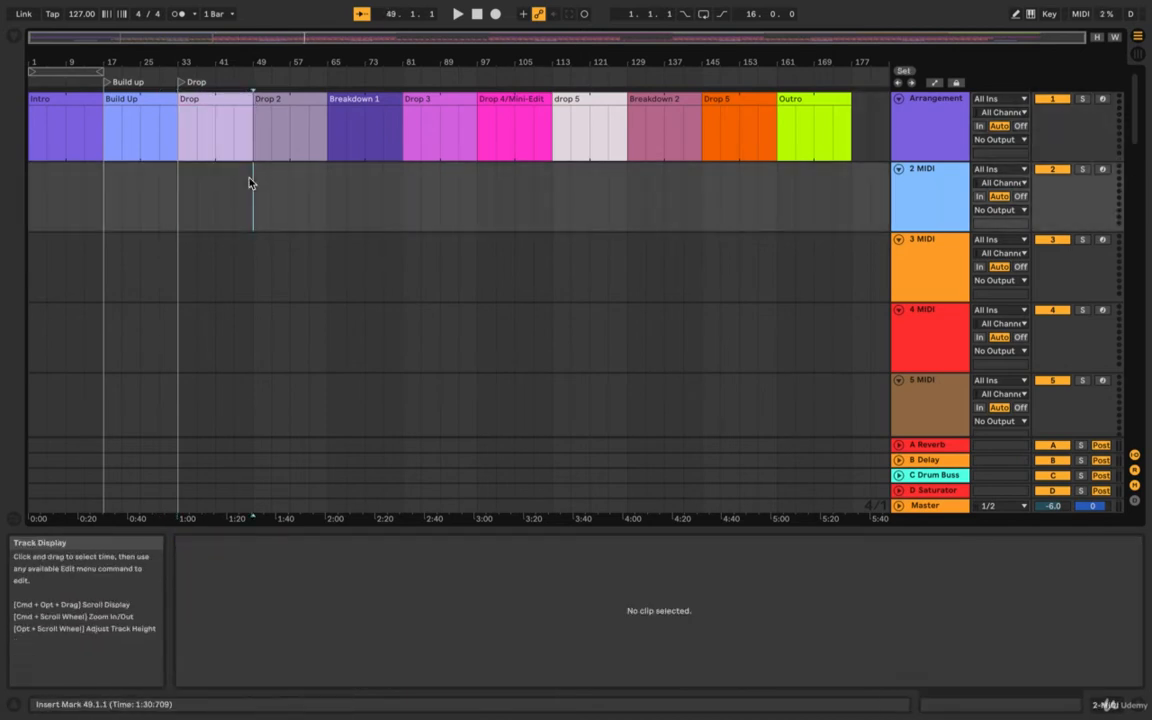
# Remove the empty MIDI tracks beneath the Arrangement track, down to the first CAS_THA audio track
pyautogui.click(895, 198)
pyautogui.press('Delete')
pyautogui.press('Delete')
pyautogui.press('Delete')
pyautogui.press('Delete')
pyautogui.press('Delete')
pyautogui.press('Delete')
pyautogui.press('Delete')
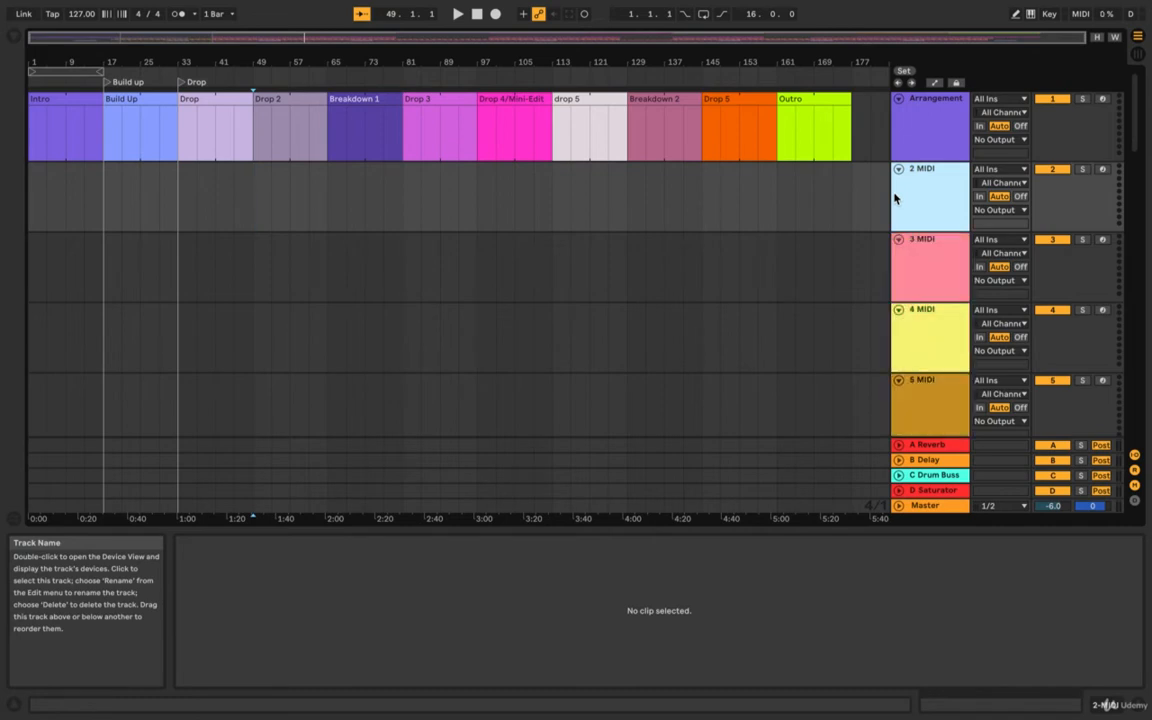
pyautogui.hotkey('ctrl', 'z')
pyautogui.hotkey('ctrl', 'z')
pyautogui.hotkey('ctrl', 'z')
pyautogui.hotkey('ctrl', 'z')
pyautogui.hotkey('ctrl', 'z')
pyautogui.hotkey('ctrl', 'z')
pyautogui.hotkey('ctrl', 'z')
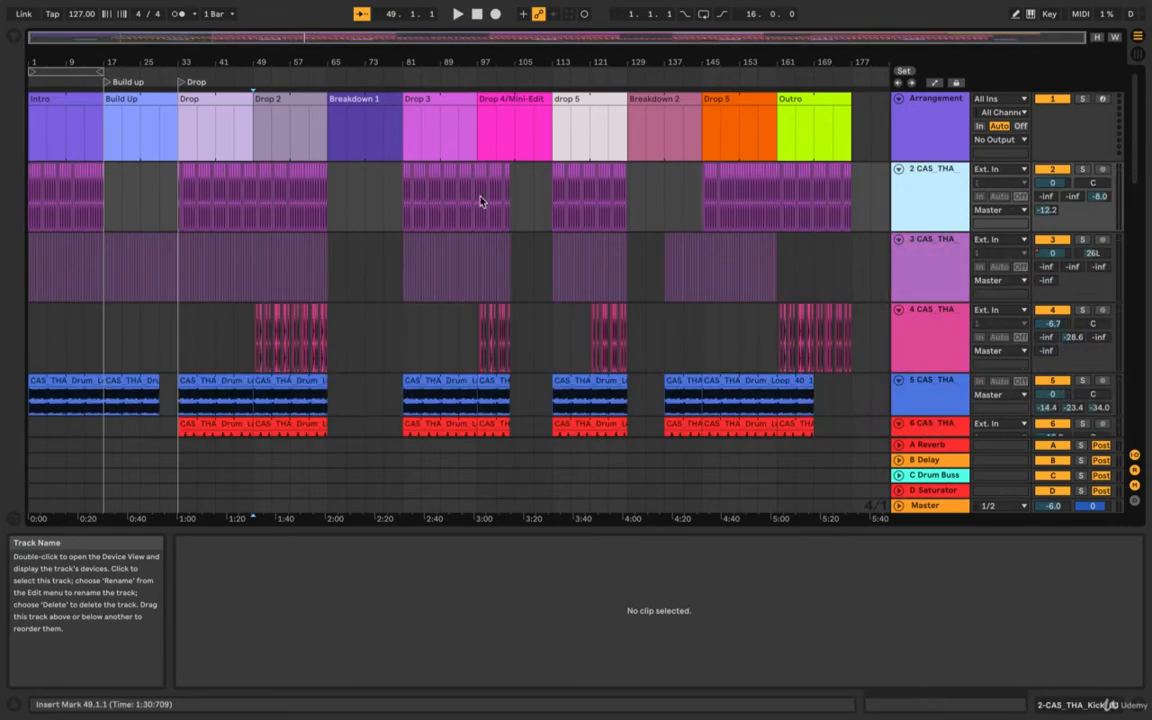
# Mark out bars 1 to 17 of the kick on track 2, beneath the Intro section
pyautogui.click(180, 190)
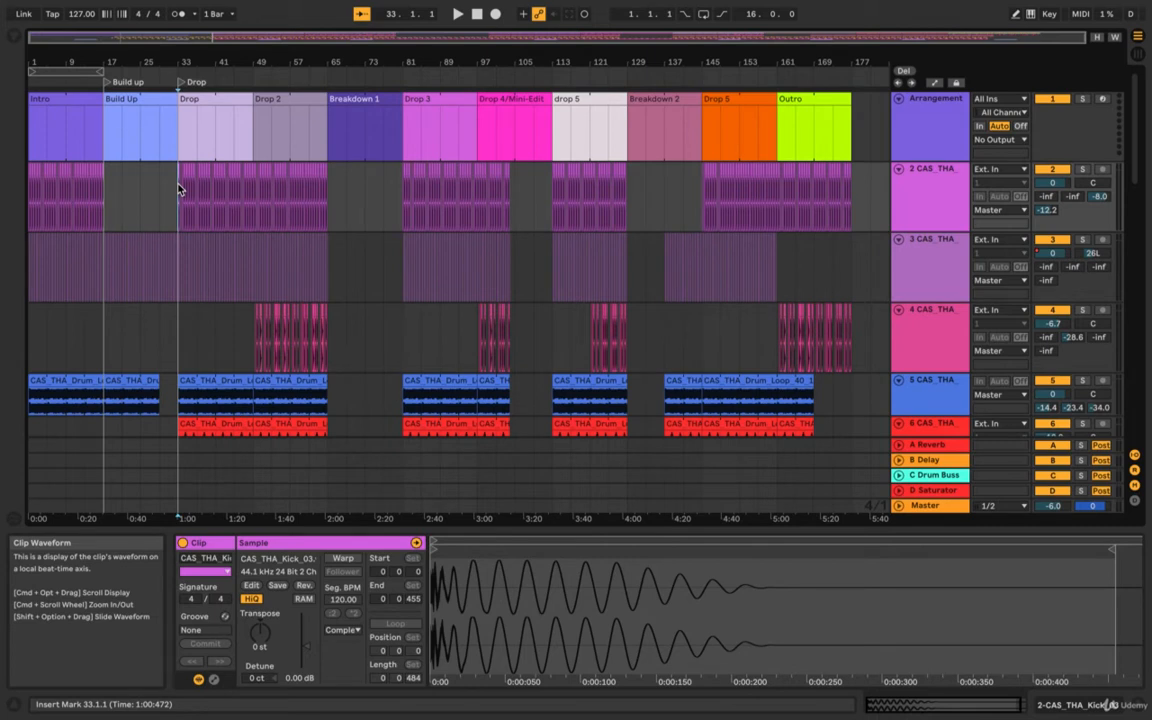
pyautogui.click(106, 188)
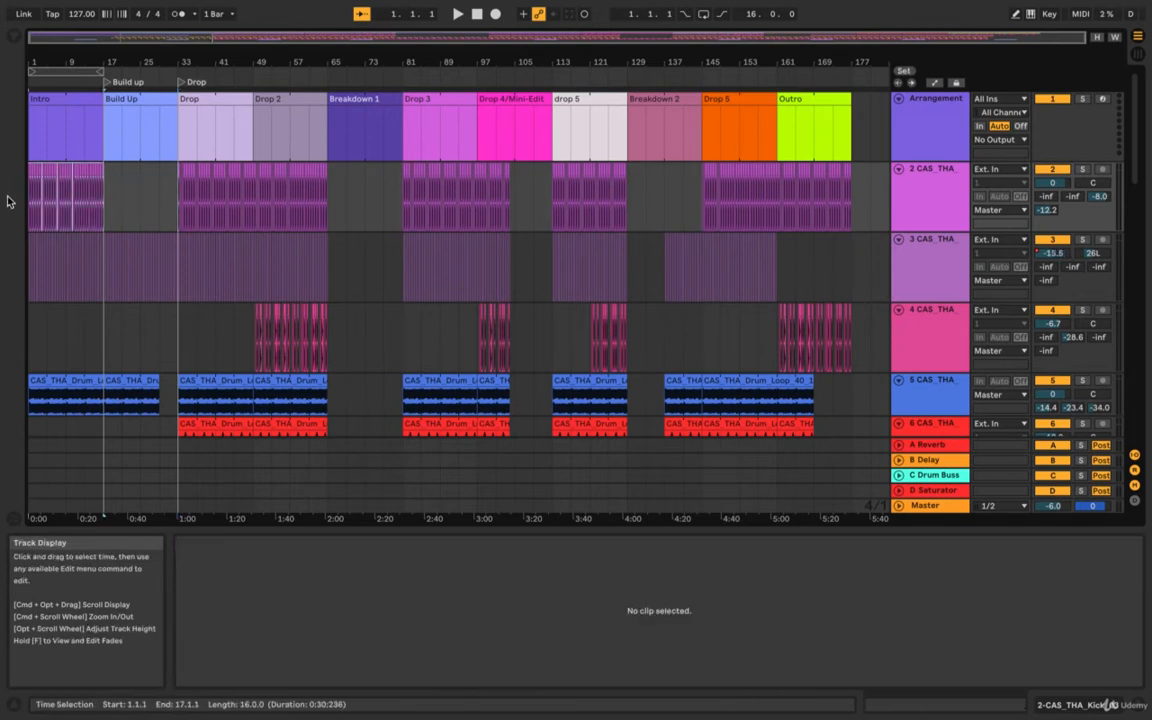
pyautogui.click(55, 188)
# Examine which tracks play during the Intro, including the hi-hat on track 3 and the crash at bar 9 on track 13
pyautogui.scroll(-5, 69, 190)
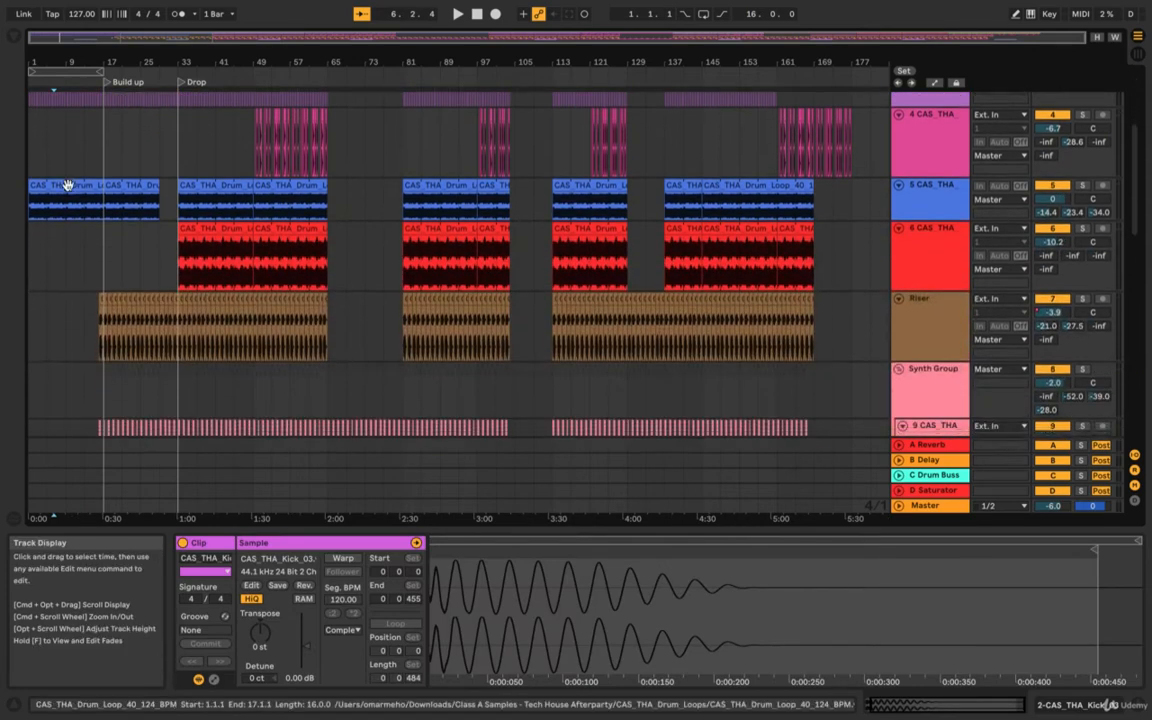
pyautogui.scroll(2, 66, 194)
pyautogui.press('+')
pyautogui.press('+')
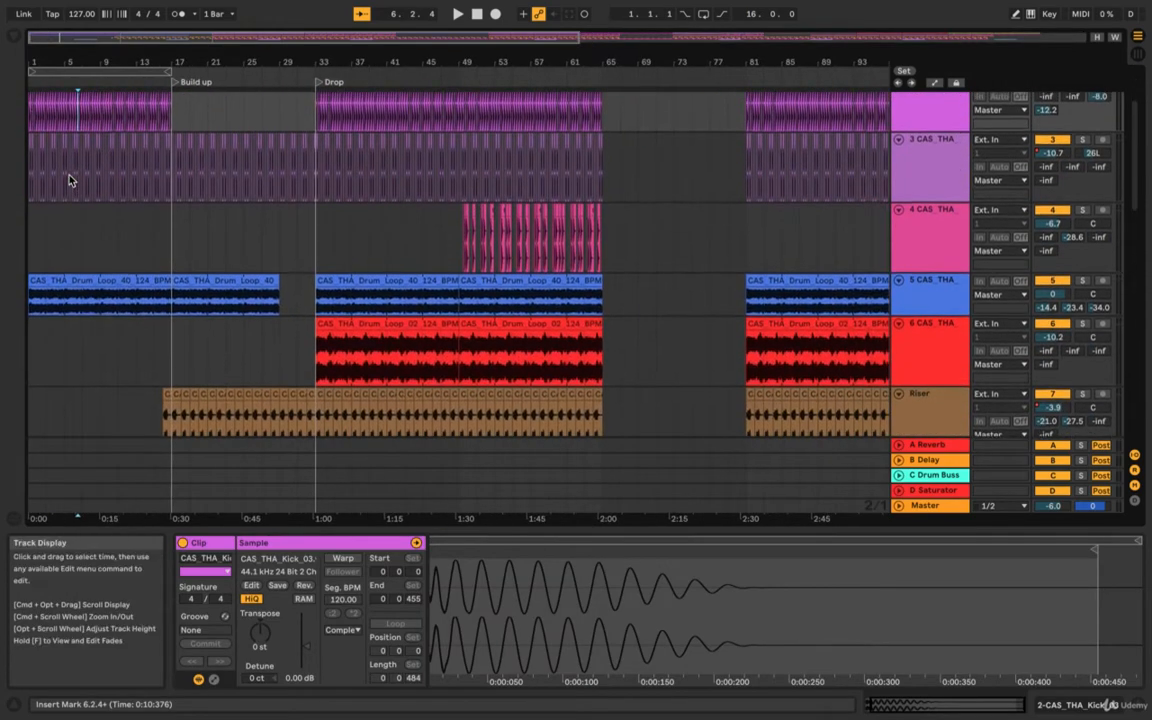
pyautogui.click(70, 180)
pyautogui.scroll(-10, 70, 180)
pyautogui.scroll(-2, 69, 180)
pyautogui.scroll(3, 69, 180)
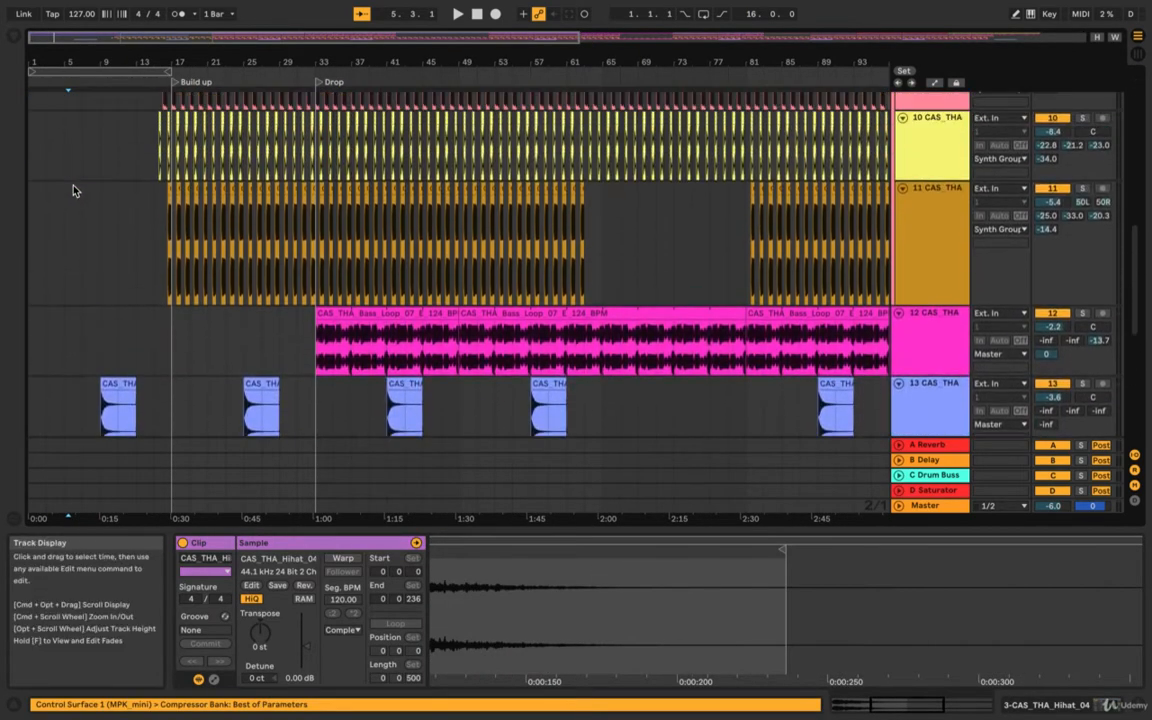
pyautogui.click(122, 393)
pyautogui.scroll(4, 125, 393)
pyautogui.press('-')
pyautogui.scroll(6, 68, 193)
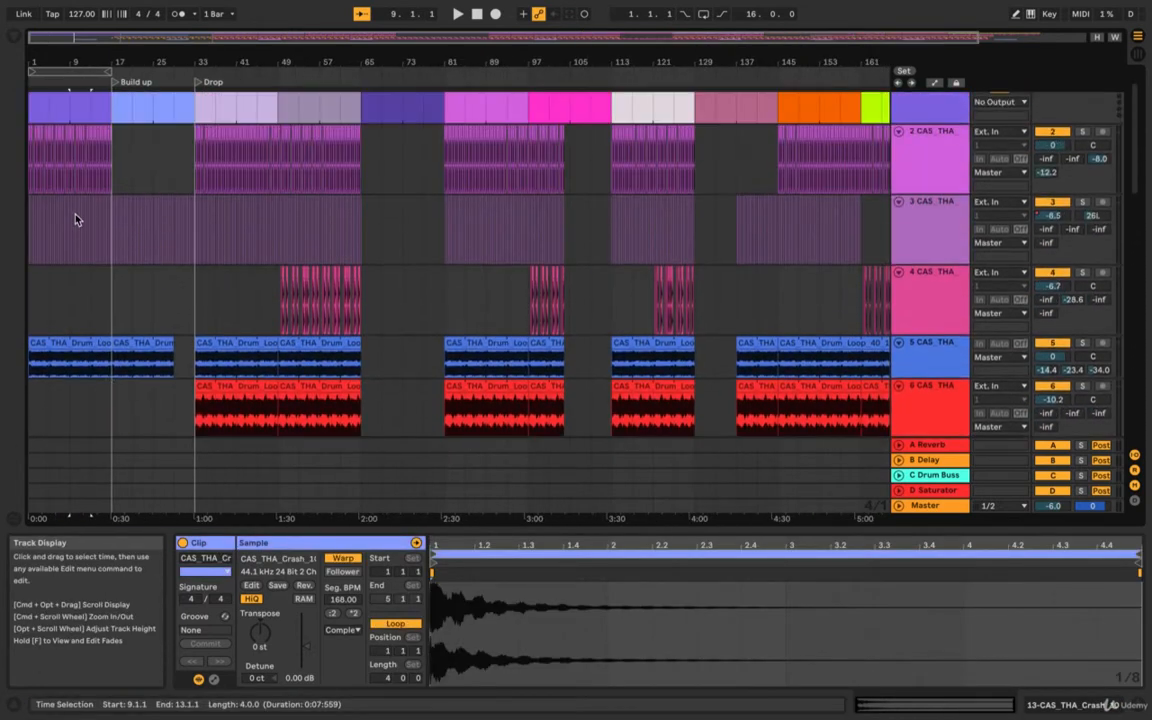
# Mark out bars 17 to 33 on kick track 2, beneath the Build Up section
pyautogui.click(112, 163)
pyautogui.scroll(2, 104, 109)
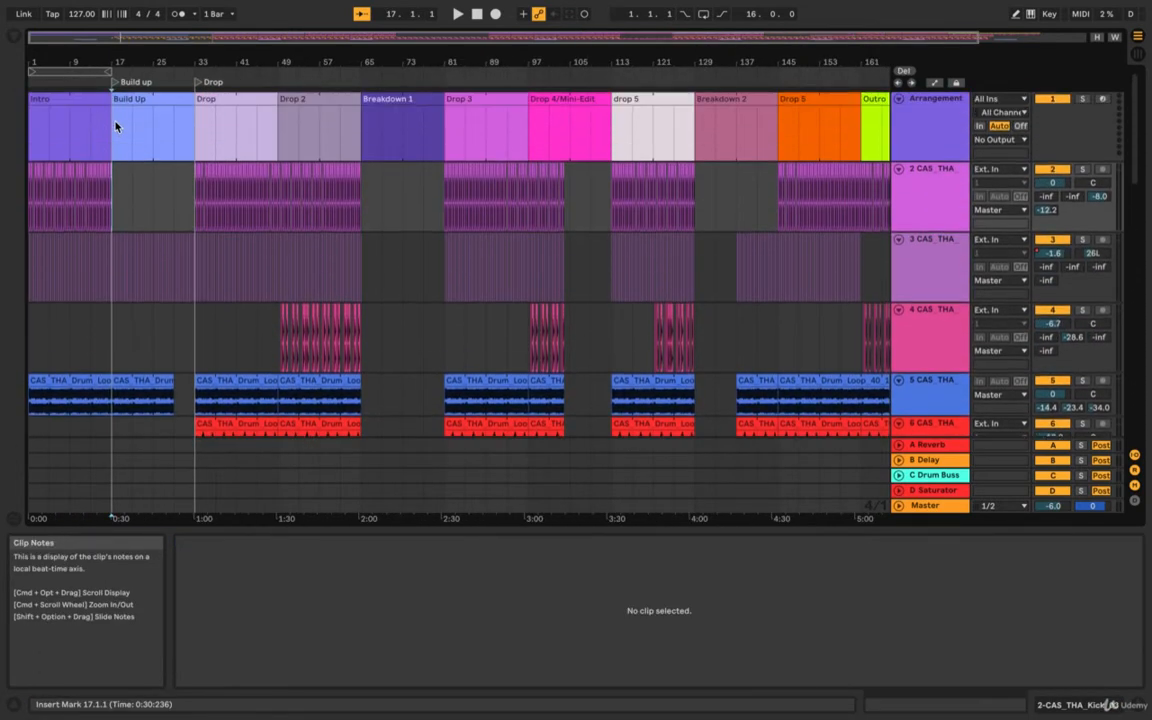
pyautogui.moveTo(115, 195); pyautogui.dragTo(191, 208)
pyautogui.click(192, 208)
# Examine the tracks playing during the Build Up, from the Riser and synths to the crash at bar 25 on track 13
pyautogui.scroll(-10, 124, 216)
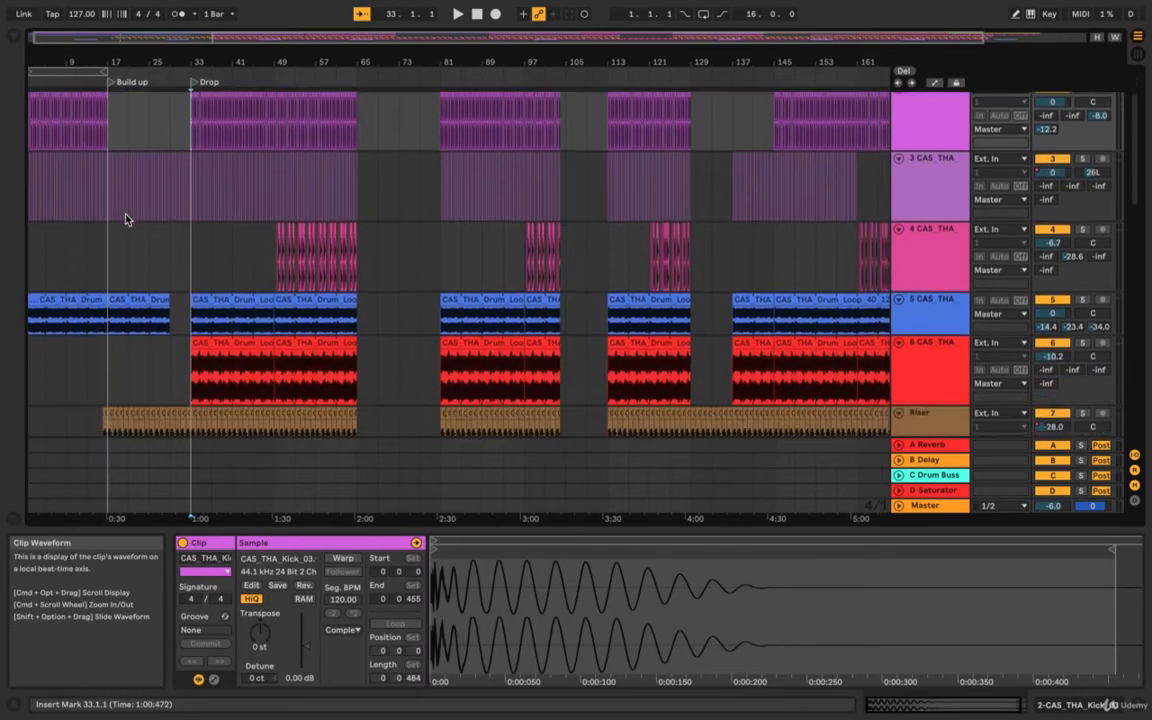
pyautogui.scroll(-1, 125, 216)
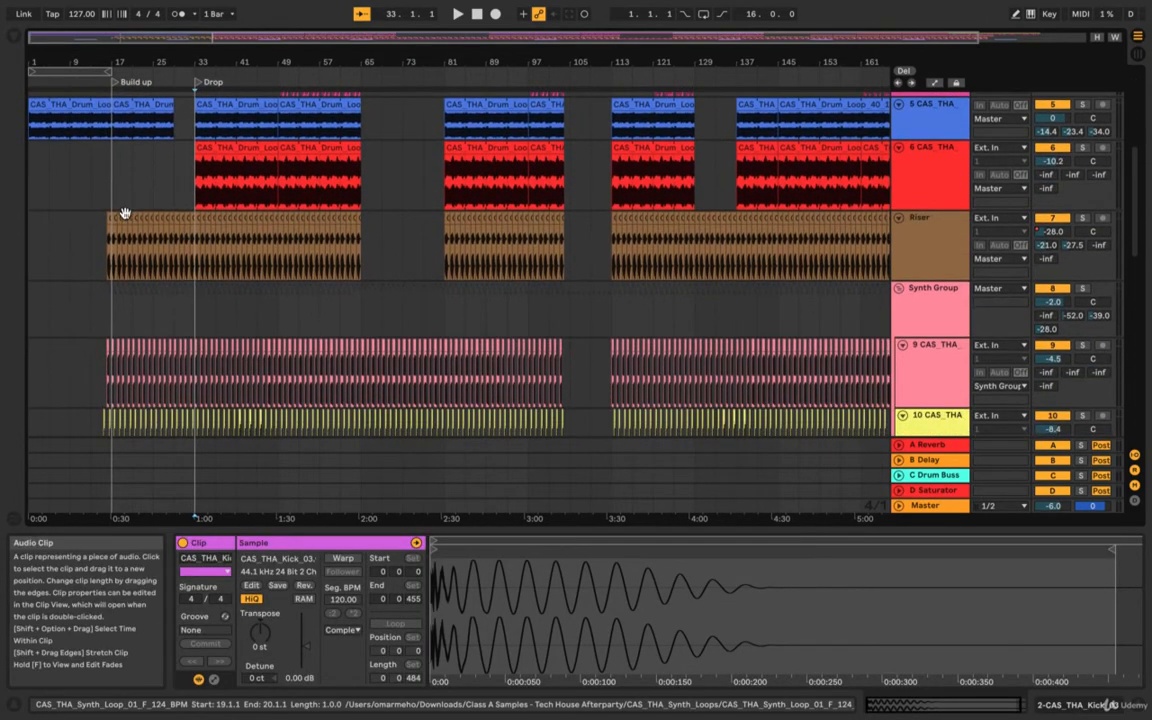
pyautogui.scroll(-10, 124, 216)
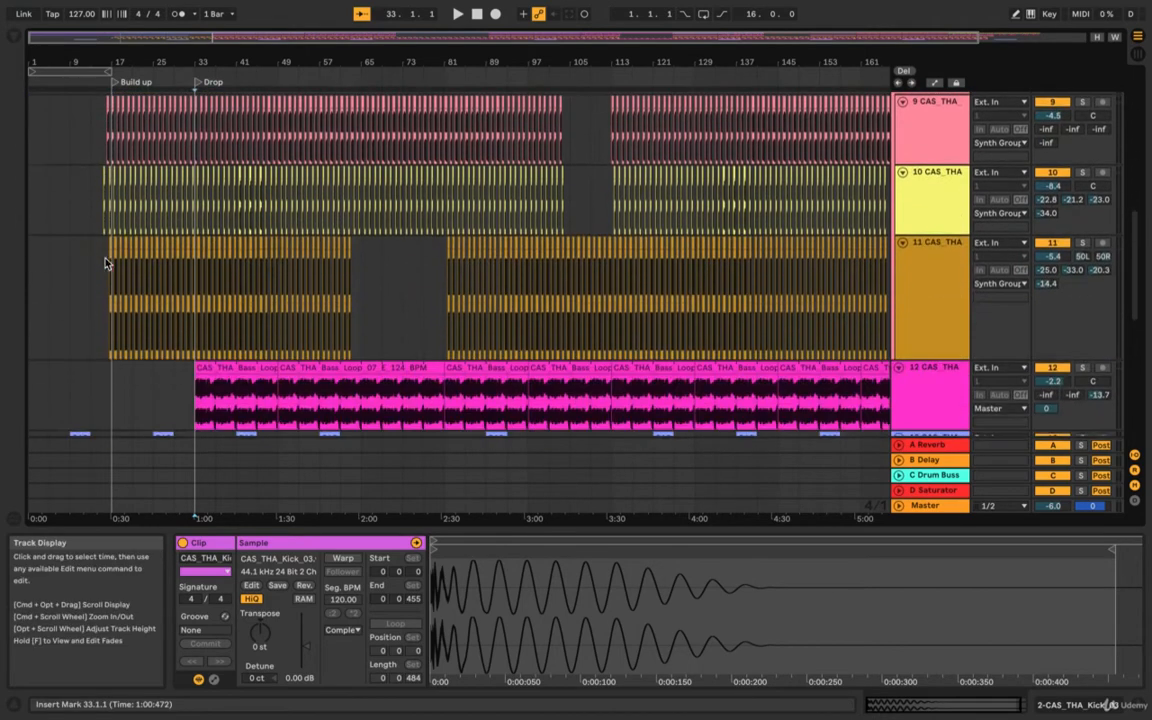
pyautogui.scroll(3, 190, 168)
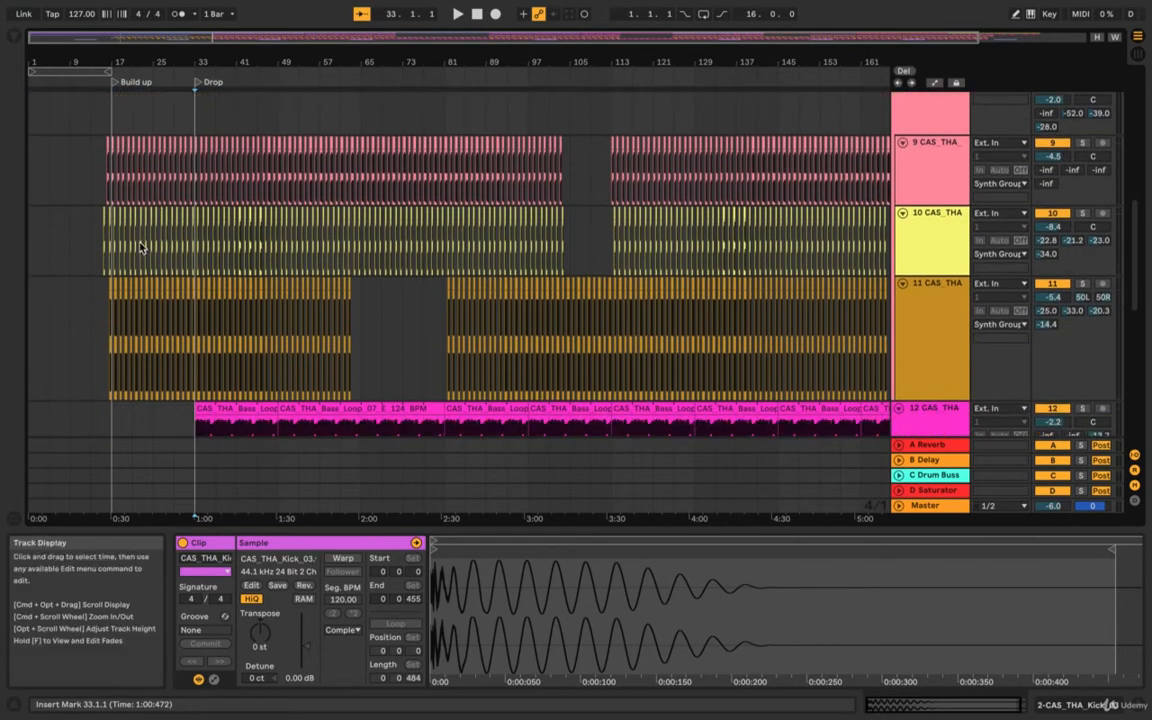
pyautogui.scroll(-14, 166, 227)
pyautogui.scroll(3, 167, 195)
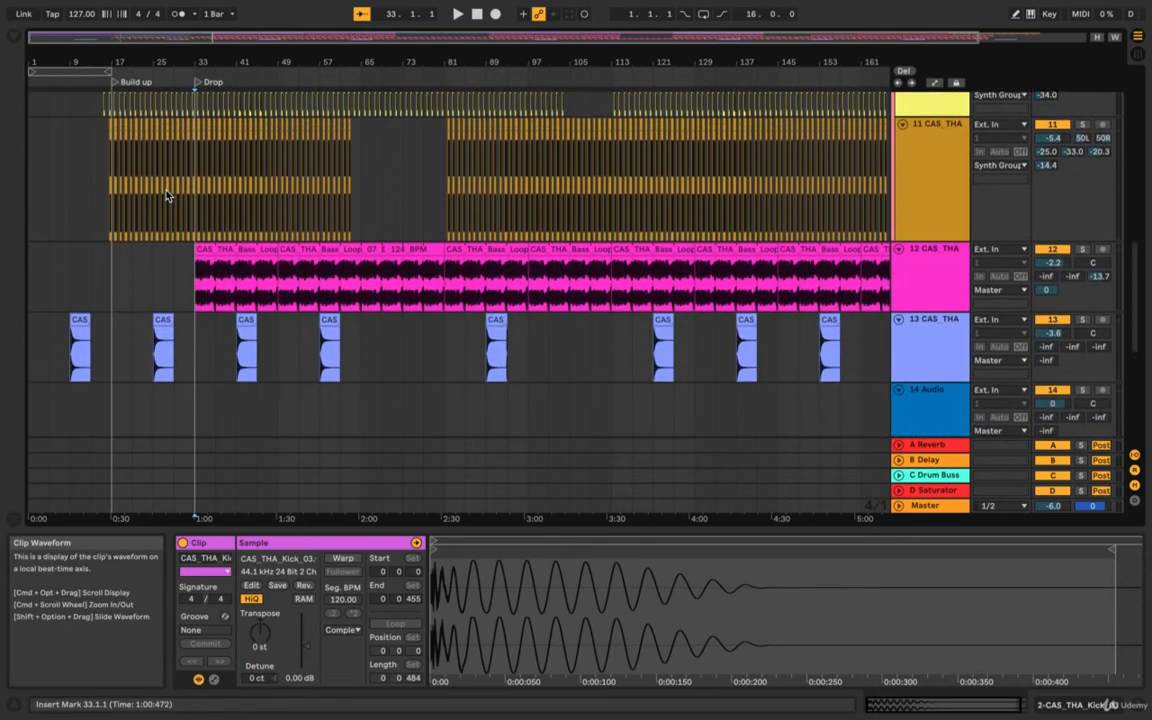
pyautogui.click(164, 327)
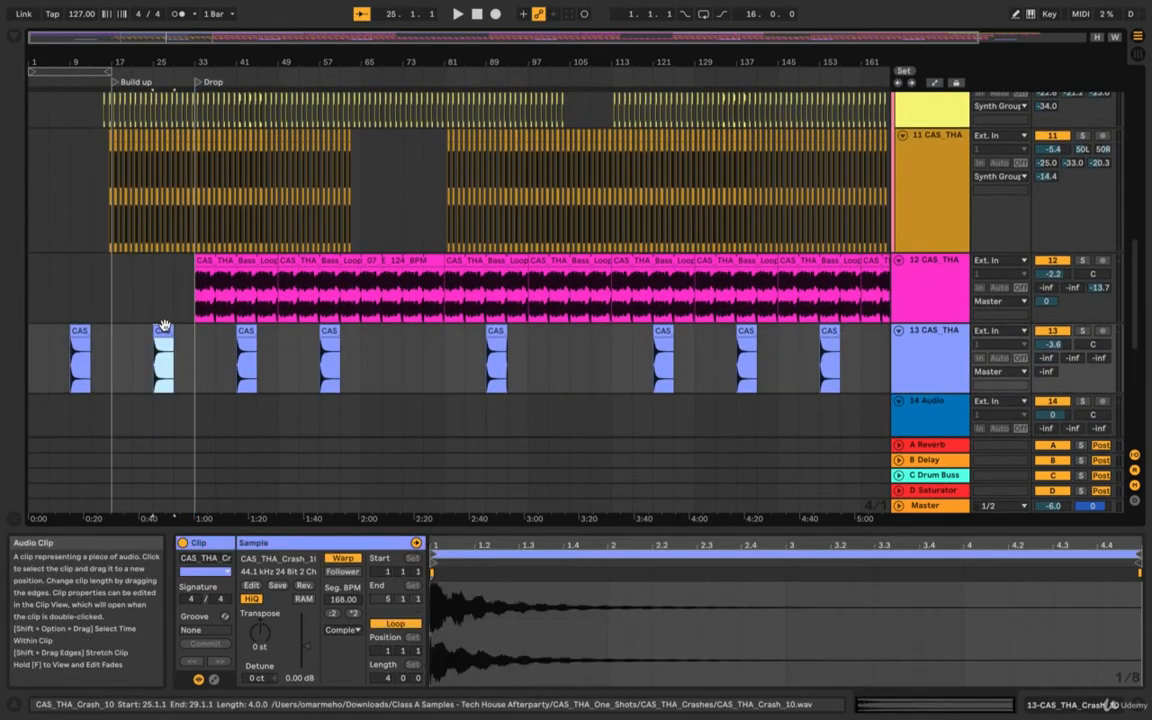
pyautogui.scroll(10, 155, 300)
pyautogui.scroll(-10, 145, 236)
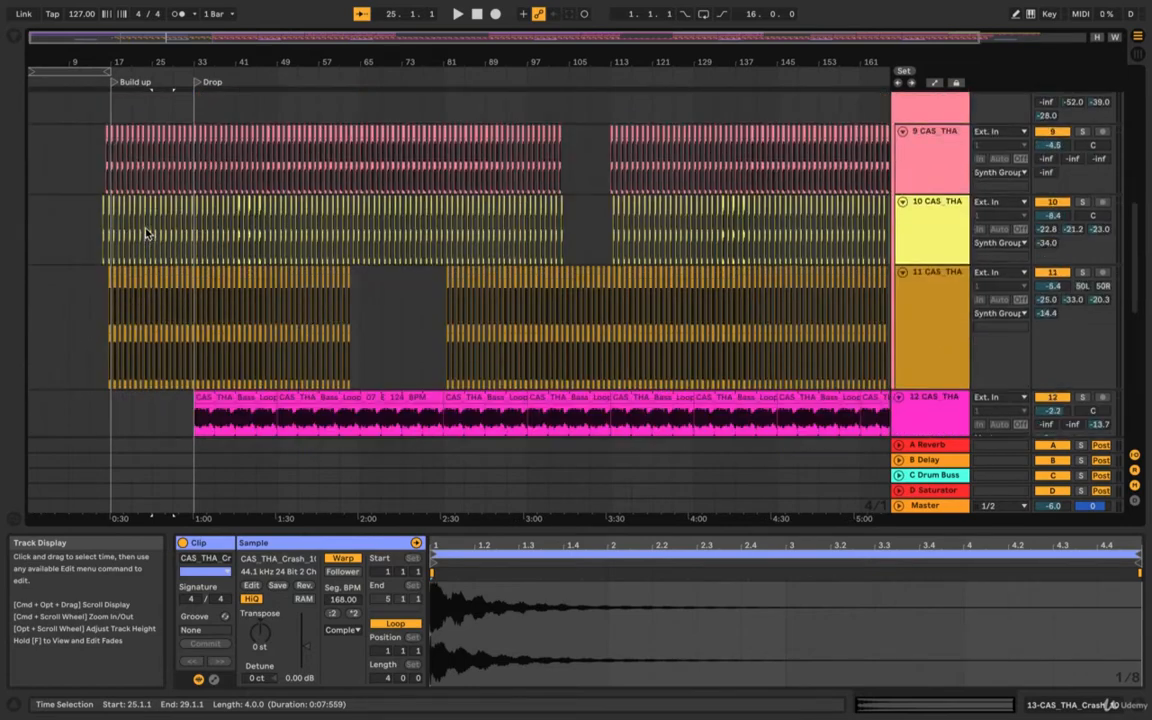
# Mark out the gap in the drum loop on track 5 between bars 29 and 33, just before the Drop
pyautogui.scroll(15, 195, 136)
pyautogui.moveTo(171, 174); pyautogui.dragTo(190, 199)
pyautogui.scroll(5, 177, 173)
pyautogui.click(156, 191)
pyautogui.scroll(5, 190, 200)
pyautogui.scroll(-5, 190, 200)
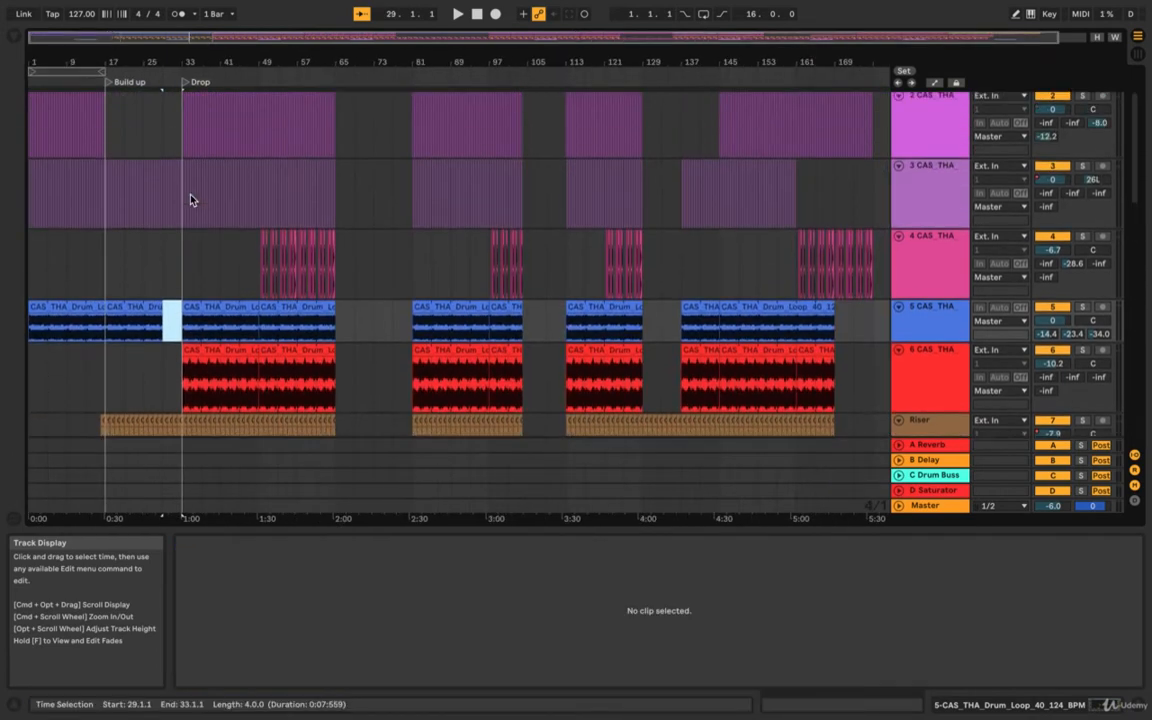
pyautogui.scroll(3, 191, 200)
pyautogui.click(163, 310)
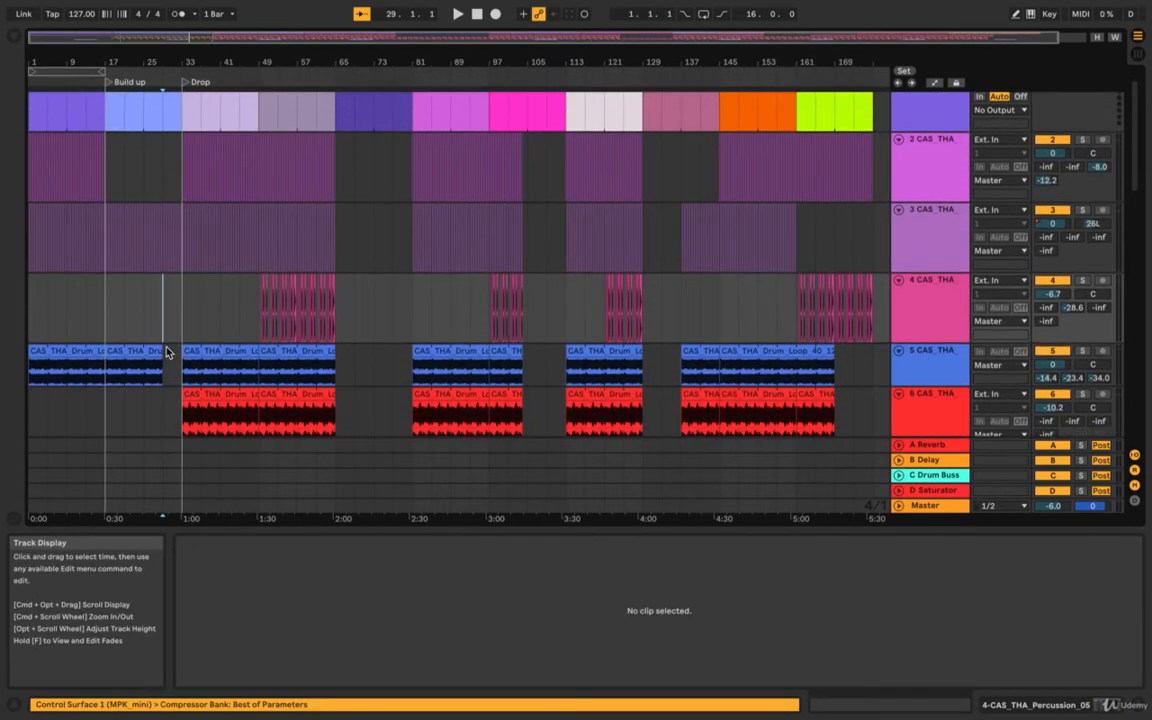
pyautogui.press('+')
pyautogui.moveTo(168, 353); pyautogui.dragTo(193, 358)
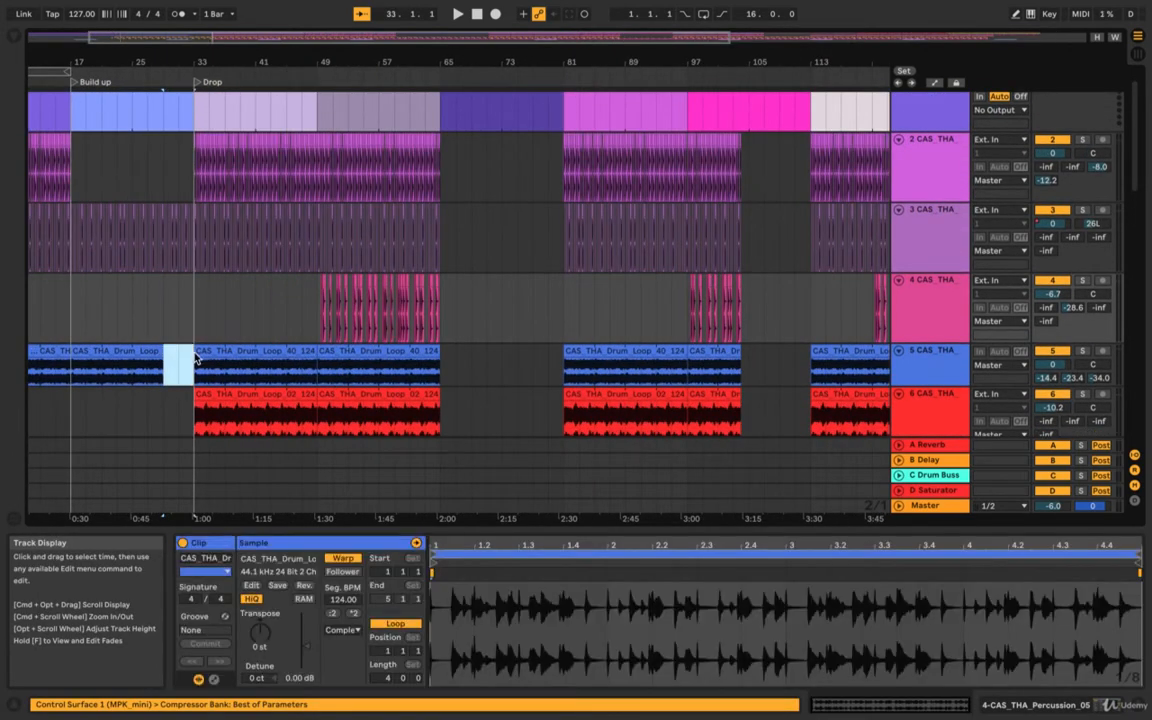
# Add a MIDI clip named Bridge at bars 29 to 33 on the Arrangement track, over the end of Build Up, and color it yellow
pyautogui.click(176, 305)
pyautogui.scroll(1, 160, 210)
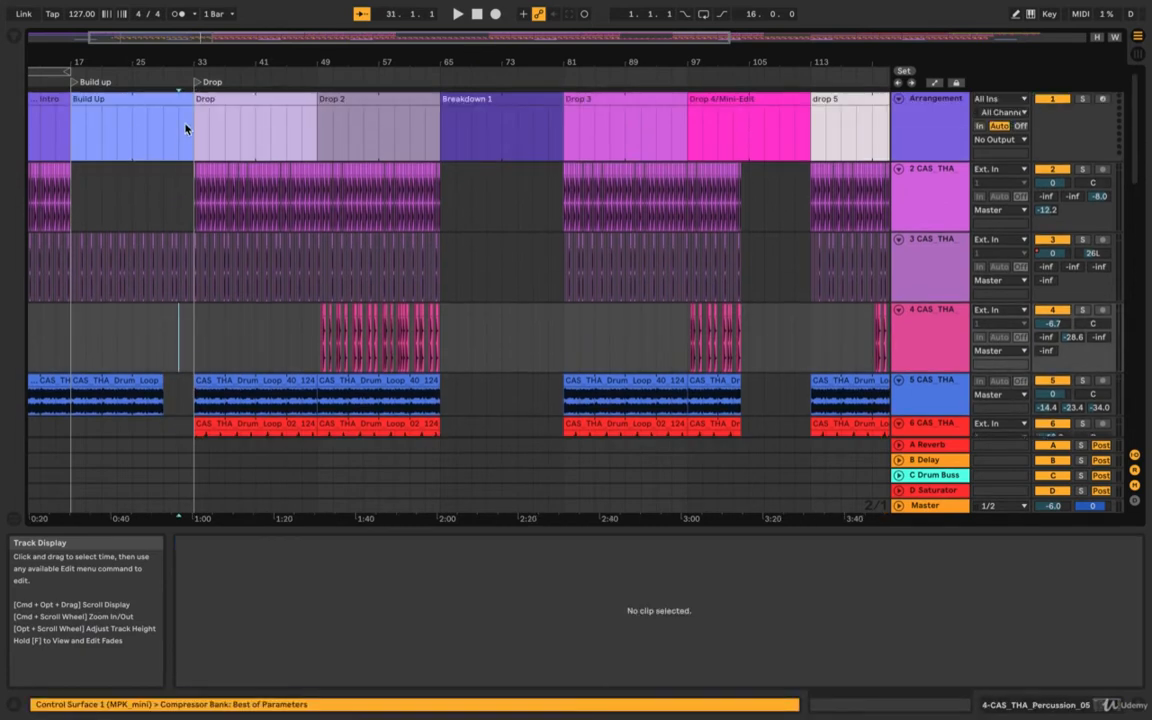
pyautogui.click(185, 128)
pyautogui.moveTo(192, 100)
pyautogui.mouseDown()
pyautogui.moveTo(168, 101)
pyautogui.moveTo(188, 99)
pyautogui.mouseUp()
pyautogui.doubleClick(170, 101)
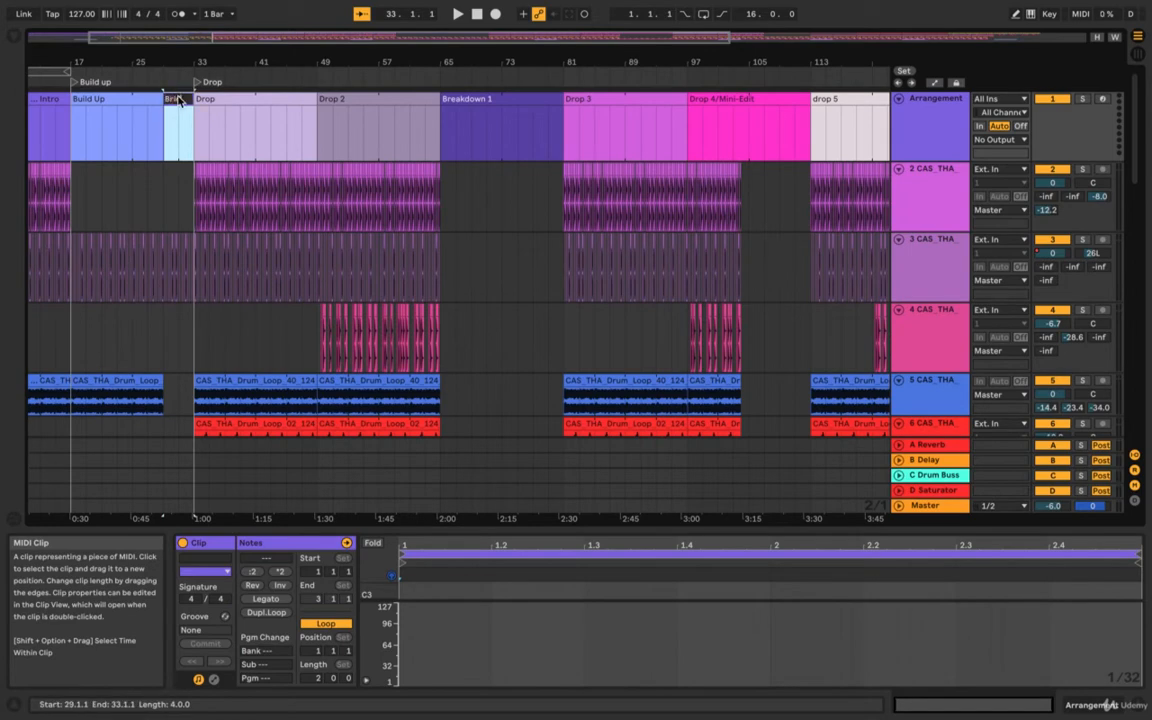
pyautogui.scroll(-5, 172, 229)
pyautogui.scroll(5, 172, 229)
pyautogui.hscroll(-2, 172, 229)
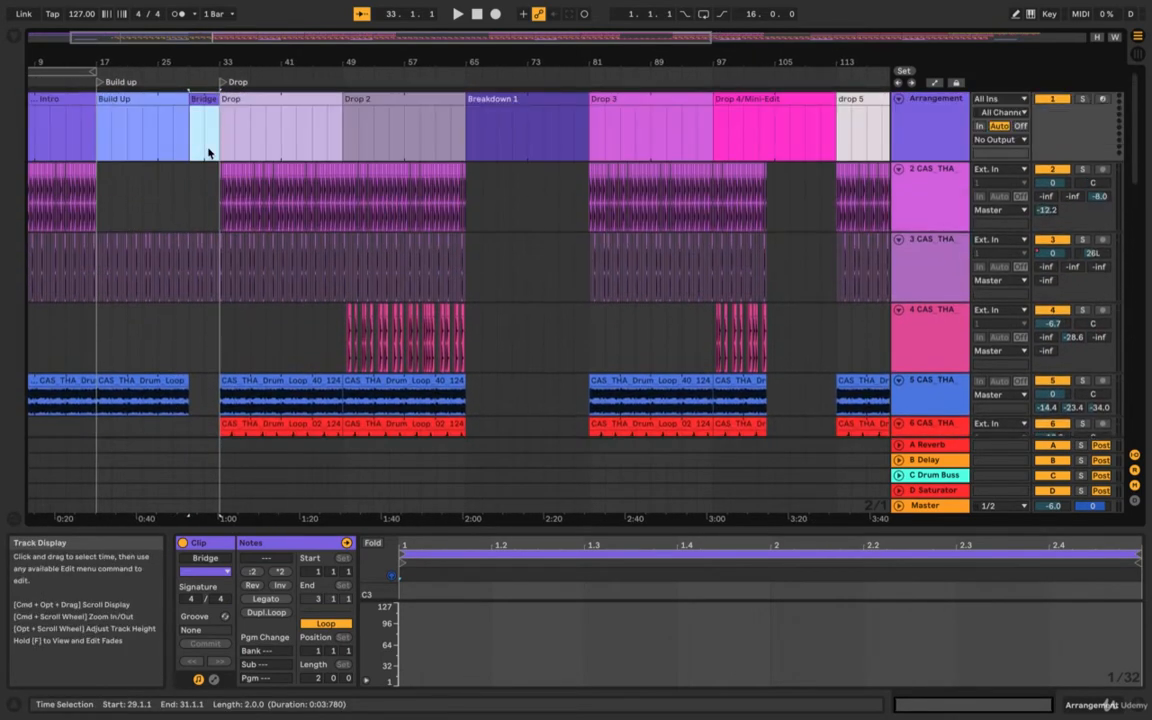
pyautogui.rightClick(202, 100)
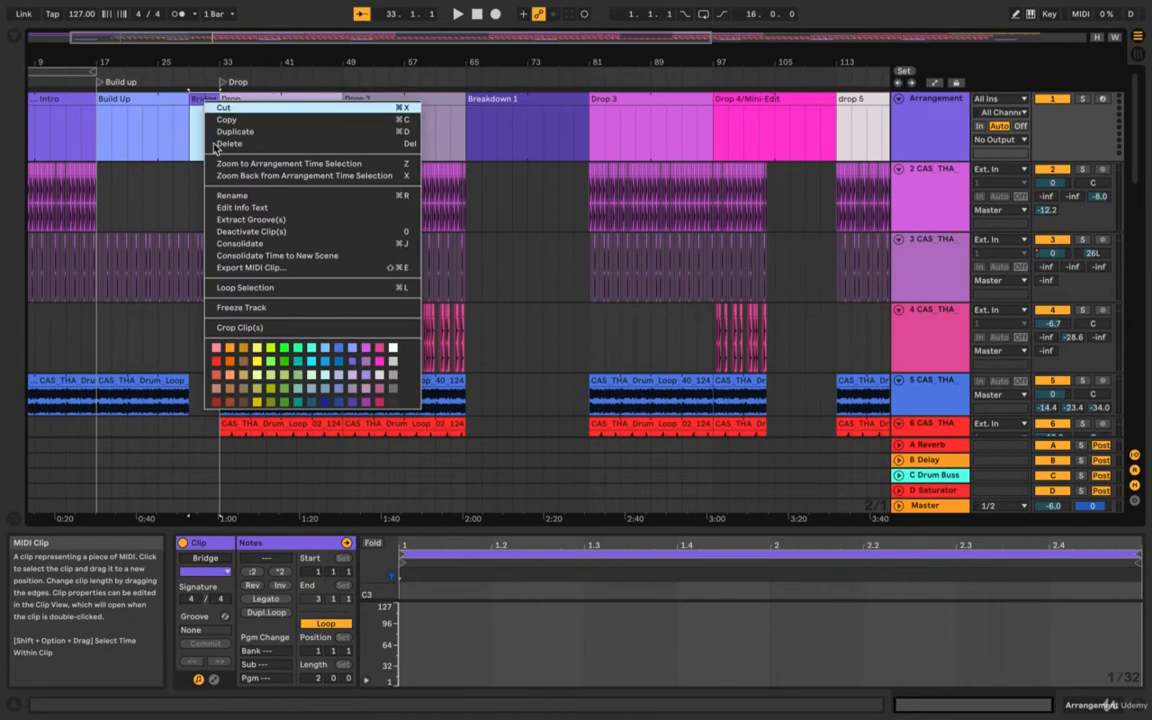
pyautogui.click(248, 366)
# Compare the Build Up and Bridge bars, 17 to 33, with the drum, riser and synth tracks leading into the Drop
pyautogui.scroll(-3, 231, 316)
pyautogui.click(233, 300)
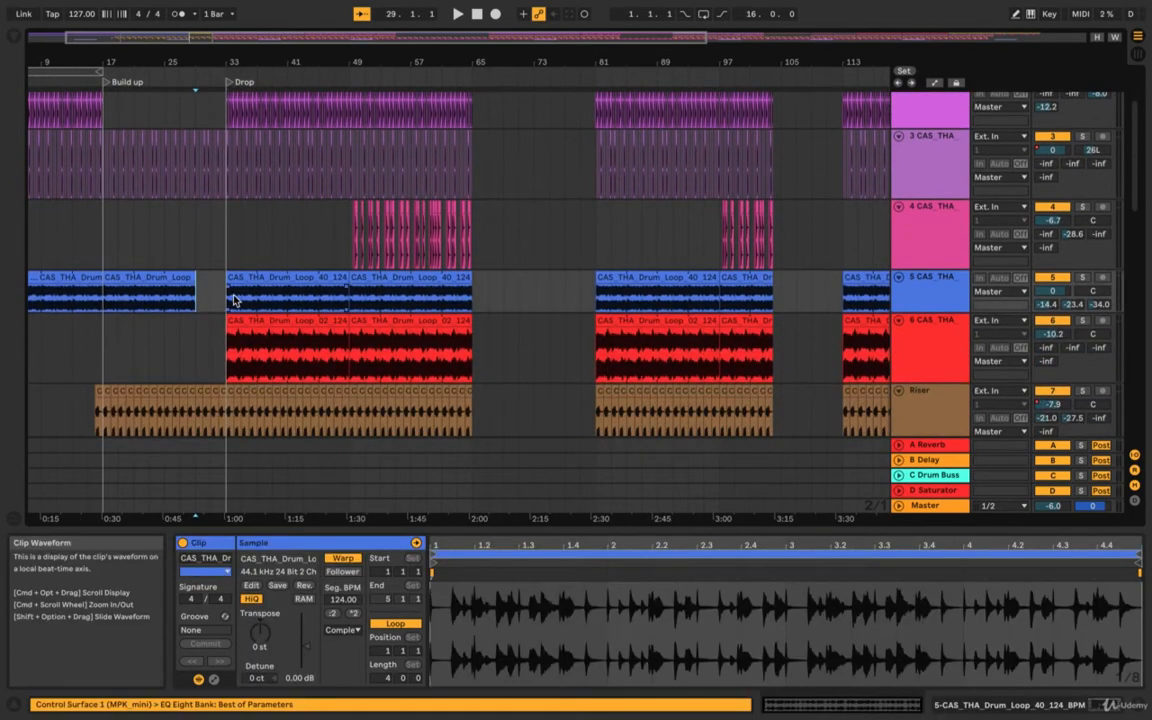
pyautogui.scroll(3, 233, 300)
pyautogui.click(197, 98)
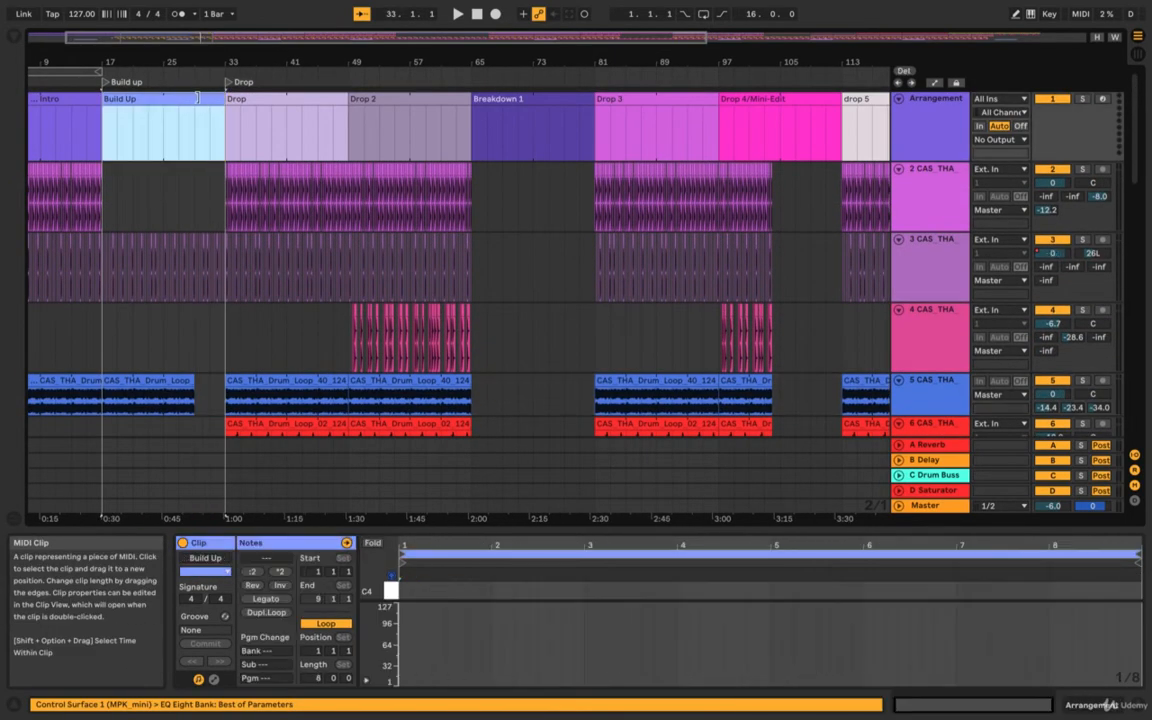
pyautogui.scroll(-4, 176, 317)
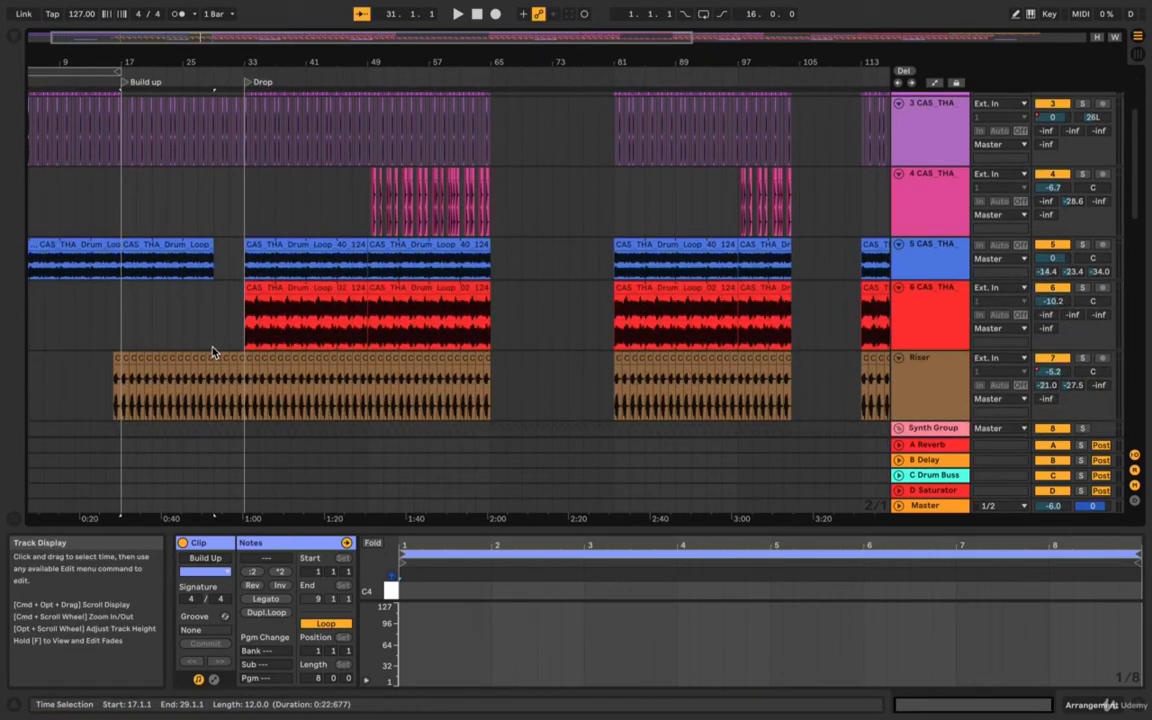
pyautogui.click(246, 344)
pyautogui.scroll(-5, 246, 344)
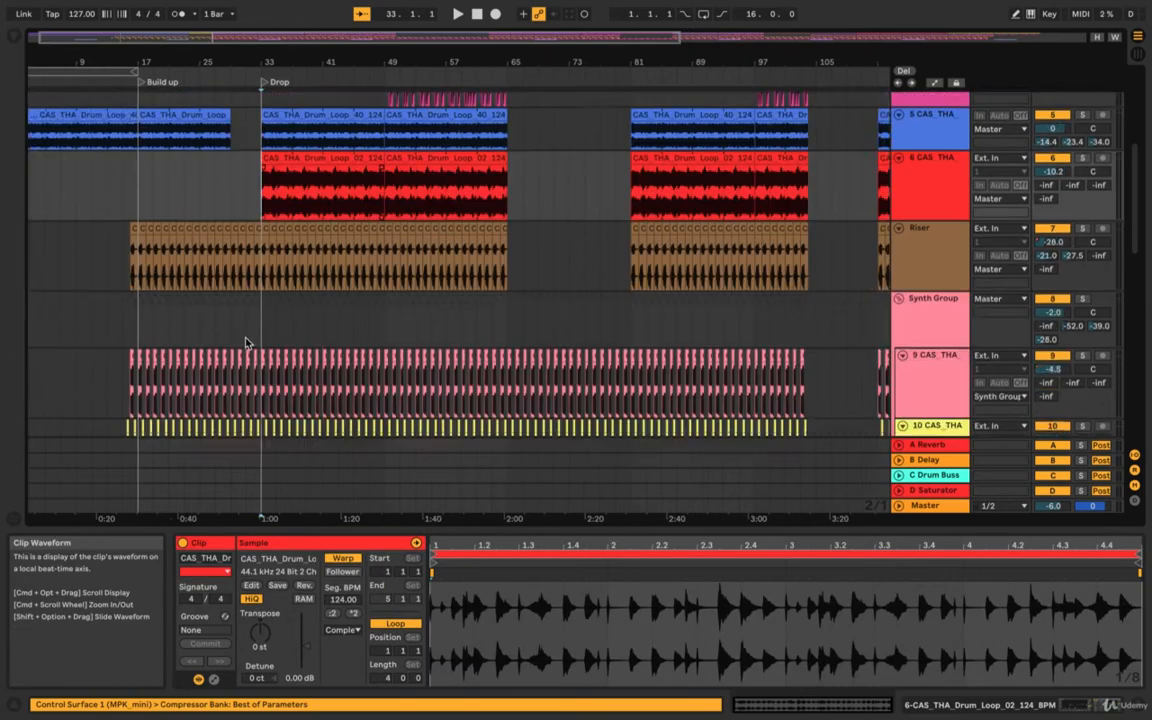
pyautogui.scroll(10, 247, 344)
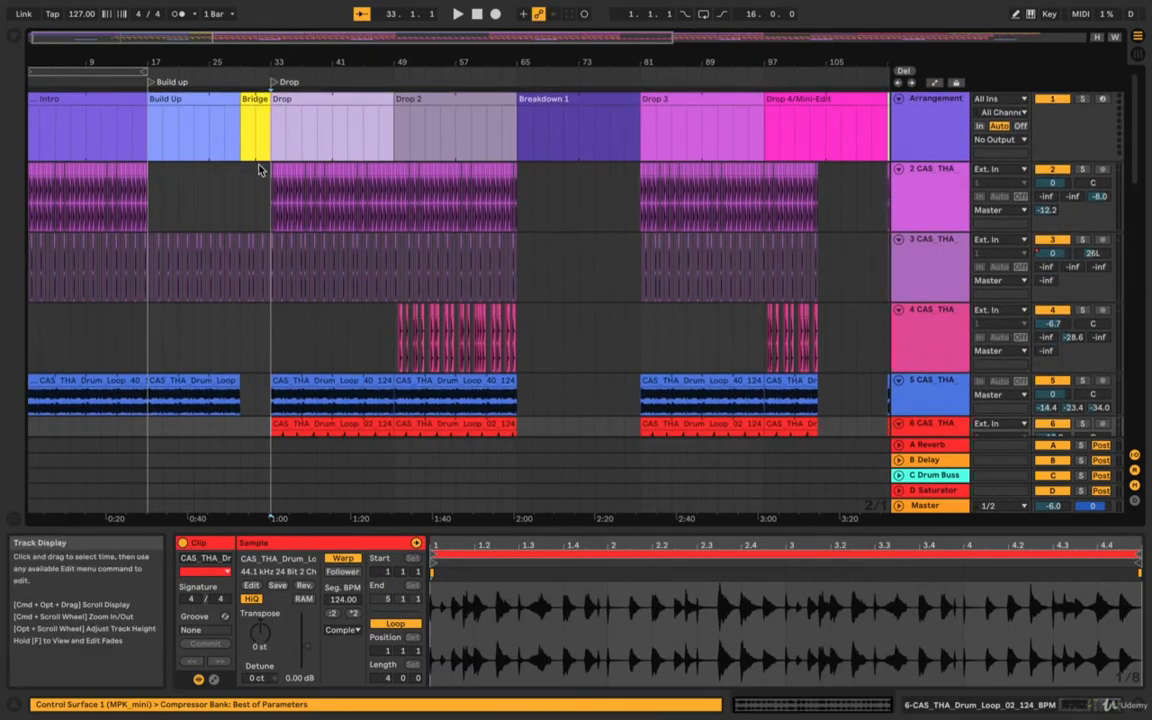
# Mark out bars 33 to 49 of the drum loop on track 6 and of the bass loop on track 12, within the Drop
pyautogui.scroll(-3, 267, 242)
pyautogui.moveTo(337, 226); pyautogui.dragTo(398, 228)
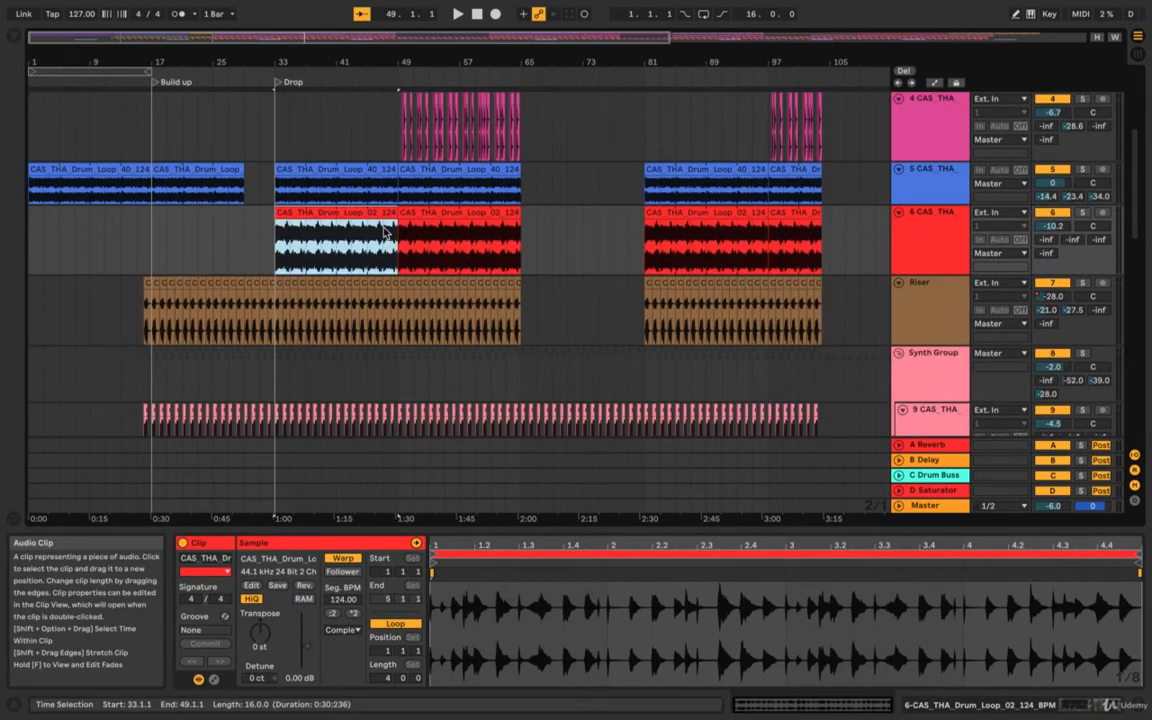
pyautogui.scroll(-4, 385, 265)
pyautogui.scroll(-3, 346, 232)
pyautogui.click(346, 232)
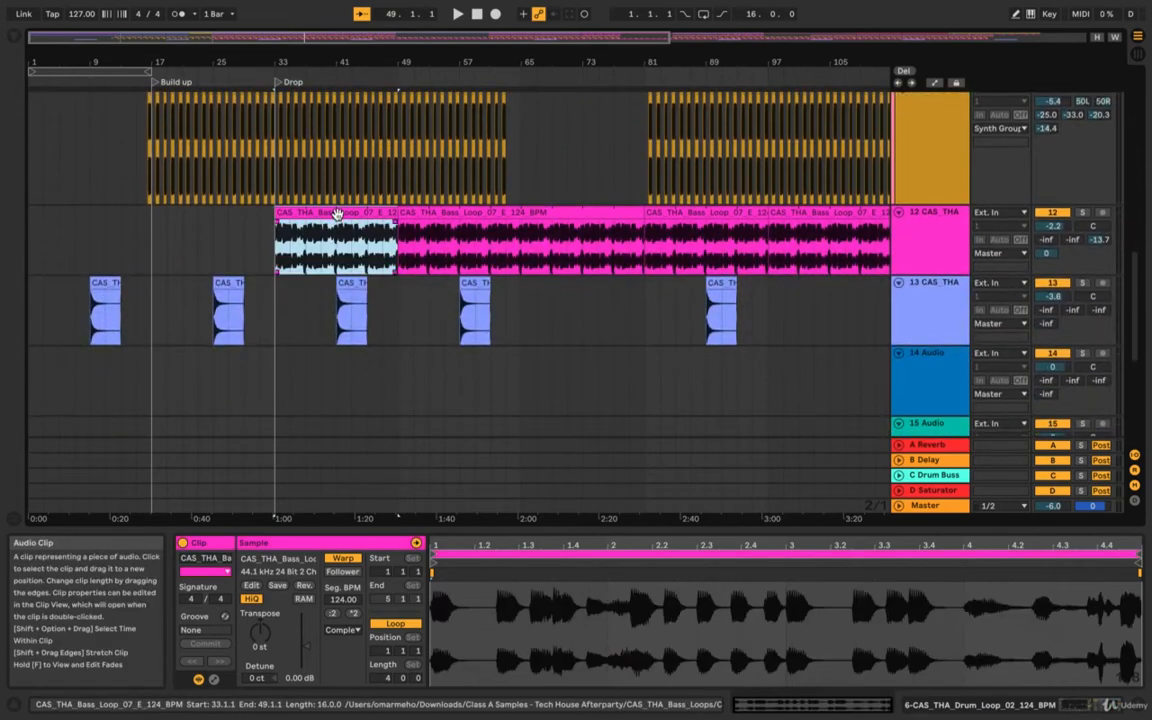
# Check the Drop section's crash at bar 41 on track 13 and its drum loop clip on track 6
pyautogui.scroll(-2, 346, 213)
pyautogui.click(346, 218)
pyautogui.scroll(8, 350, 219)
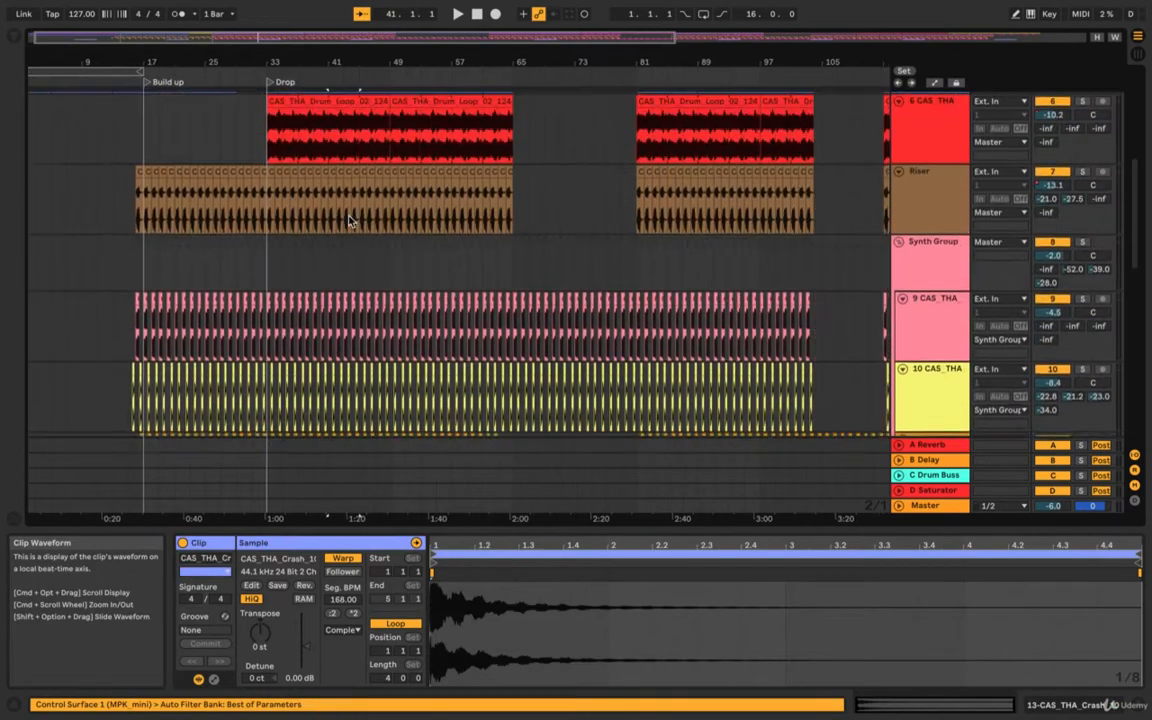
pyautogui.click(292, 281)
pyautogui.scroll(3, 292, 283)
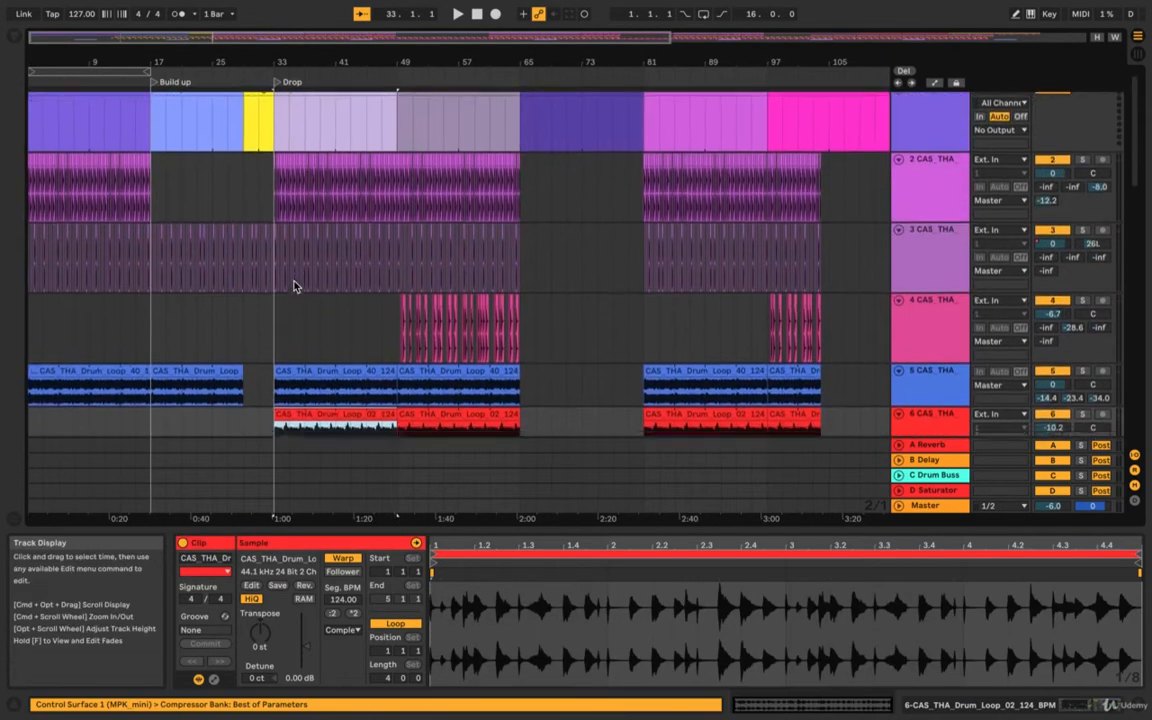
# Look through all the tracks beneath the Drop section, bars 33 to 49, from the drums down to the crash
pyautogui.scroll(-7, 294, 285)
pyautogui.scroll(-3, 294, 286)
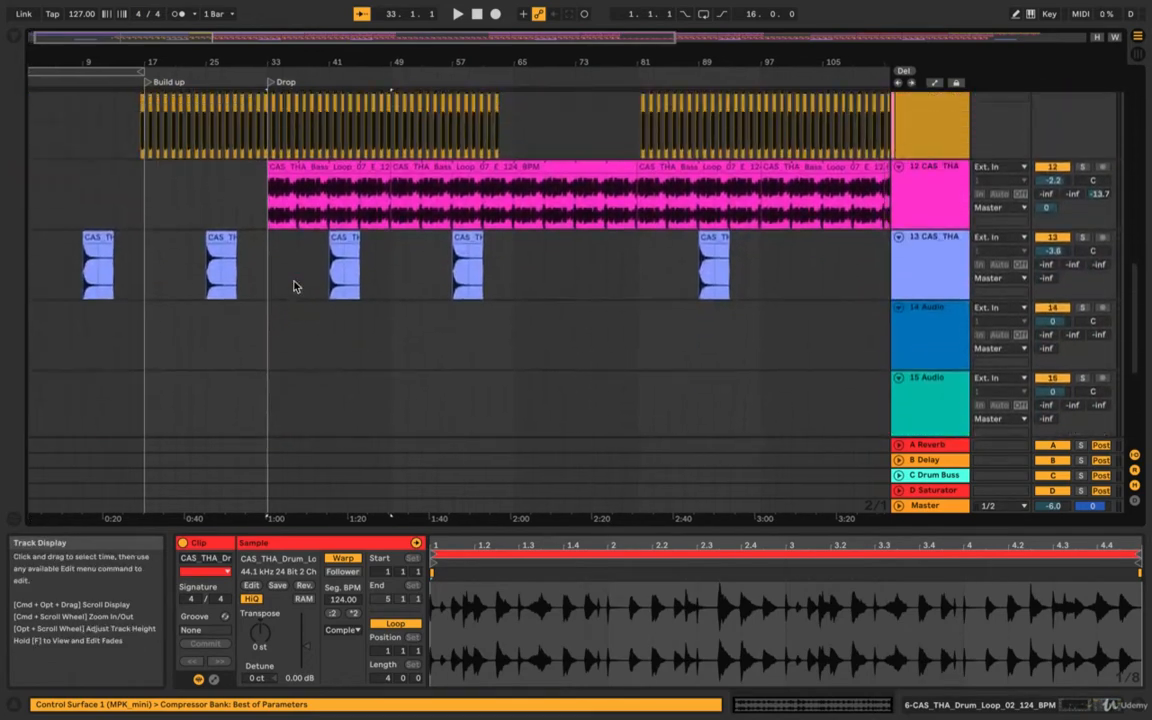
pyautogui.scroll(6, 294, 286)
pyautogui.scroll(4, 294, 286)
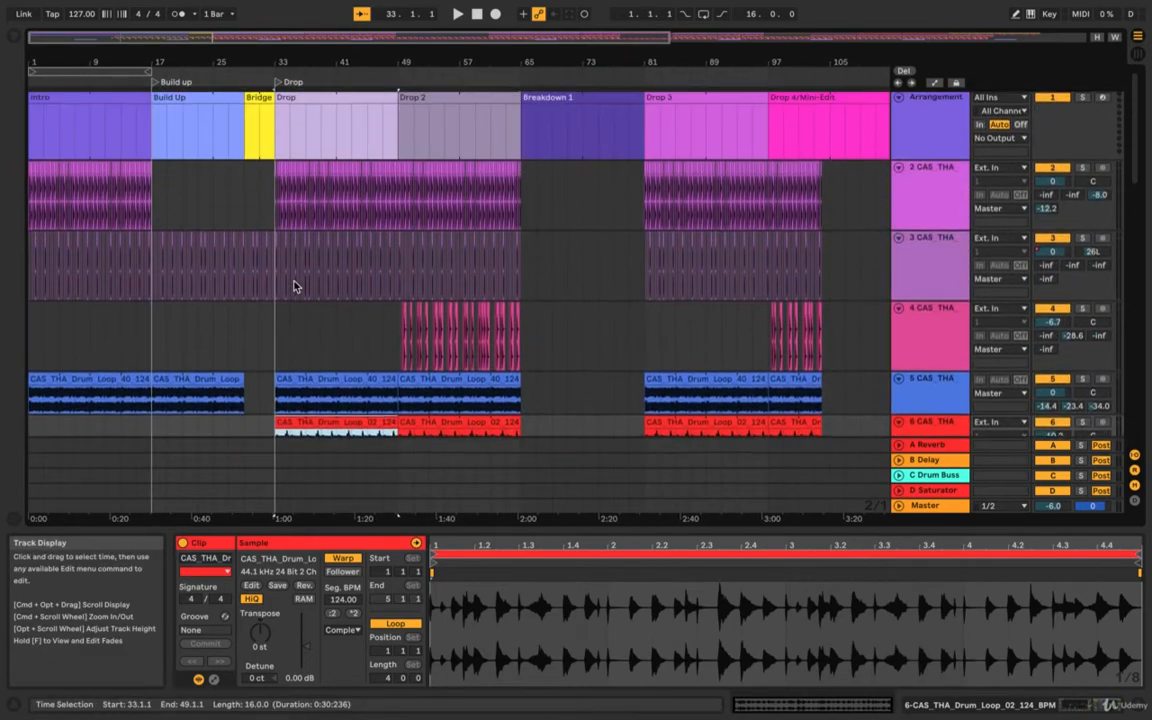
pyautogui.scroll(-8, 294, 286)
pyautogui.scroll(-3, 294, 287)
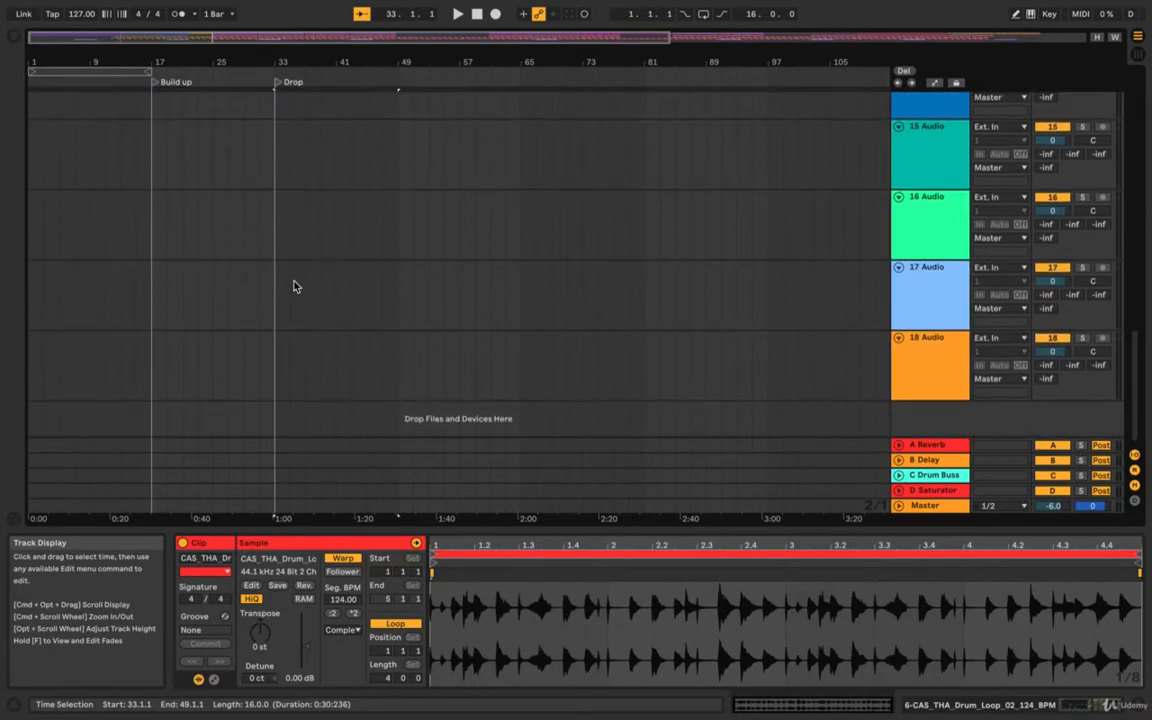
pyautogui.scroll(6, 294, 287)
pyautogui.scroll(1, 294, 287)
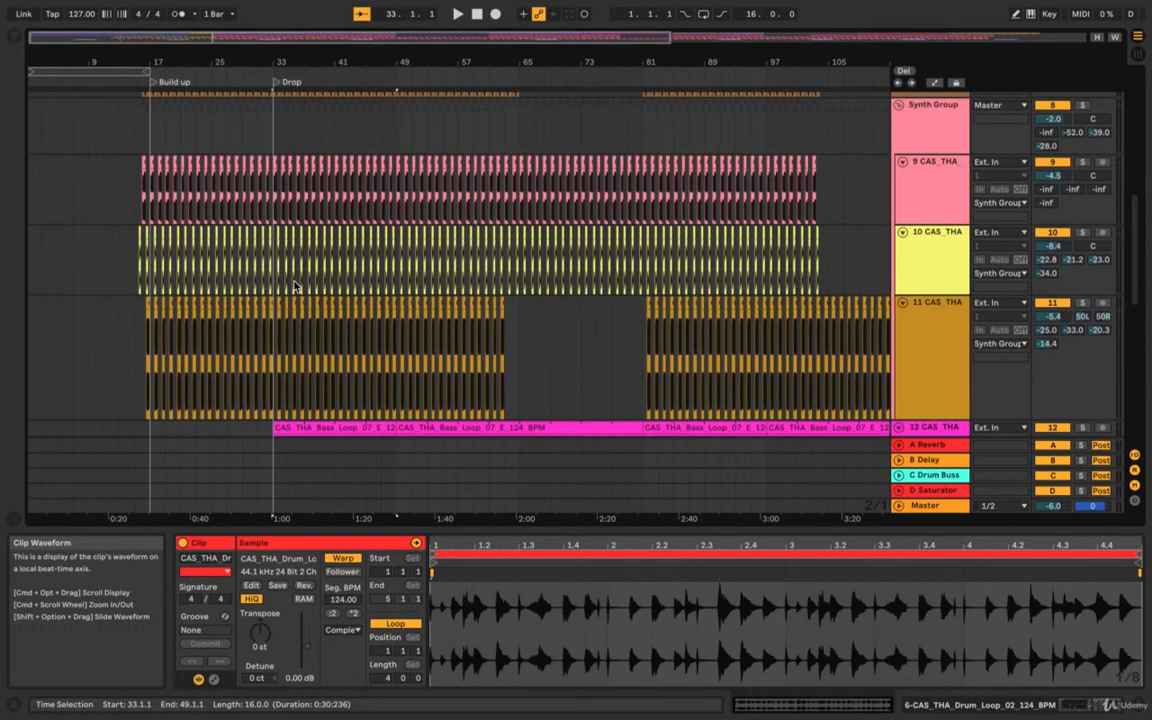
pyautogui.scroll(8, 294, 286)
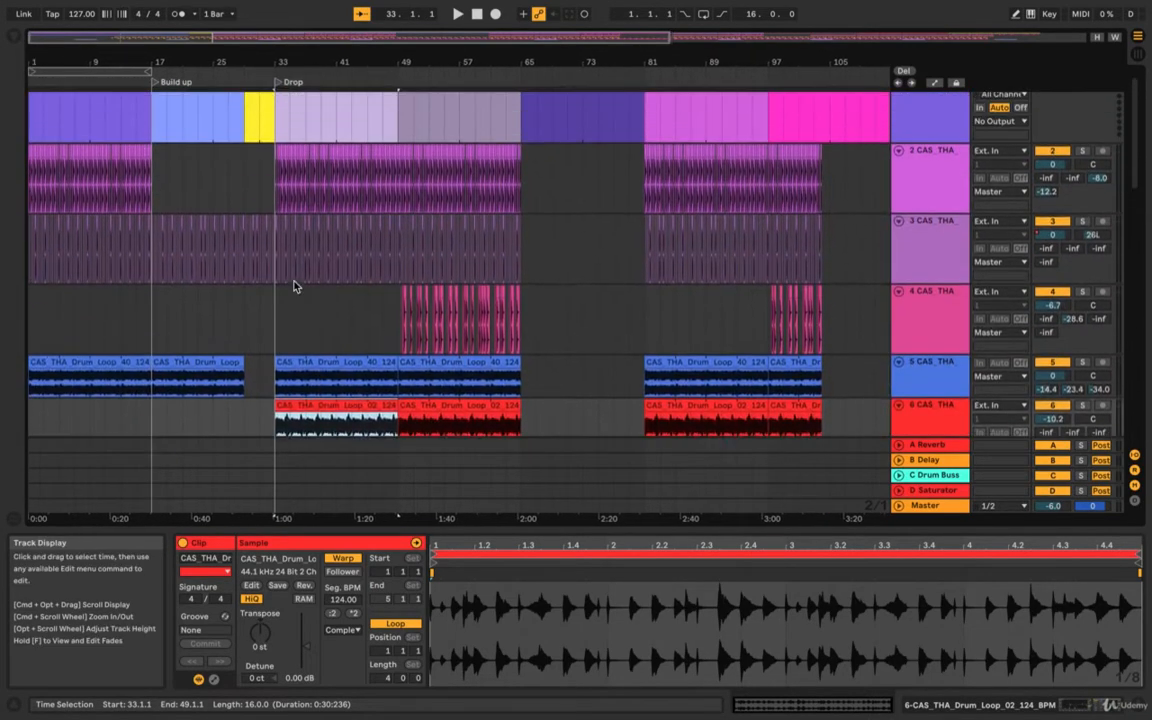
# Inspect how the bass loop, drum loops, kick and hi-hat clips line up with the start of the Drop at bar 33
pyautogui.scroll(-10, 285, 275)
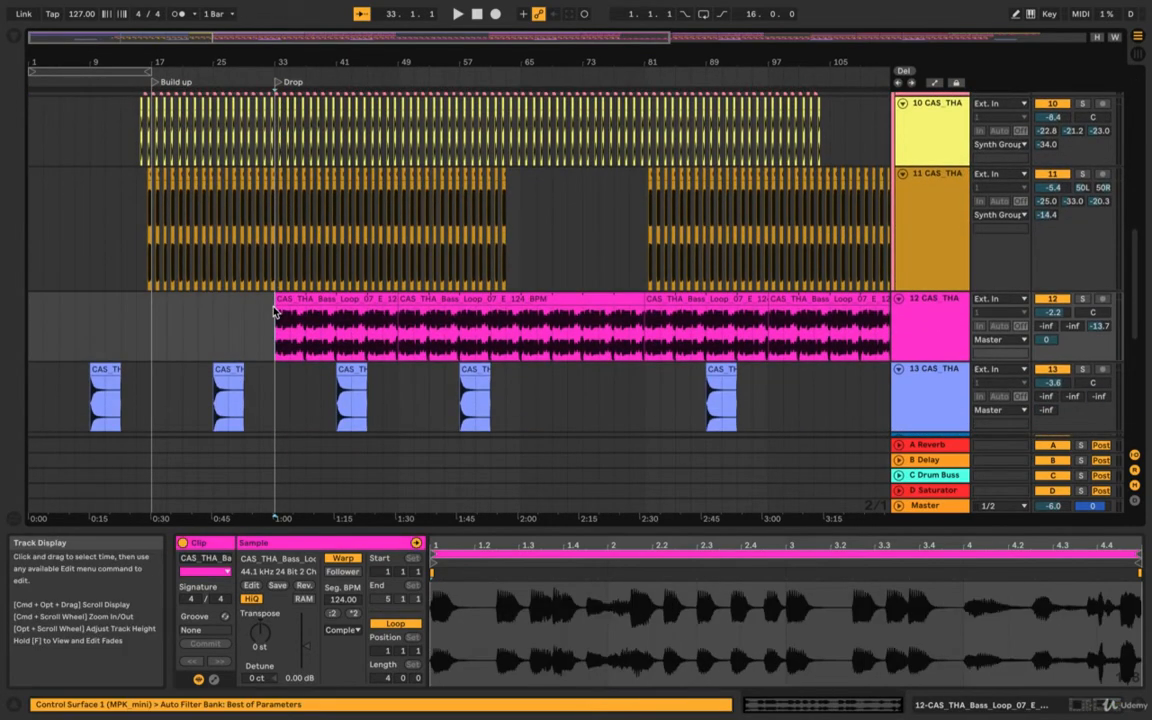
pyautogui.scroll(-3, 277, 305)
pyautogui.scroll(10, 280, 300)
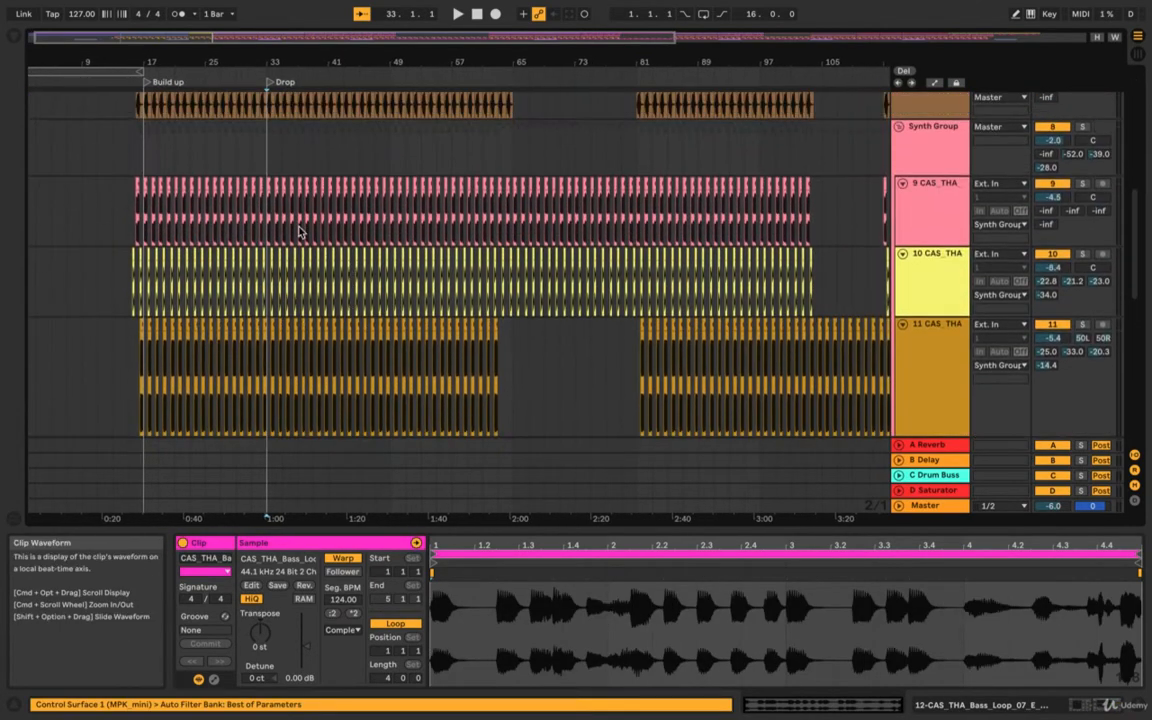
pyautogui.scroll(10, 298, 293)
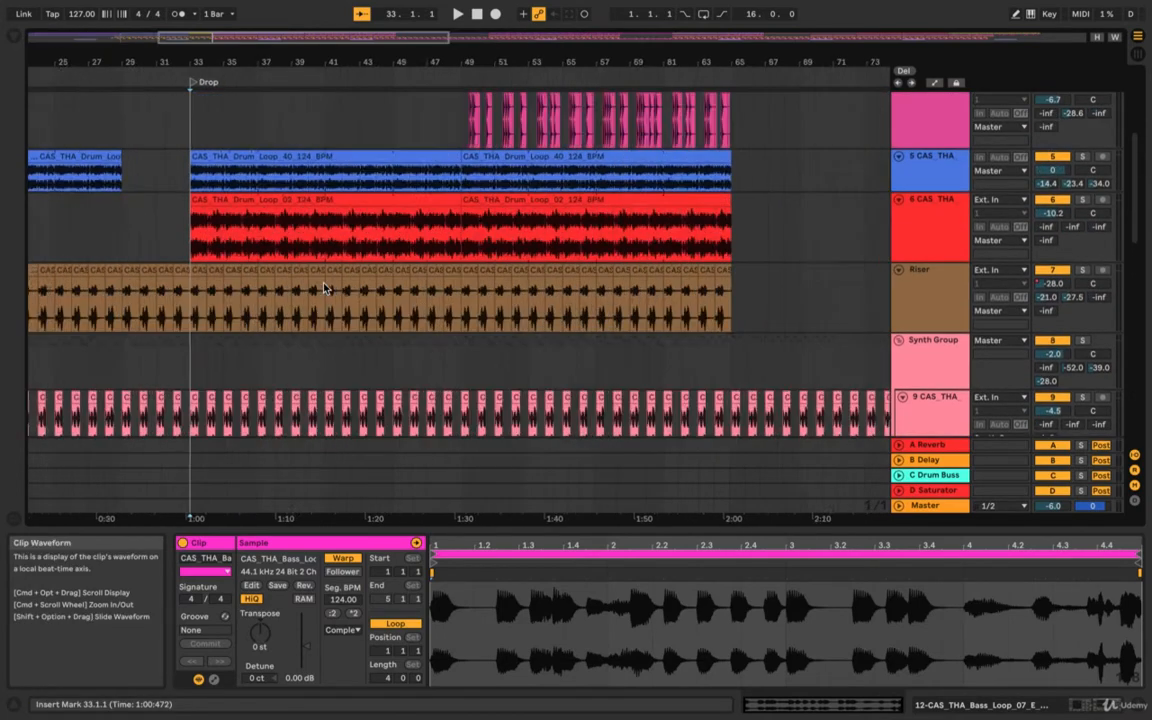
pyautogui.scroll(-8, 323, 285)
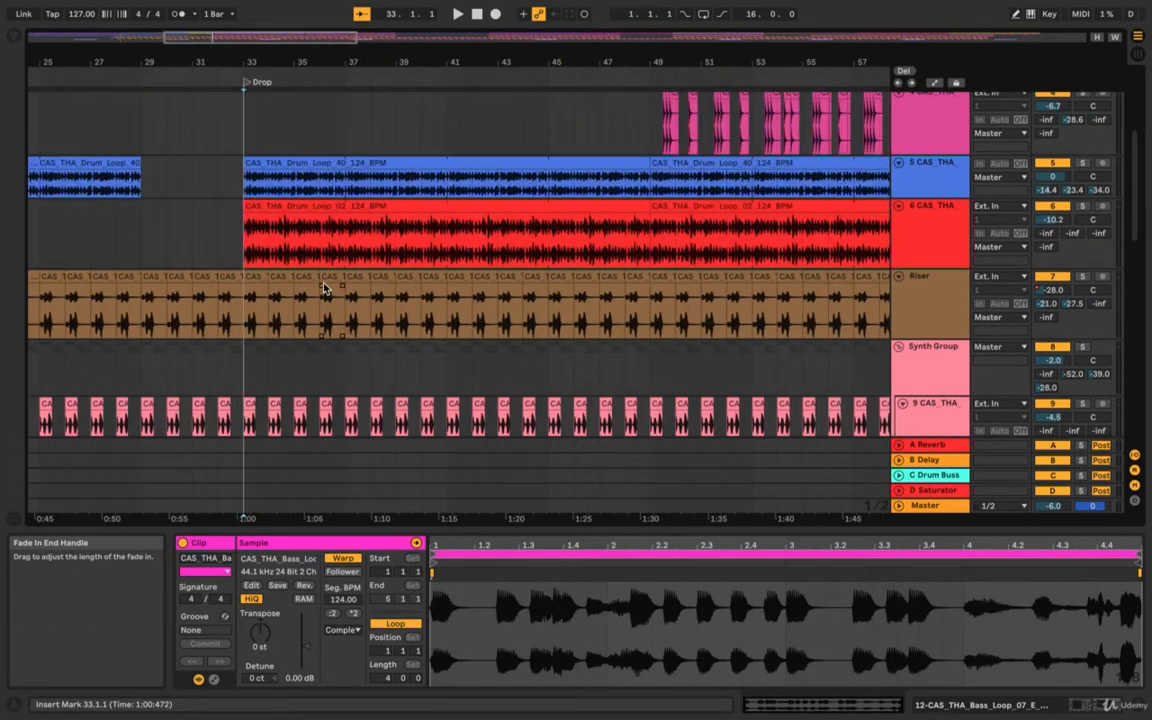
pyautogui.scroll(5, 322, 257)
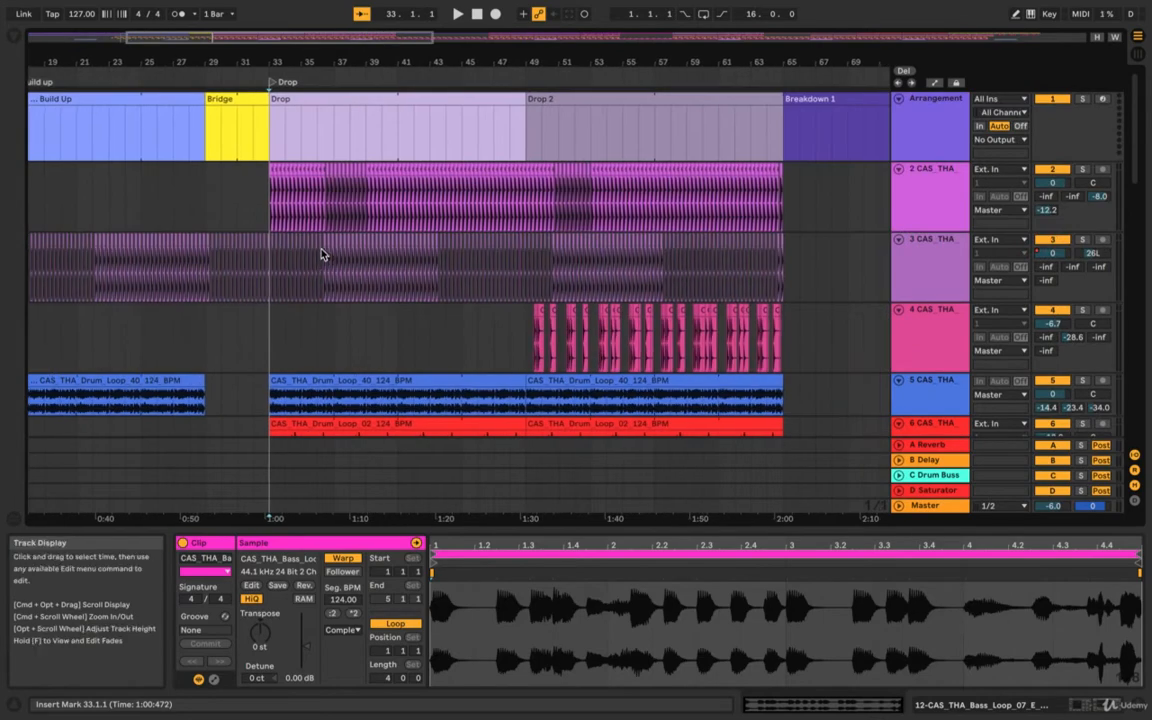
pyautogui.scroll(6, 305, 221)
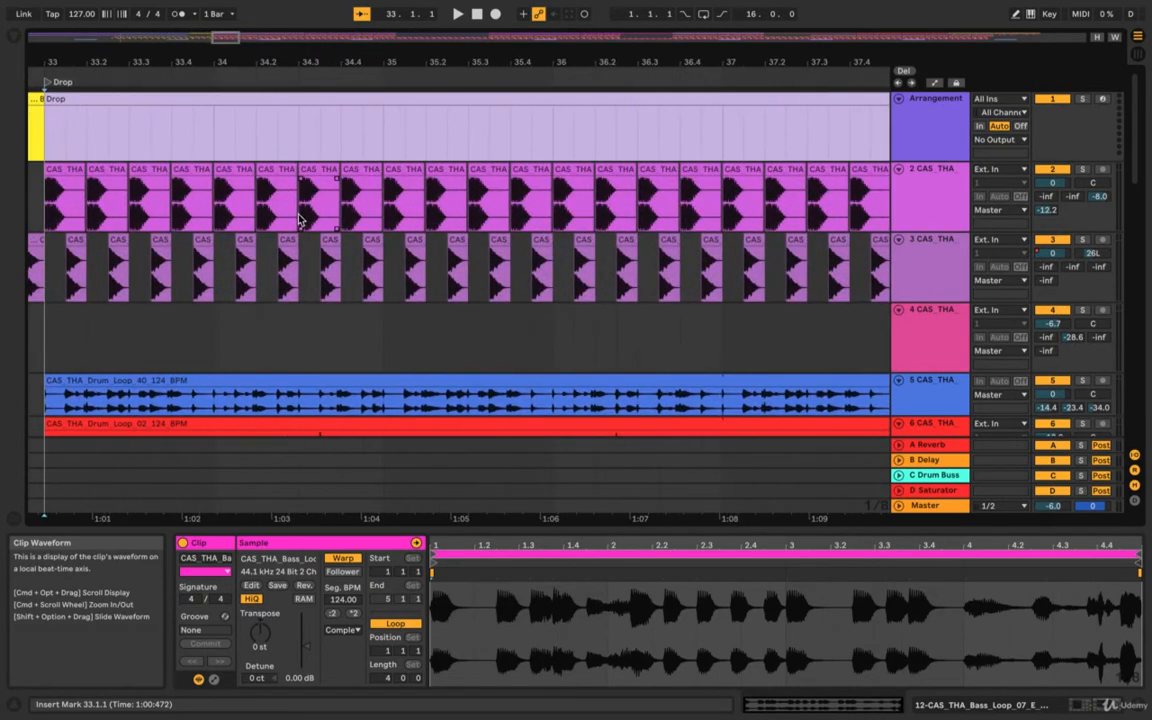
pyautogui.scroll(-8, 291, 219)
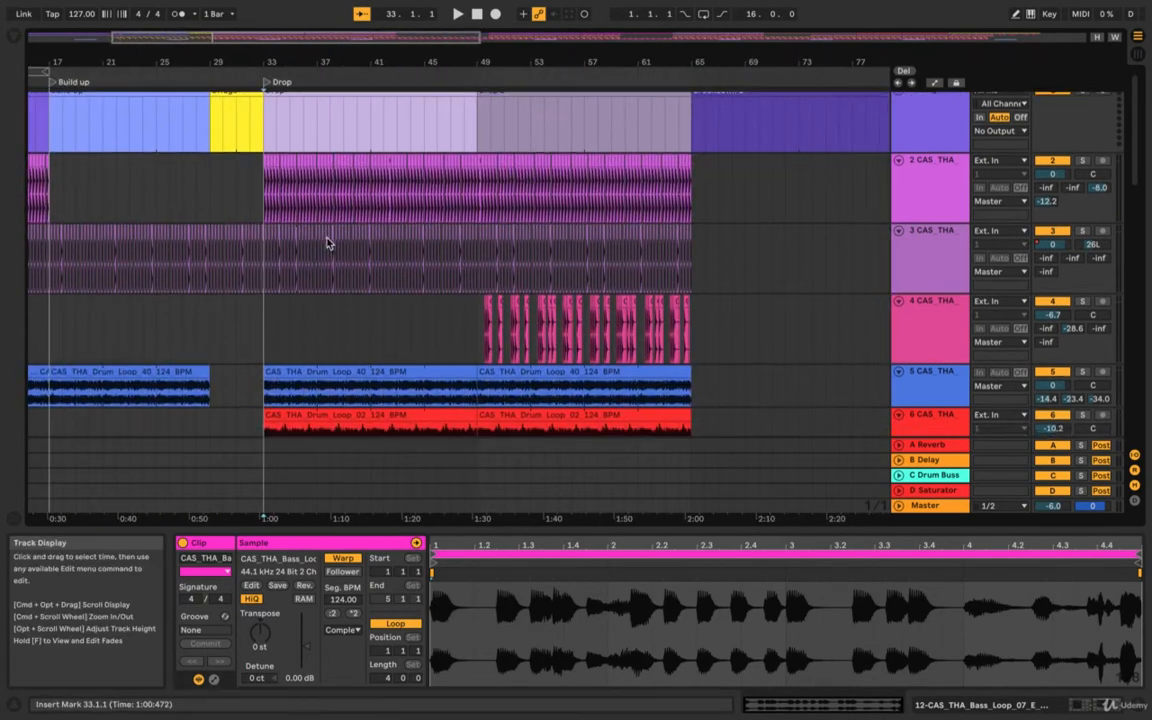
# Check the Drop clip and the neighbouring Drop 2 clip on the Arrangement track, selecting each in turn
pyautogui.click(417, 323)
pyautogui.hscroll(3, 422, 322)
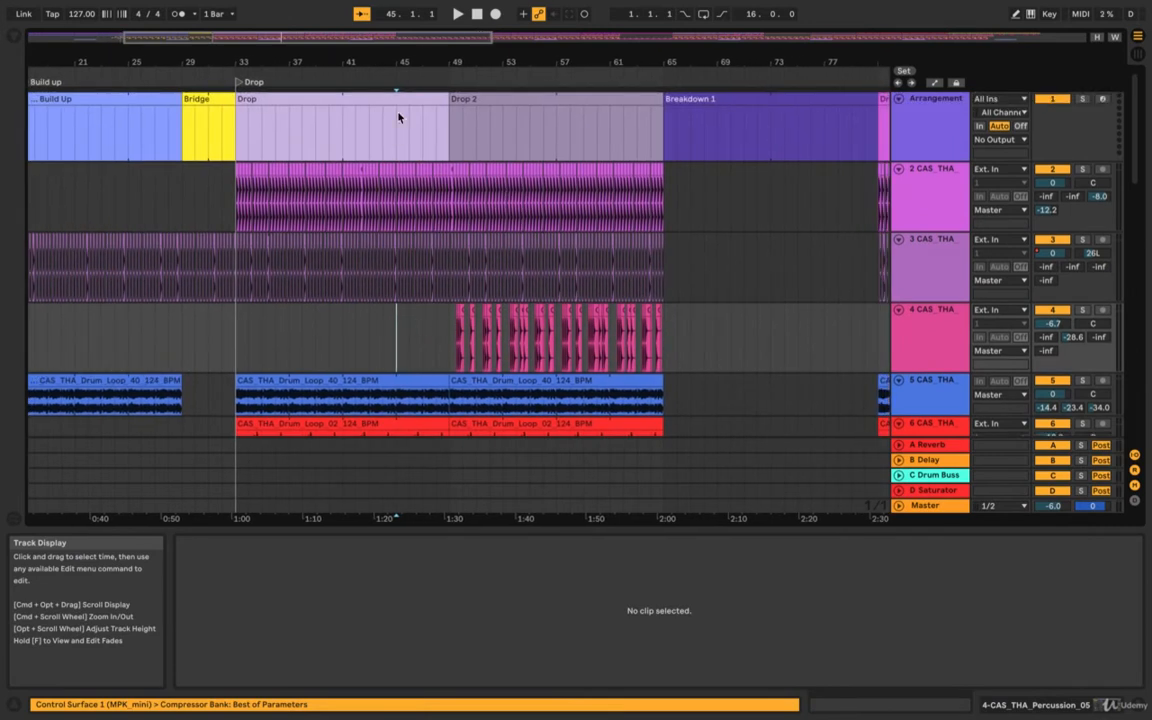
pyautogui.click(391, 95)
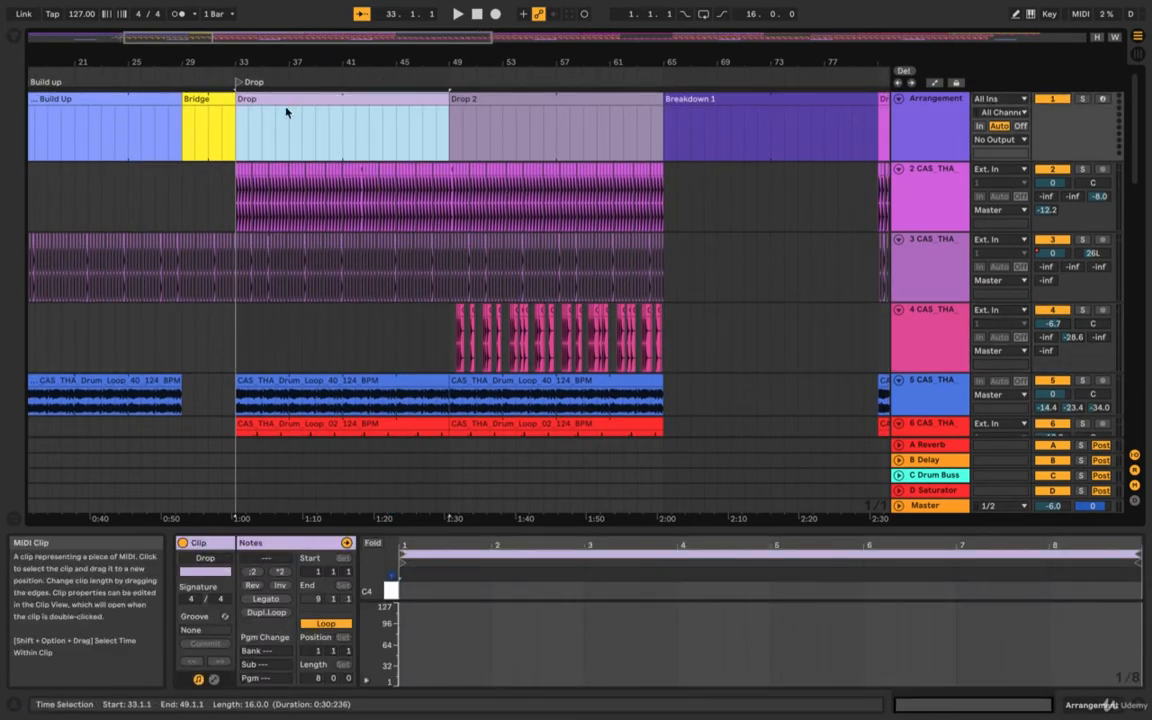
pyautogui.click(460, 100)
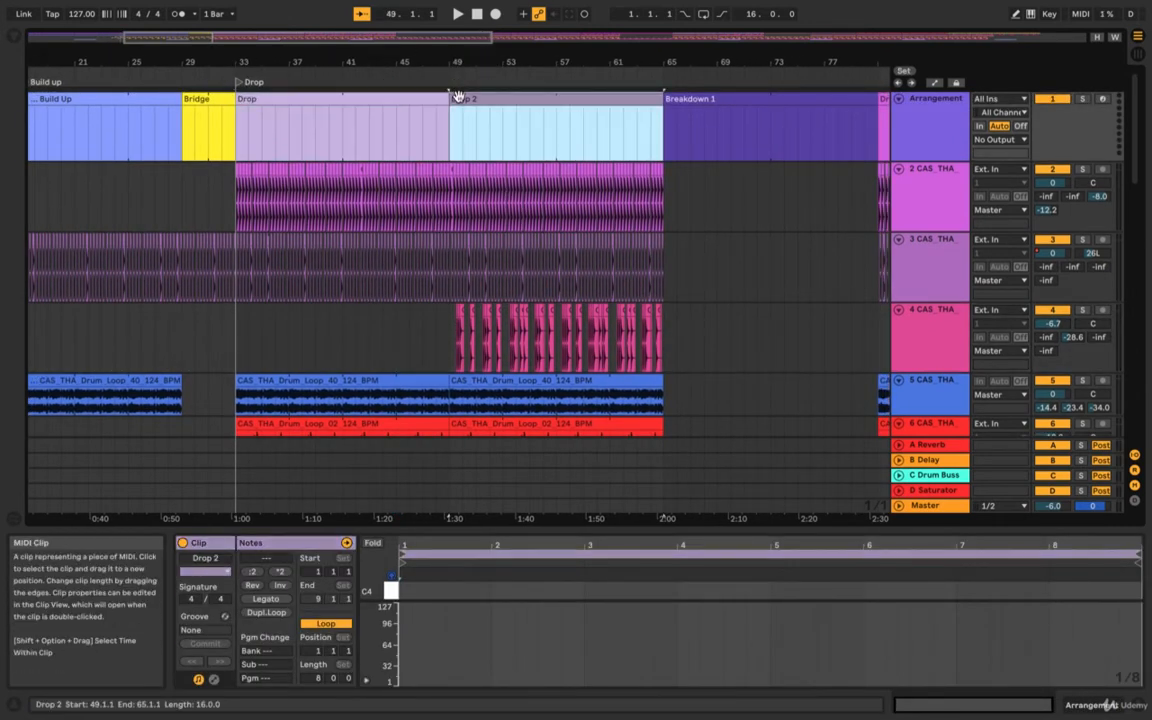
# Try ending the Drop clip half a bar early, at 48.3, and extend it back to meet Drop 2 at bar 49
pyautogui.scroll(-3, 432, 203)
pyautogui.scroll(3, 433, 200)
pyautogui.scroll(4, 437, 120)
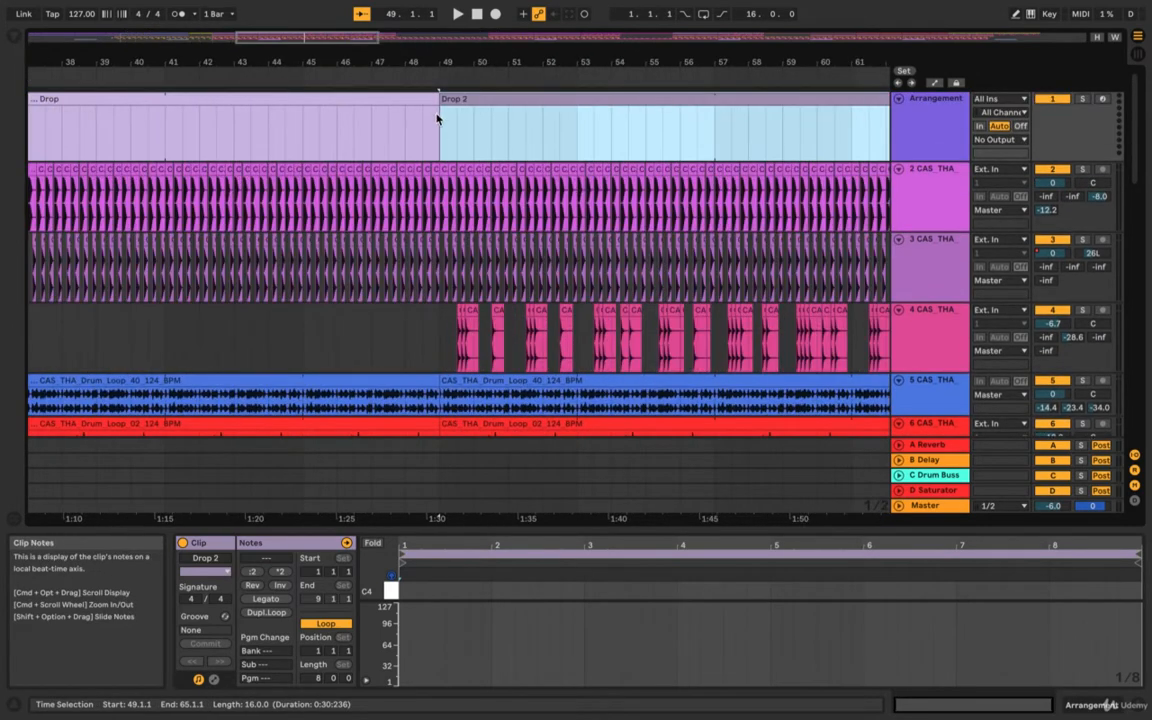
pyautogui.click(423, 101)
pyautogui.moveTo(423, 101); pyautogui.dragTo(407, 101)
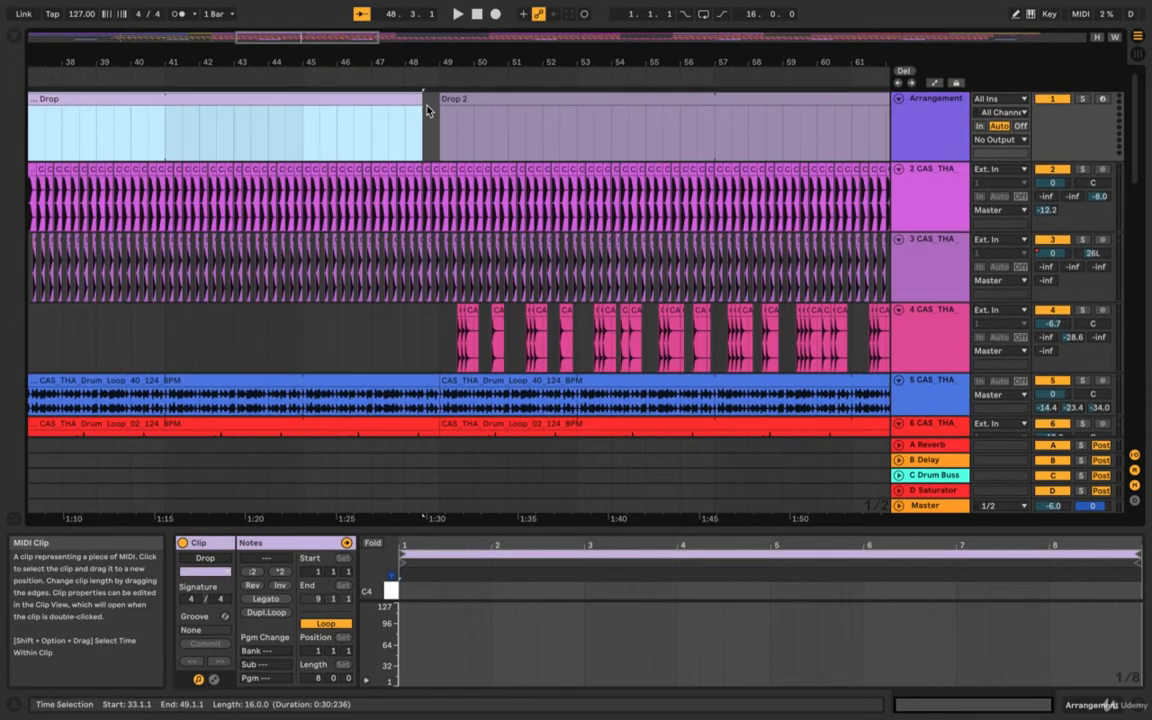
pyautogui.click(428, 162)
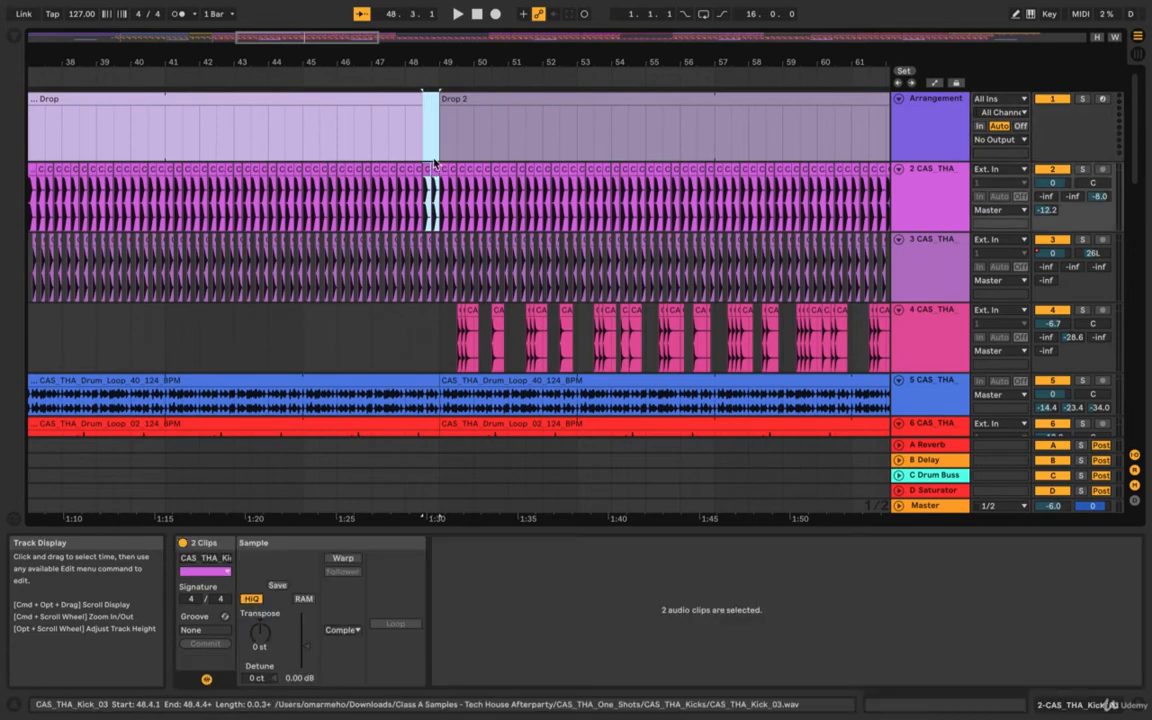
pyautogui.click(433, 98)
pyautogui.scroll(-2, 431, 169)
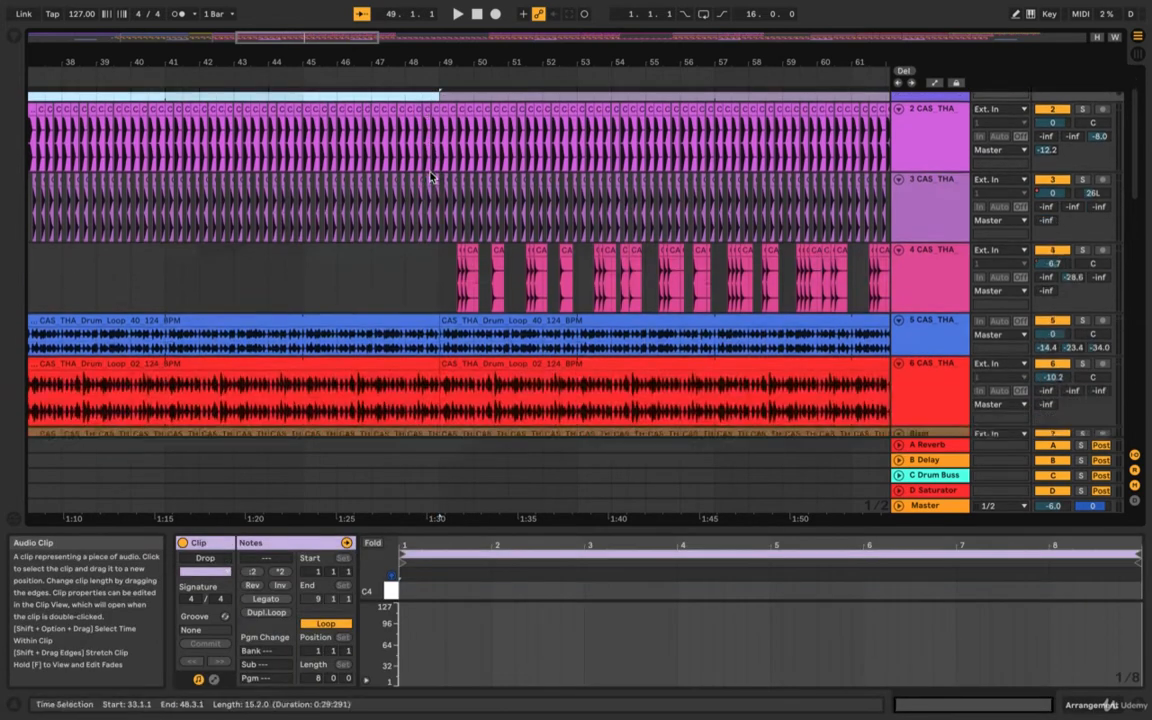
pyautogui.scroll(-4, 431, 173)
pyautogui.scroll(4, 430, 172)
pyautogui.click(424, 144)
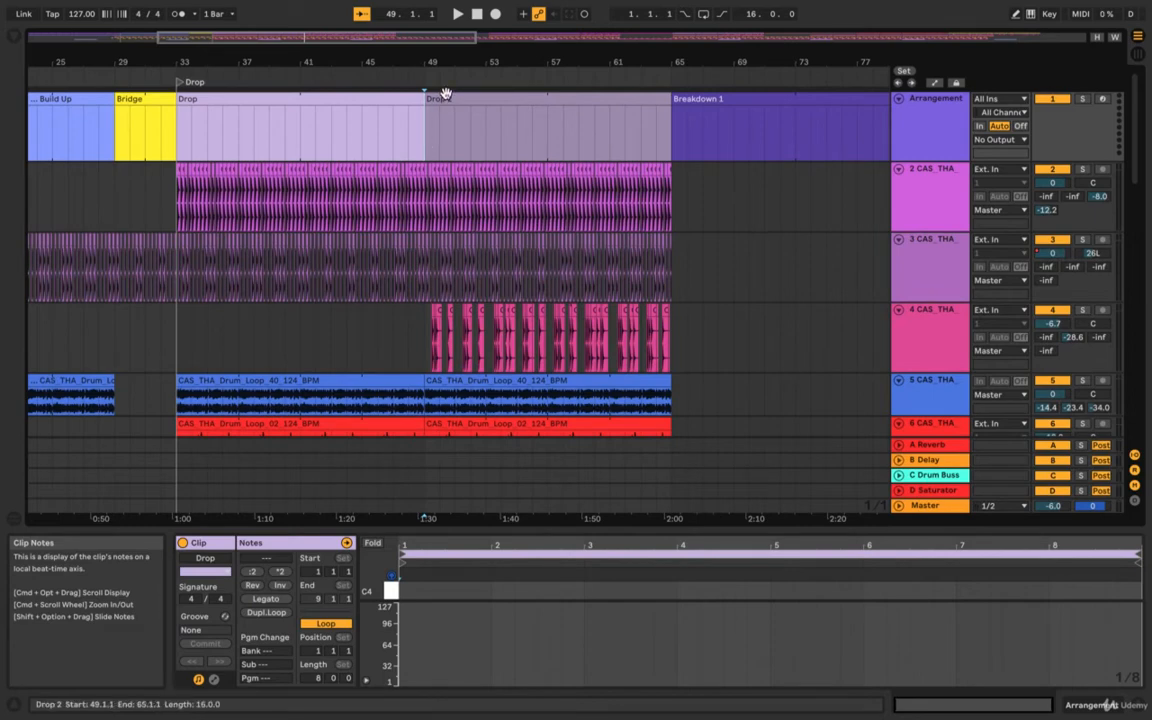
# Select the Drop 2 clip and mark out the percussion on track 4 from 49.3 to 65.1, comparing it with the synth and bass tracks
pyautogui.click(442, 98)
pyautogui.scroll(-2, 447, 192)
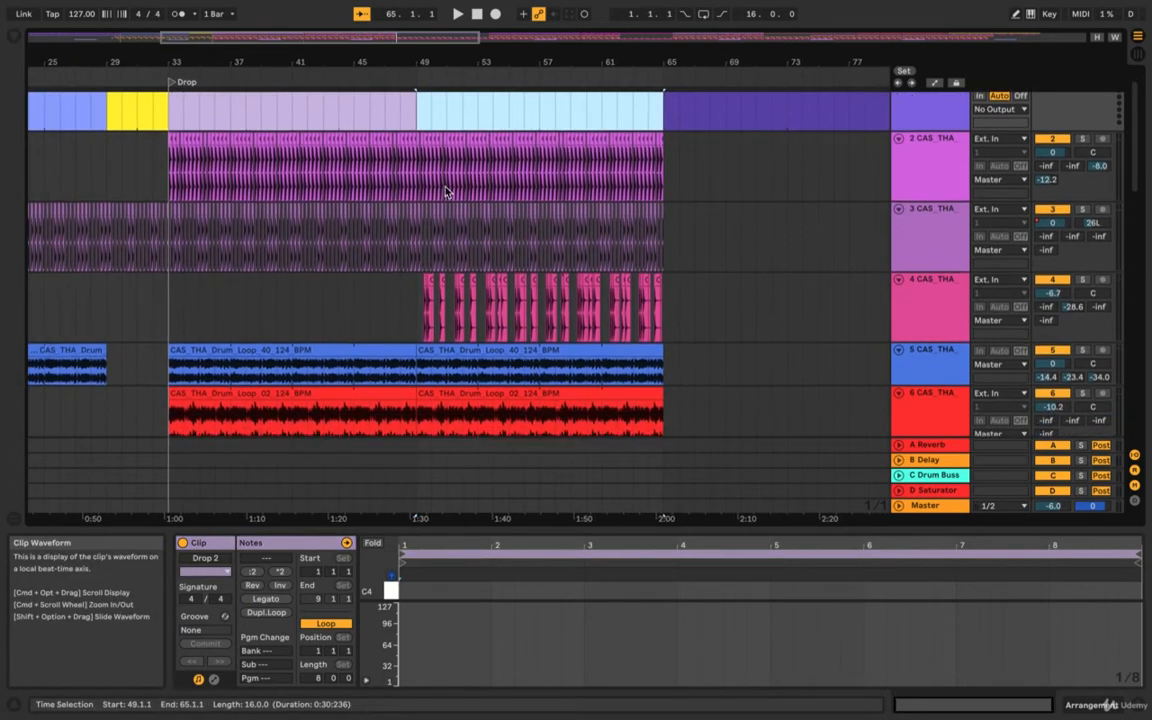
pyautogui.moveTo(422, 264); pyautogui.dragTo(643, 263)
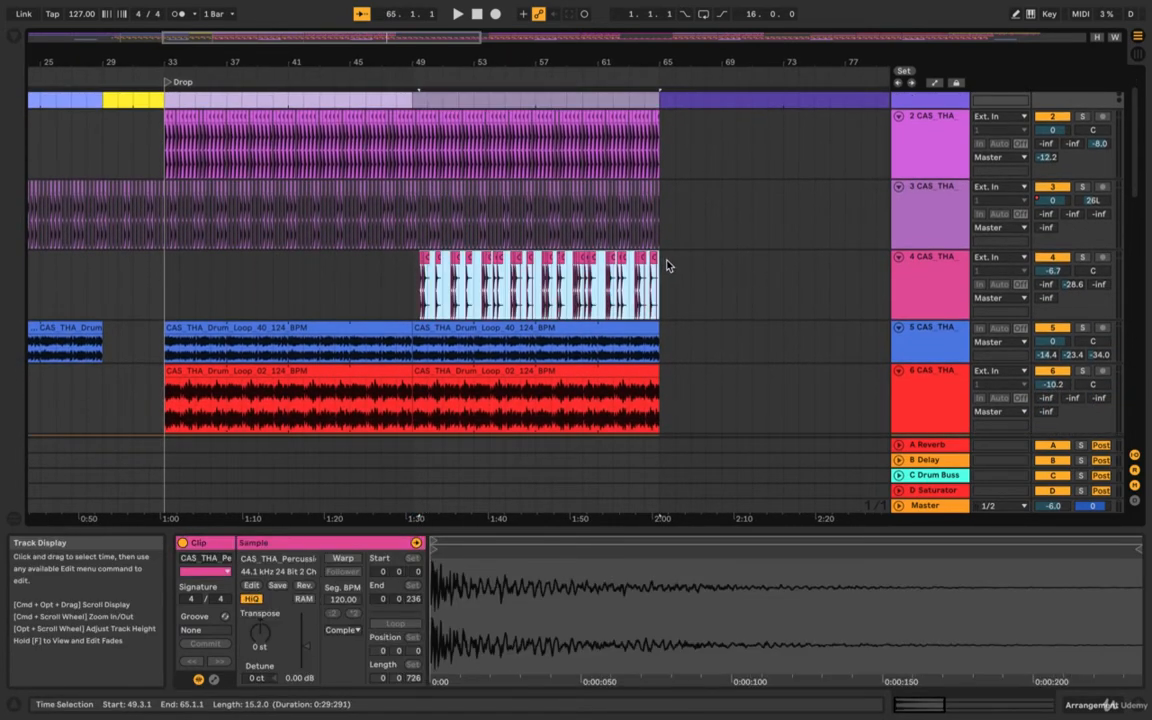
pyautogui.click(666, 242)
pyautogui.scroll(-10, 666, 240)
pyautogui.scroll(-5, 668, 232)
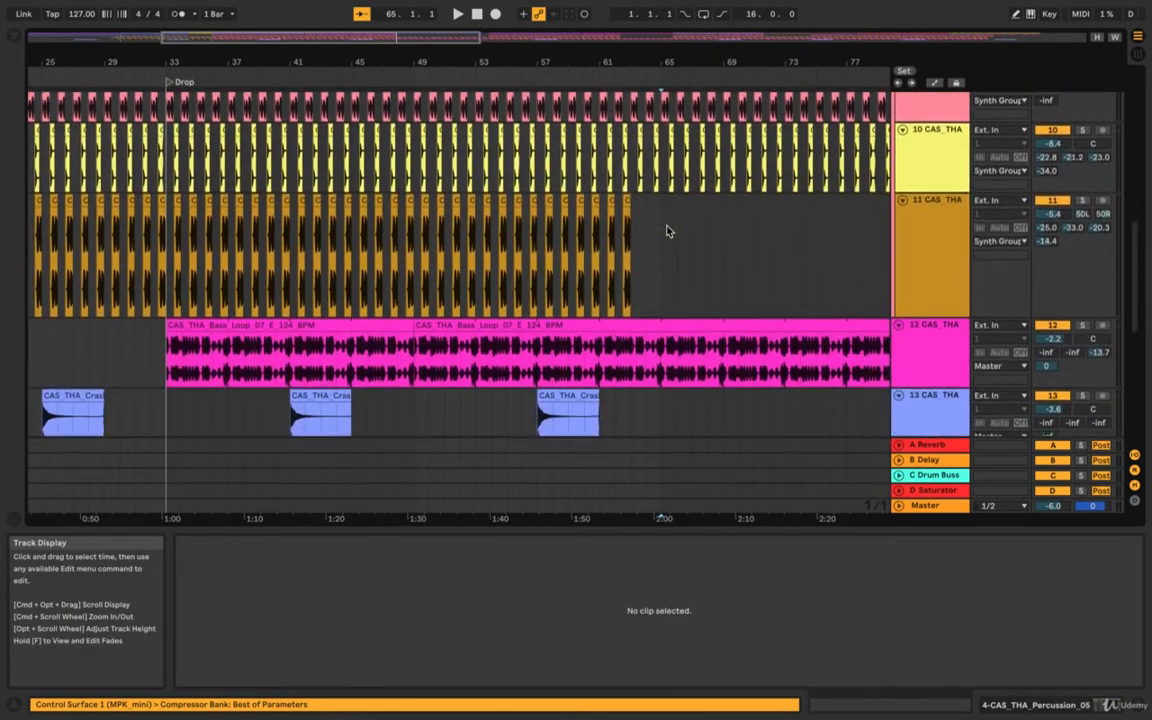
pyautogui.scroll(2, 560, 165)
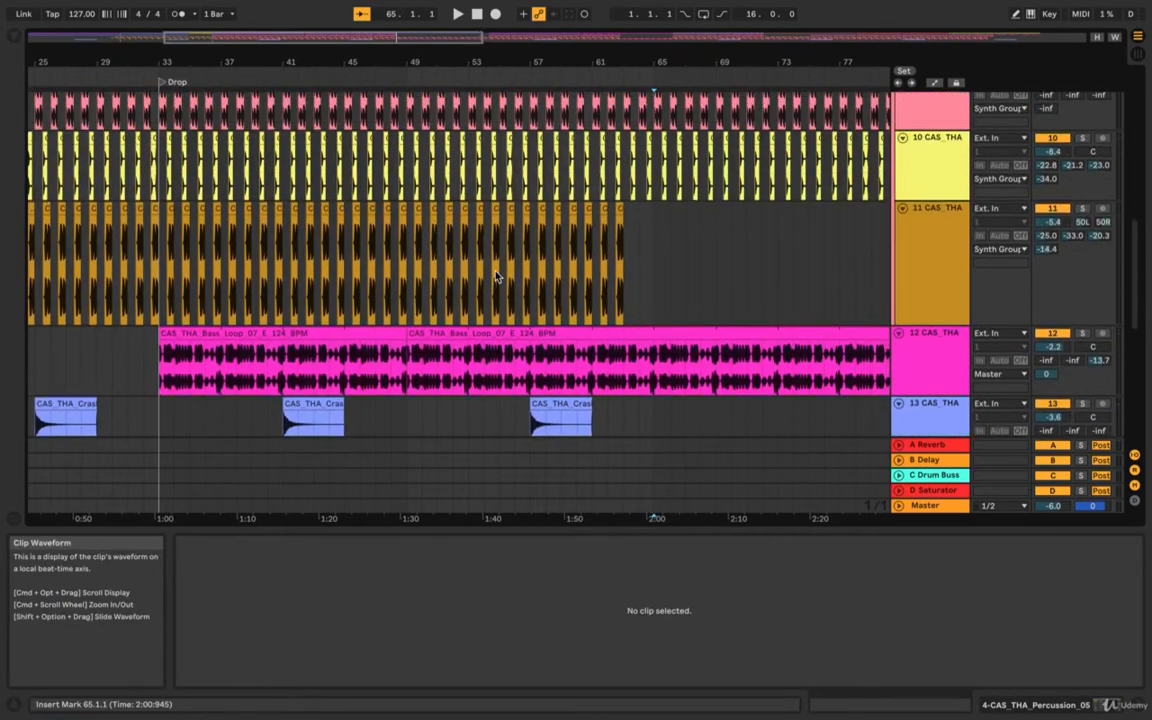
# Try reversing the synth loop clip at 54.3 on track 11 within Drop 2, and return it to its original direction
pyautogui.click(495, 205)
pyautogui.scroll(5, 493, 214)
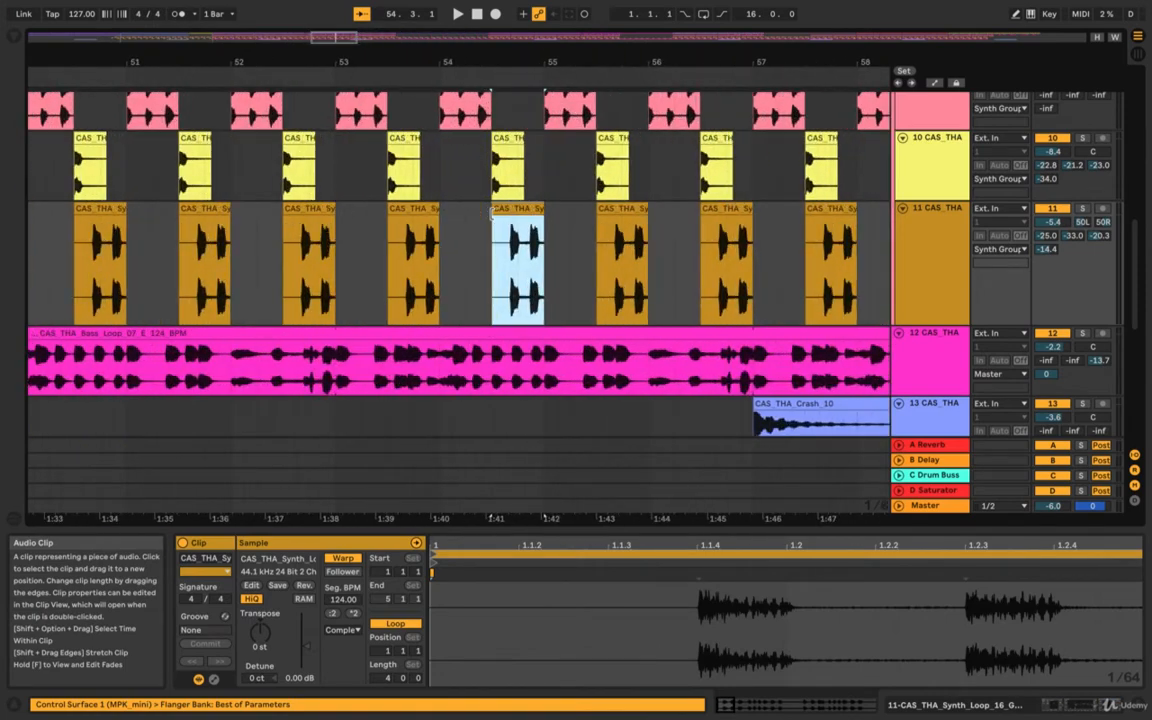
pyautogui.scroll(1, 492, 212)
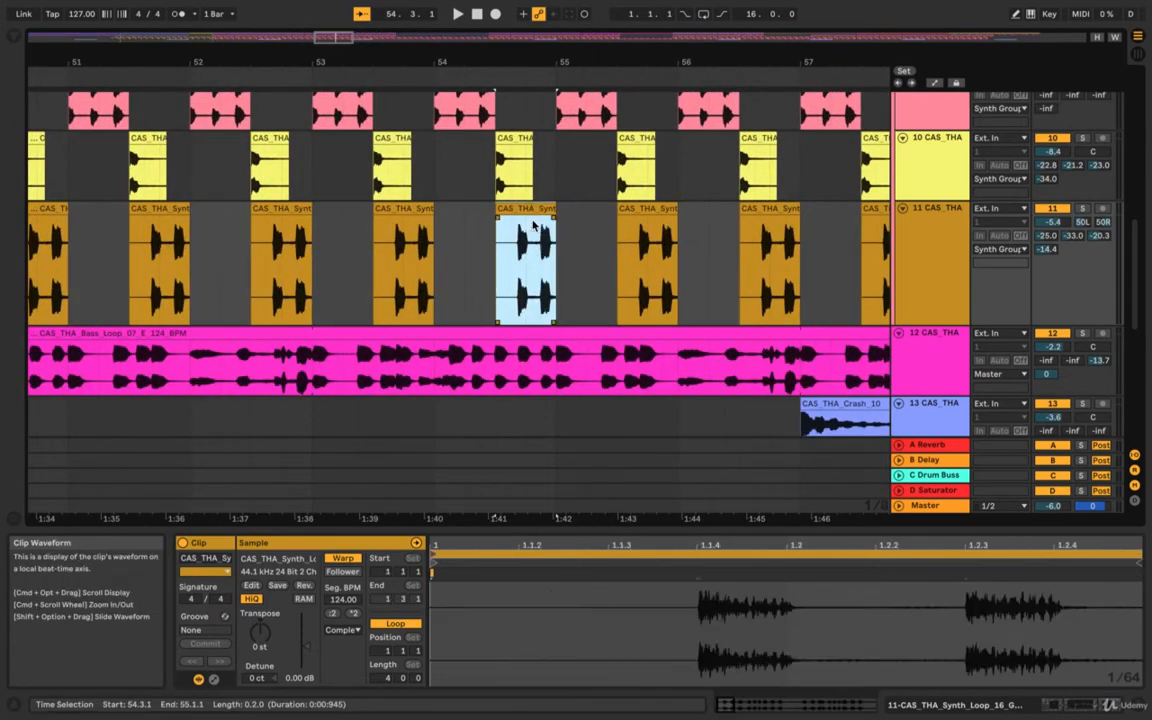
pyautogui.press('r')
pyautogui.scroll(-5, 533, 226)
pyautogui.press('r')
pyautogui.press('r')
pyautogui.scroll(5, 533, 226)
pyautogui.press('r')
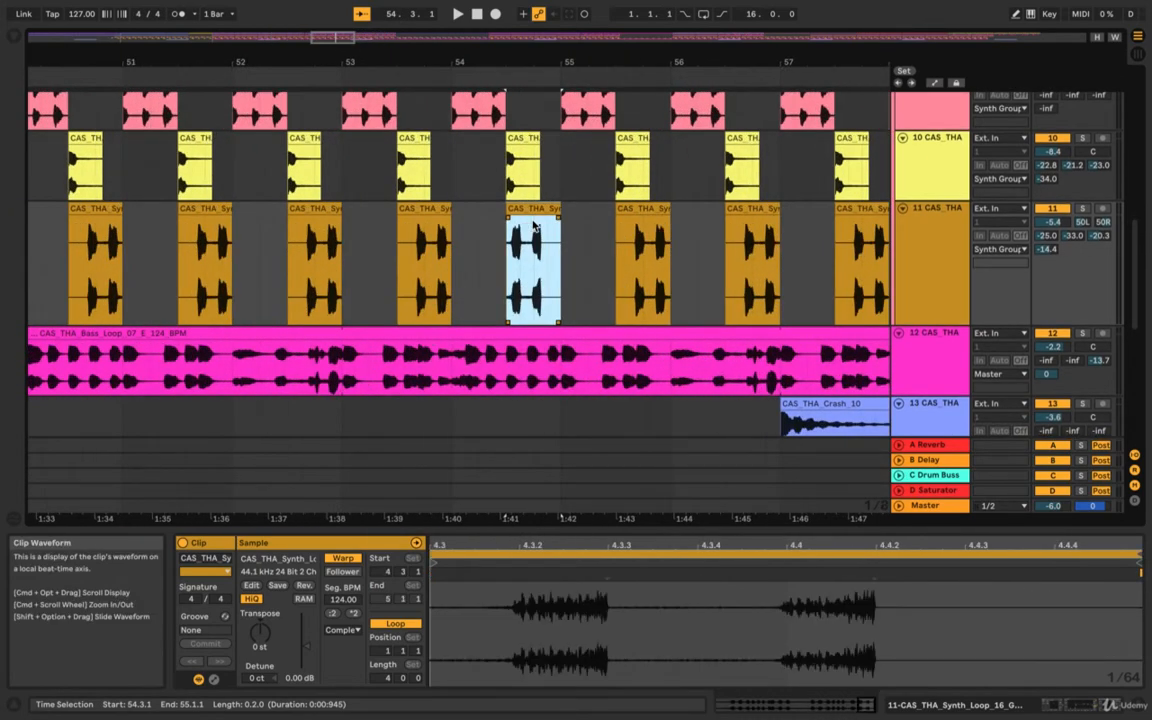
pyautogui.press('r')
# Check the crash at bar 57 on track 13 within Drop 2 and compare it with the other crash placements
pyautogui.scroll(-8, 533, 226)
pyautogui.scroll(-5, 535, 226)
pyautogui.scroll(3, 535, 226)
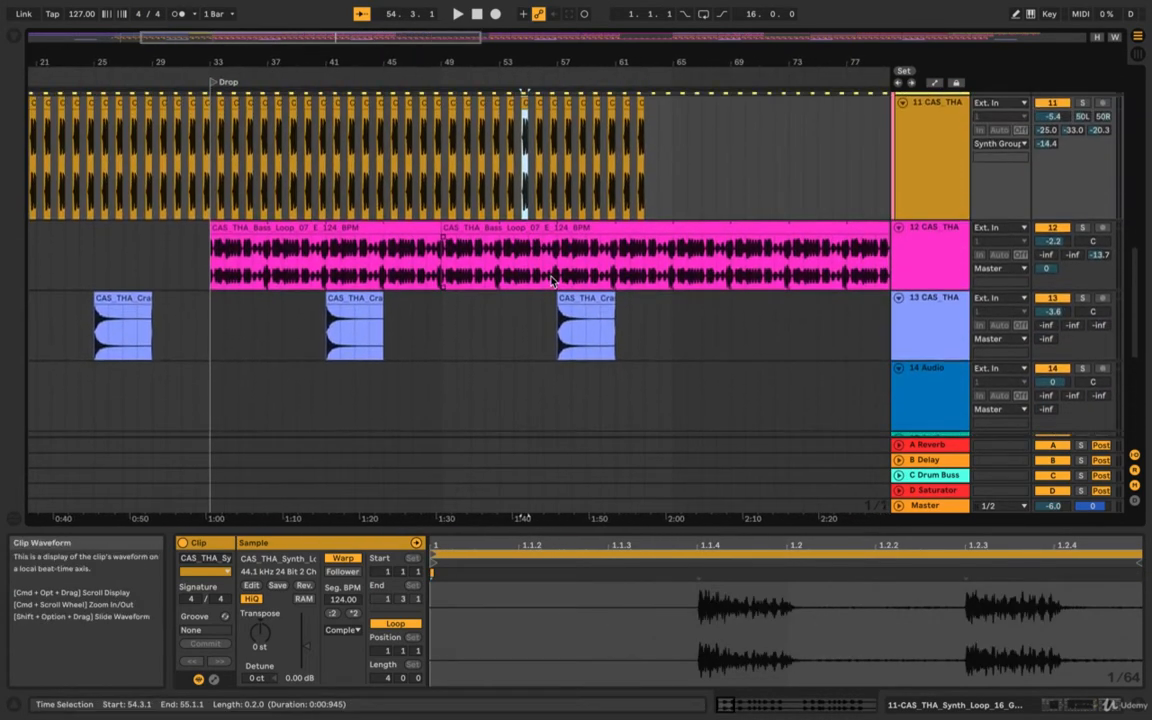
pyautogui.click(569, 298)
pyautogui.scroll(-5, 571, 300)
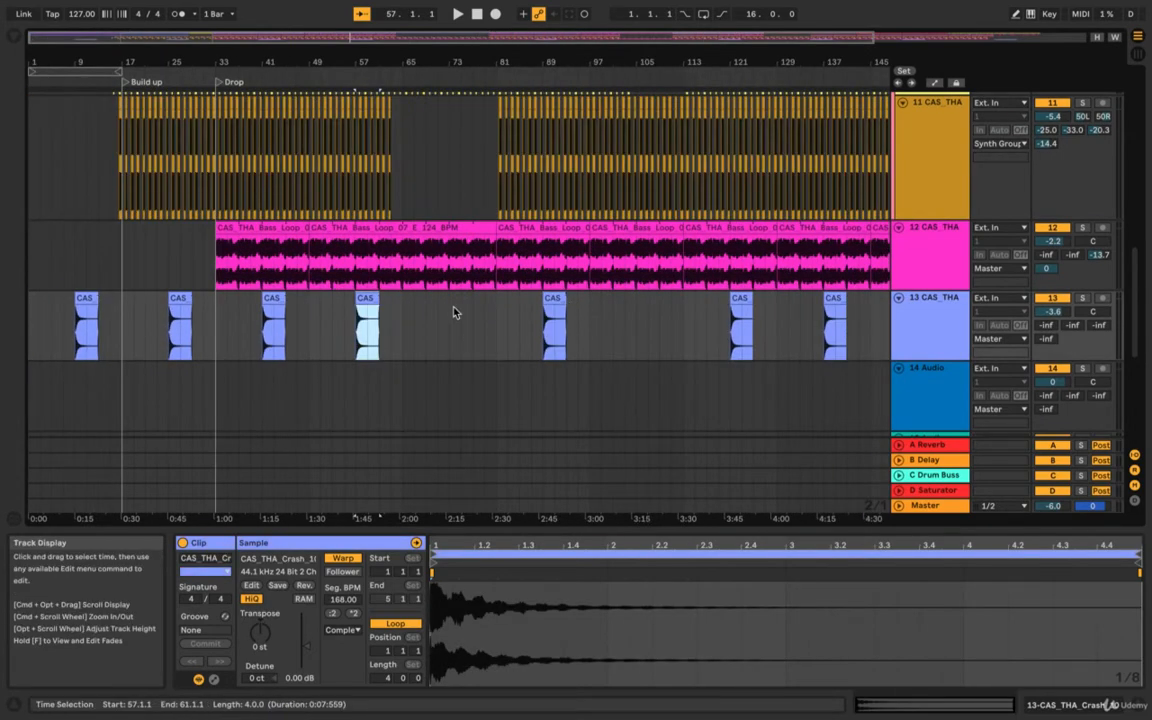
pyautogui.click(383, 312)
pyautogui.scroll(3, 384, 312)
pyautogui.hscroll(-2, 386, 311)
pyautogui.scroll(2, 412, 304)
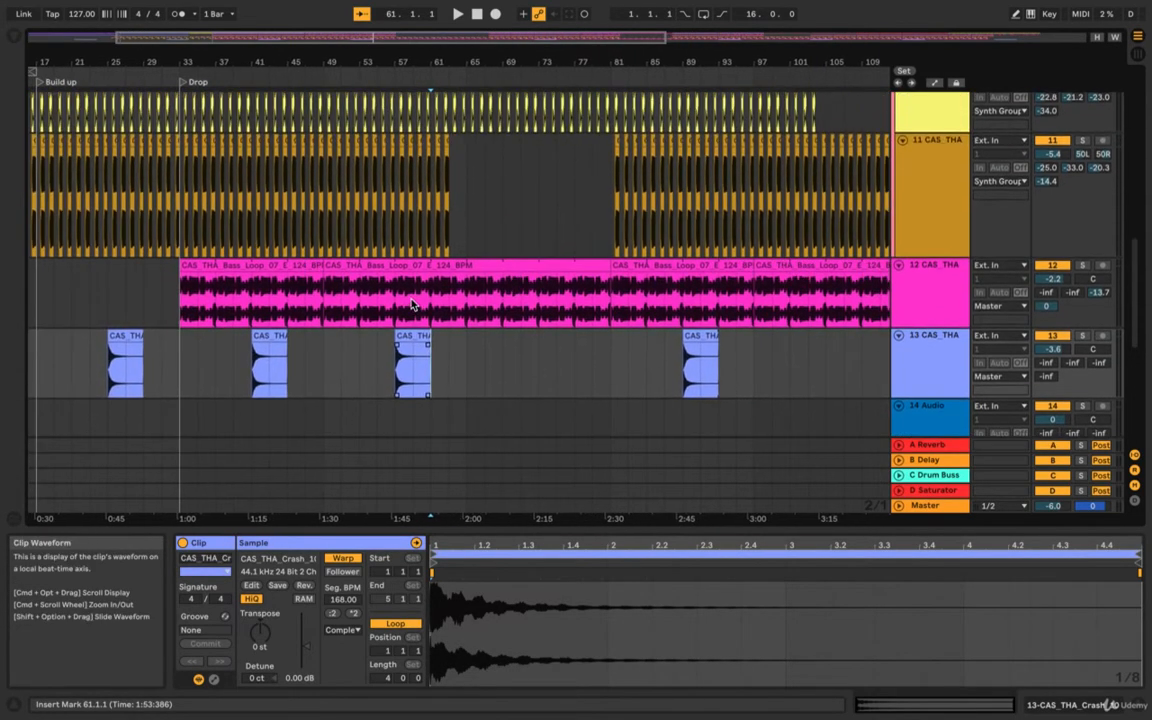
# Review the Drop 2 clip, bars 49 to 65, against the drum tracks below it
pyautogui.scroll(8, 412, 304)
pyautogui.click(434, 124)
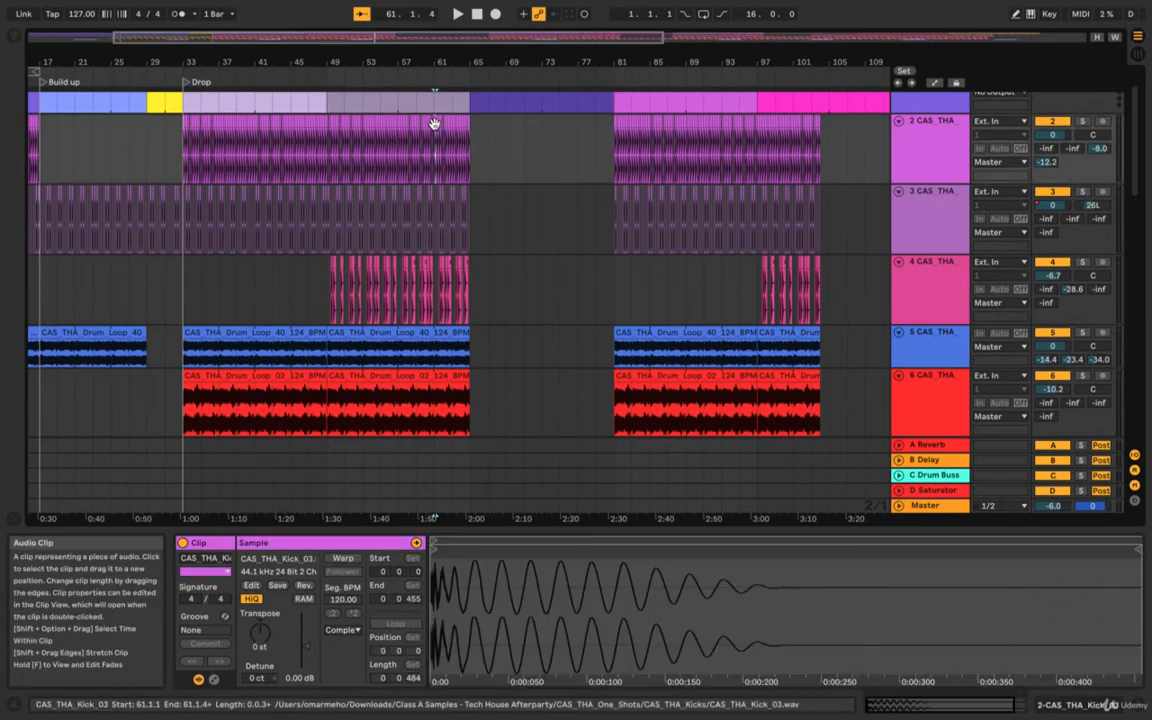
pyautogui.scroll(2, 434, 124)
pyautogui.click(349, 99)
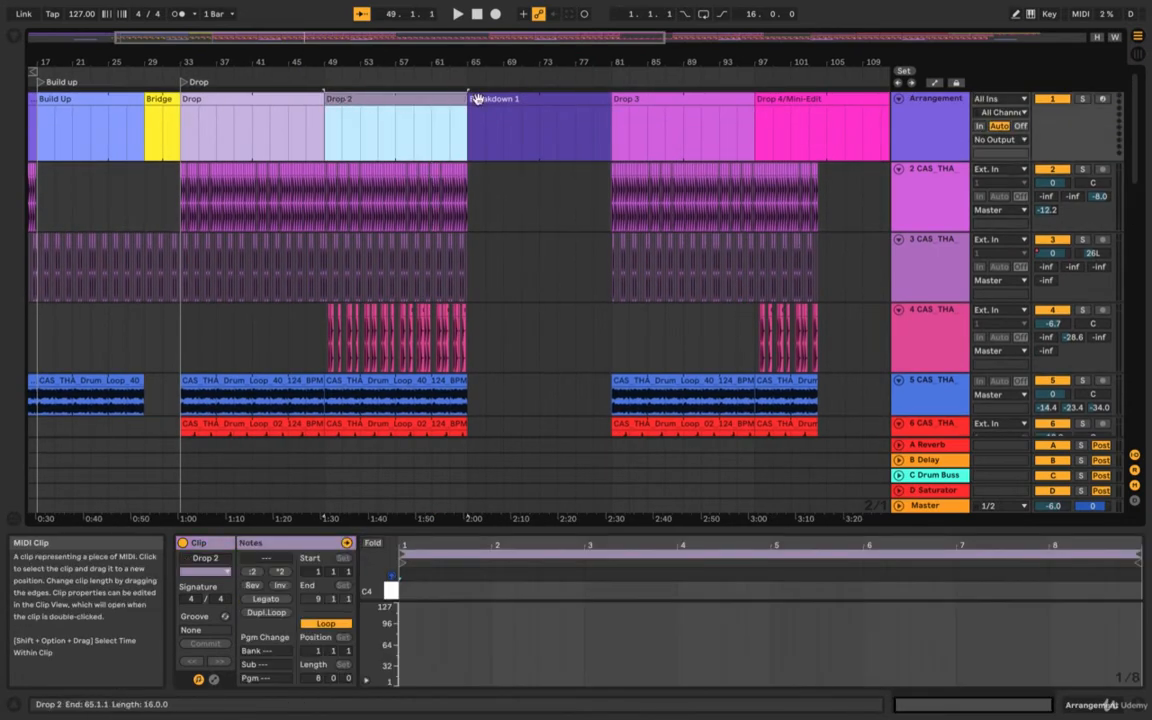
# Select the Breakdown 1 clip and mark out bars 65 to 81 on the kick and hi-hat tracks, 2 and 3
pyautogui.click(477, 99)
pyautogui.click(480, 118)
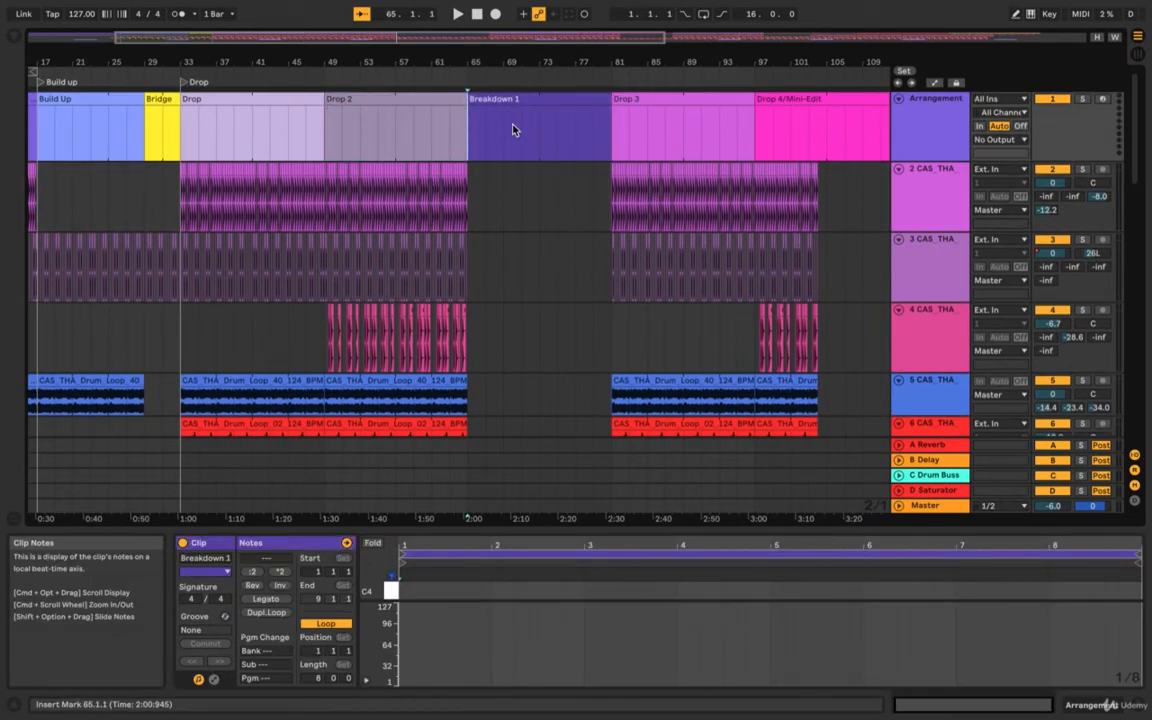
pyautogui.click(488, 101)
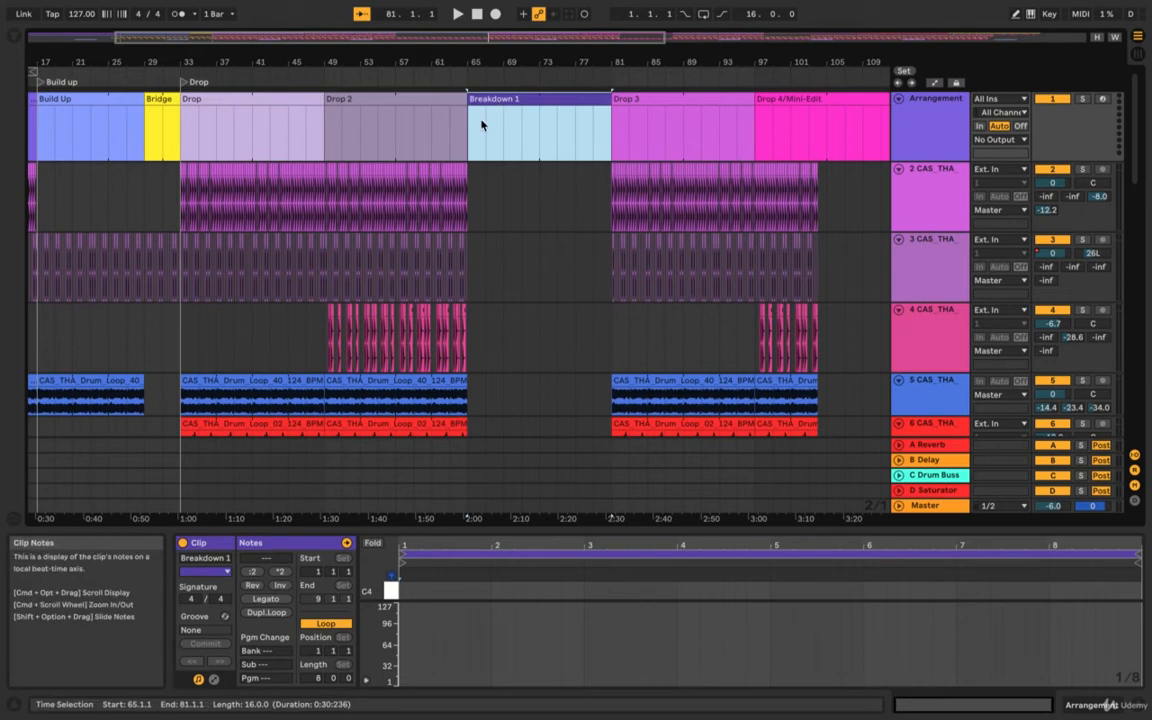
pyautogui.click(468, 187)
pyautogui.moveTo(478, 193); pyautogui.dragTo(607, 288)
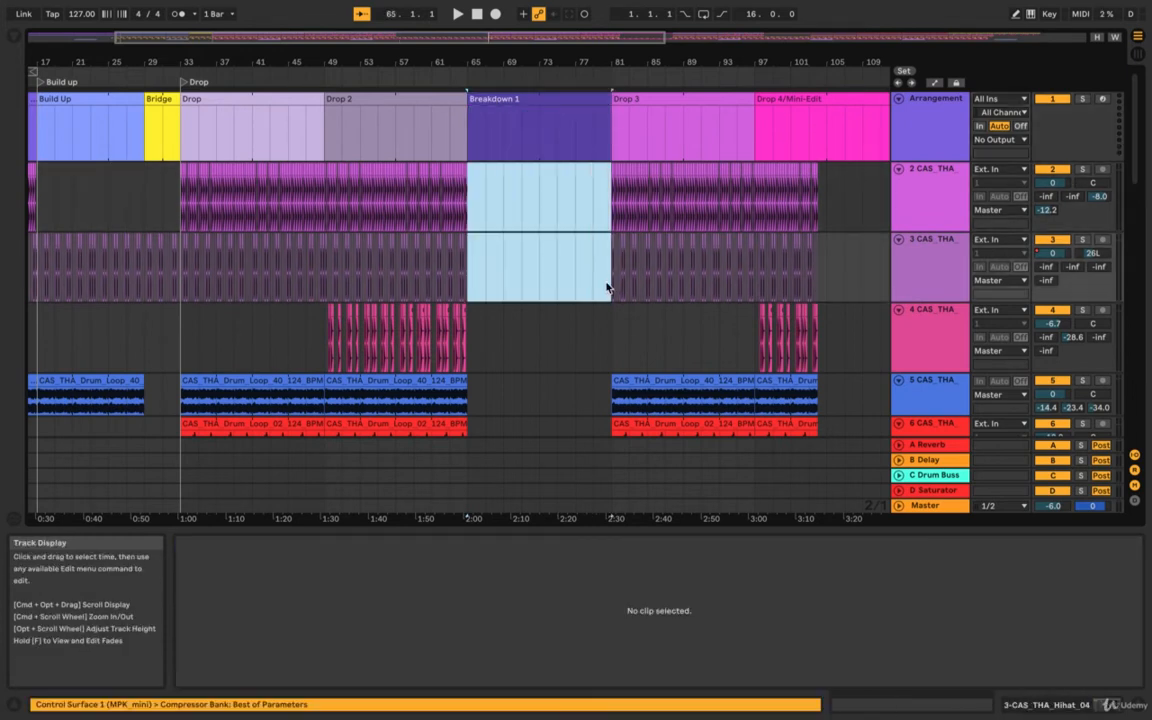
# Mark out bars 65 to 81 from the Breakdown 1 clip down through the hi-hat track 3
pyautogui.click(607, 288)
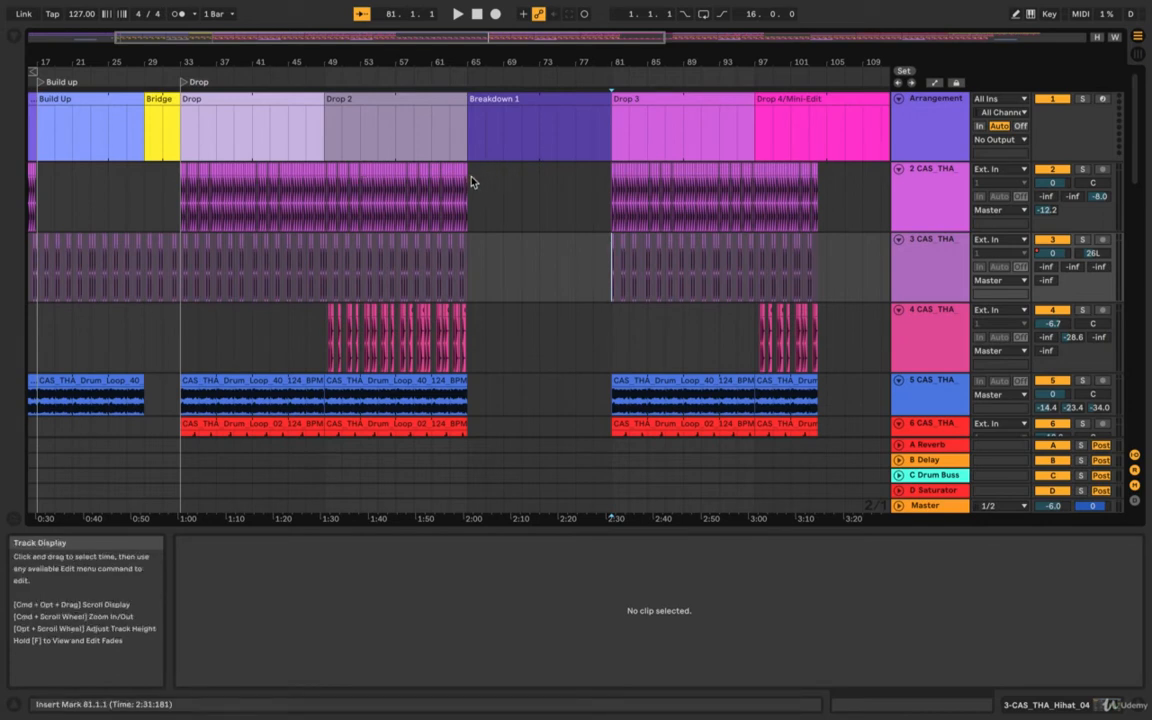
pyautogui.click(480, 100)
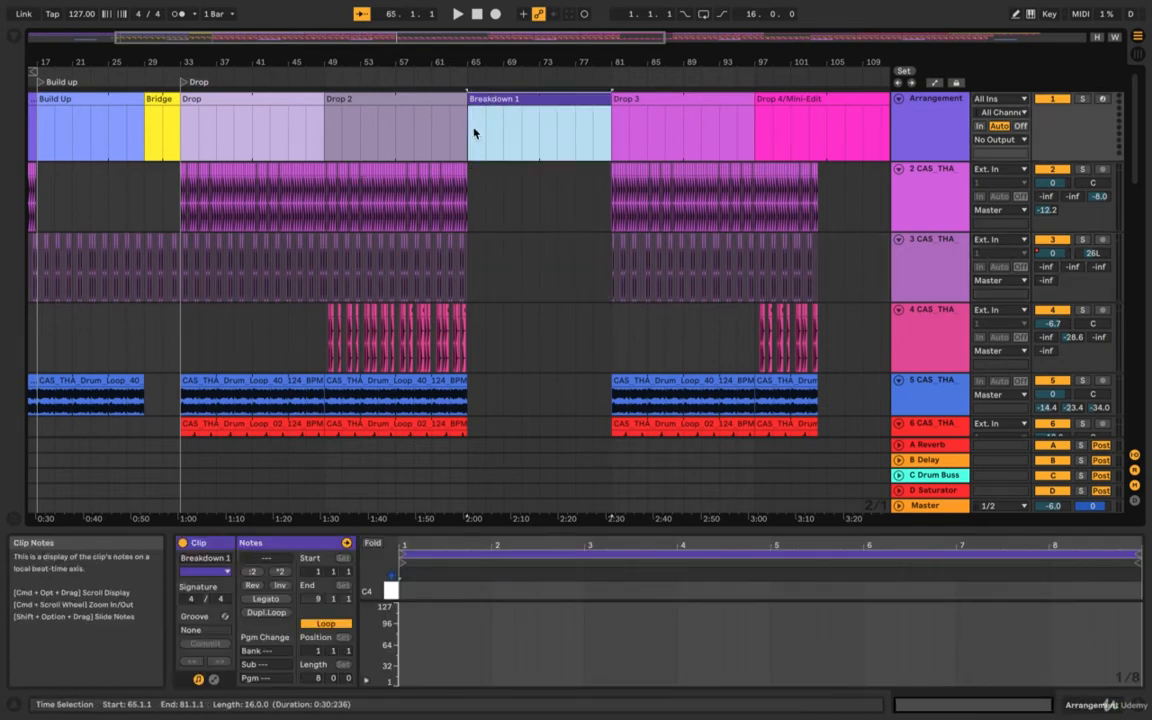
pyautogui.moveTo(473, 133); pyautogui.dragTo(612, 288)
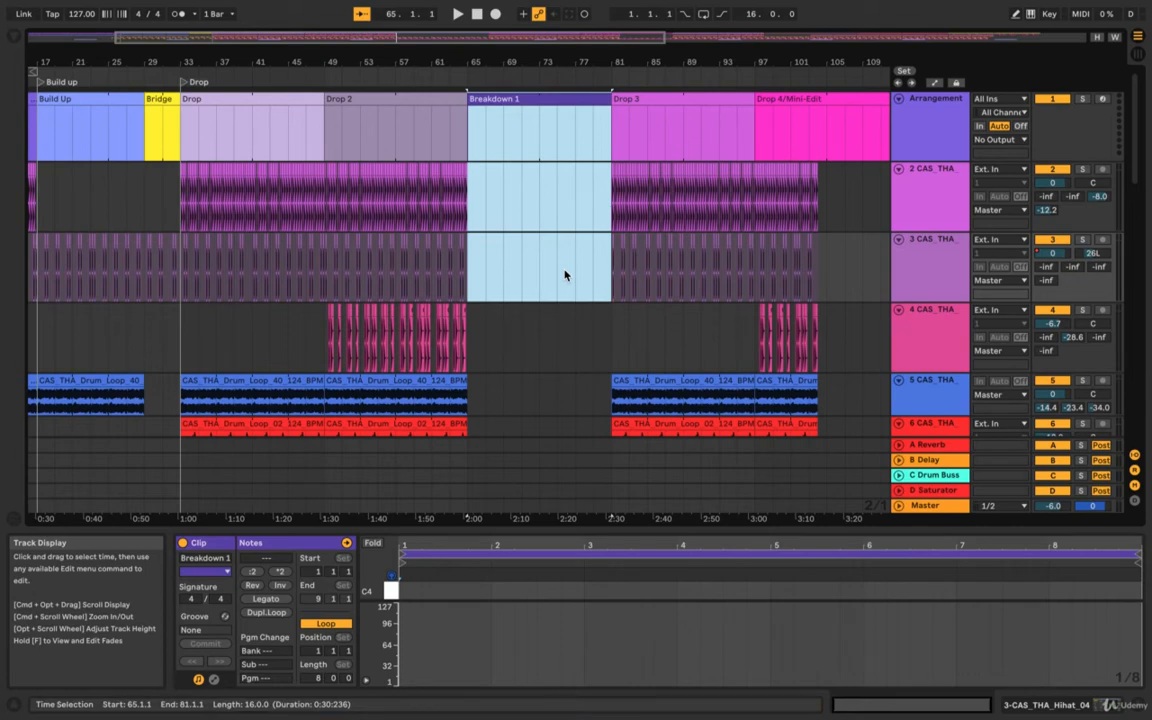
pyautogui.click(565, 275)
# Examine where the clips on the drum, riser, synth and bass tracks stop around bar 65, at the start of Breakdown 1
pyautogui.scroll(-8, 565, 275)
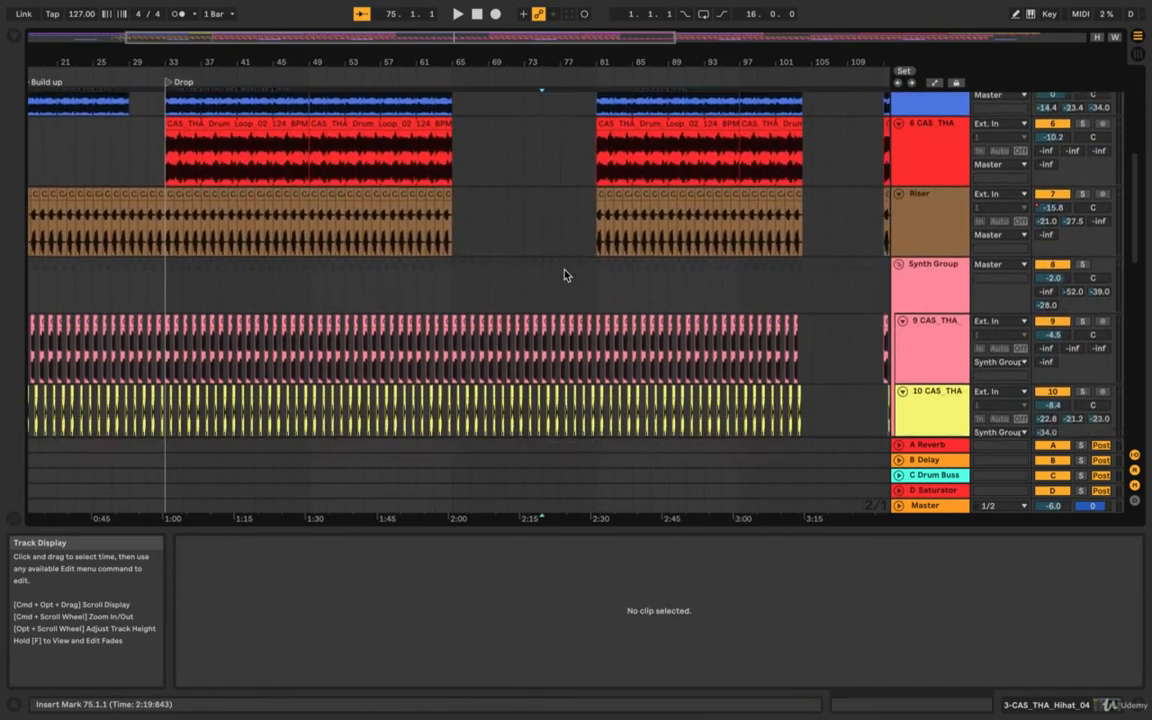
pyautogui.scroll(-8, 565, 275)
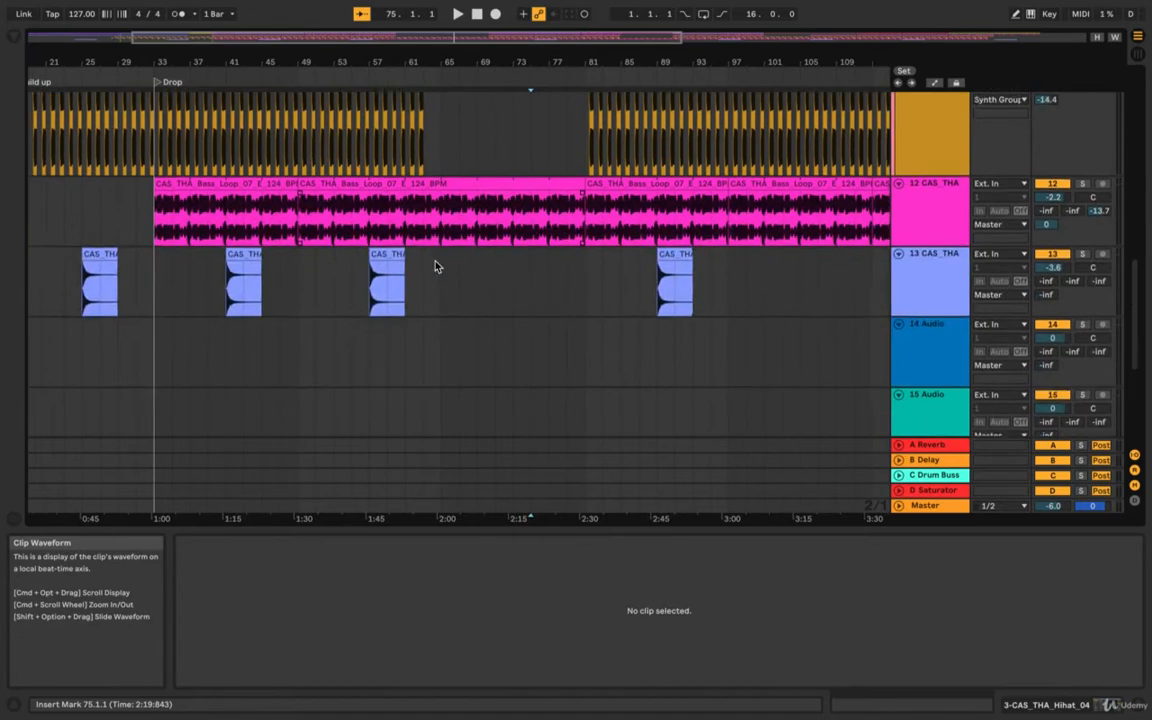
pyautogui.scroll(15, 436, 266)
pyautogui.click(458, 249)
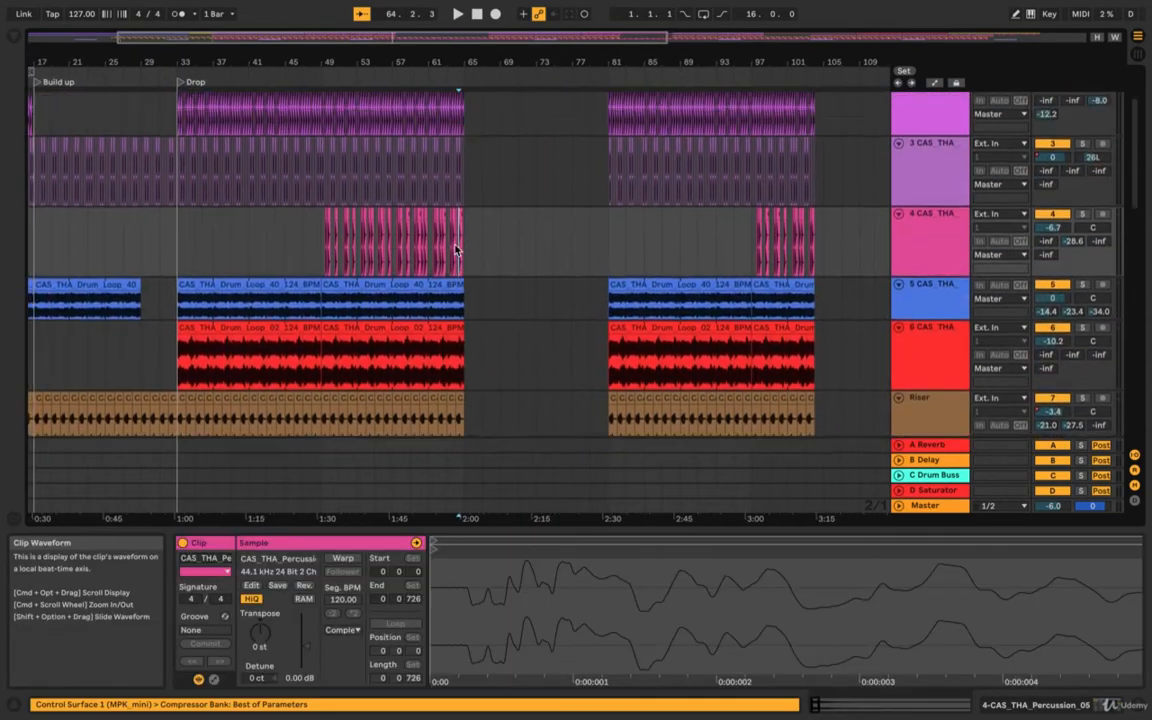
pyautogui.scroll(2, 460, 246)
pyautogui.click(466, 237)
pyautogui.scroll(-10, 466, 237)
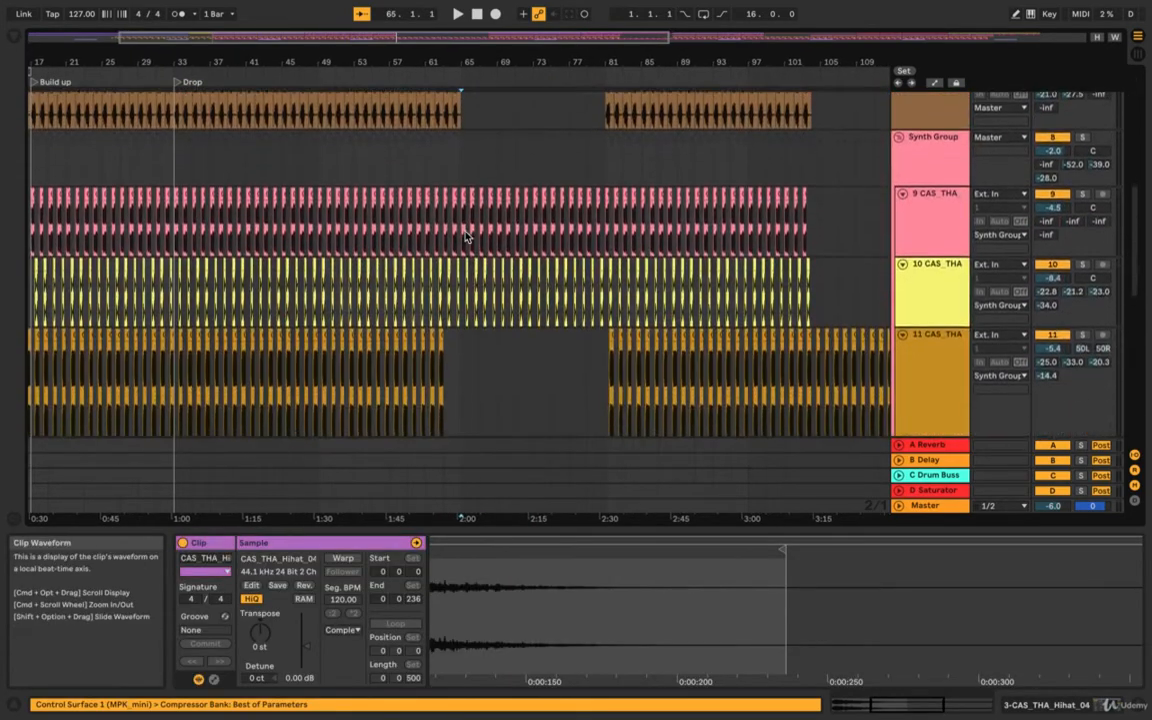
pyautogui.scroll(12, 466, 237)
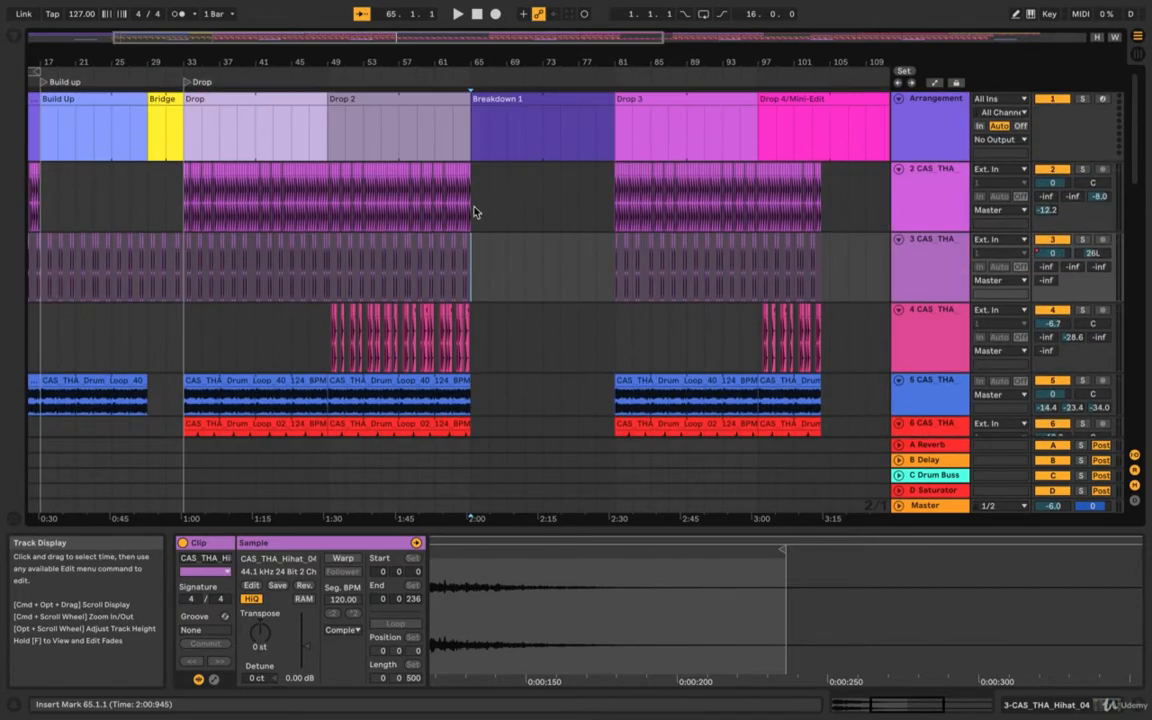
# Mark out the empty stretch from bar 65 to 79 on kick track 2, and the gap on percussion track 4
pyautogui.click(486, 185)
pyautogui.moveTo(481, 183); pyautogui.dragTo(599, 200)
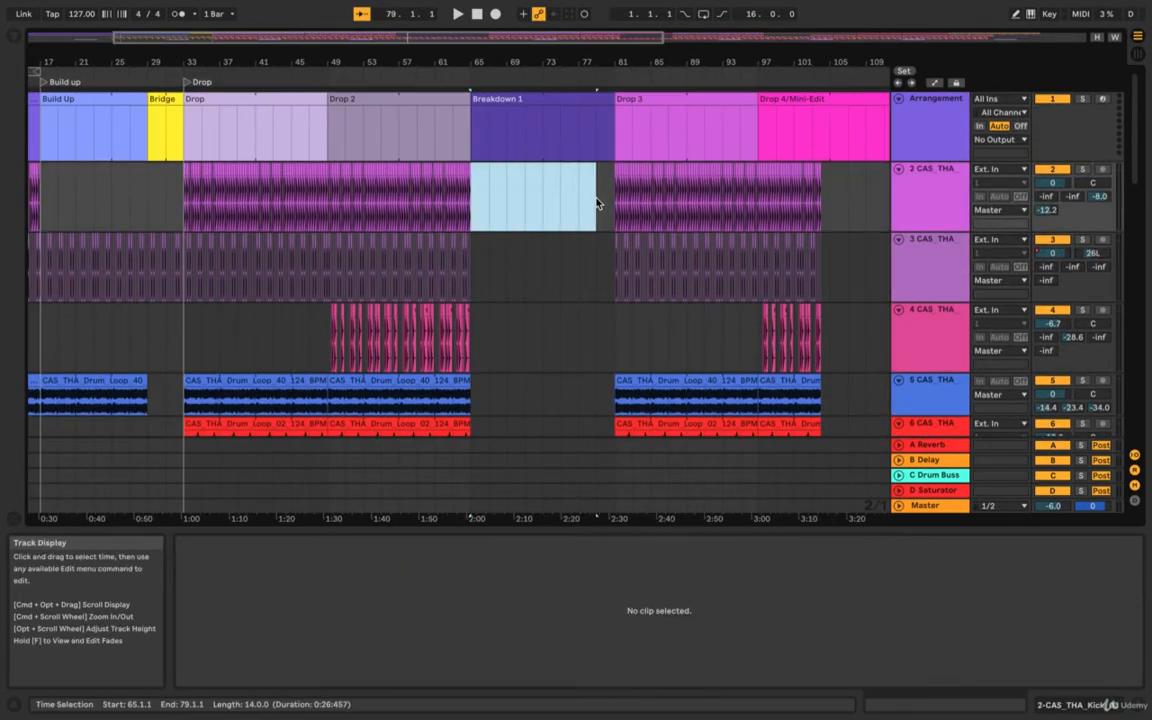
pyautogui.click(547, 218)
pyautogui.scroll(8, 503, 280)
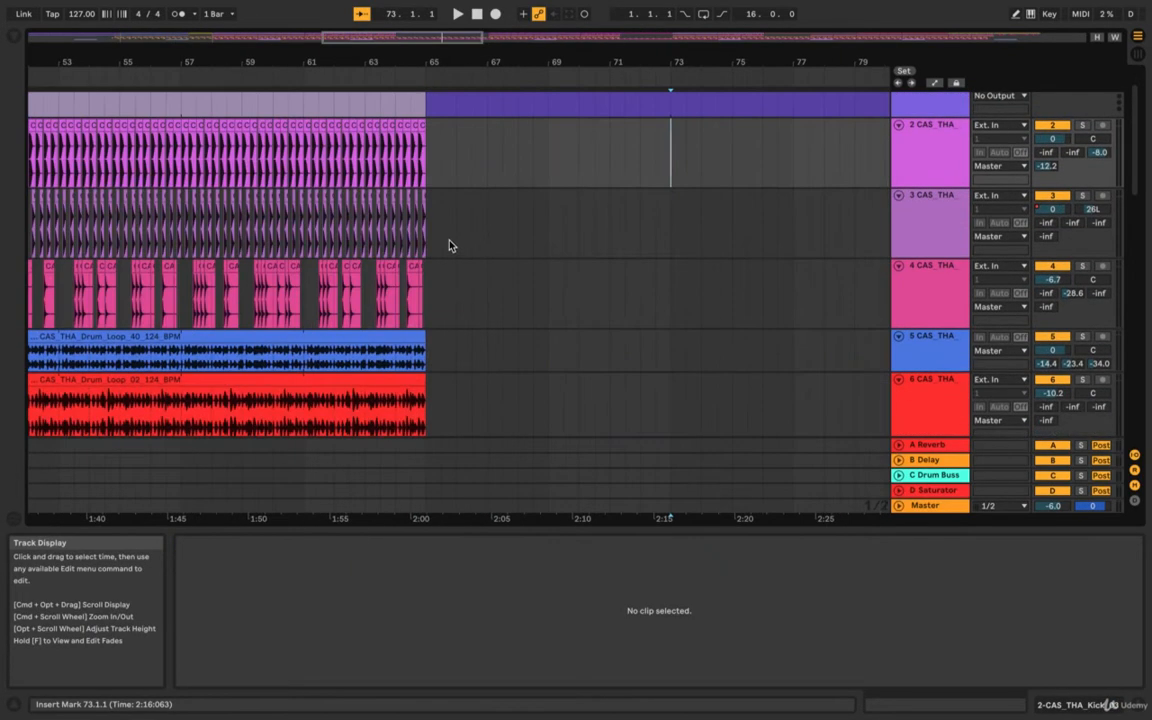
pyautogui.scroll(-5, 400, 228)
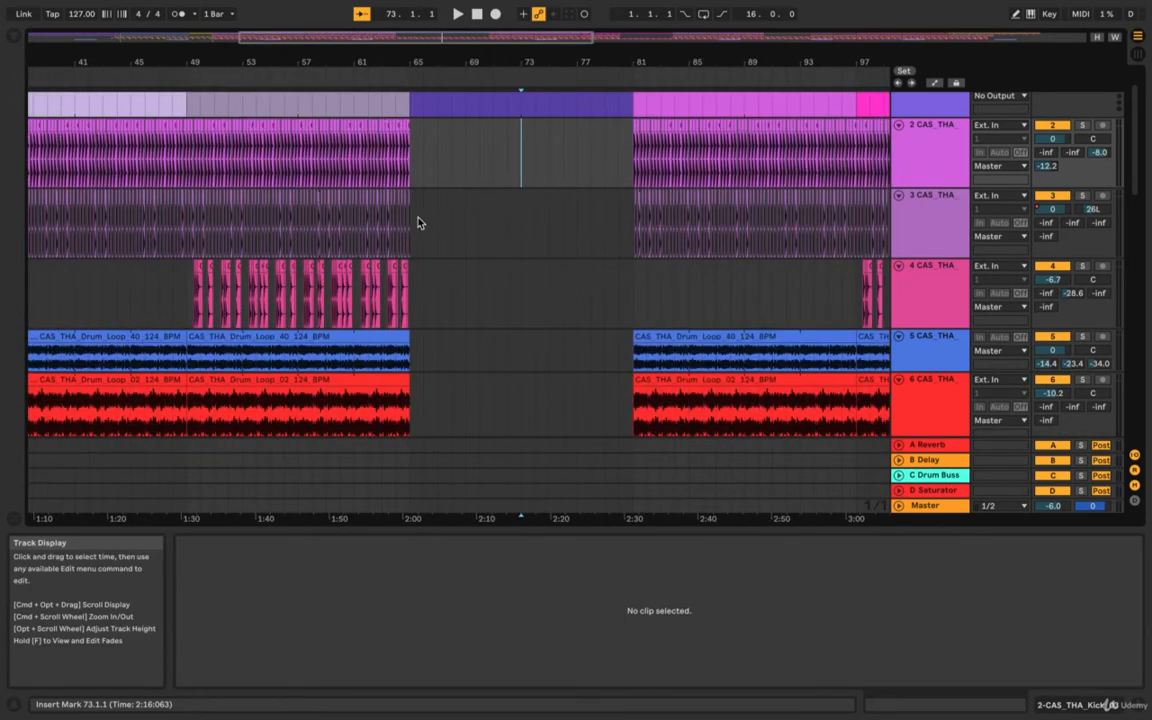
pyautogui.scroll(-2, 405, 231)
pyautogui.moveTo(416, 251); pyautogui.dragTo(535, 249)
pyautogui.click(532, 253)
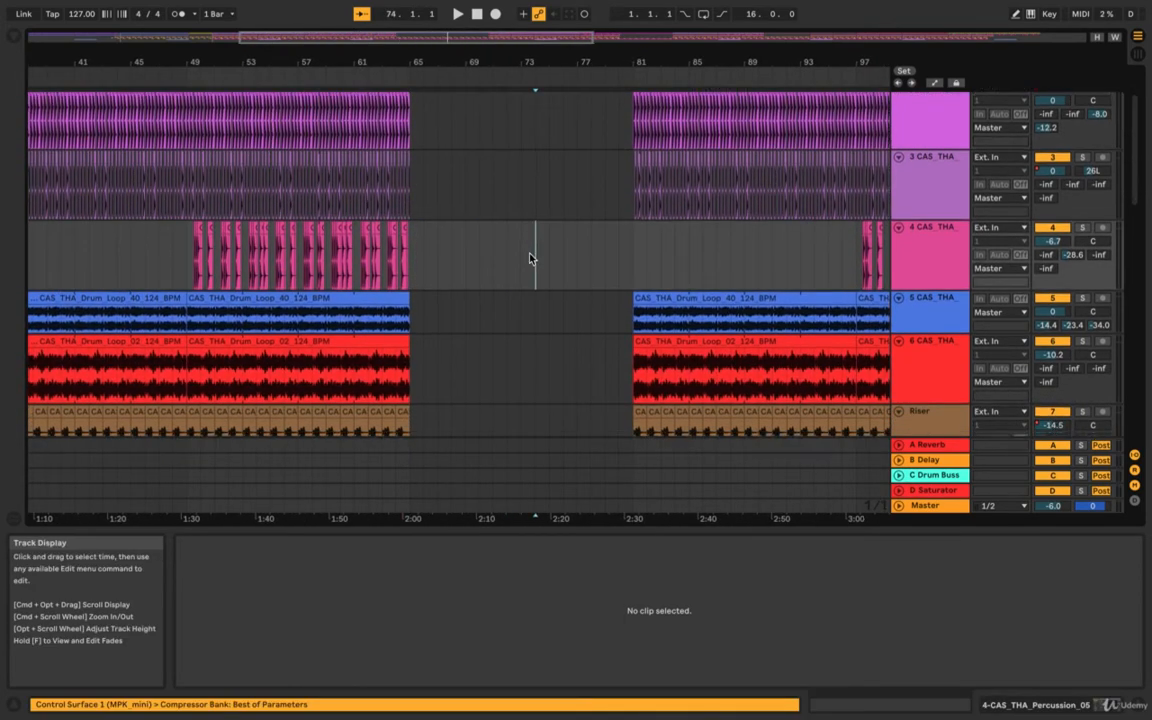
# Check the riser, synth, bass and crash tracks, 7 to 13, within Breakdown 1
pyautogui.scroll(-5, 540, 240)
pyautogui.scroll(-3, 530, 245)
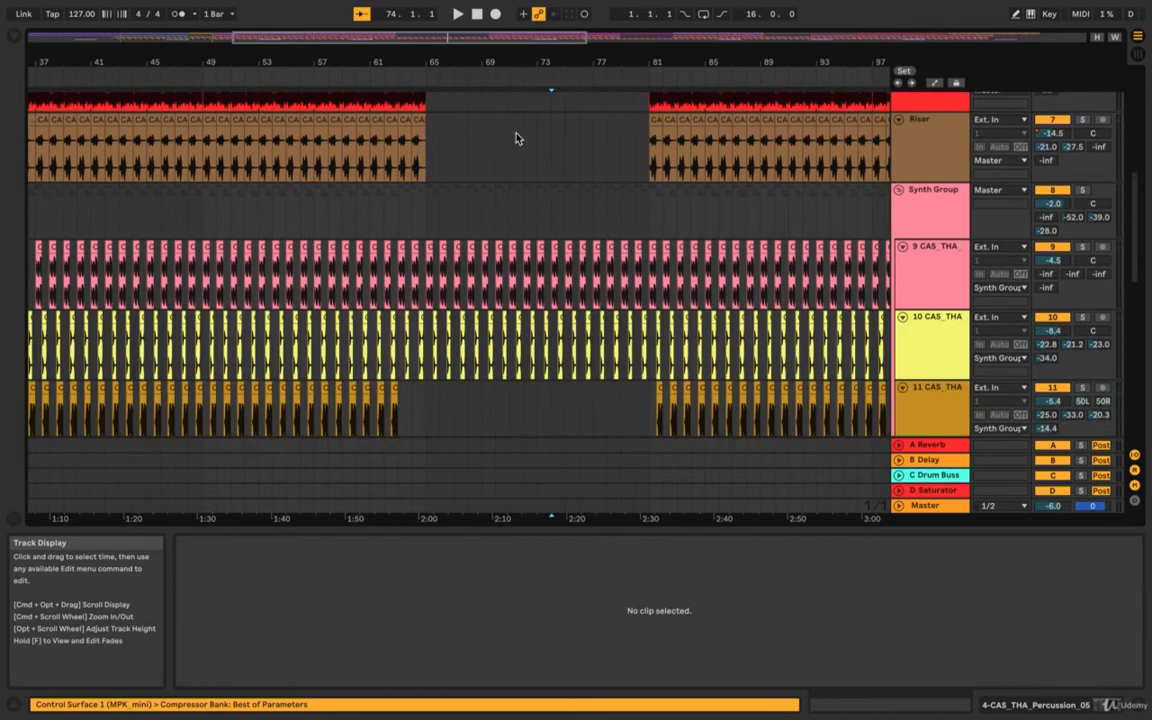
pyautogui.scroll(-4, 525, 130)
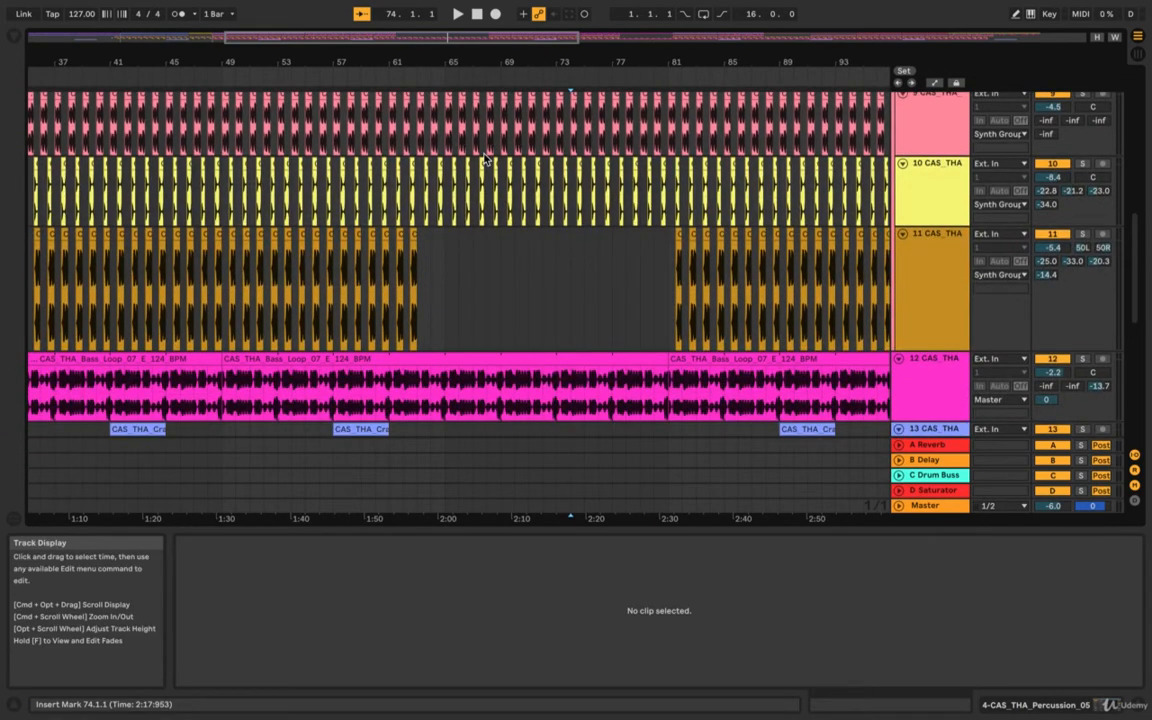
pyautogui.scroll(-2, 487, 160)
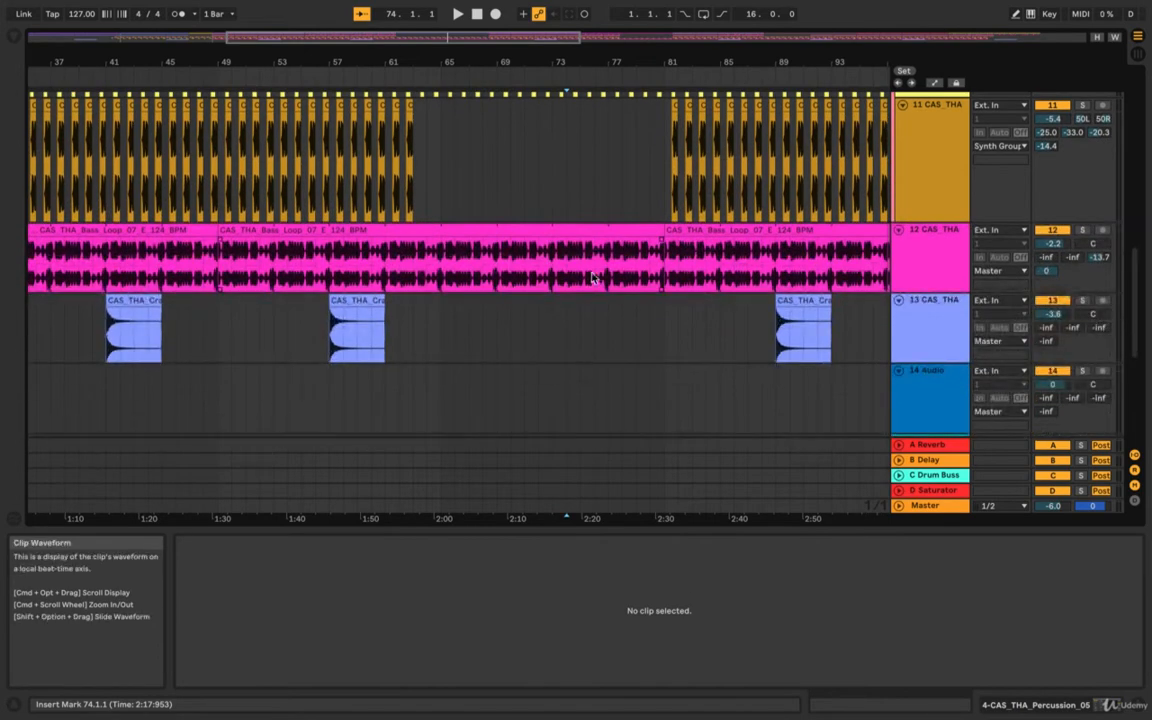
pyautogui.click(905, 255)
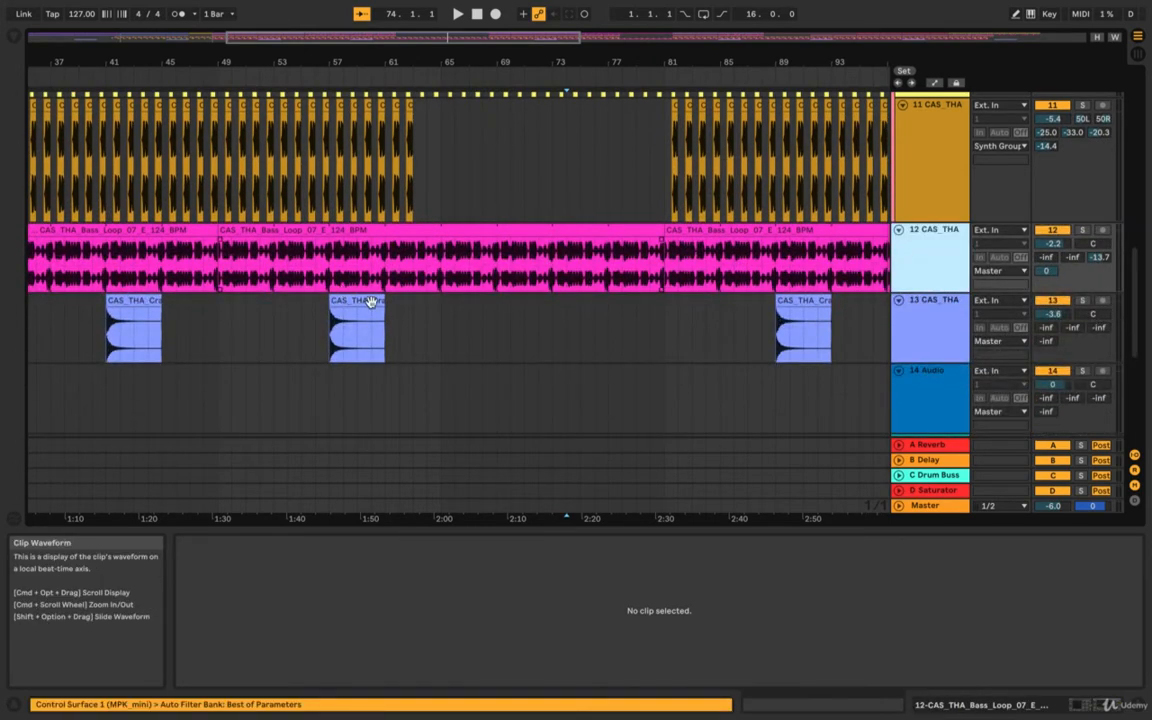
pyautogui.click(428, 332)
pyautogui.scroll(-2, 429, 337)
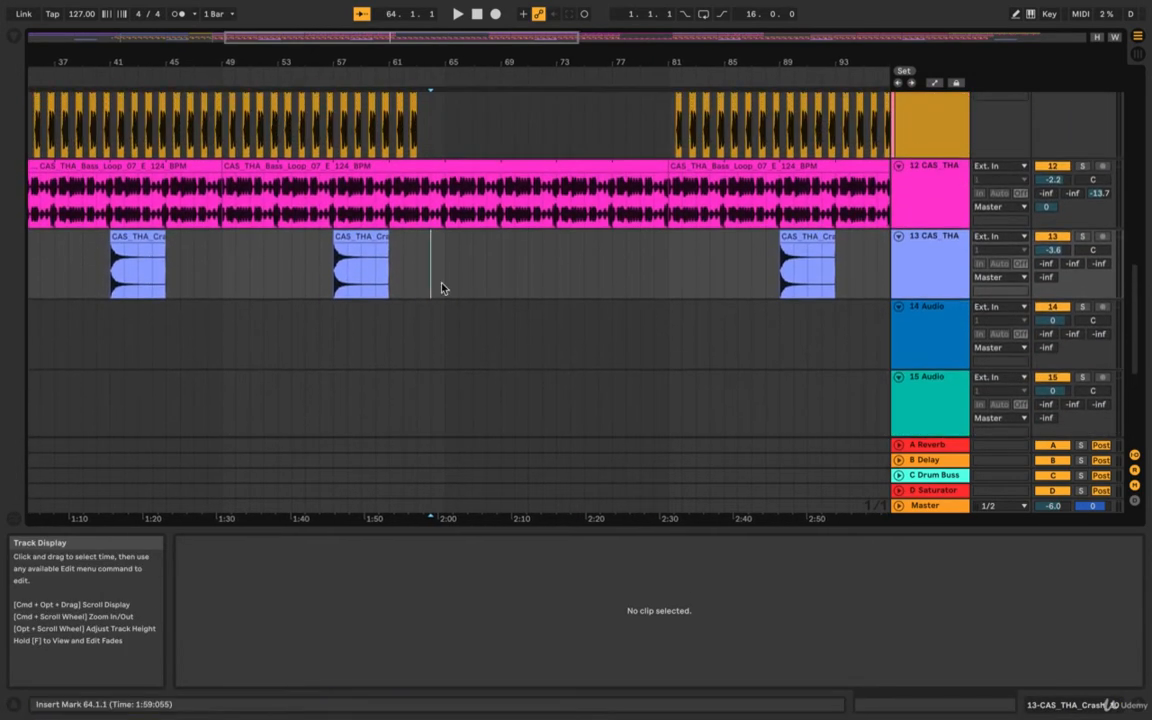
# Mark out the bass loop on track 12 across Breakdown 1, starting at bar 65
pyautogui.click(455, 190)
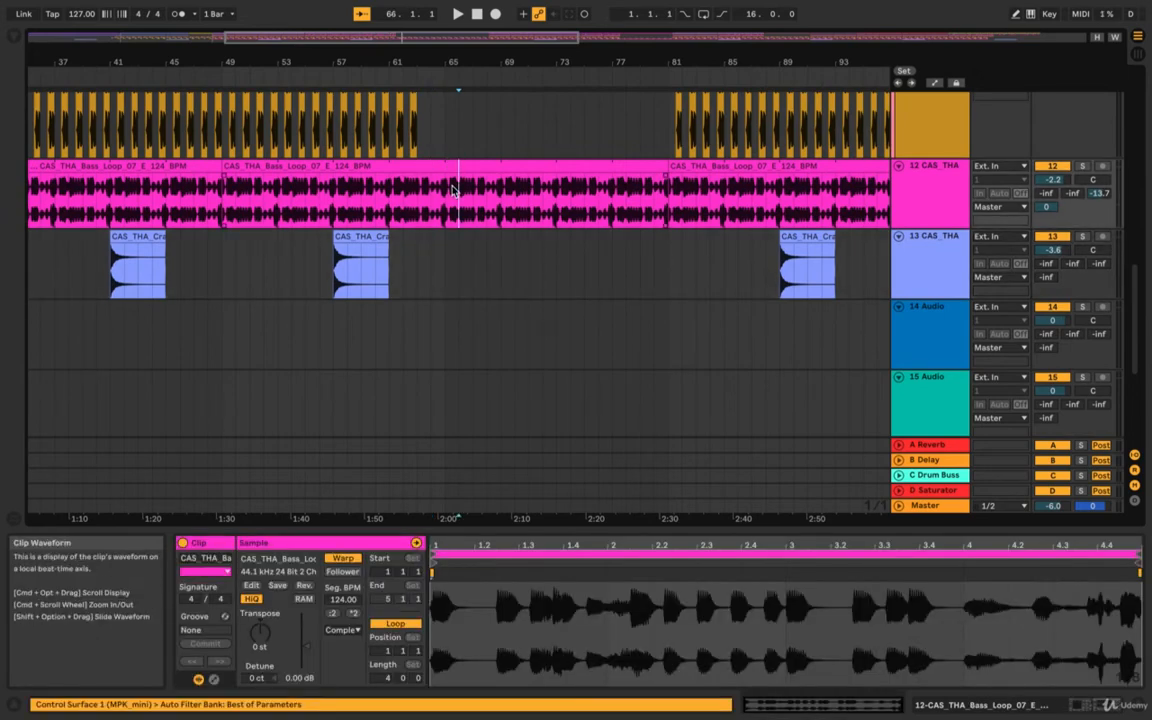
pyautogui.moveTo(452, 190); pyautogui.dragTo(684, 226)
pyautogui.click(449, 185)
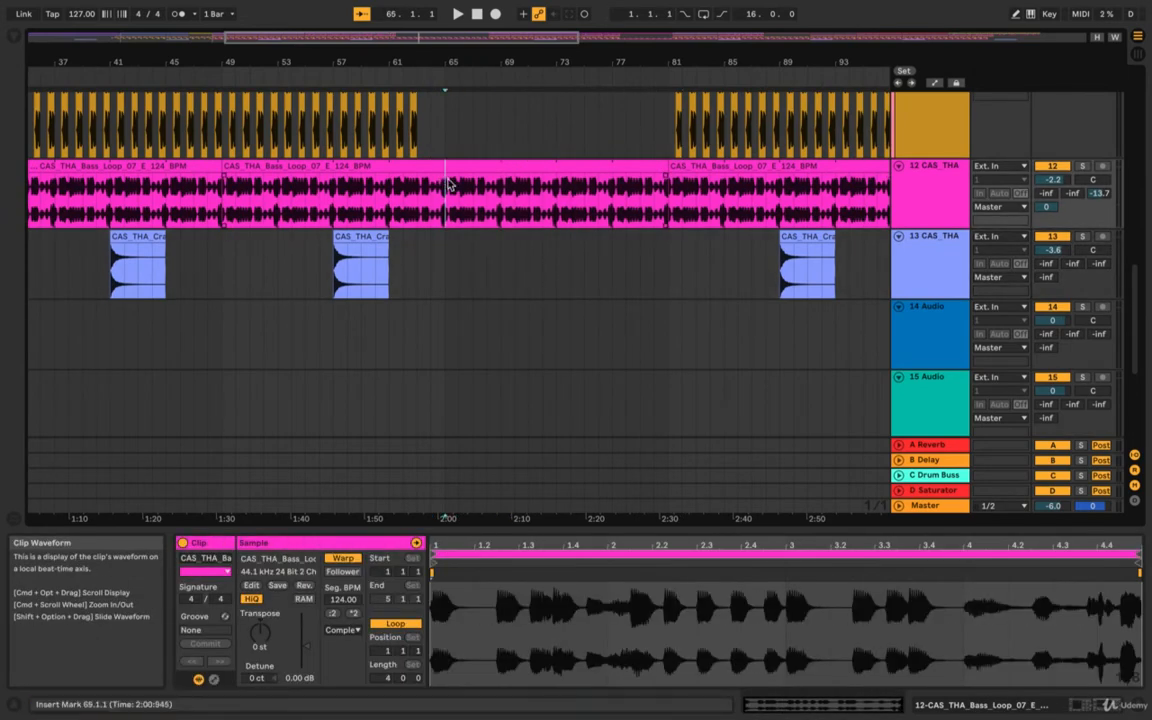
pyautogui.moveTo(449, 185); pyautogui.dragTo(678, 189)
pyautogui.click(487, 195)
# Review the synth and drum tracks under Breakdown 1 and mark out the empty kick and hi-hat stretches before Drop 3
pyautogui.scroll(10, 586, 168)
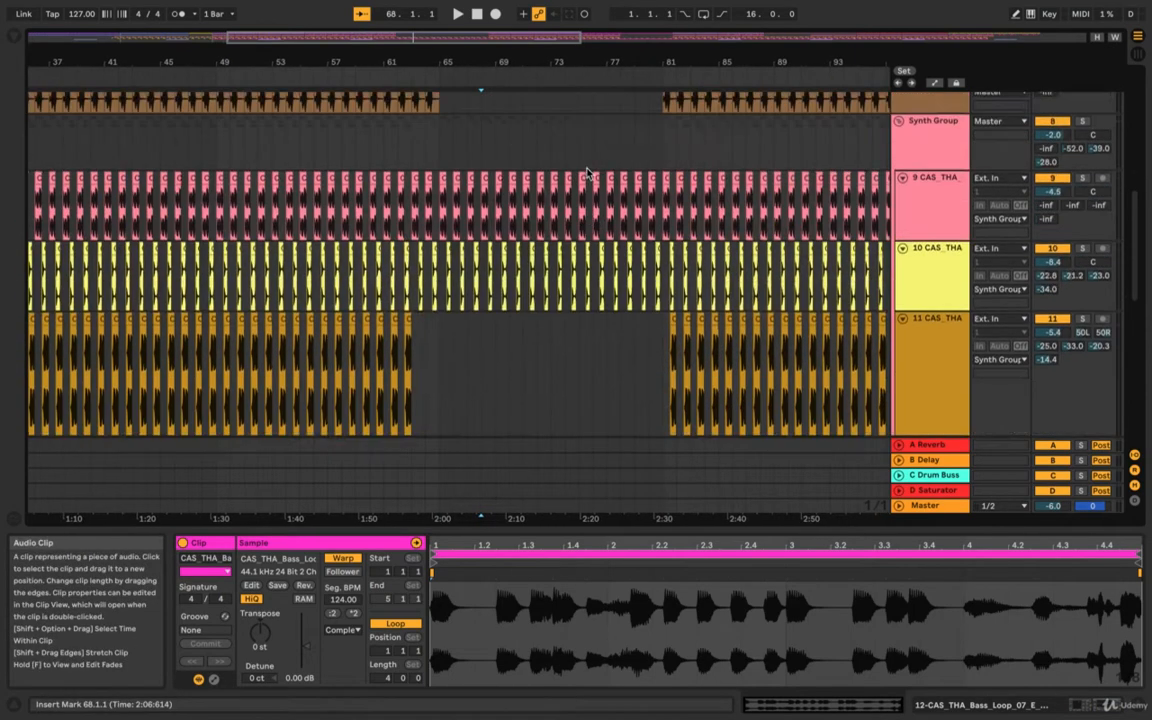
pyautogui.scroll(-3, 586, 172)
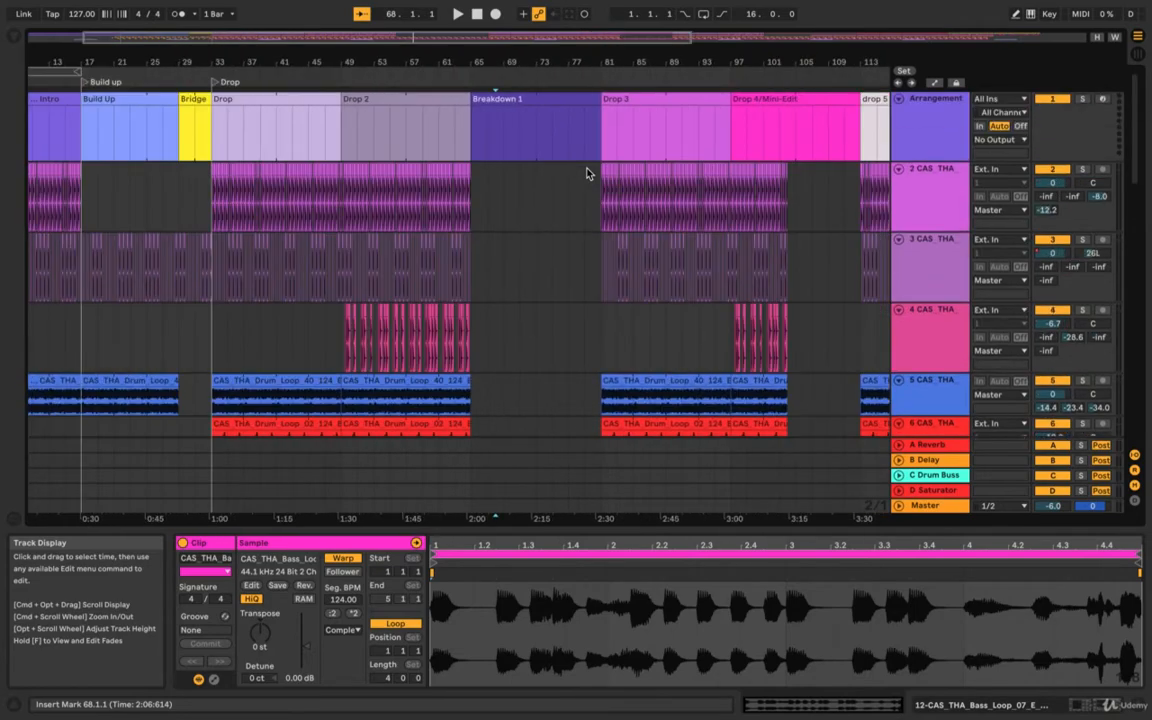
pyautogui.scroll(-1, 550, 155)
pyautogui.scroll(-5, 522, 158)
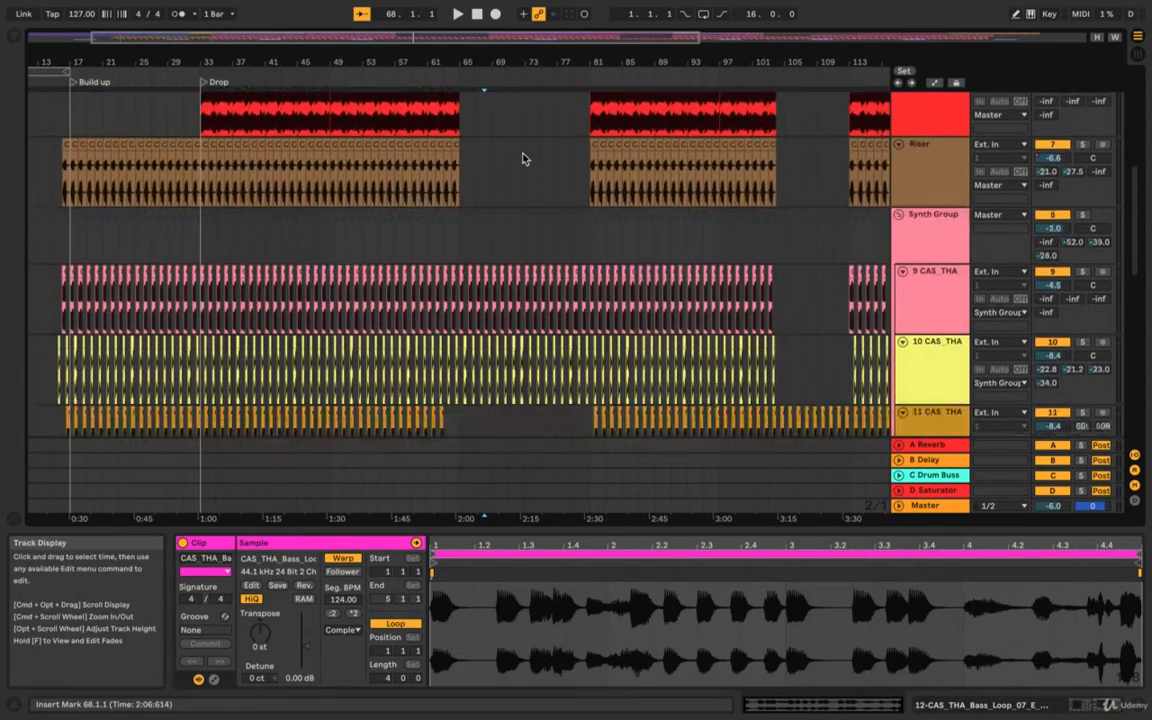
pyautogui.scroll(8, 525, 159)
pyautogui.moveTo(515, 190); pyautogui.dragTo(574, 187)
pyautogui.click(566, 187)
pyautogui.moveTo(530, 277); pyautogui.dragTo(570, 241)
pyautogui.click(562, 272)
pyautogui.click(570, 245)
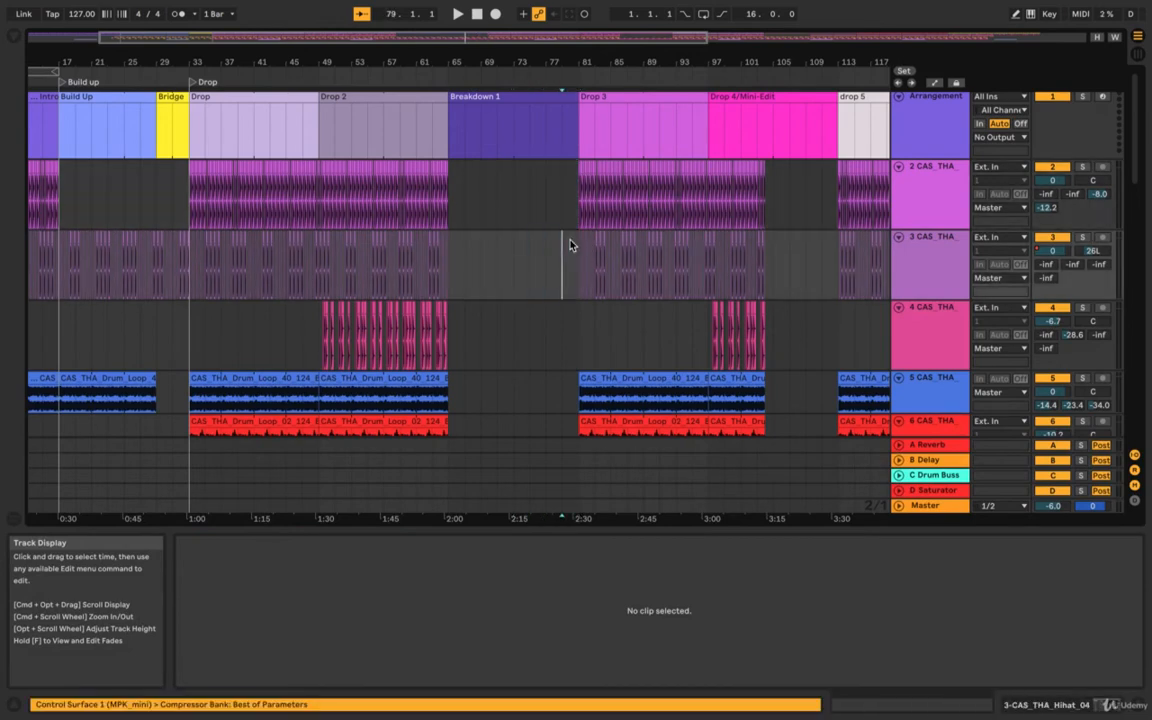
# Compare Drop 3, starting at bar 81, with the earlier drops across the kick, synth, bass and crash tracks
pyautogui.hscroll(1, 570, 245)
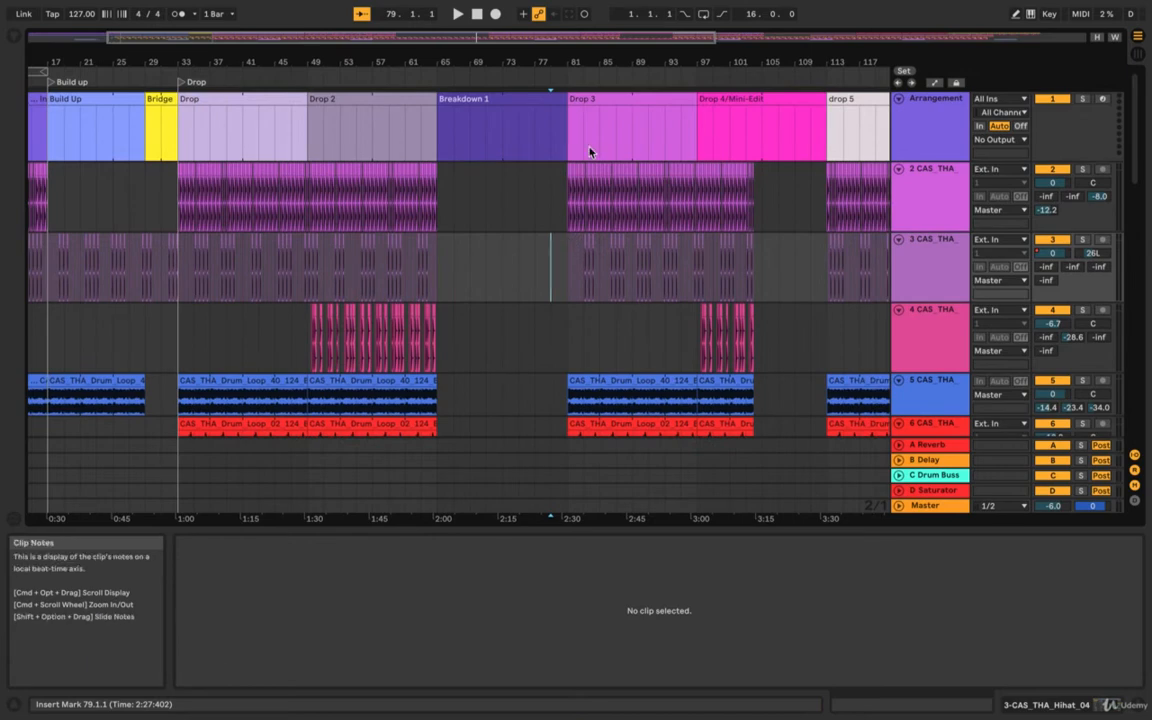
pyautogui.scroll(3, 589, 152)
pyautogui.scroll(-3, 589, 152)
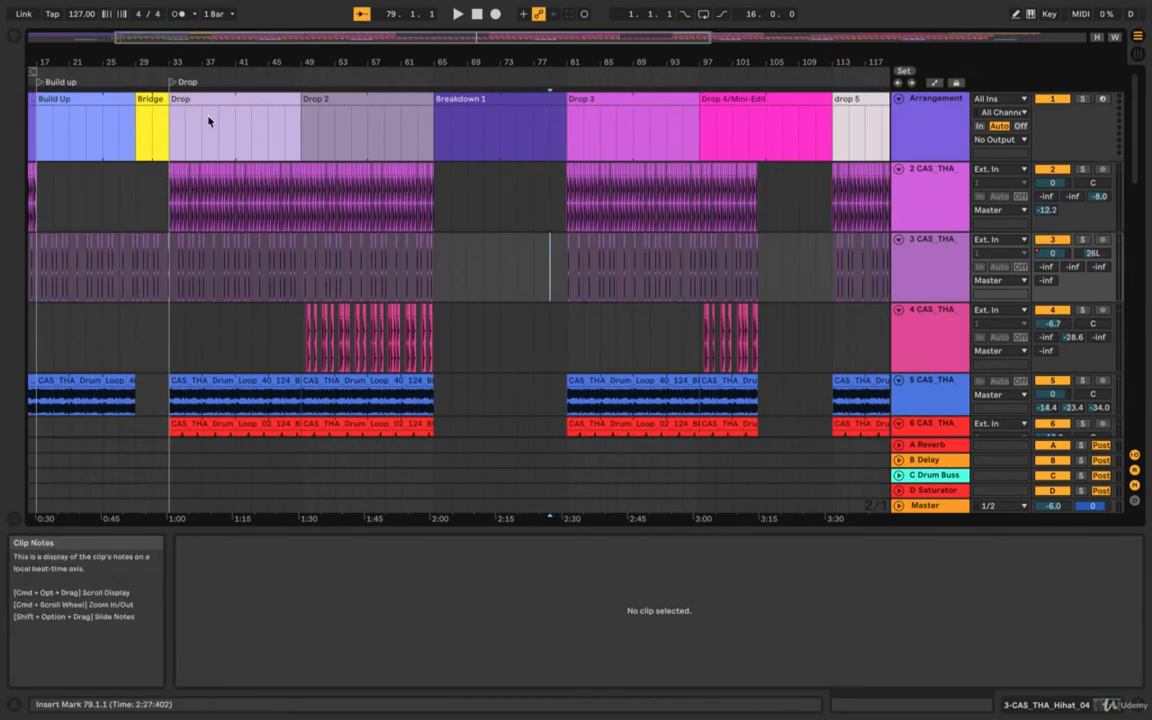
pyautogui.click(571, 218)
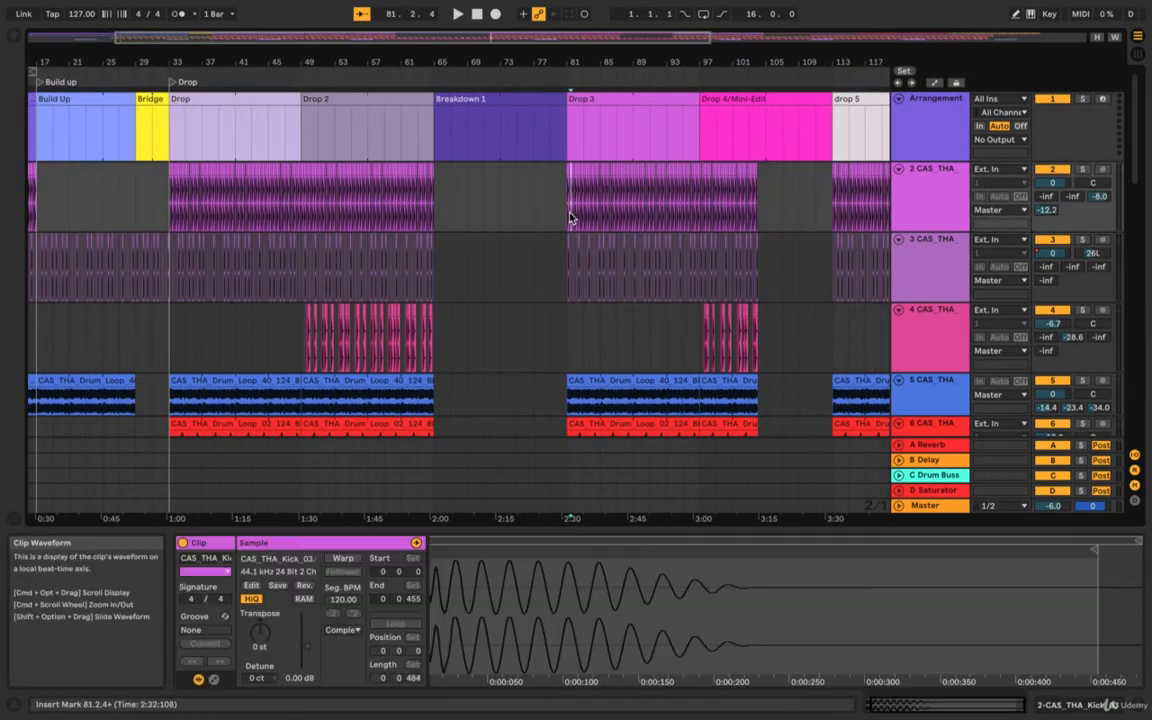
pyautogui.scroll(-10, 570, 218)
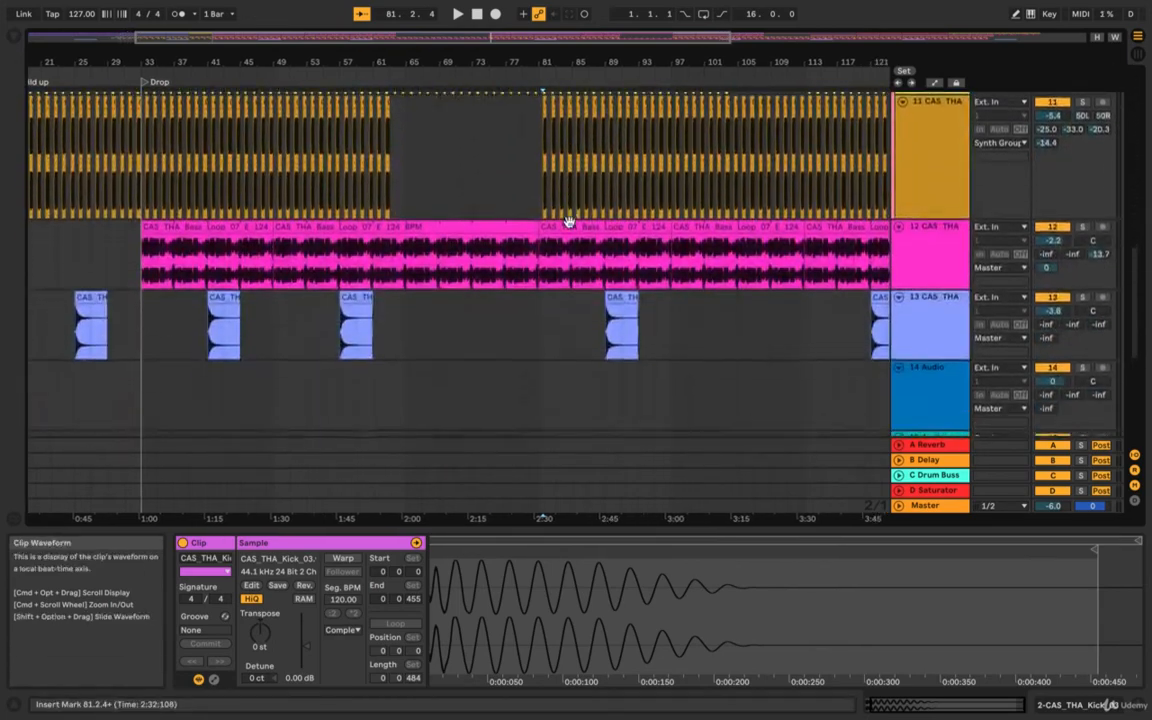
pyautogui.scroll(9, 570, 228)
pyautogui.scroll(-6, 570, 228)
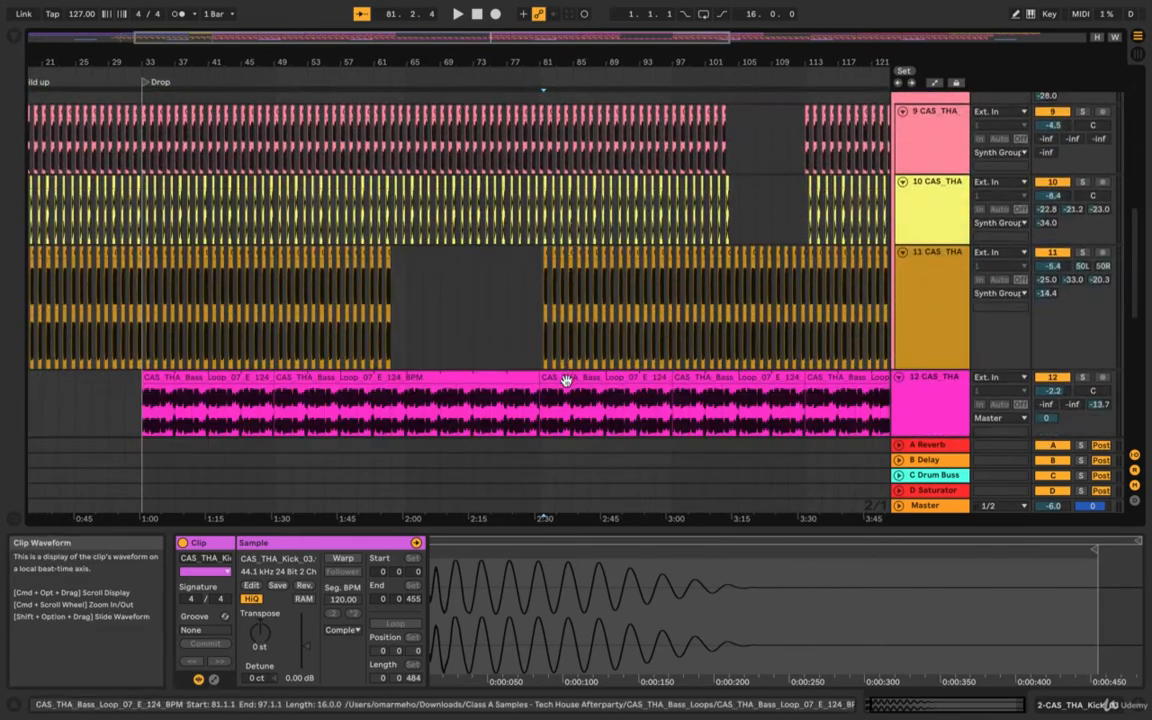
# Try transposing the track 12 bass loop at bar 81 by -4 semitones, and undo the change
pyautogui.click(567, 386)
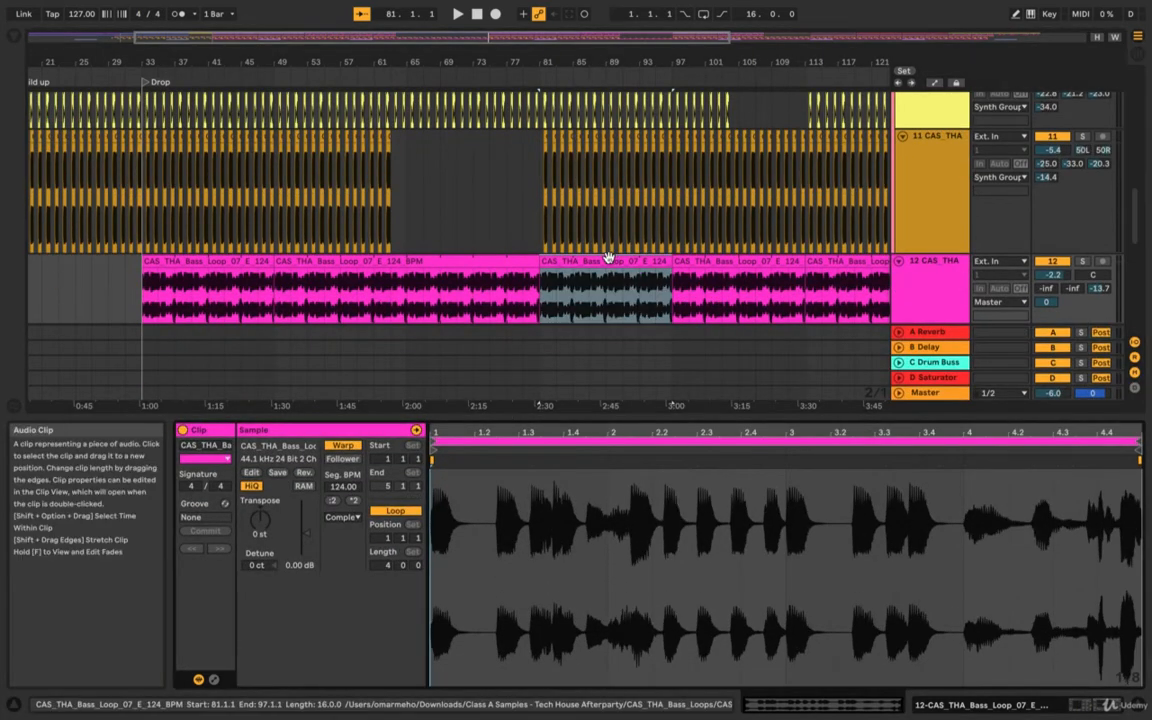
pyautogui.click(440, 200)
pyautogui.click(566, 259)
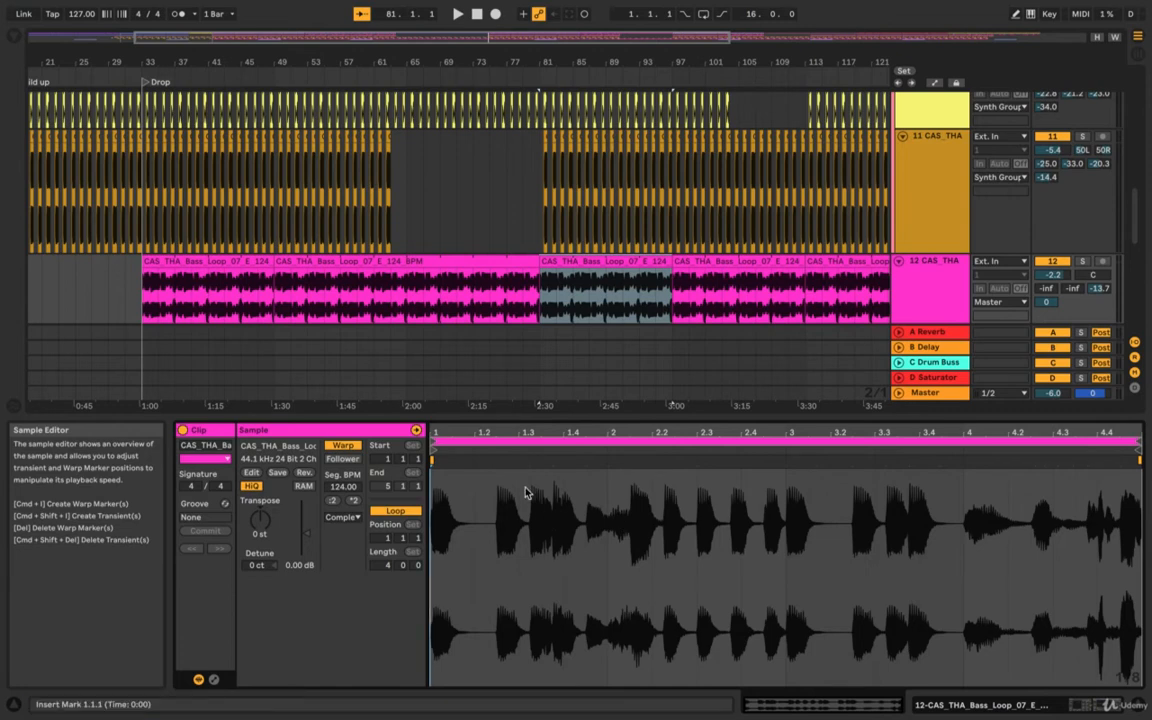
pyautogui.moveTo(618, 450)
pyautogui.mouseDown()
pyautogui.moveTo(618, 466)
pyautogui.moveTo(630, 458)
pyautogui.moveTo(612, 463)
pyautogui.moveTo(611, 430)
pyautogui.mouseUp()
pyautogui.press('super+z')
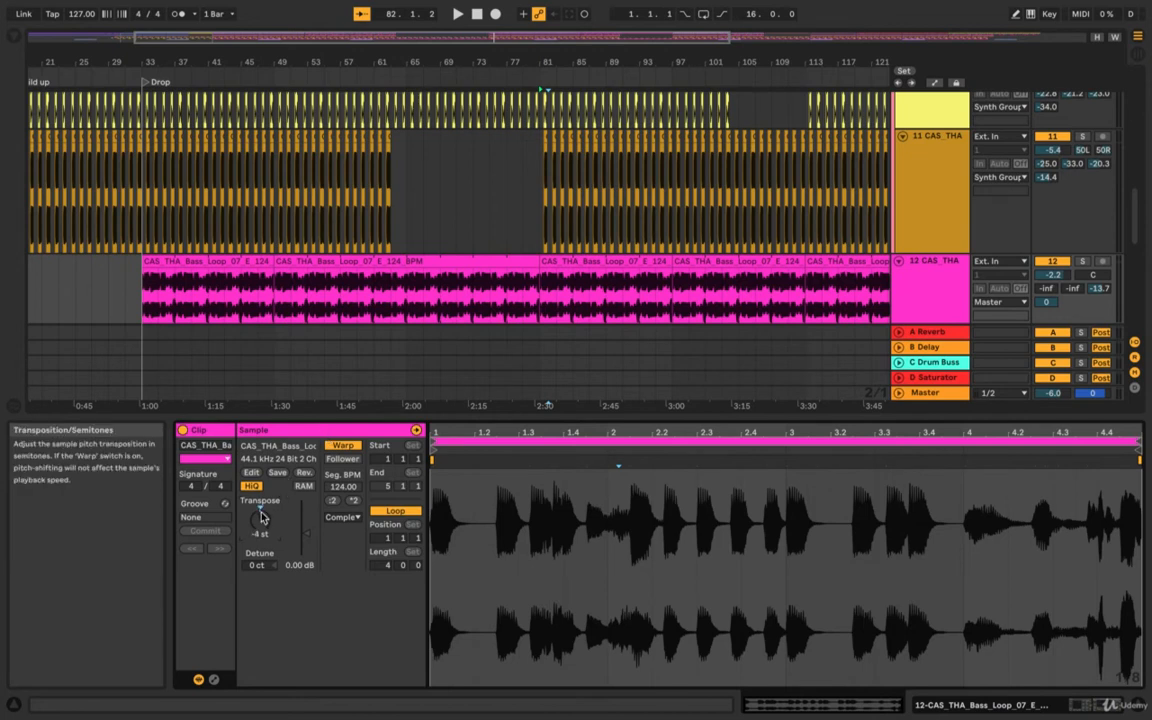
# Select the bass loop clip spanning bars 81 to 97 on track 12 and check its available warp modes
pyautogui.moveTo(396, 703)
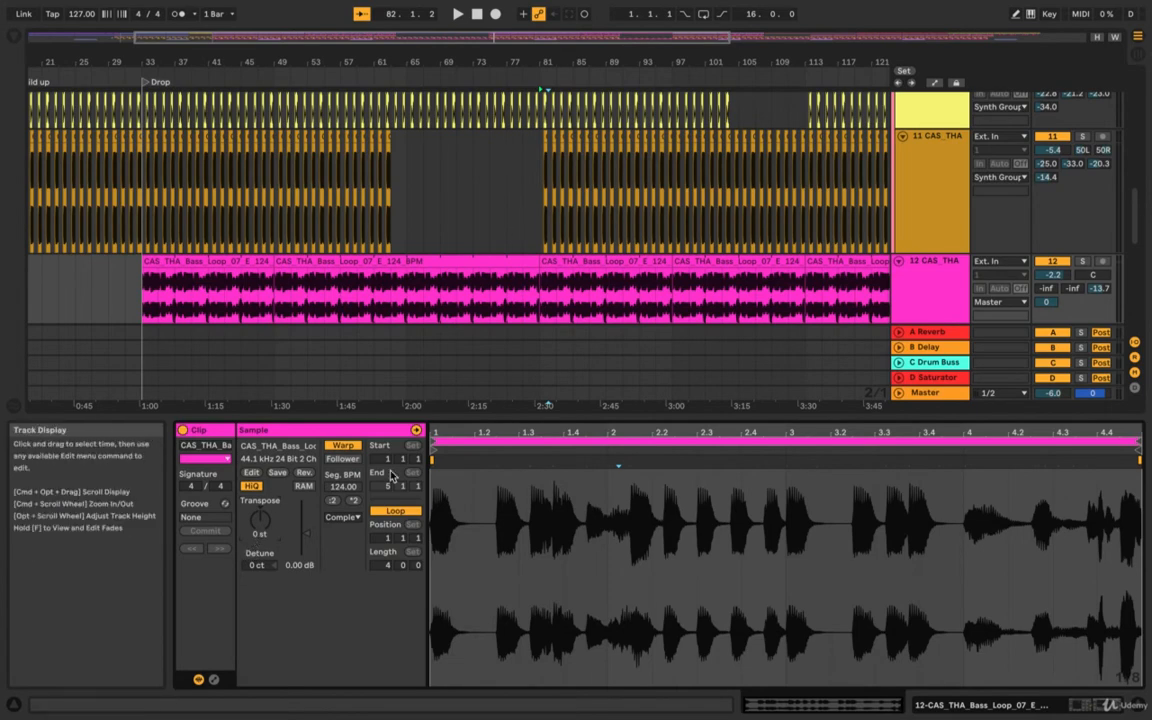
pyautogui.click(566, 262)
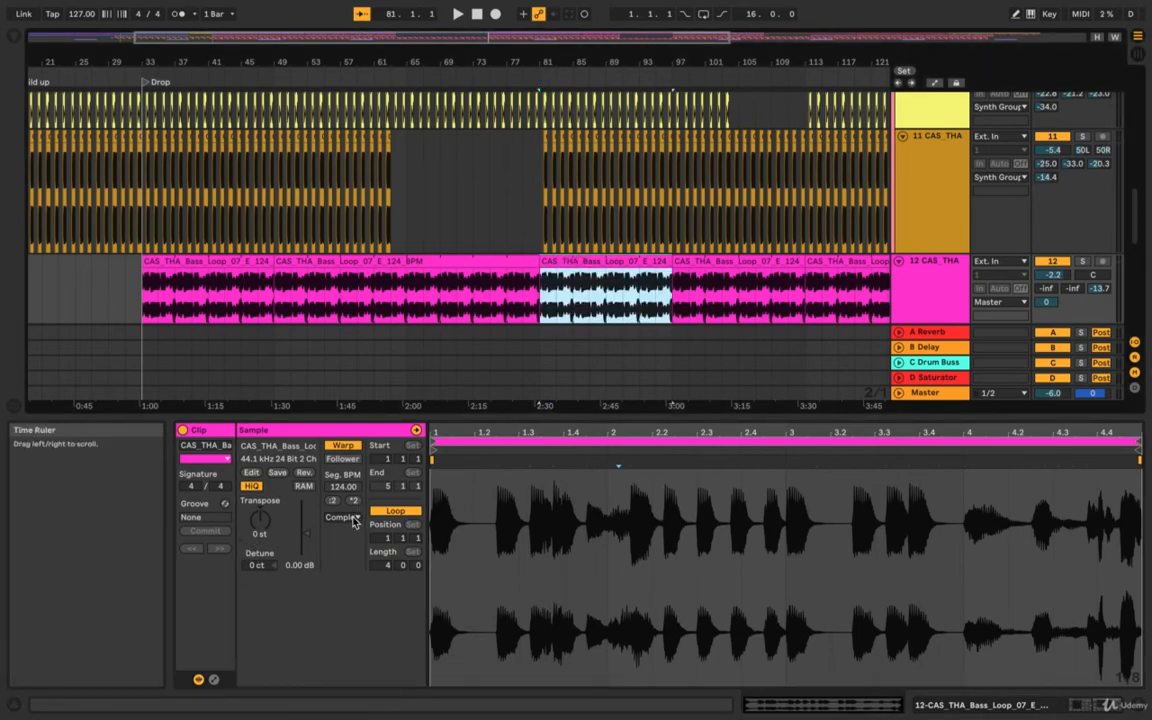
pyautogui.click(343, 520)
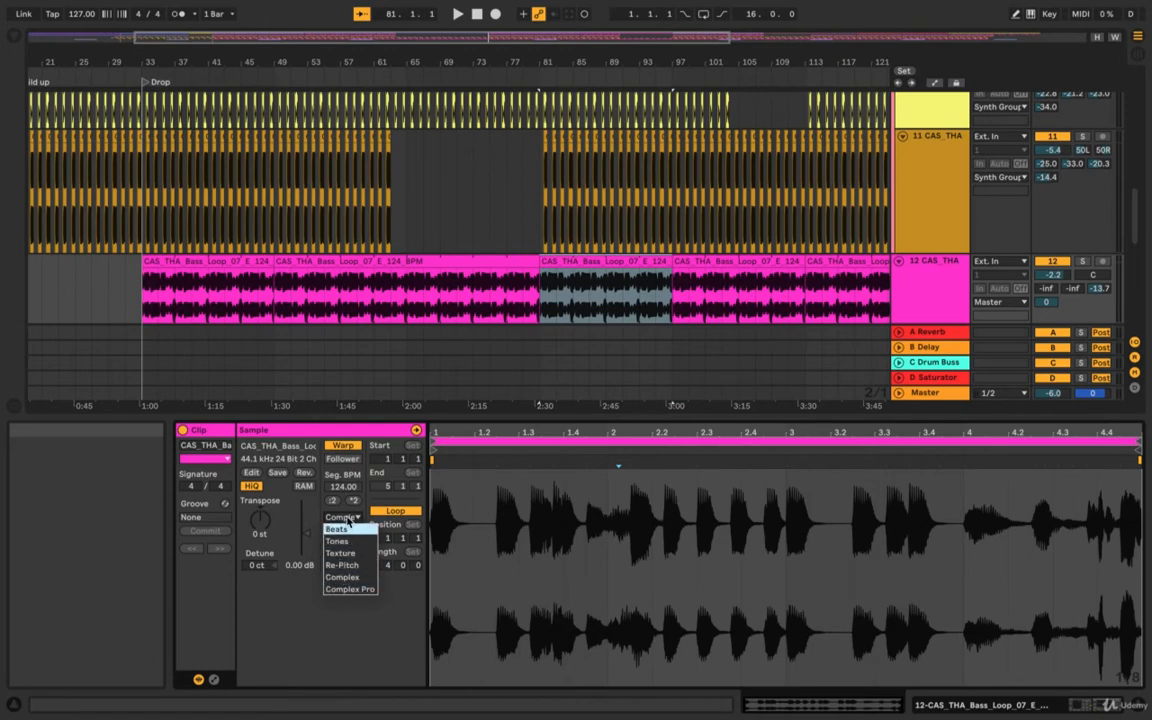
pyautogui.click(346, 521)
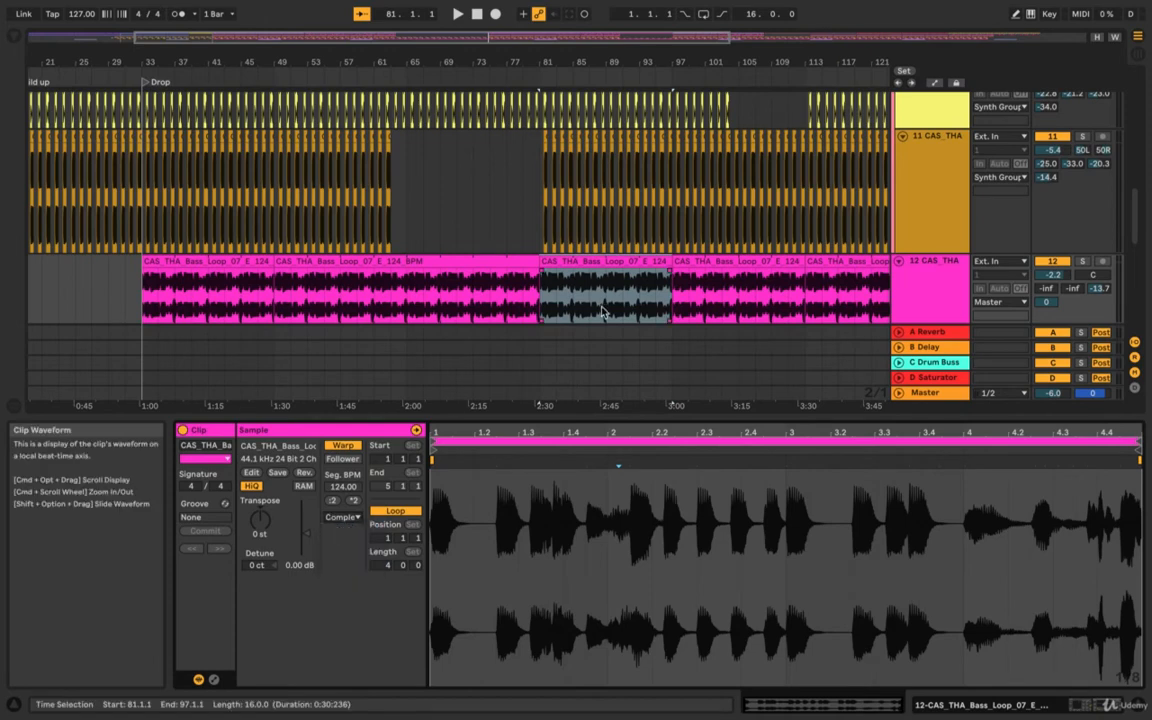
# Hide the clip detail view and select the Drop 4/Mini-Edit clip at bar 97 on the Arrangement track
pyautogui.doubleClick(613, 416)
pyautogui.scroll(10, 613, 421)
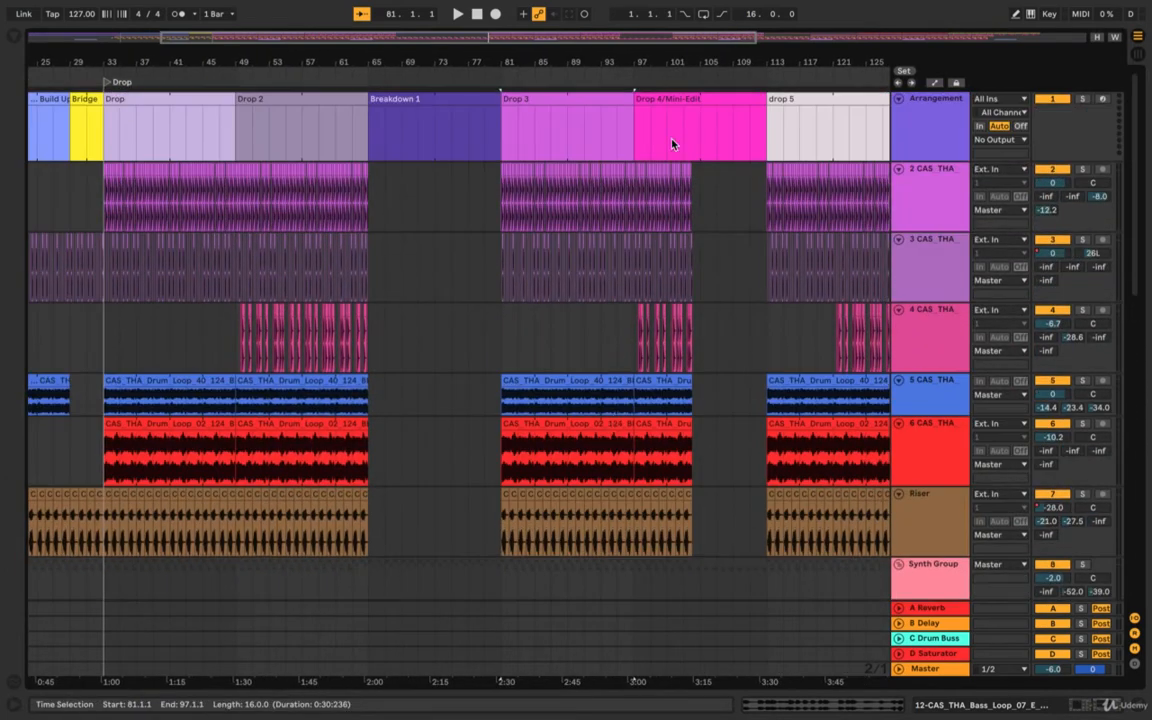
pyautogui.click(672, 144)
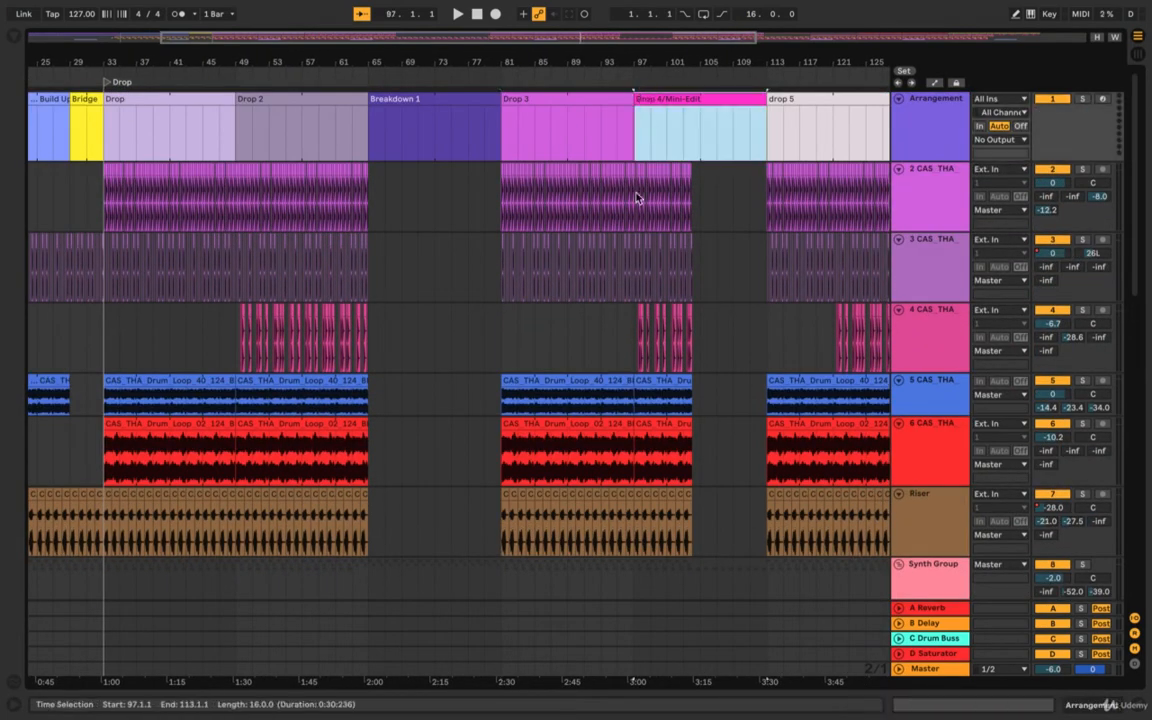
pyautogui.scroll(-2, 636, 195)
pyautogui.scroll(1, 637, 198)
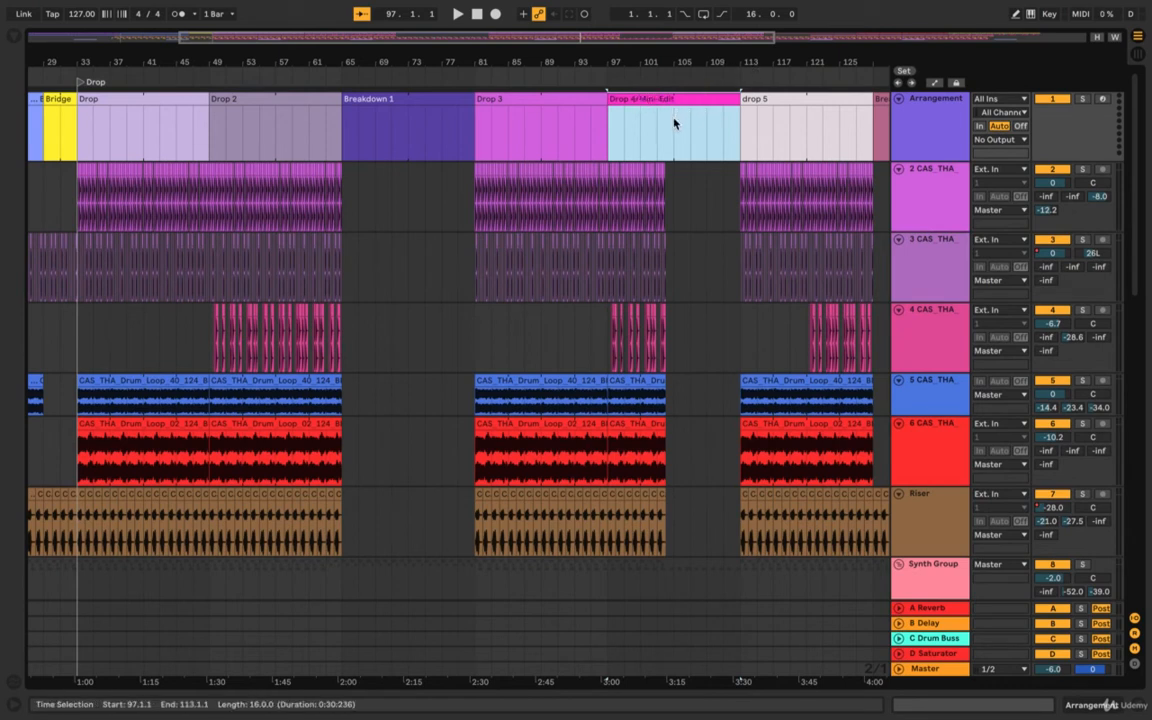
# Mark out the opening part of the Drop 4/Mini-Edit clip, from bar 97 to the drum cut-off at bar 104
pyautogui.moveTo(610, 128); pyautogui.dragTo(673, 138)
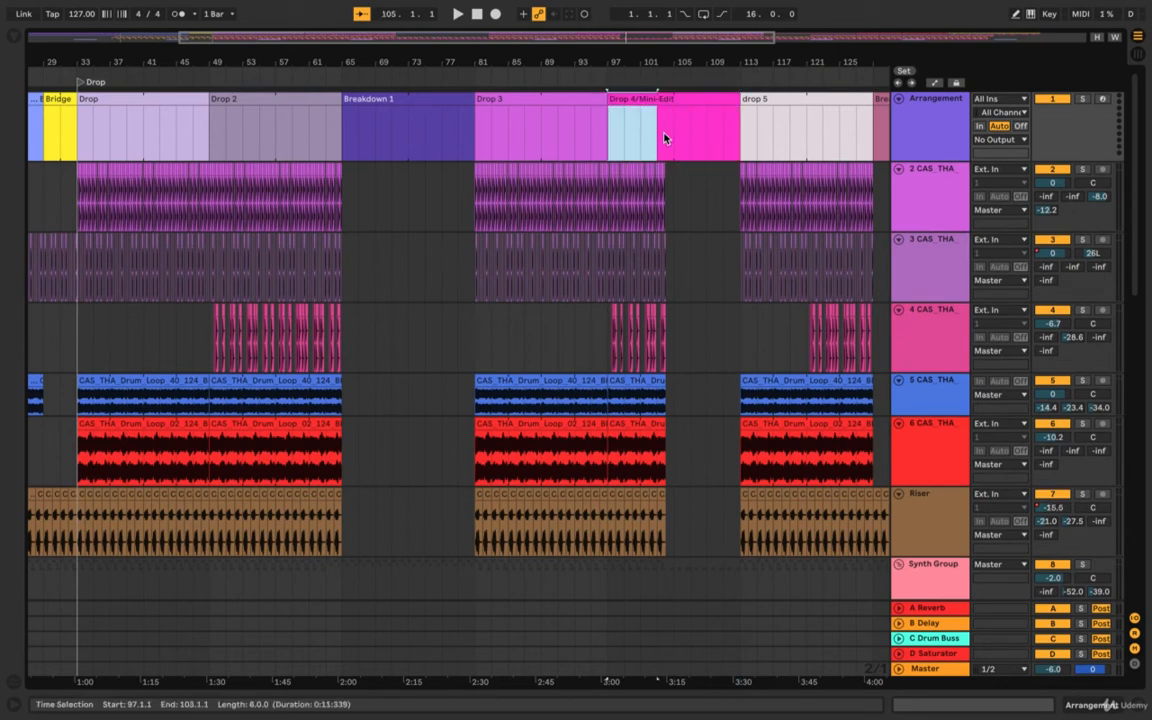
pyautogui.scroll(5, 665, 139)
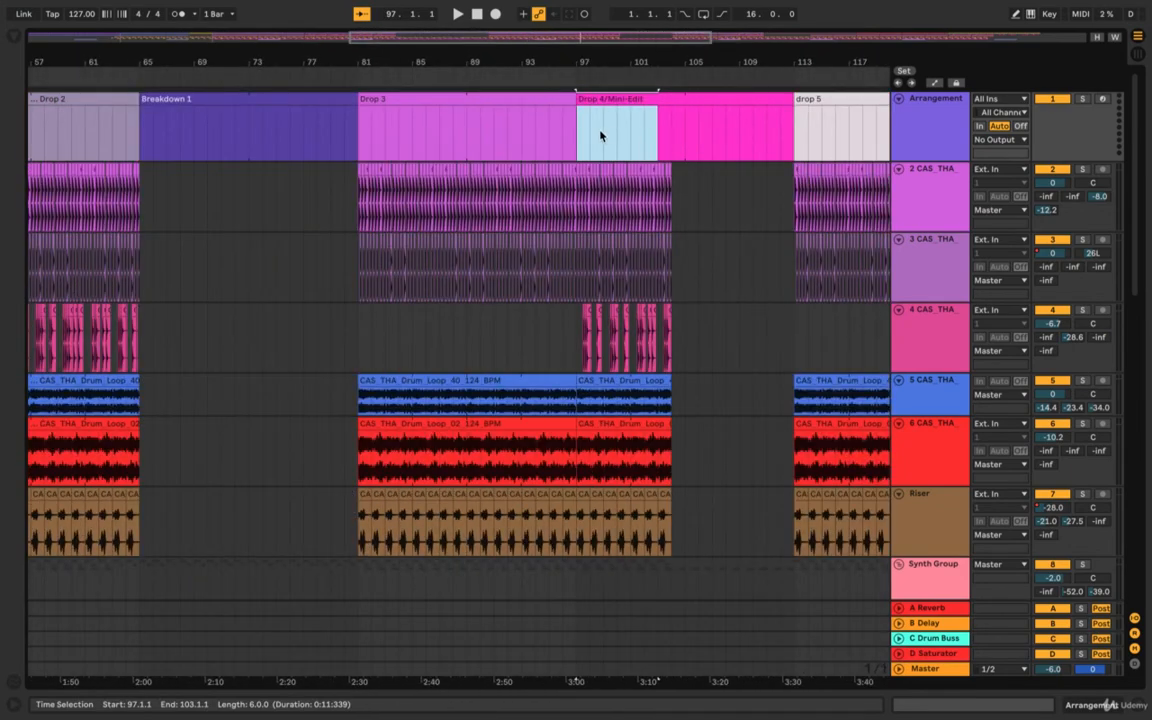
pyautogui.click(590, 133)
pyautogui.moveTo(581, 133); pyautogui.dragTo(657, 136)
pyautogui.click(672, 142)
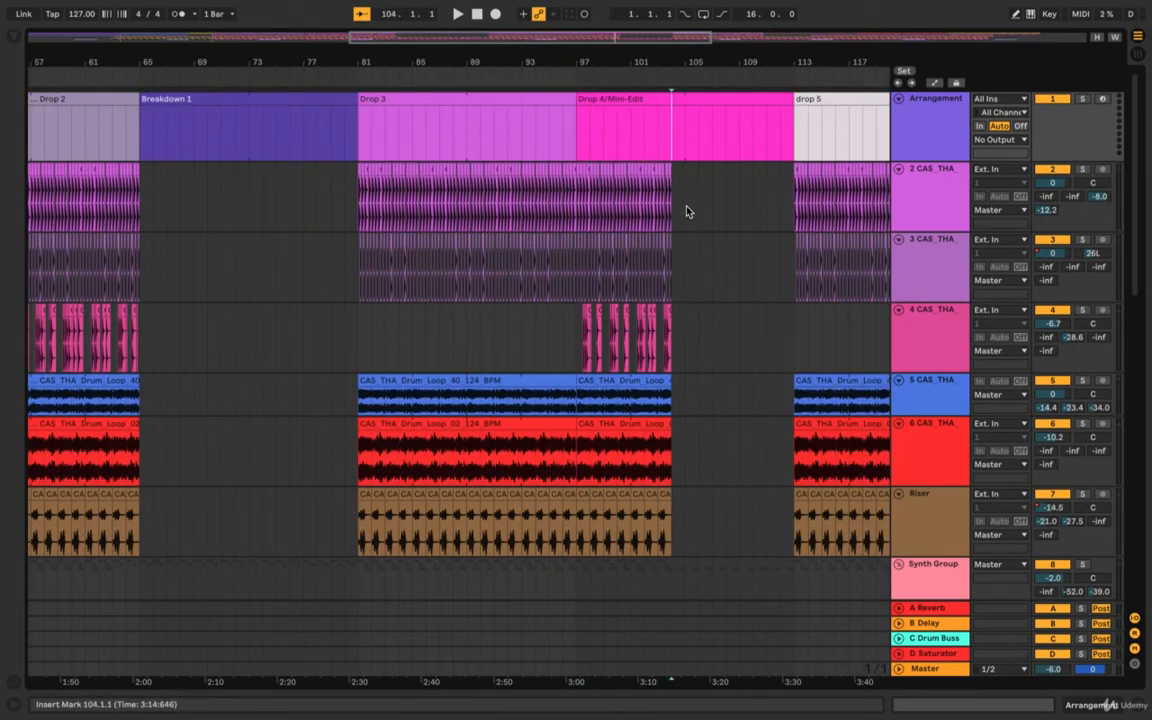
# Examine the drum, synth, bass and crash tracks under the second half of Drop 4/Mini-Edit
pyautogui.hscroll(2, 681, 221)
pyautogui.scroll(-1, 681, 221)
pyautogui.click(670, 211)
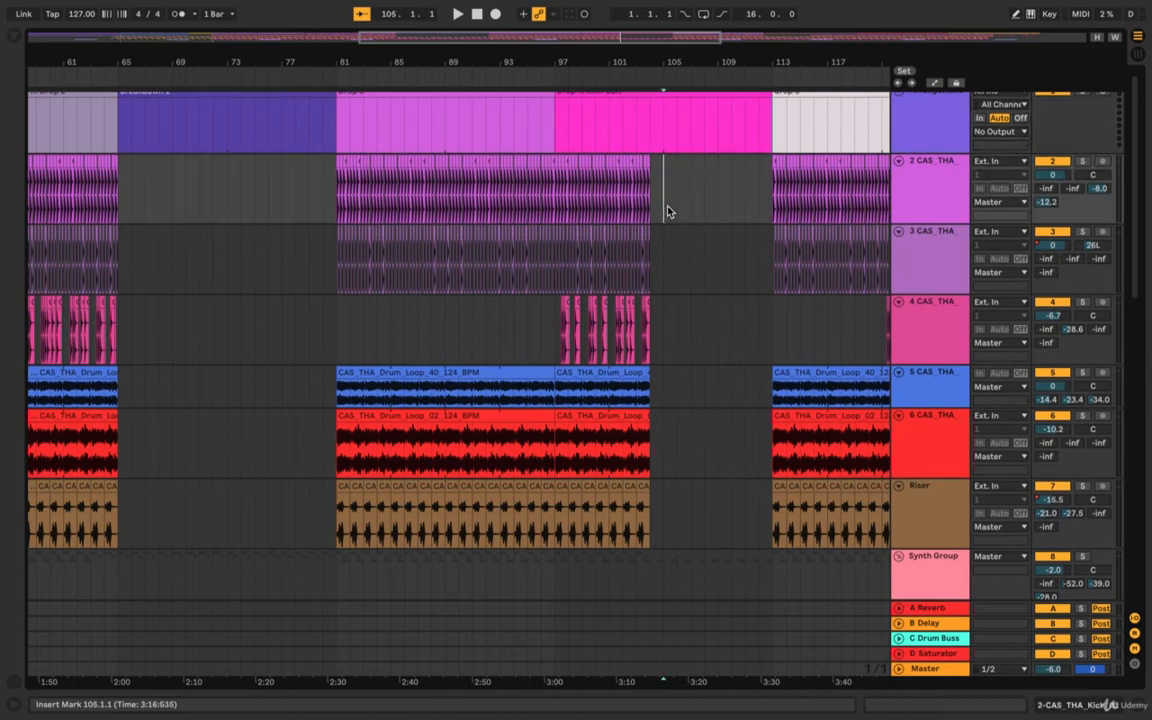
pyautogui.scroll(-10, 669, 211)
pyautogui.hscroll(1, 669, 211)
pyautogui.scroll(7, 669, 211)
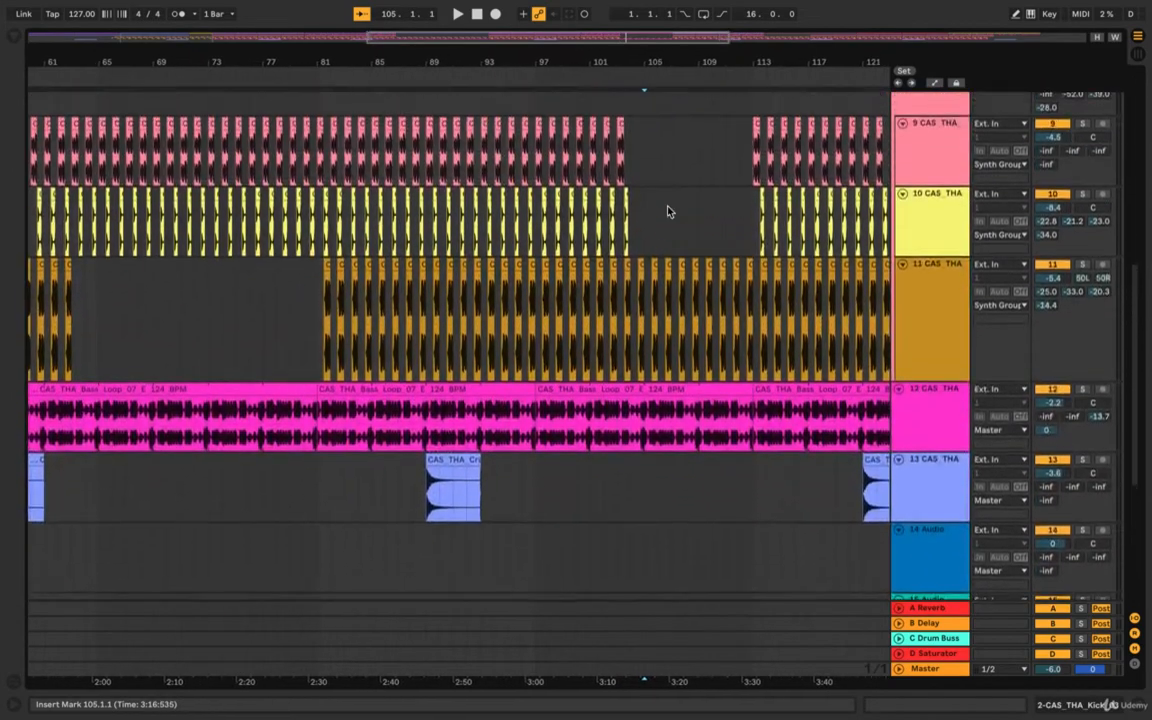
pyautogui.scroll(3, 669, 211)
pyautogui.hscroll(1, 669, 211)
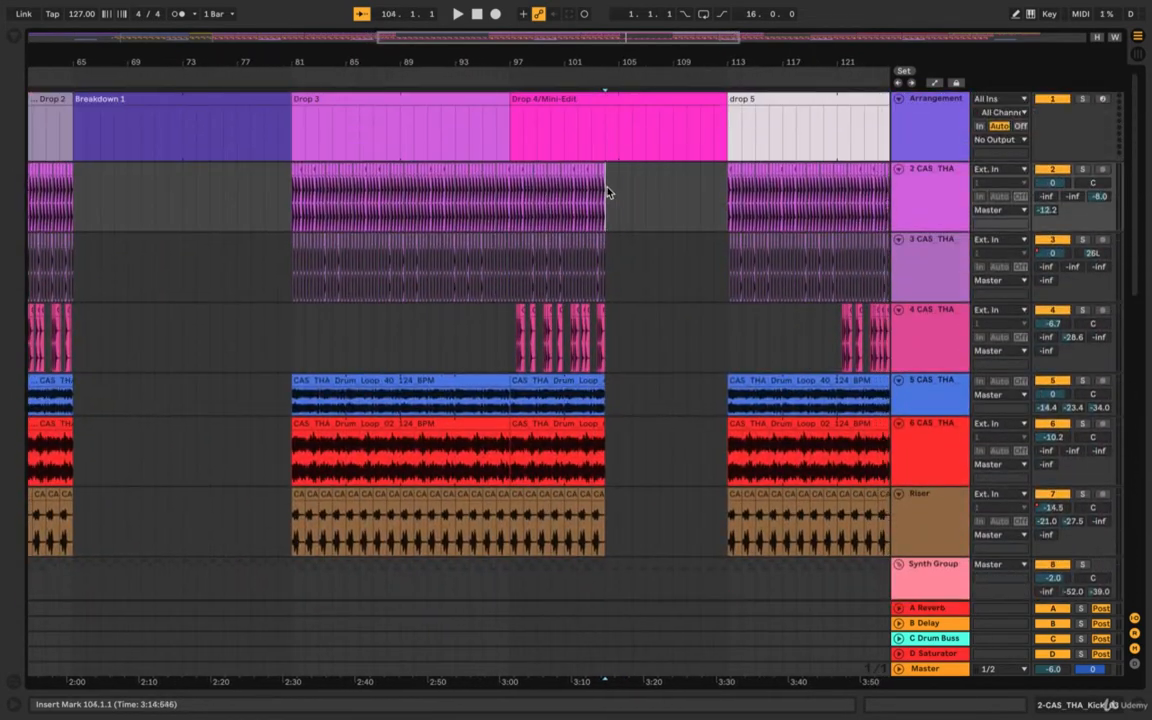
# Highlight the empty kick and hi-hat stretch between bars 104 and 113, before drop 5
pyautogui.moveTo(608, 192); pyautogui.dragTo(726, 241)
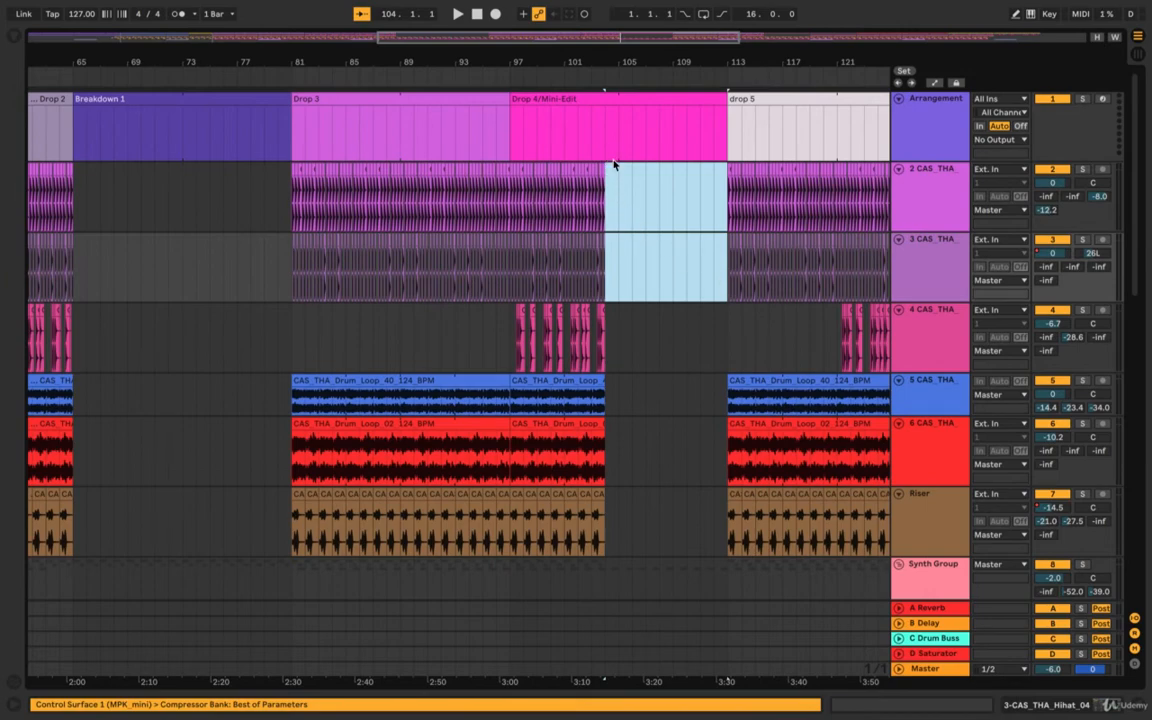
pyautogui.click(632, 184)
pyautogui.moveTo(622, 188); pyautogui.dragTo(734, 275)
pyautogui.click(725, 274)
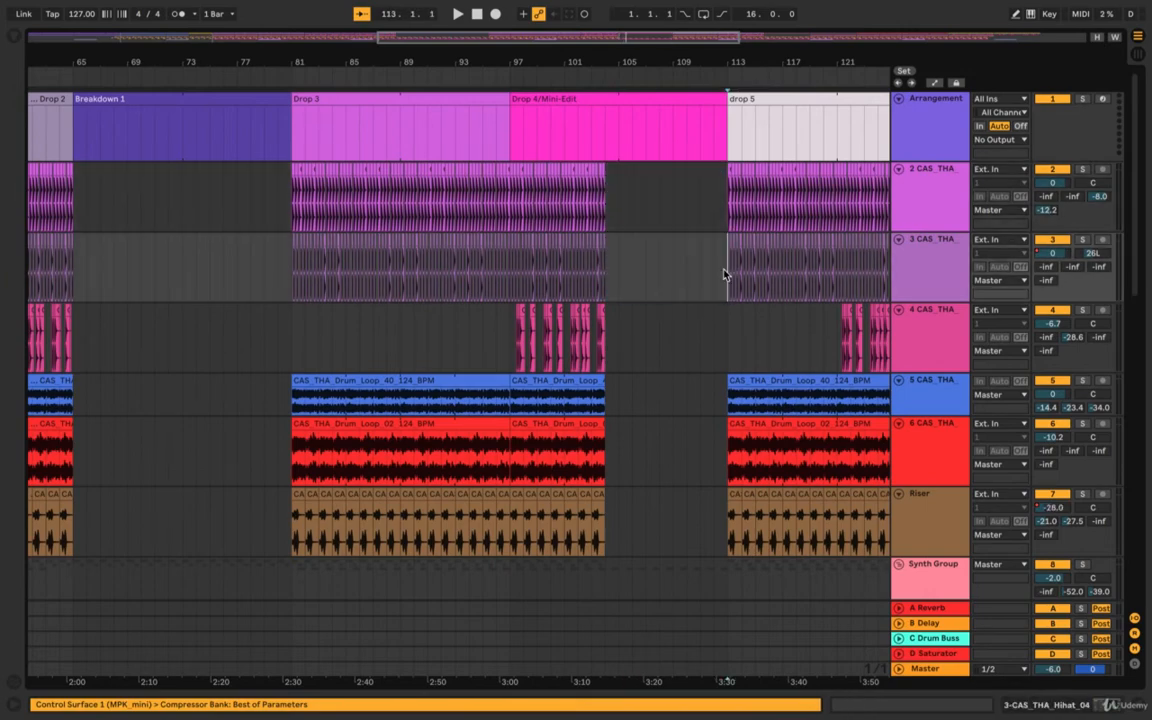
# Review the drum and percussion tracks under drop 5, starting at bar 113, against the preceding drops
pyautogui.hscroll(1, 679, 254)
pyautogui.scroll(-7, 679, 254)
pyautogui.scroll(7, 679, 254)
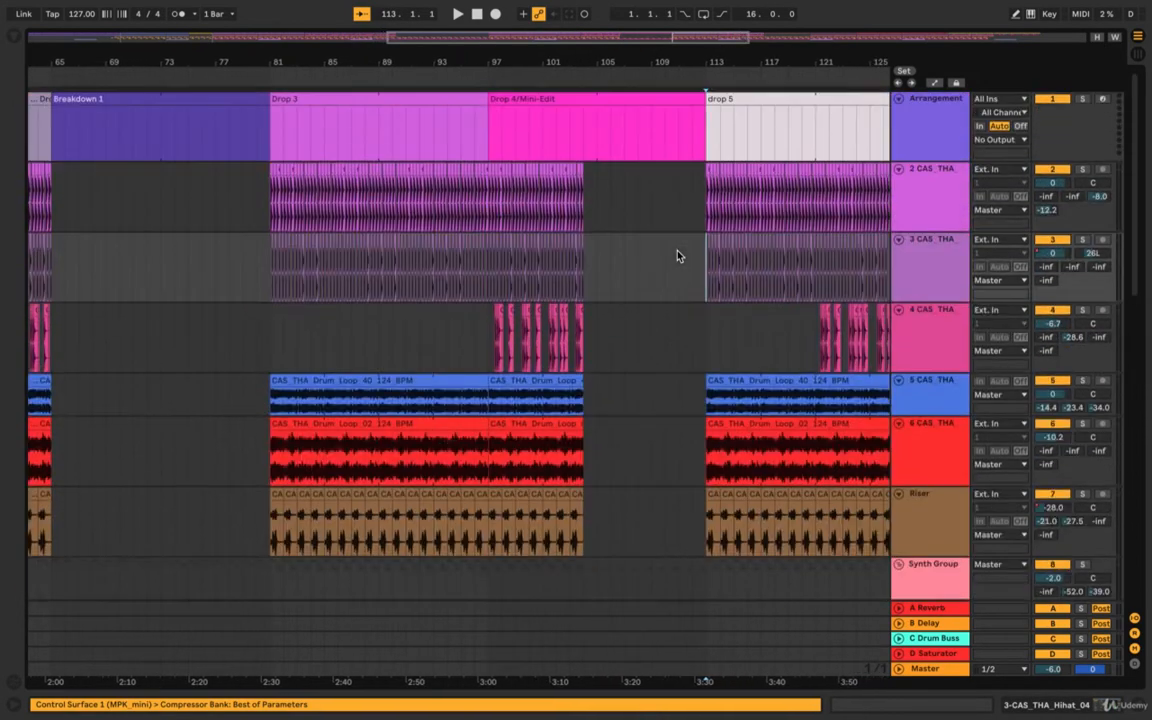
pyautogui.hscroll(3, 677, 256)
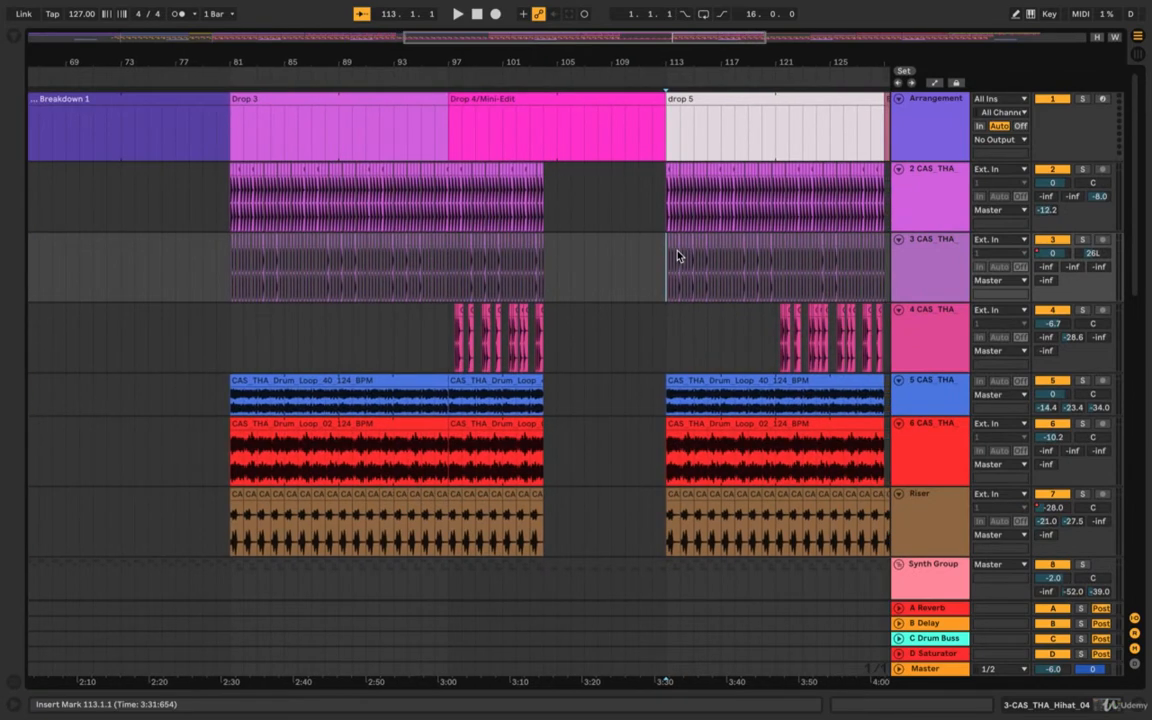
pyautogui.hscroll(4, 677, 256)
pyautogui.scroll(-4, 677, 256)
pyautogui.scroll(4, 678, 256)
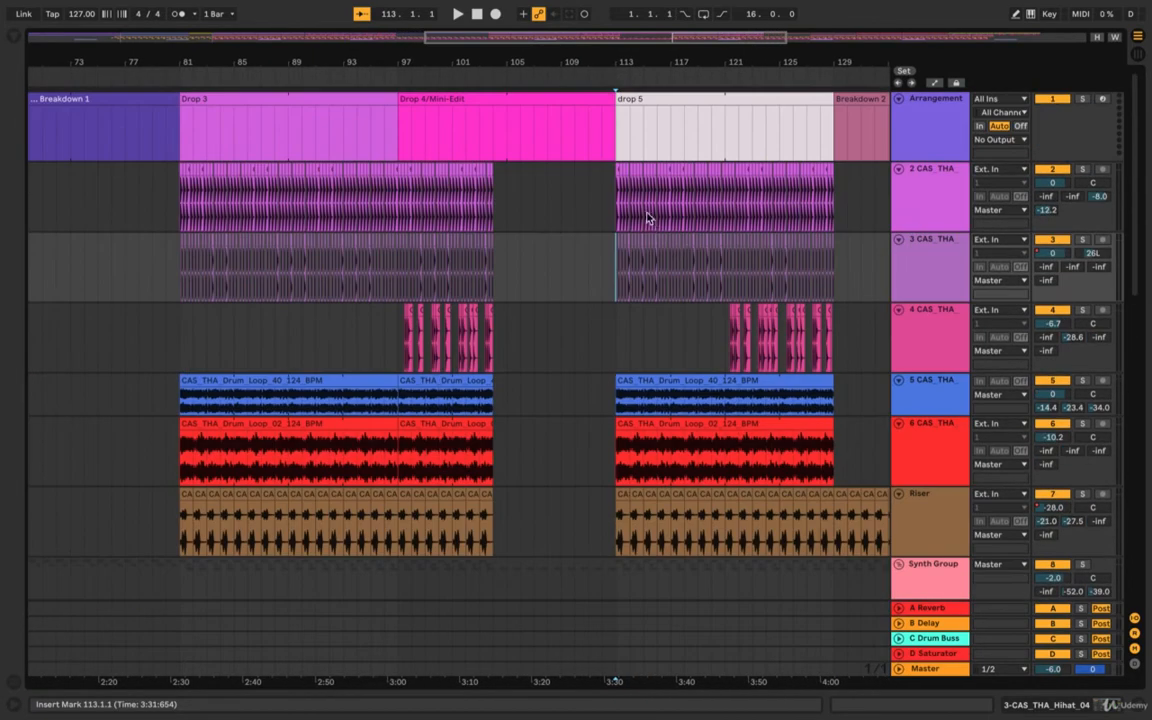
pyautogui.scroll(-5, 631, 170)
pyautogui.scroll(-1, 632, 172)
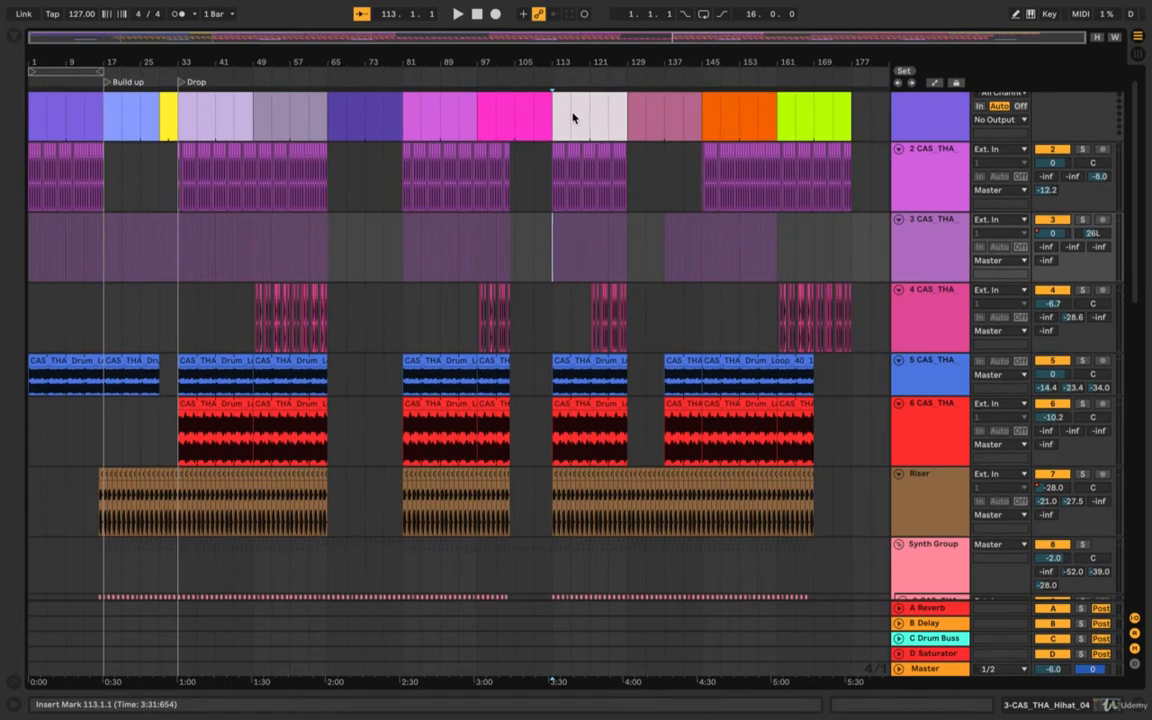
# Highlight the drop 5 section from bar 113 to 129 across the Arrangement, drum and Riser tracks
pyautogui.scroll(2, 574, 118)
pyautogui.moveTo(558, 122); pyautogui.dragTo(626, 336)
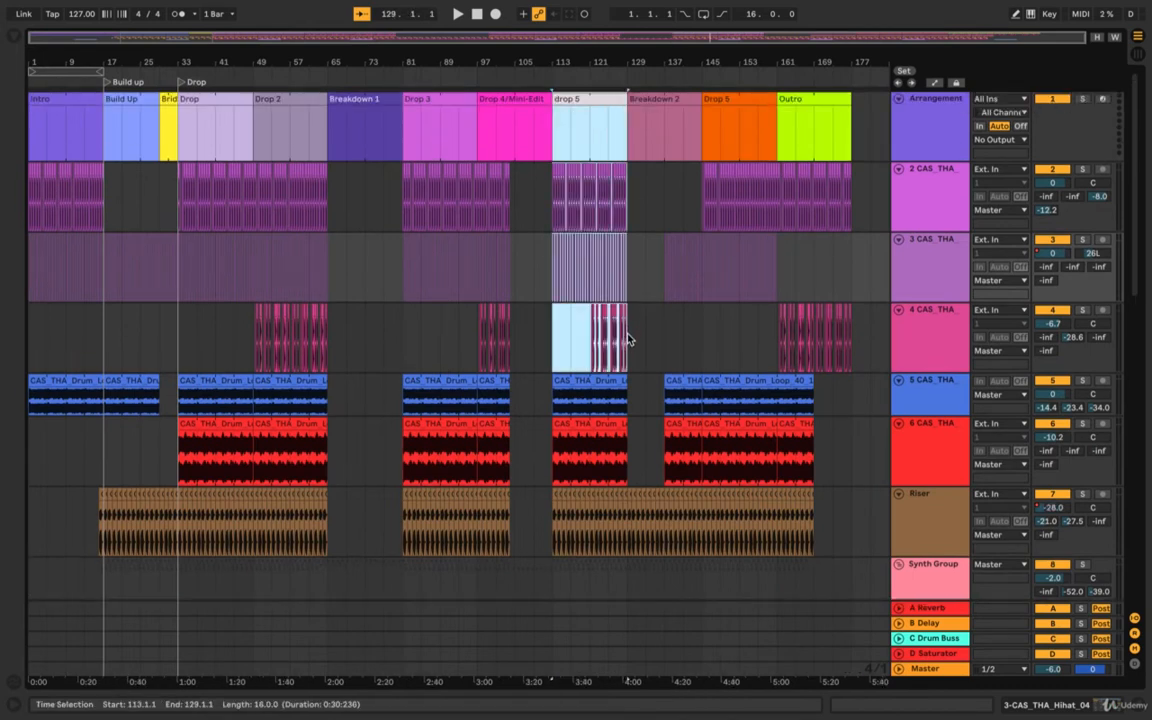
pyautogui.click(561, 149)
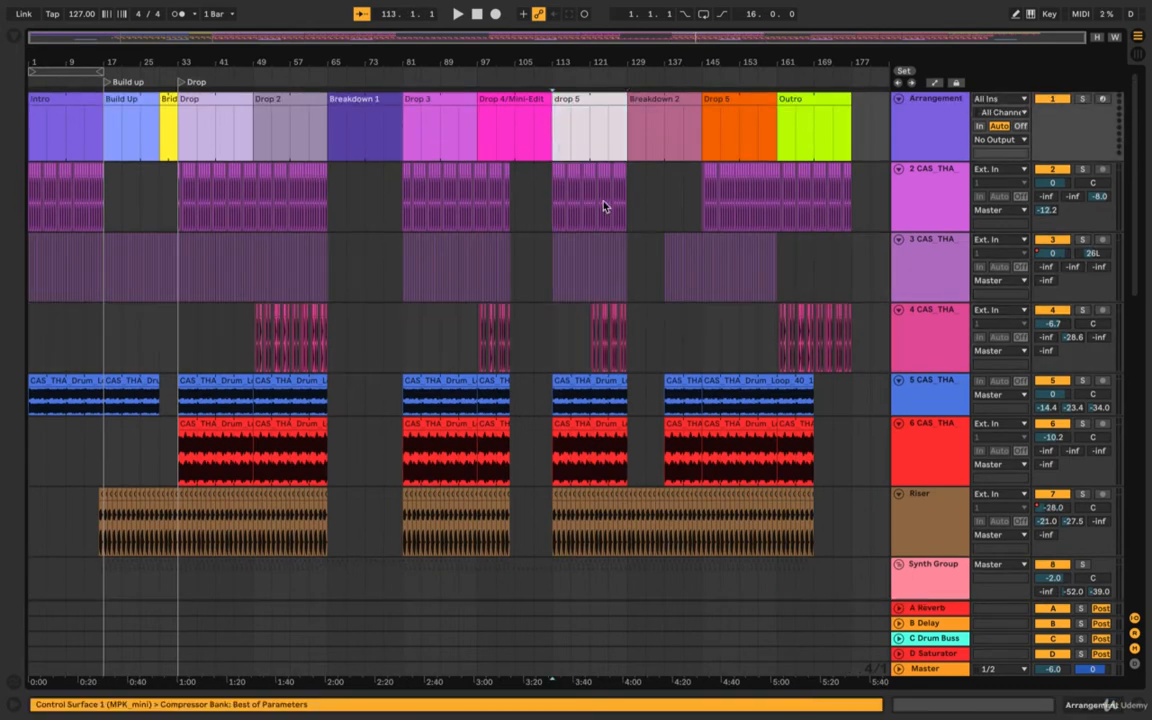
pyautogui.moveTo(603, 207); pyautogui.dragTo(622, 548)
pyautogui.scroll(-6, 622, 548)
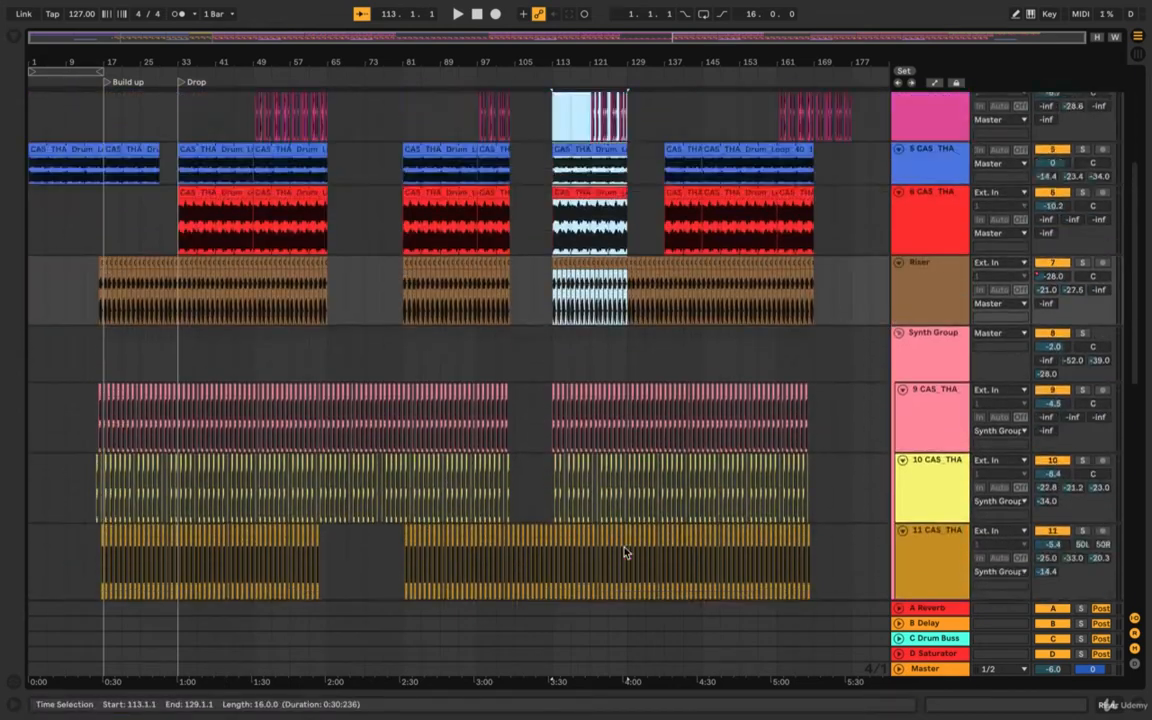
pyautogui.scroll(4, 577, 231)
pyautogui.scroll(3, 576, 231)
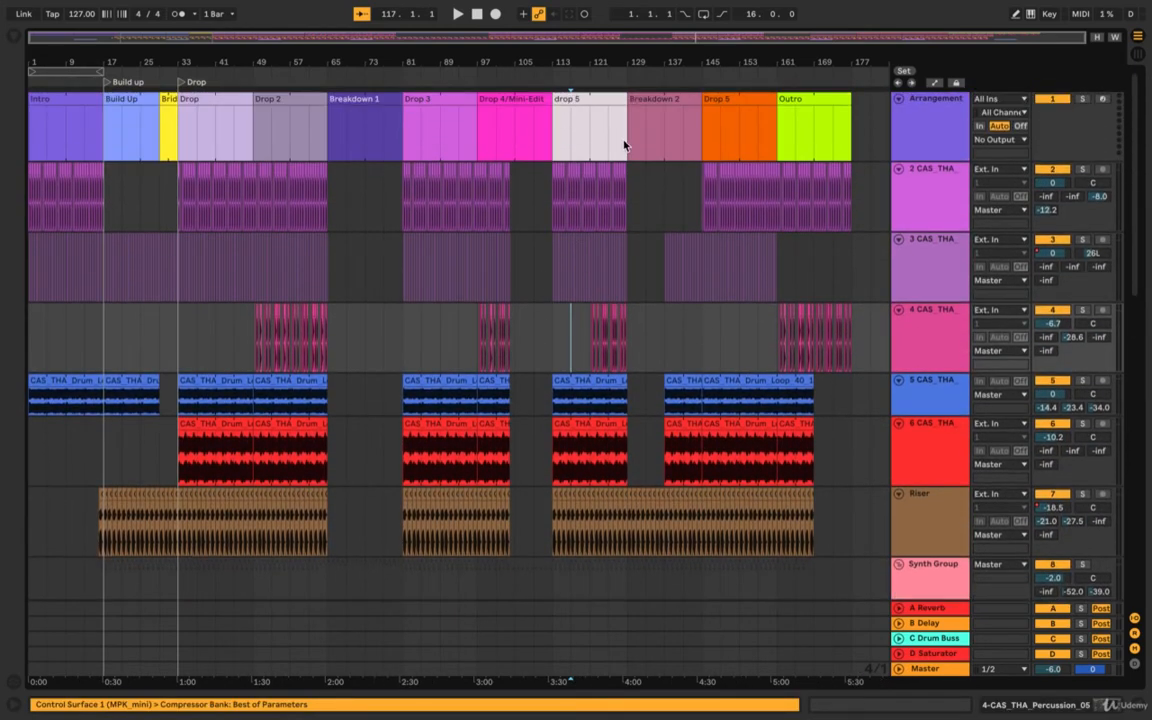
# Select the Breakdown 2 clip spanning bars 129 to 145 and review the tracks beneath it
pyautogui.scroll(5, 641, 112)
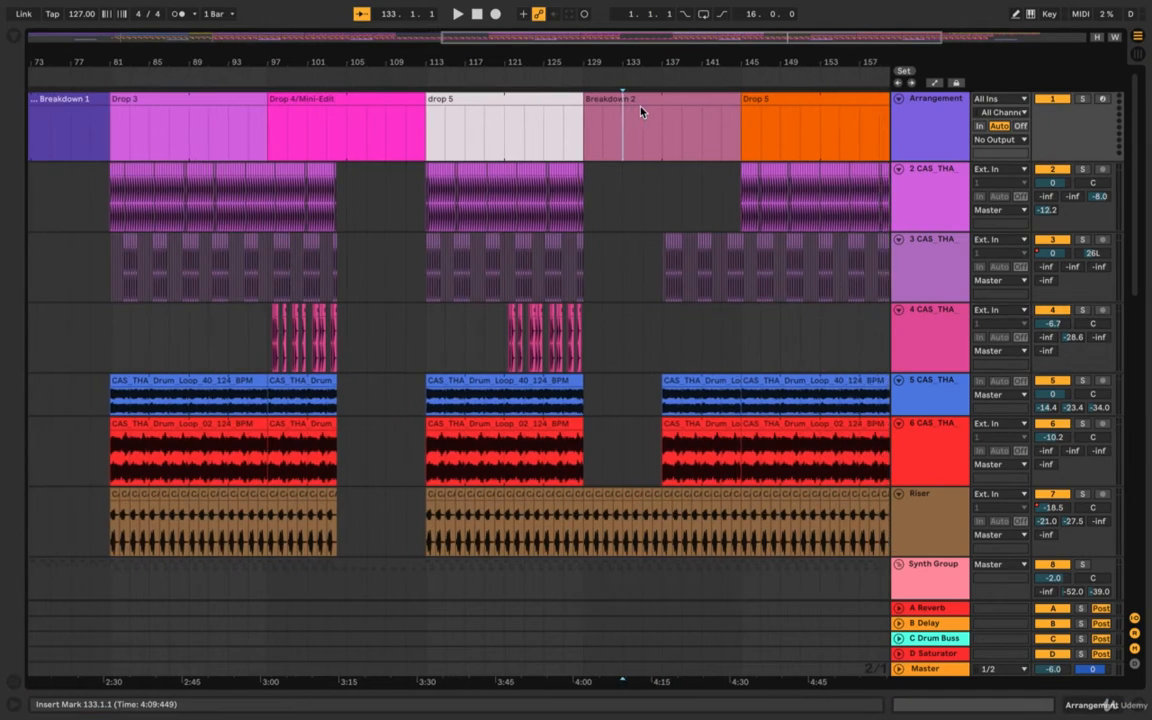
pyautogui.click(628, 102)
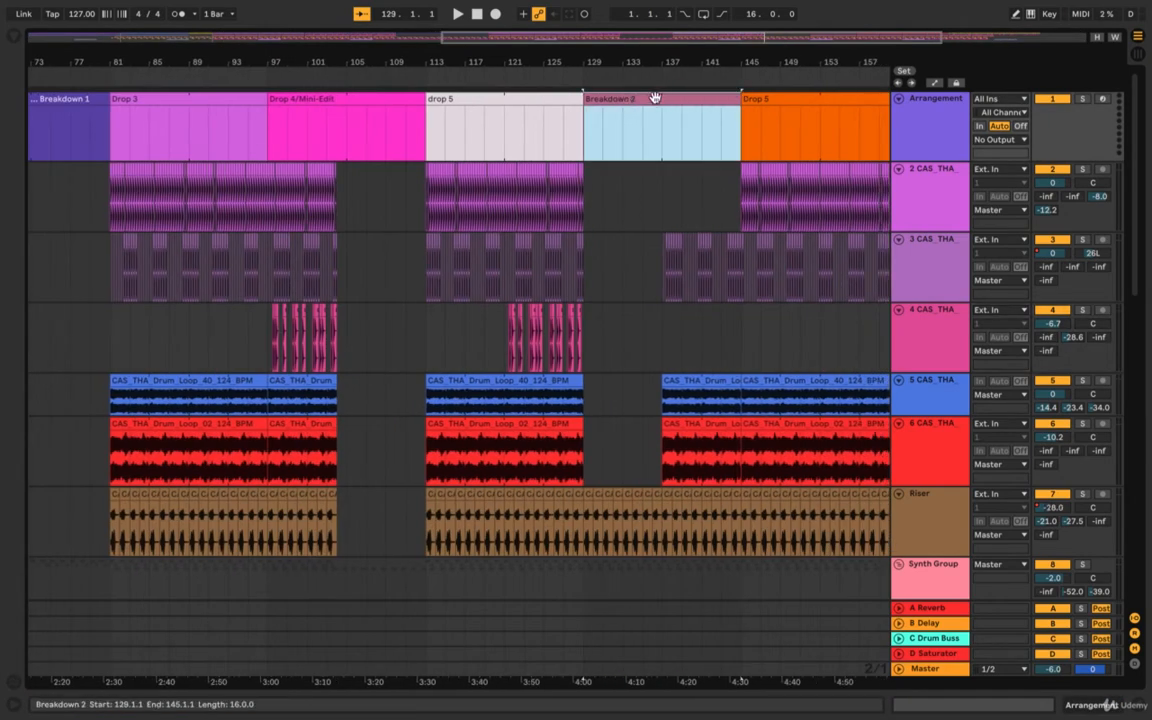
pyautogui.click(598, 156)
pyautogui.click(591, 180)
pyautogui.scroll(-2, 591, 180)
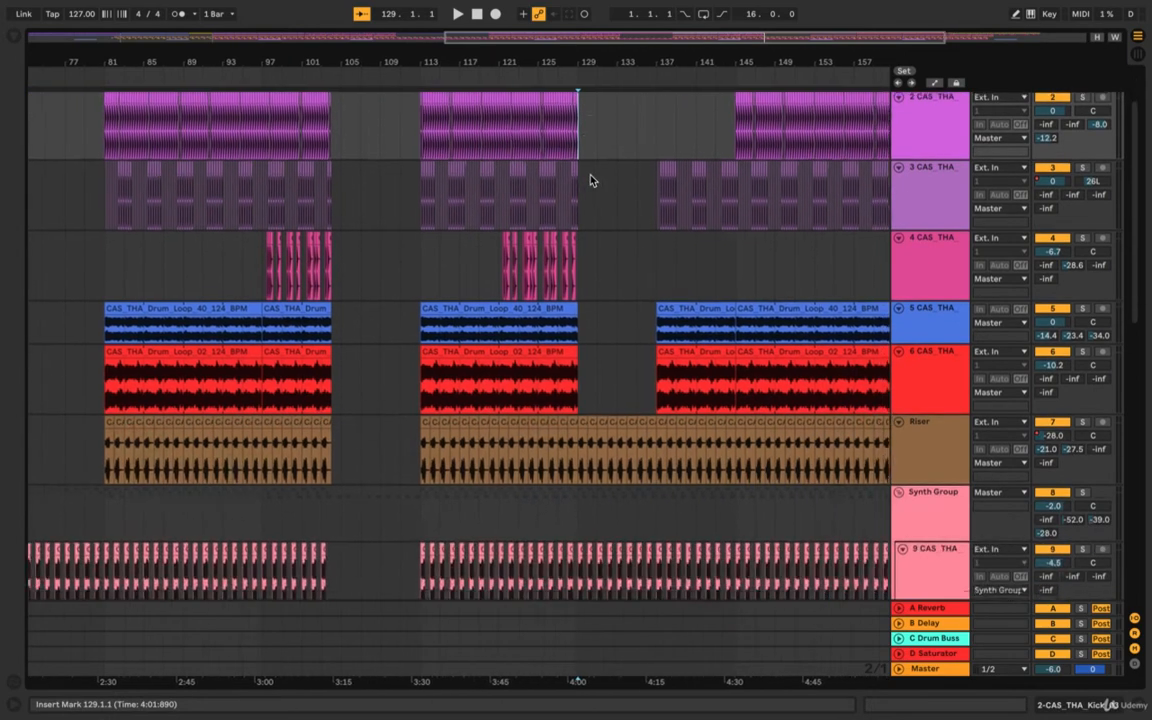
pyautogui.scroll(2, 591, 180)
pyautogui.scroll(-5, 590, 180)
pyautogui.scroll(6, 590, 180)
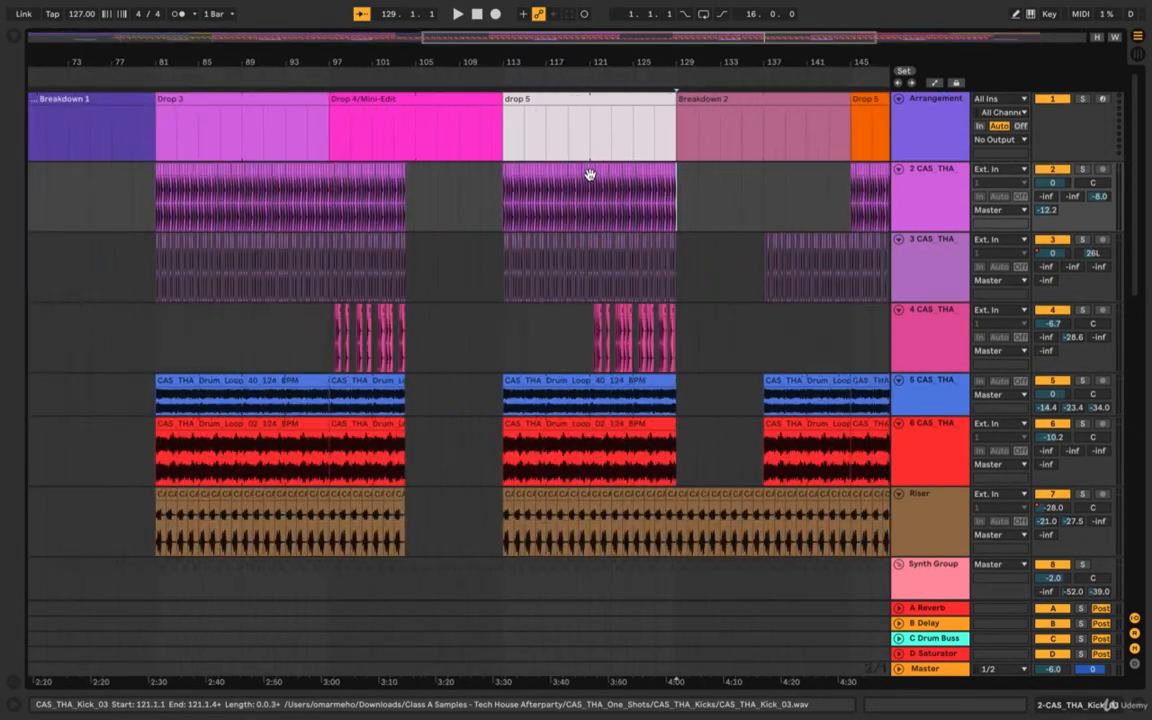
# Highlight the empty kick and hi-hat stretch from bar 129 to 137 and inspect the hi-hat entry at bar 137
pyautogui.hscroll(1, 590, 185)
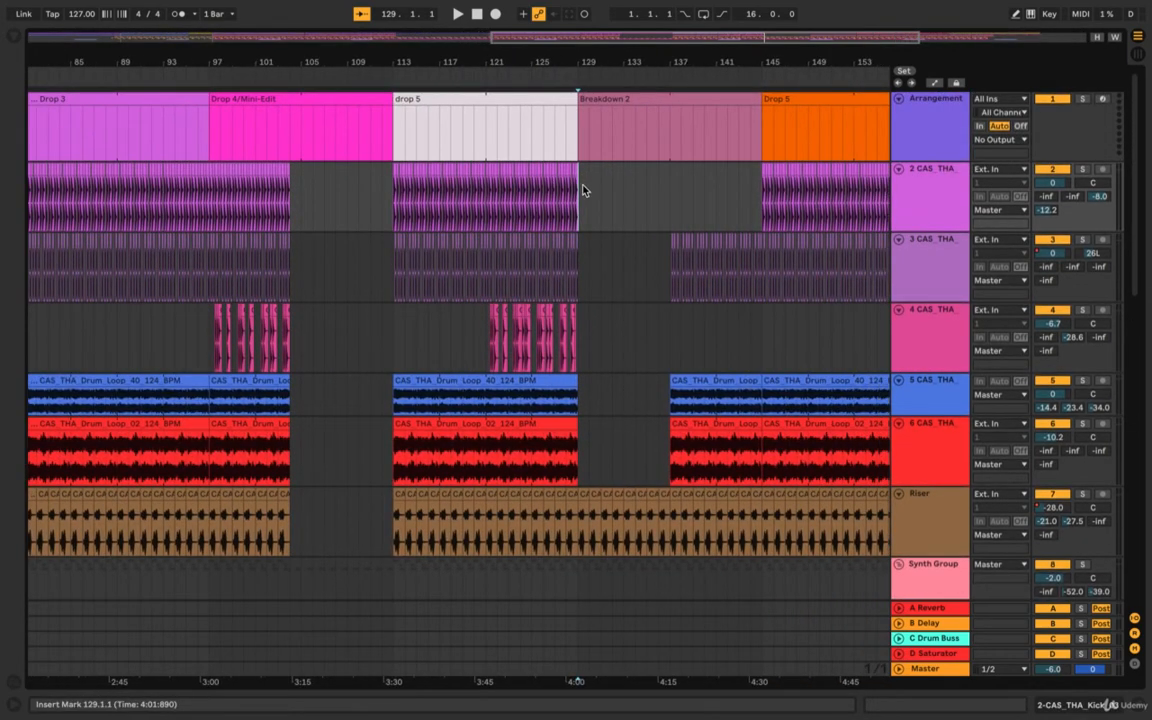
pyautogui.moveTo(581, 211); pyautogui.dragTo(670, 280)
pyautogui.click(672, 280)
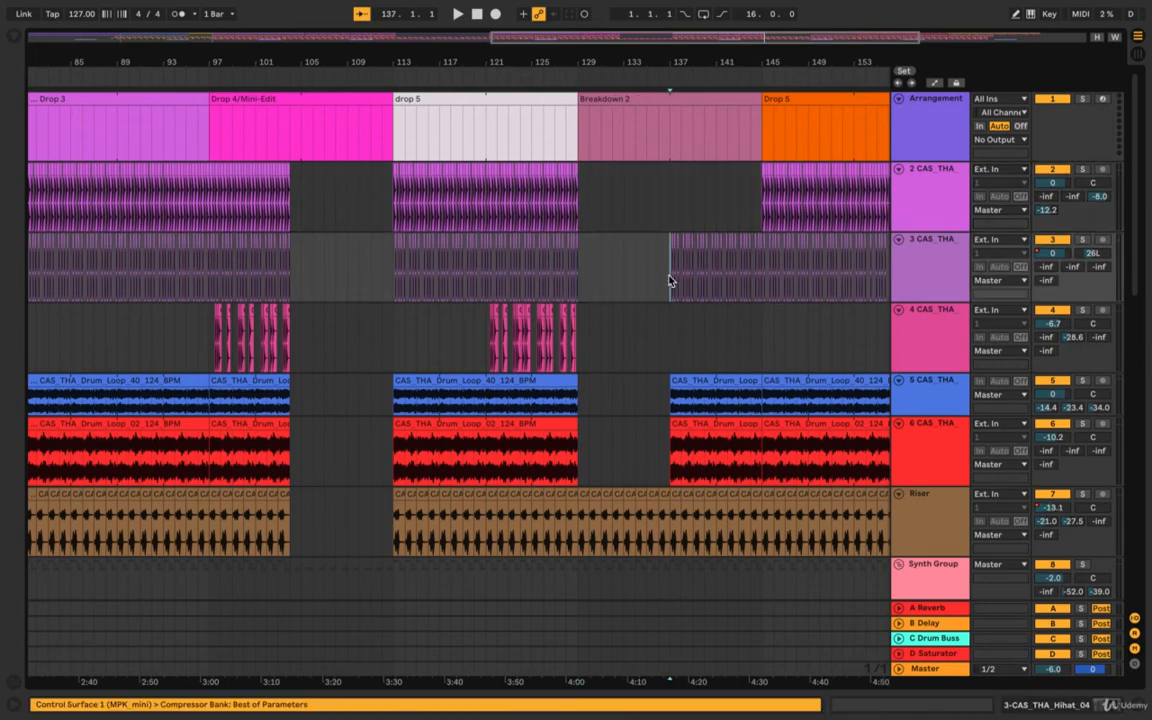
pyautogui.scroll(3, 680, 275)
pyautogui.scroll(4, 678, 275)
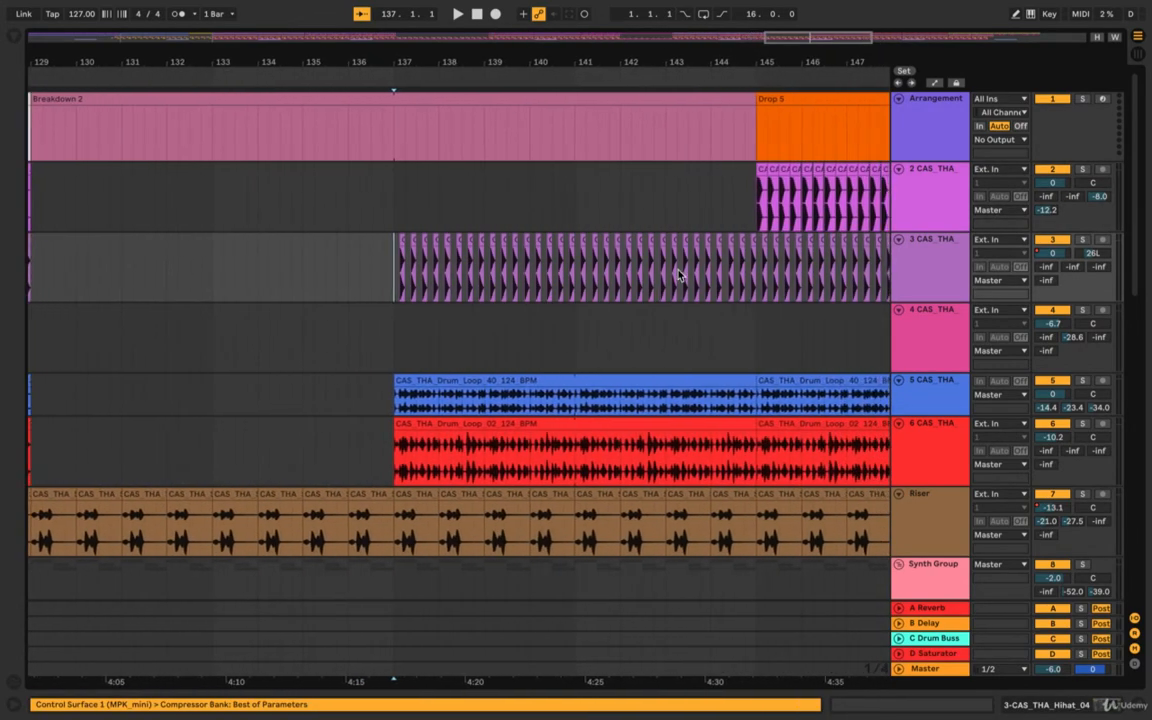
pyautogui.scroll(-7, 678, 275)
pyautogui.scroll(-3, 678, 275)
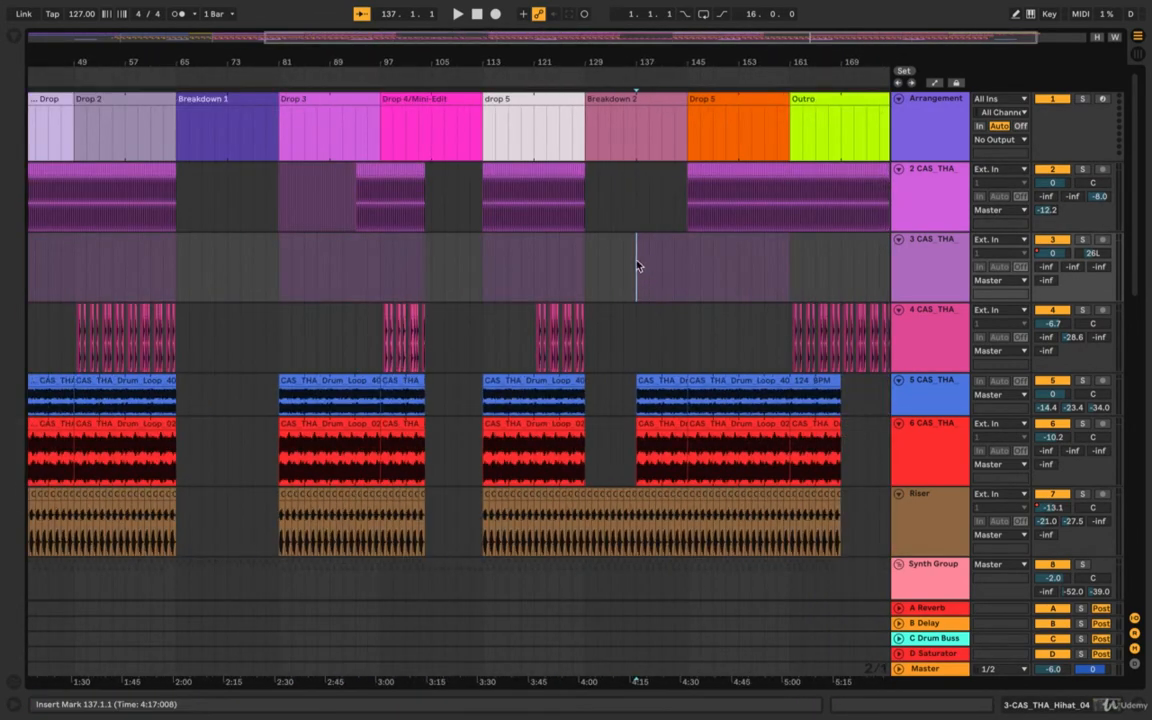
# Compare the hi-hat track's second halves of both breakdowns by highlighting bars 137 to 145 and bars 73 to 81
pyautogui.click(241, 250)
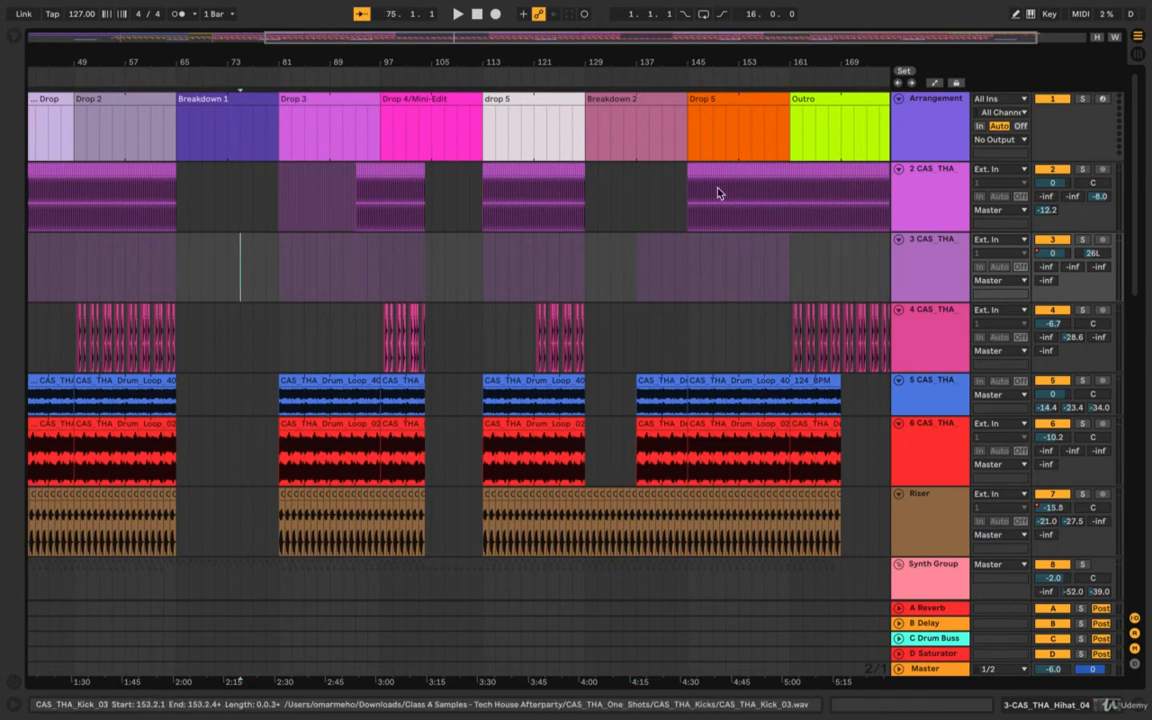
pyautogui.moveTo(636, 248); pyautogui.dragTo(655, 249)
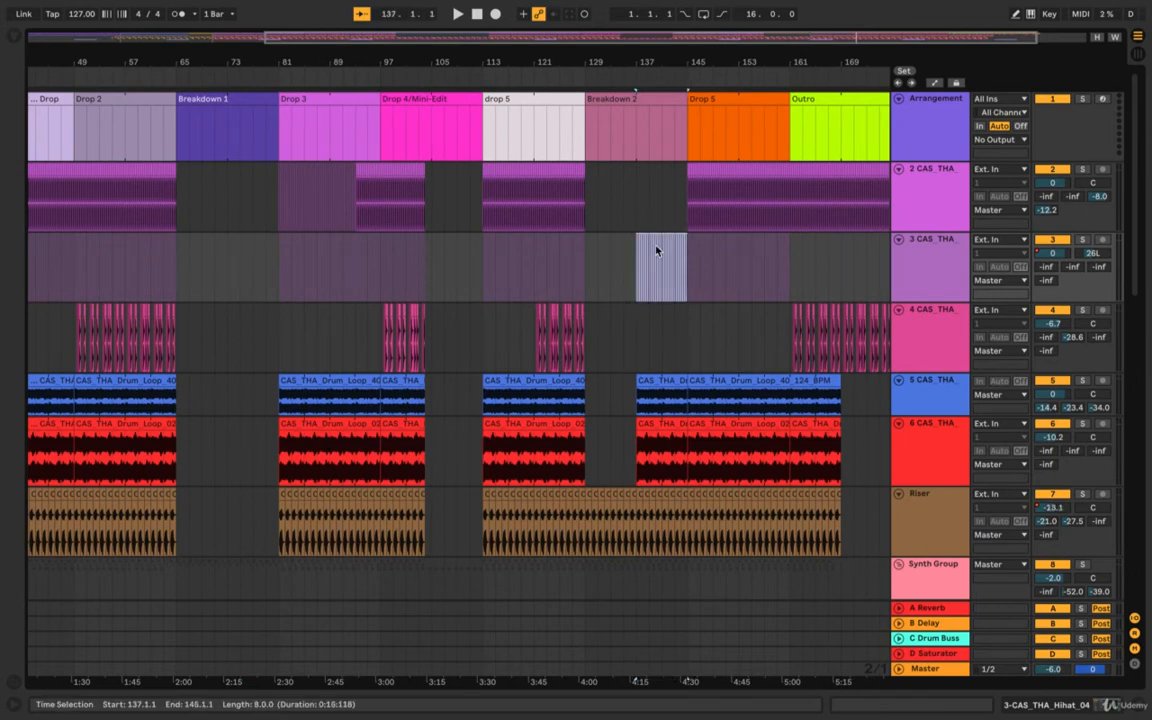
pyautogui.click(603, 251)
pyautogui.click(227, 268)
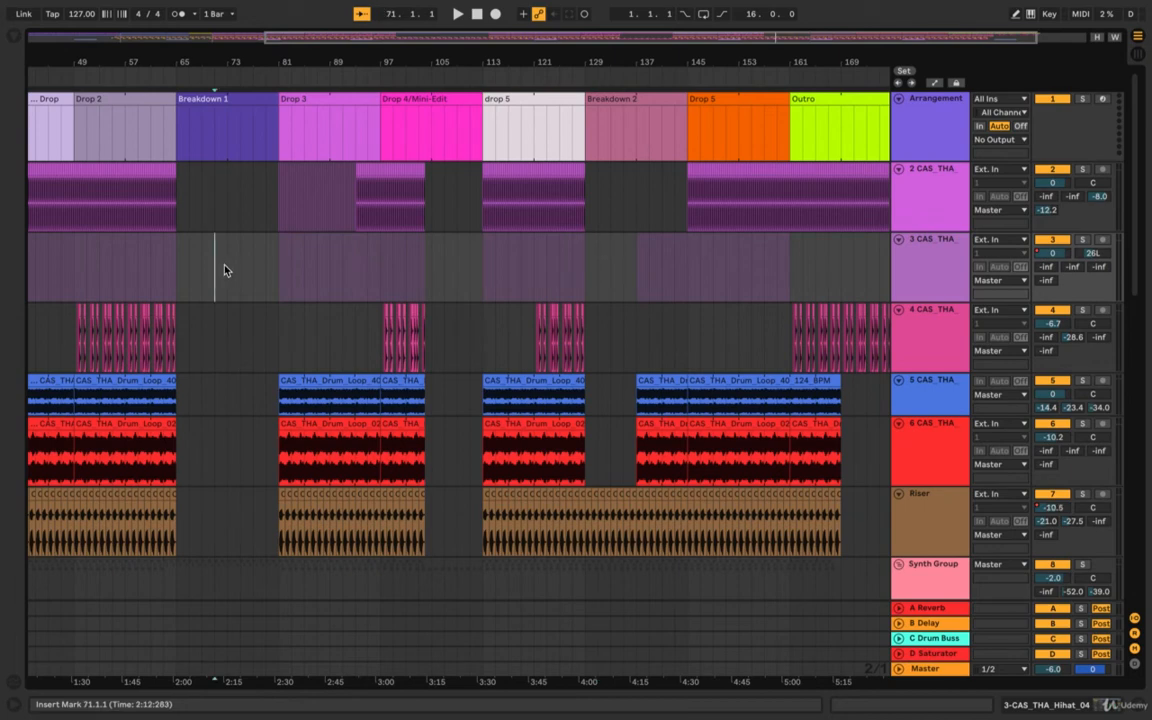
pyautogui.moveTo(228, 270); pyautogui.dragTo(280, 270)
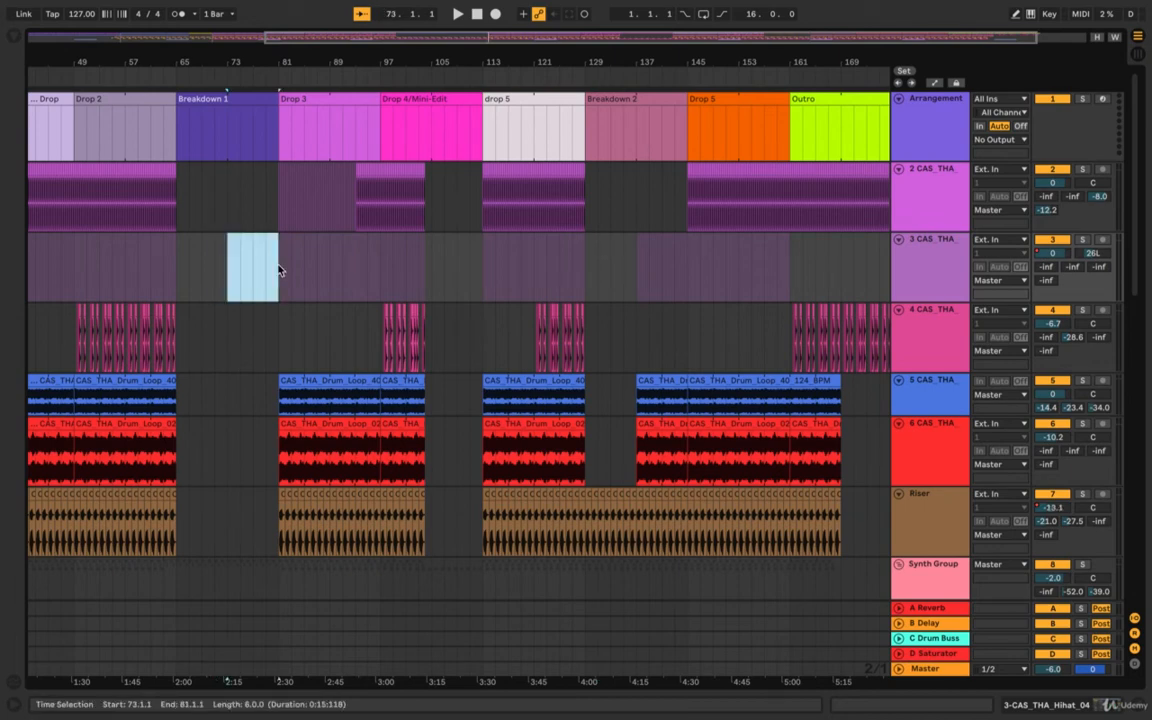
pyautogui.click(593, 280)
# Review the synth, bass and crash tracks under Breakdown 2 and locate the crash clip at bar 137 on track 13
pyautogui.scroll(-10, 599, 280)
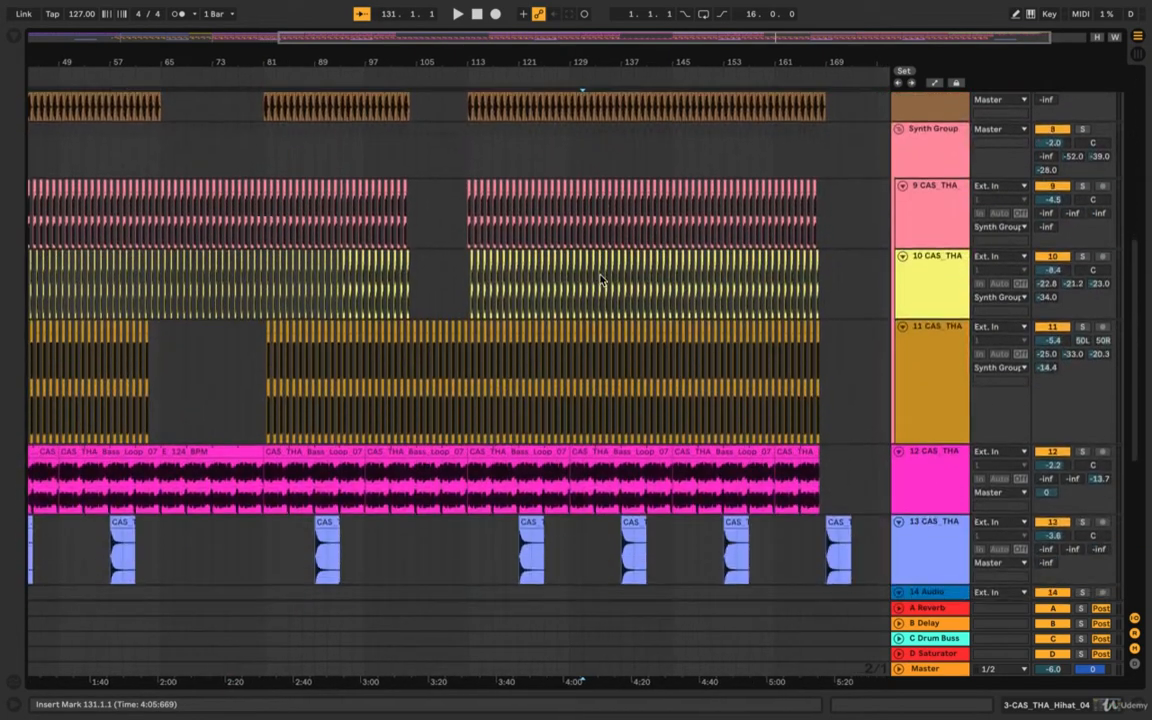
pyautogui.scroll(-5, 601, 280)
pyautogui.scroll(1, 601, 300)
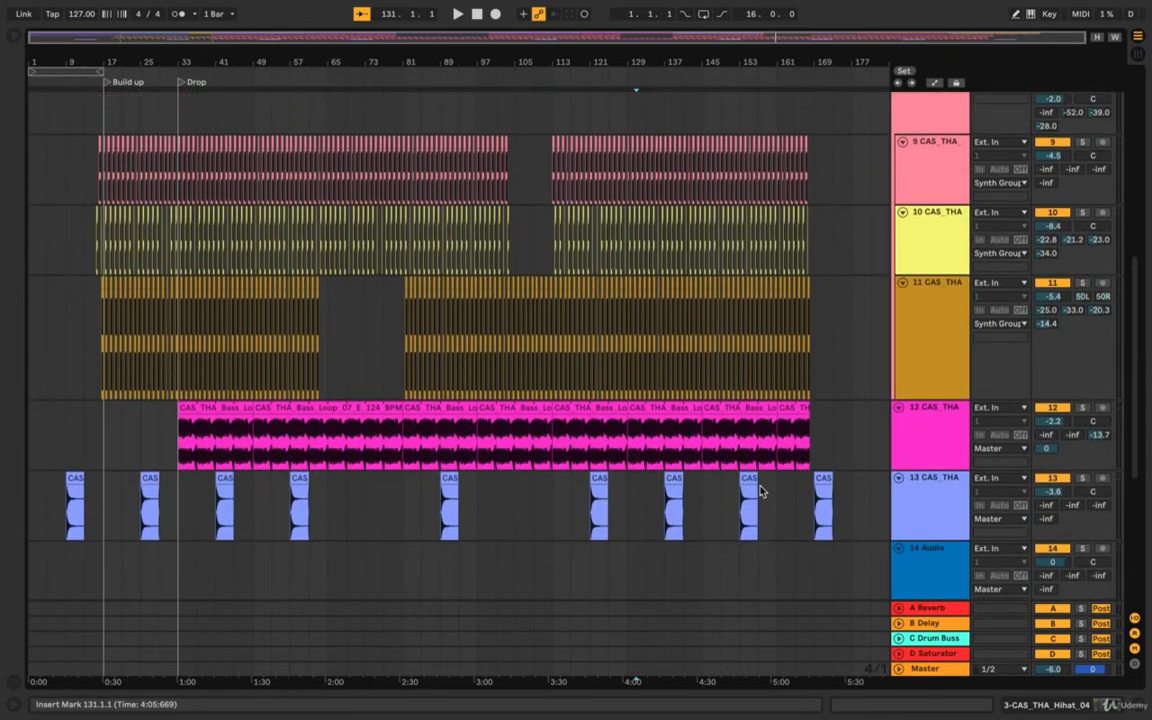
pyautogui.scroll(10, 760, 488)
pyautogui.scroll(-8, 707, 266)
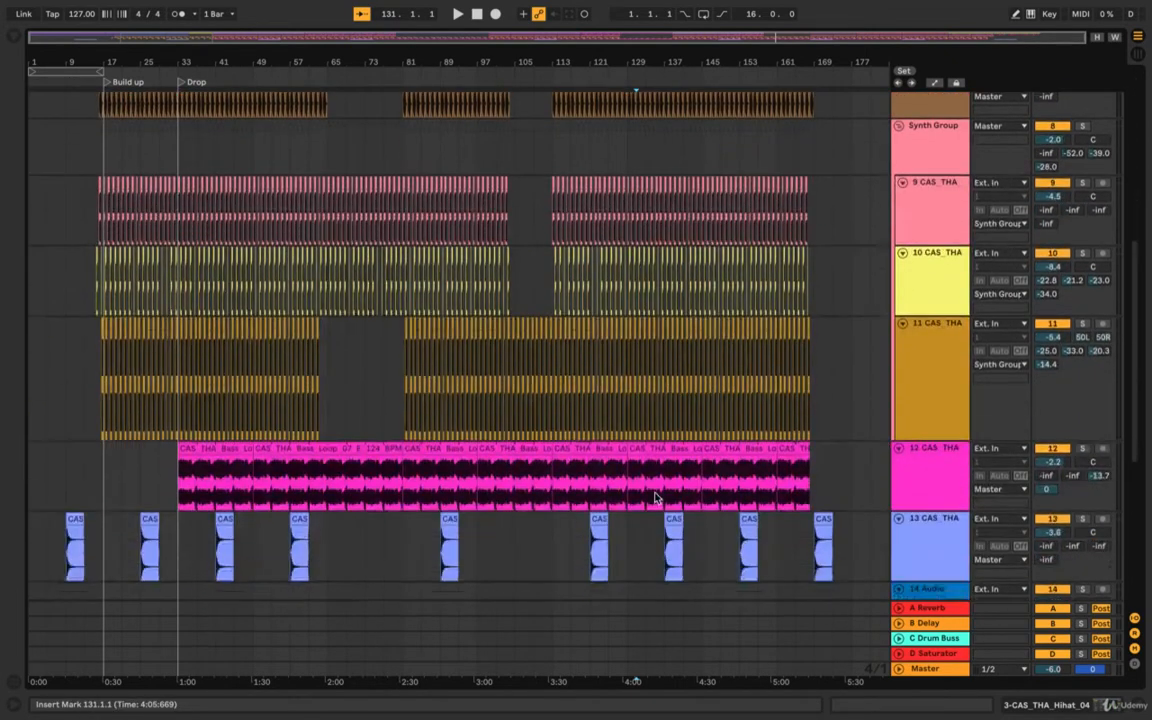
pyautogui.scroll(-4, 655, 497)
pyautogui.scroll(5, 655, 497)
pyautogui.click(687, 375)
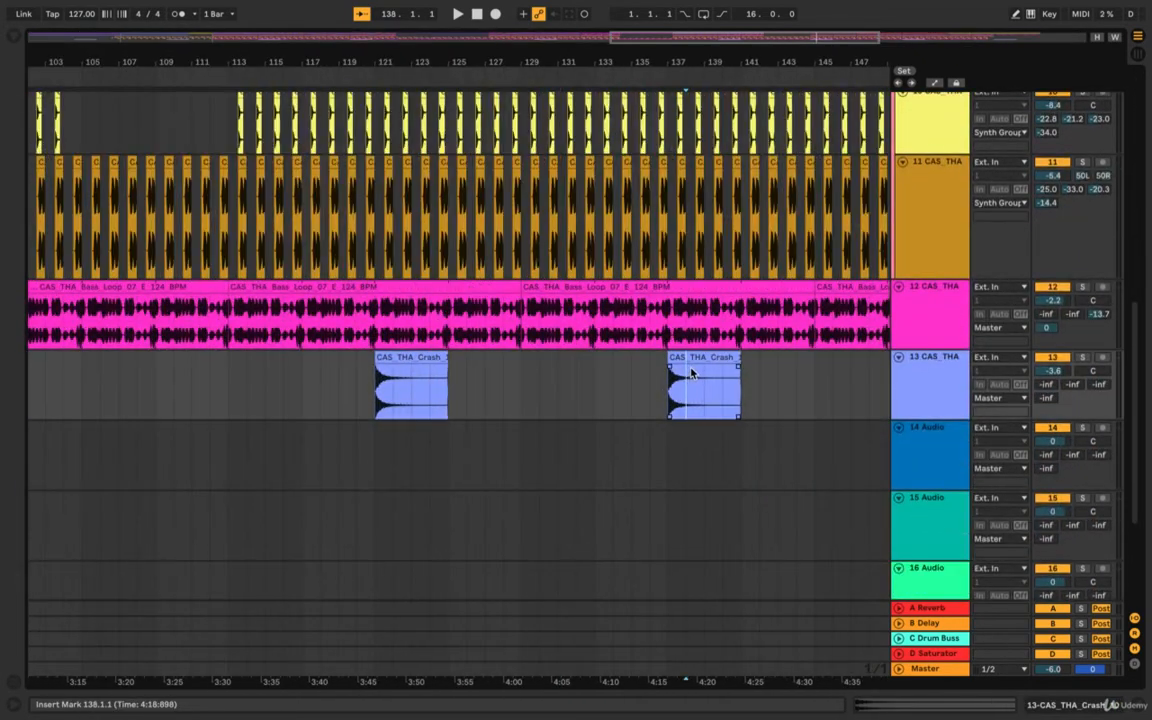
# Highlight the crash clip at bar 137 on track 13 and check the empty percussion stretch at bar 139
pyautogui.click(690, 359)
pyautogui.scroll(-3, 691, 362)
pyautogui.scroll(4, 691, 363)
pyautogui.scroll(10, 690, 362)
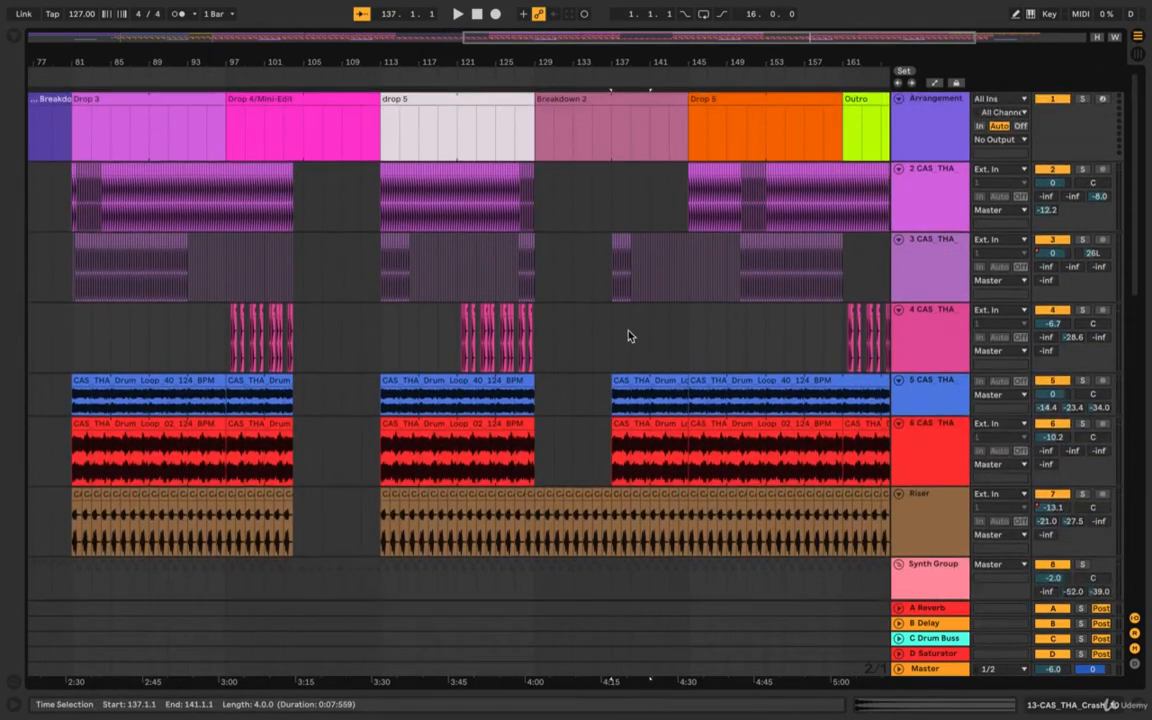
pyautogui.click(620, 330)
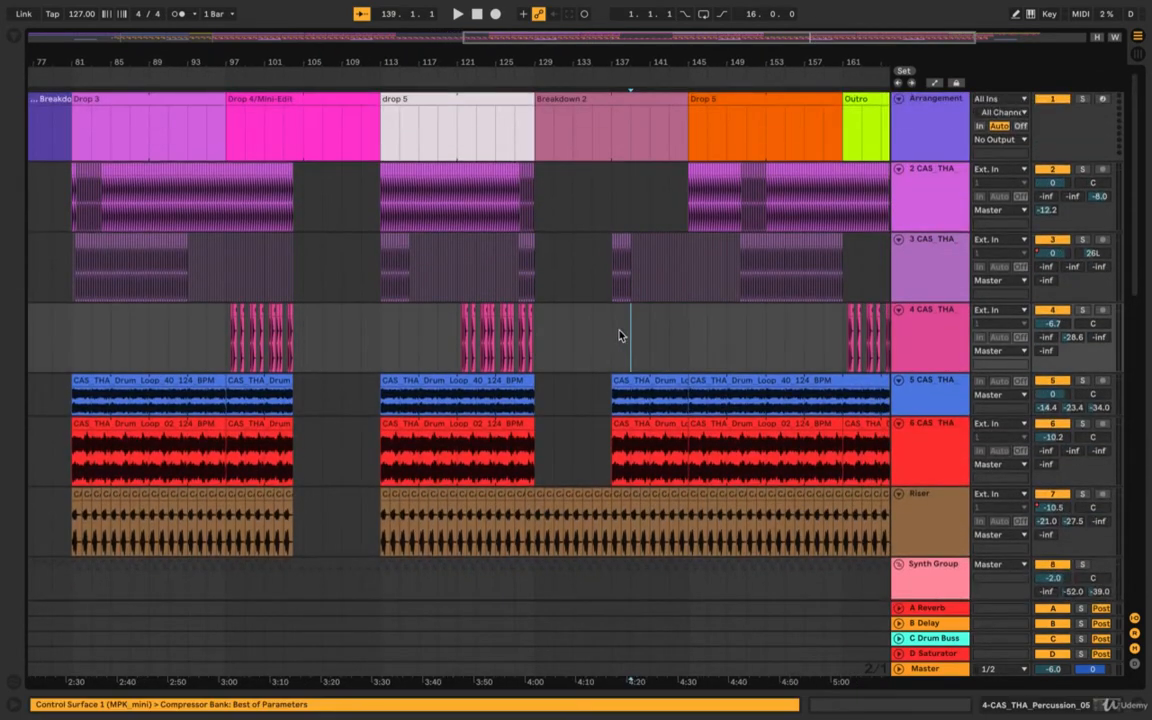
pyautogui.hscroll(1, 668, 255)
# Select the orange Drop 5 clip spanning bars 145 to 161 and show the whole arrangement
pyautogui.click(720, 102)
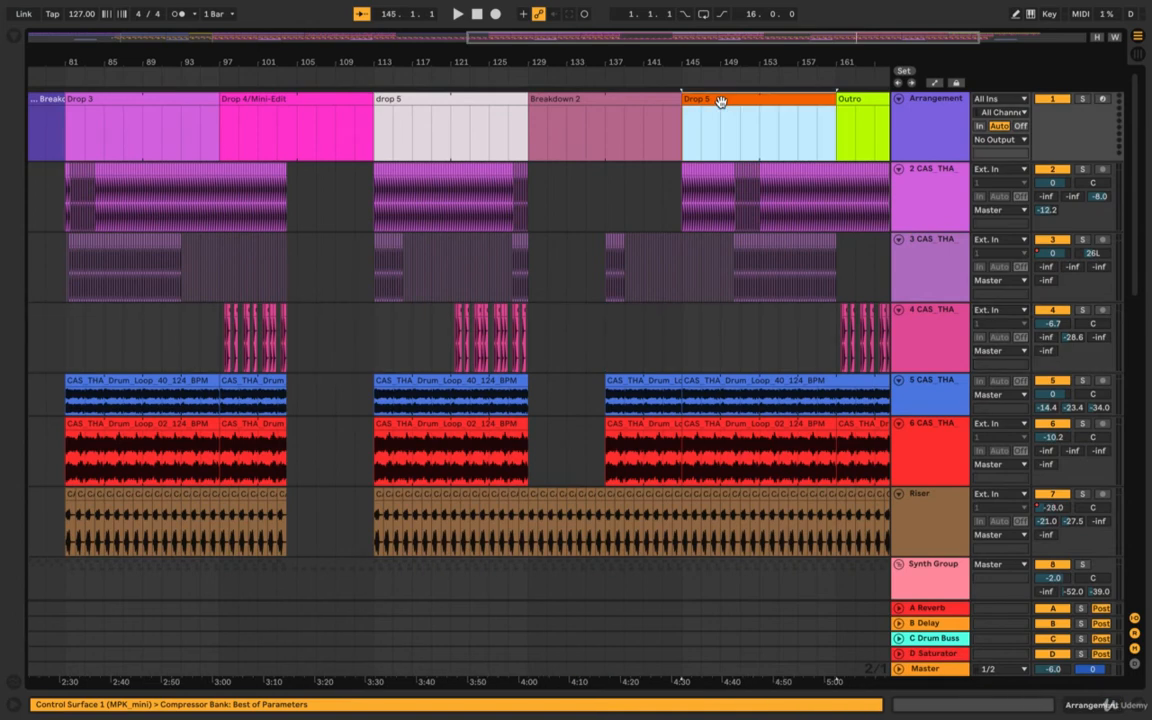
pyautogui.hscroll(4, 720, 102)
pyautogui.hscroll(2, 720, 102)
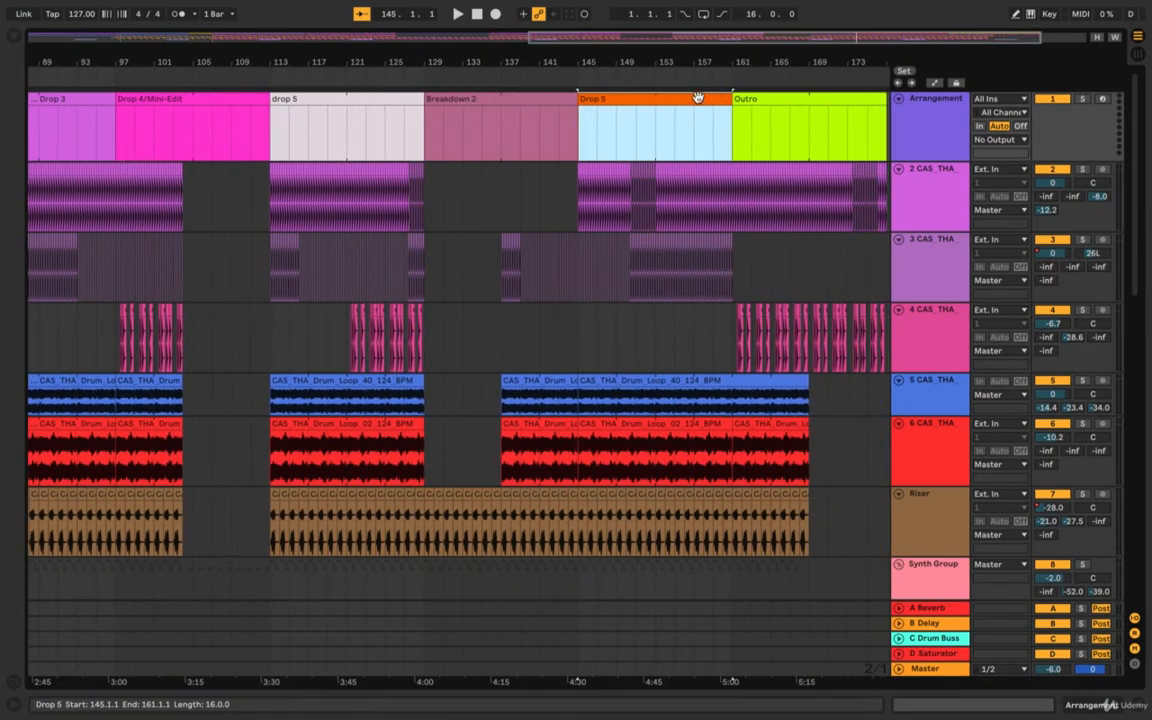
pyautogui.press('w')
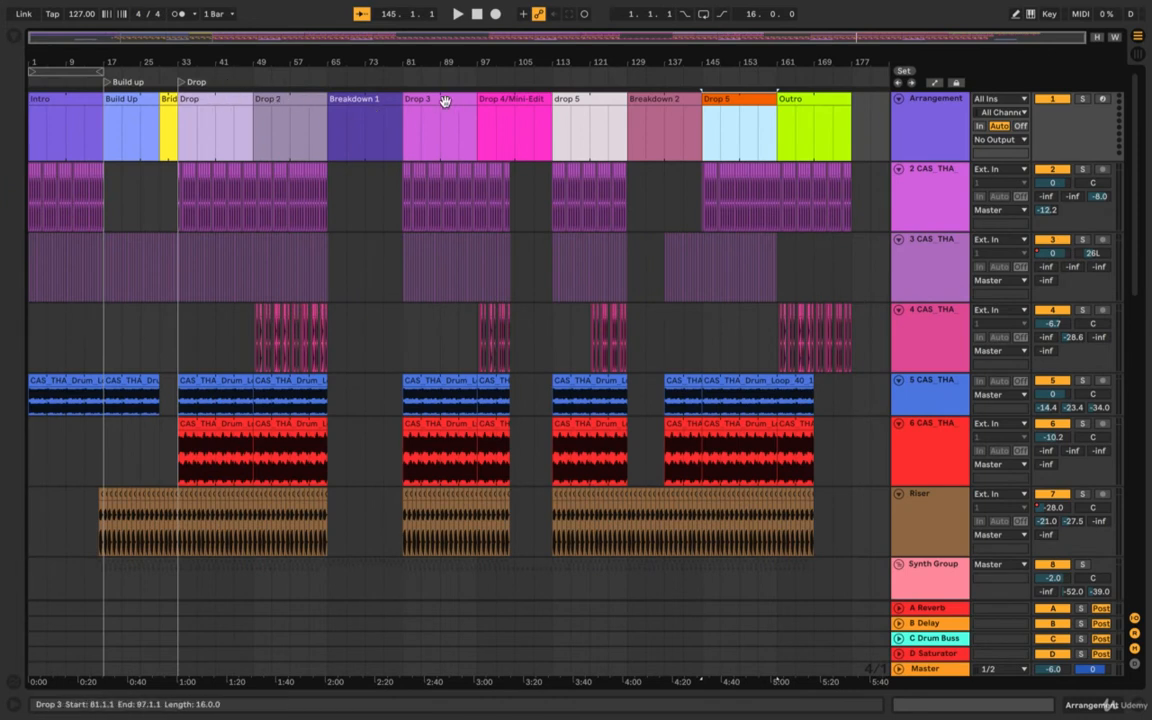
# Compare the drop sections by selecting the Drop 4/Mini-Edit, white drop 5 and orange Drop 5 clips in turn
pyautogui.click(481, 96)
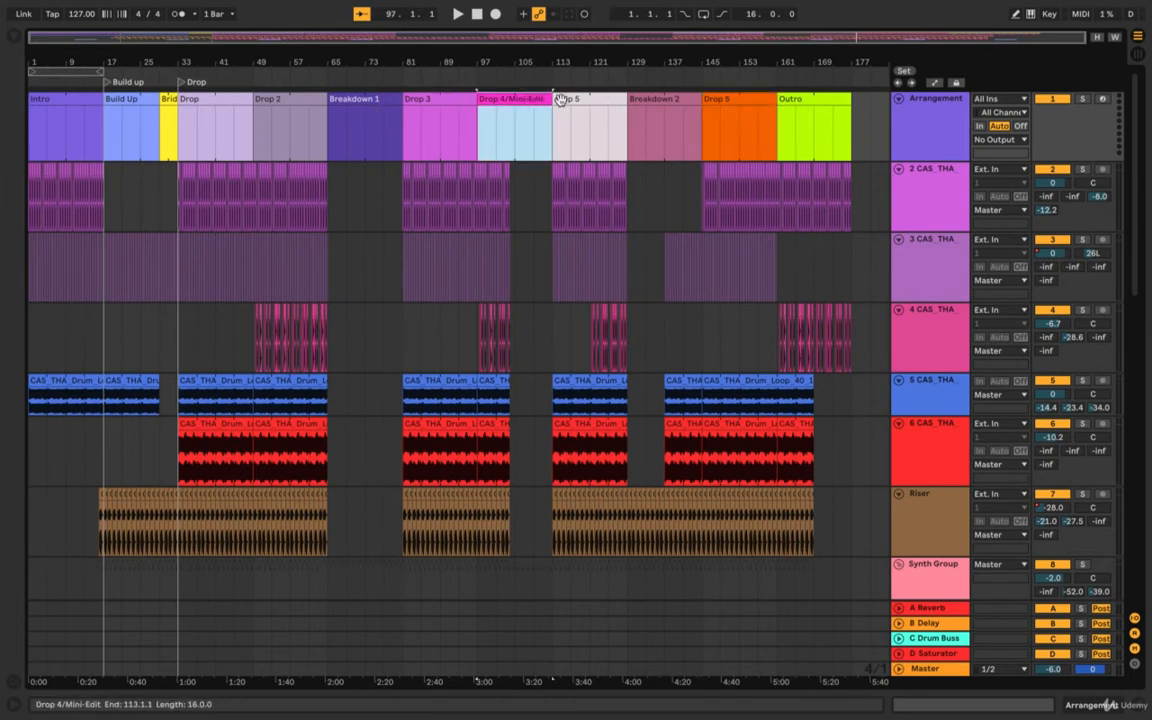
pyautogui.click(572, 98)
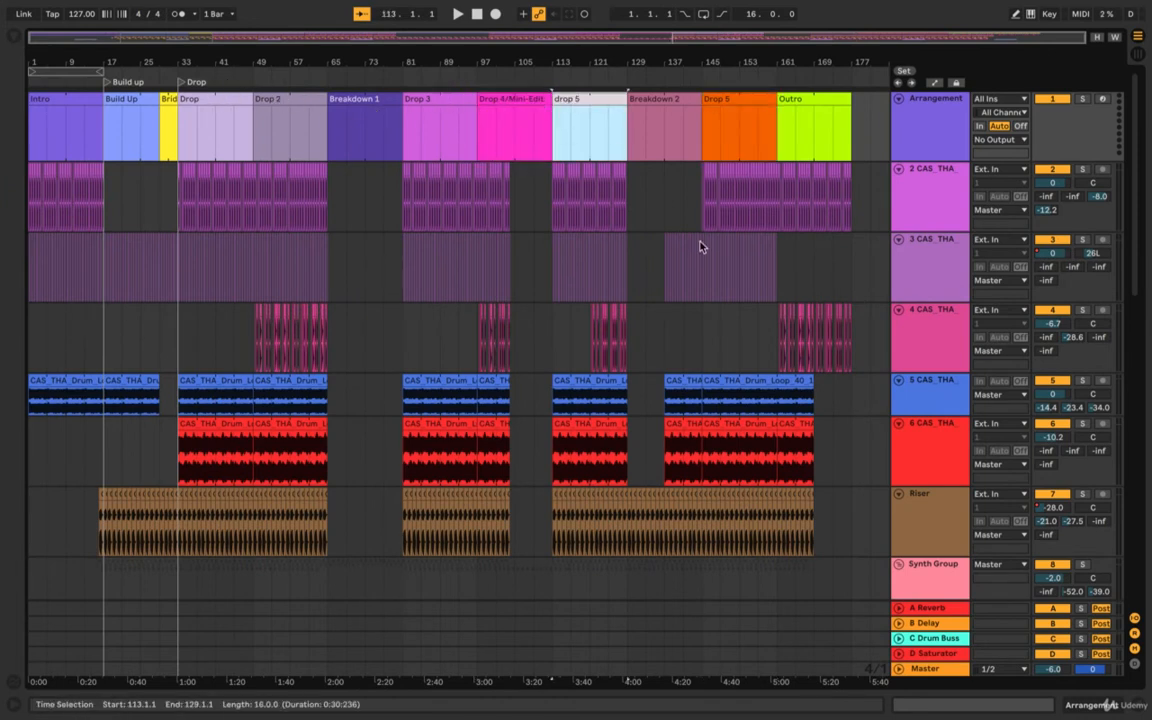
pyautogui.click(741, 99)
# Highlight the kick and hi-hat tracks from bar 145 to 161 beneath the orange Drop 5 clip
pyautogui.scroll(-1, 715, 236)
pyautogui.scroll(4, 715, 236)
pyautogui.scroll(1, 715, 236)
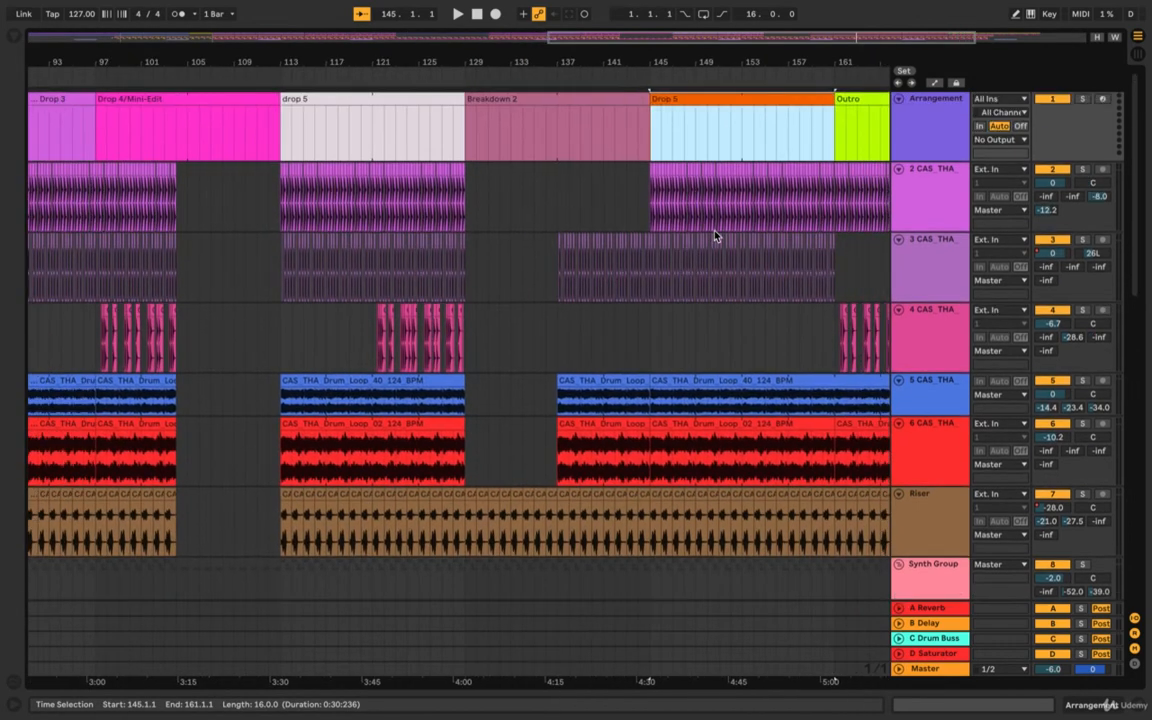
pyautogui.scroll(-4, 715, 236)
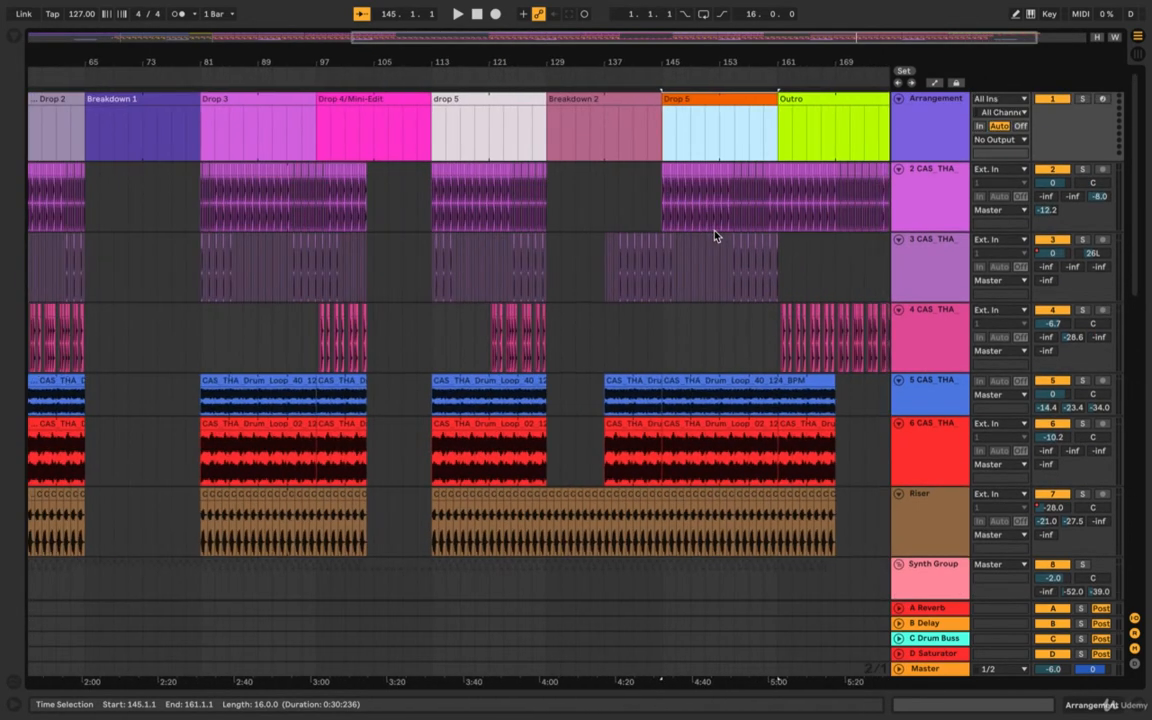
pyautogui.moveTo(663, 183)
pyautogui.mouseDown()
pyautogui.moveTo(723, 200)
pyautogui.moveTo(782, 242)
pyautogui.moveTo(783, 259)
pyautogui.mouseUp()
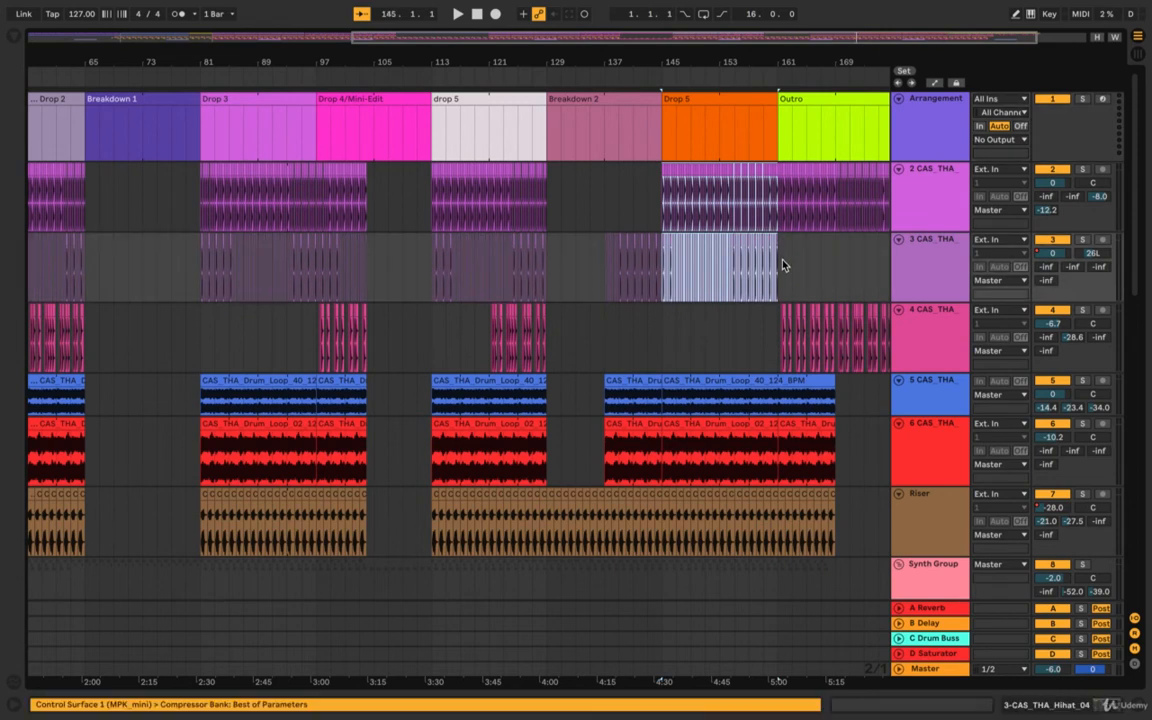
pyautogui.click(783, 259)
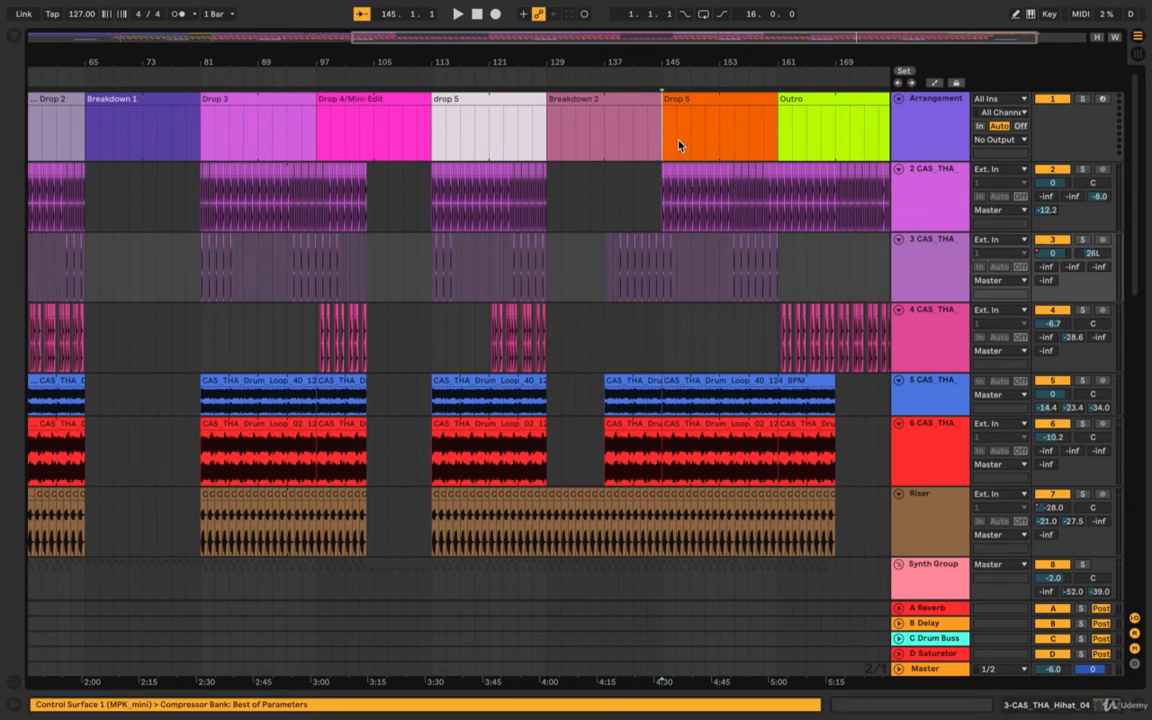
pyautogui.moveTo(679, 144); pyautogui.dragTo(783, 259)
# Highlight the empty percussion stretch beneath the orange Drop 5 clip and review the synth, bass and crash tracks
pyautogui.click(662, 345)
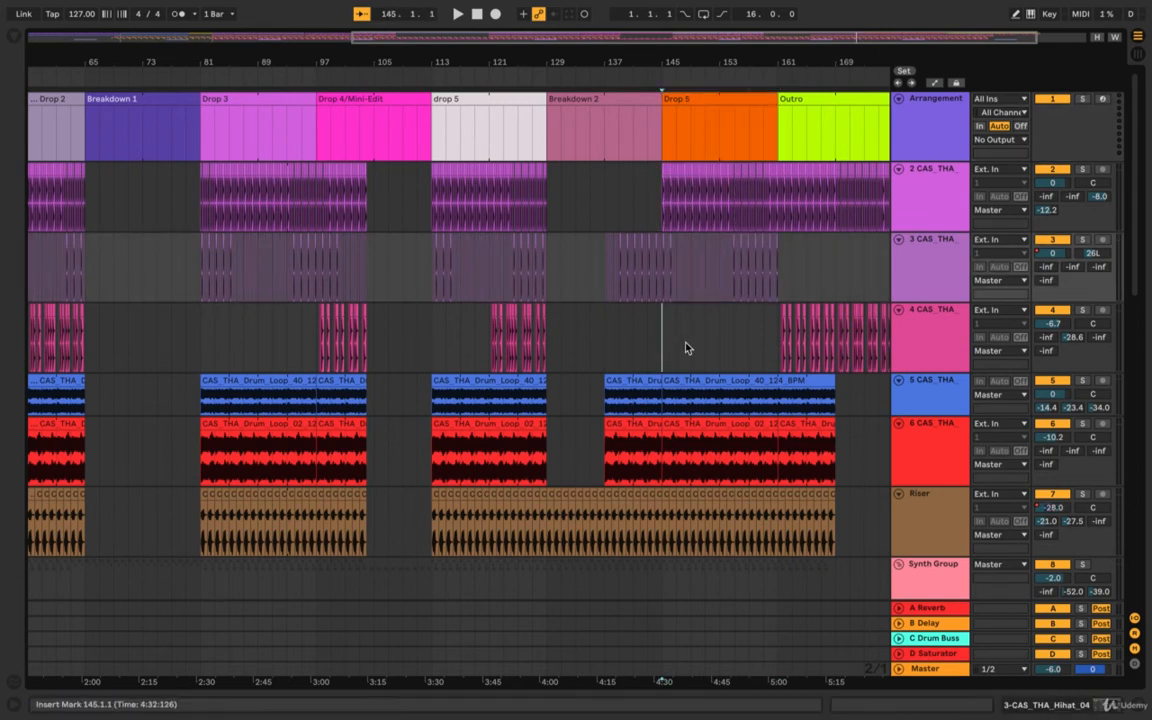
pyautogui.moveTo(662, 345); pyautogui.dragTo(763, 347)
pyautogui.click(646, 341)
pyautogui.scroll(-8, 679, 341)
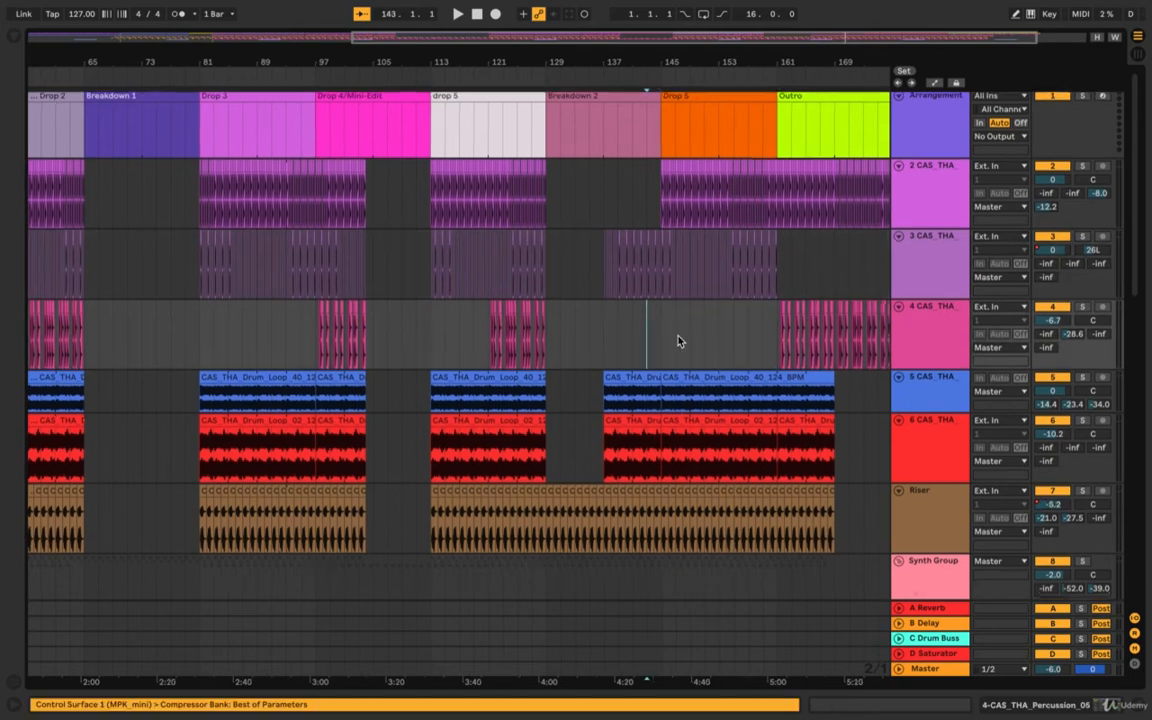
pyautogui.scroll(-4, 679, 341)
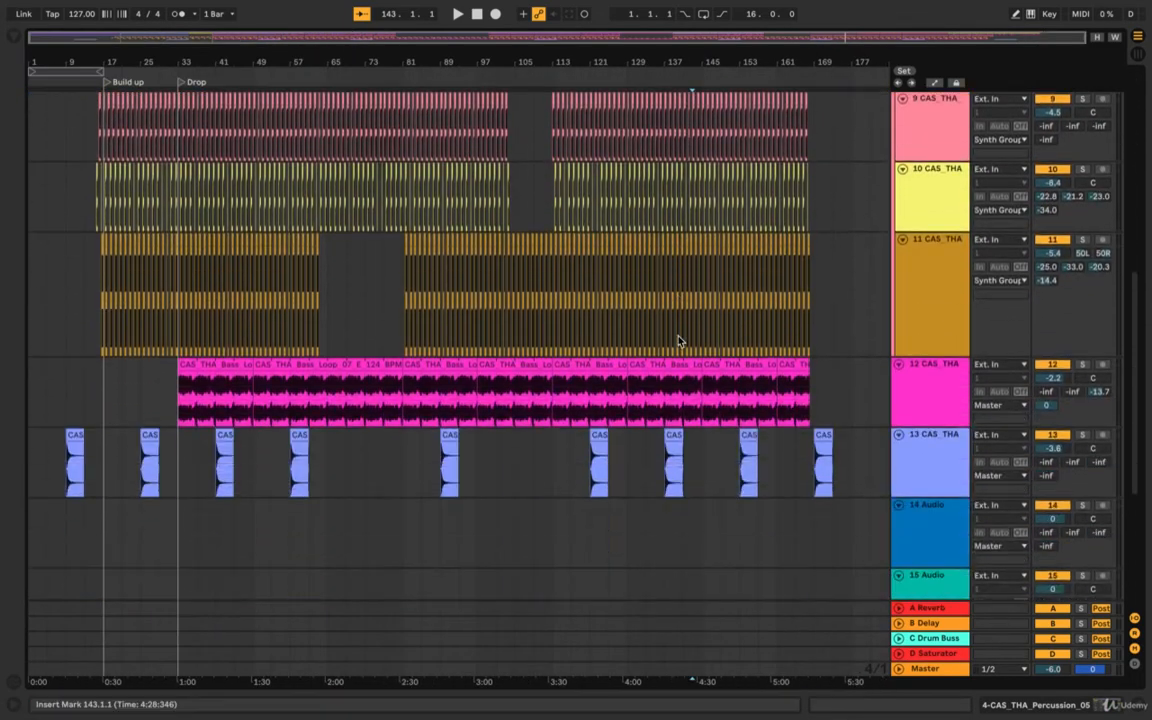
pyautogui.scroll(10, 677, 340)
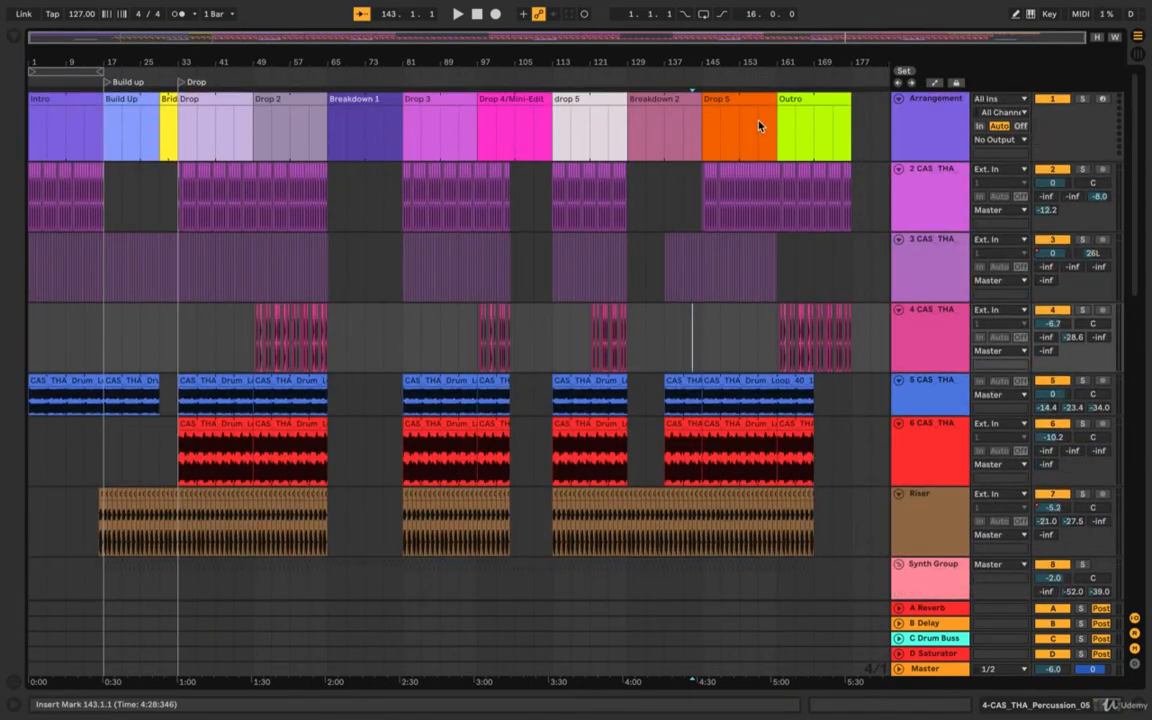
# Highlight the Outro section from bar 161 to 177 on the Arrangement track
pyautogui.scroll(5, 760, 123)
pyautogui.hscroll(2, 760, 123)
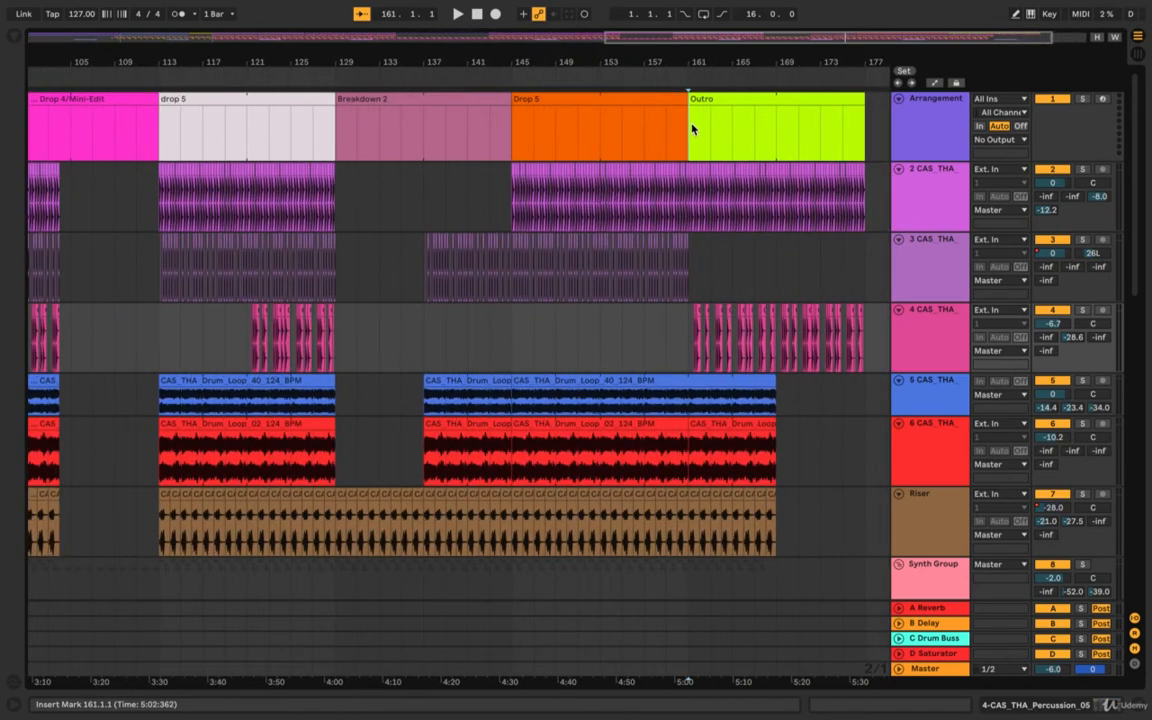
pyautogui.moveTo(689, 123); pyautogui.dragTo(861, 114)
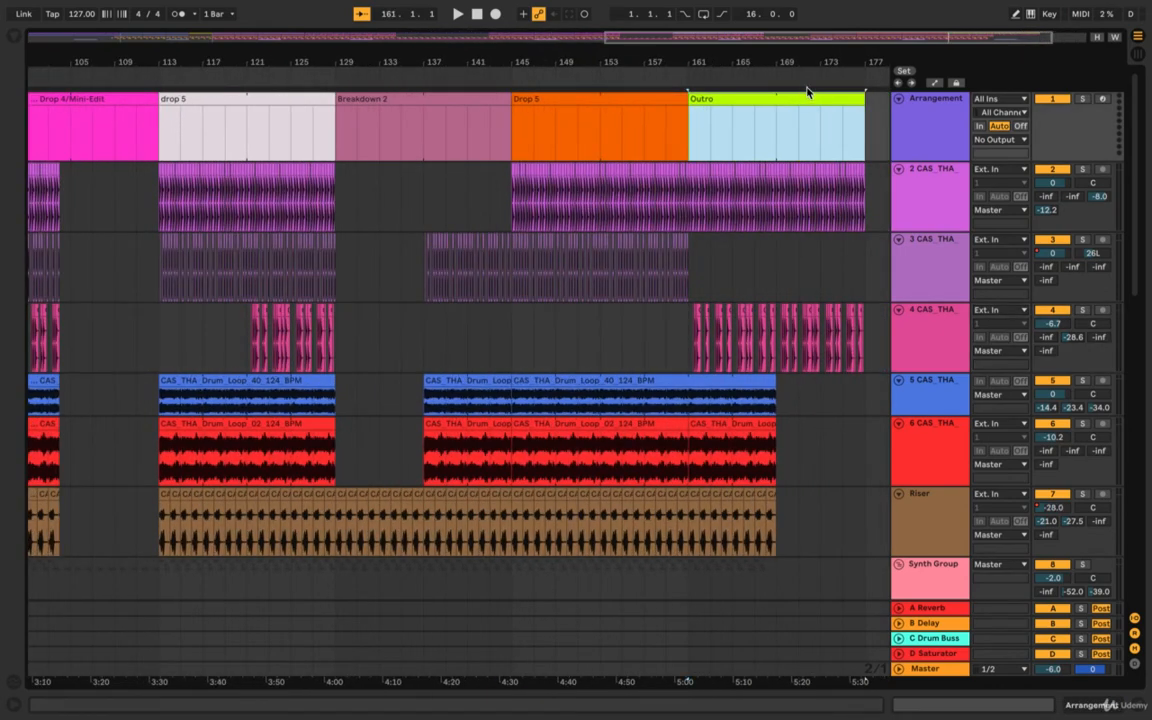
pyautogui.scroll(-3, 844, 133)
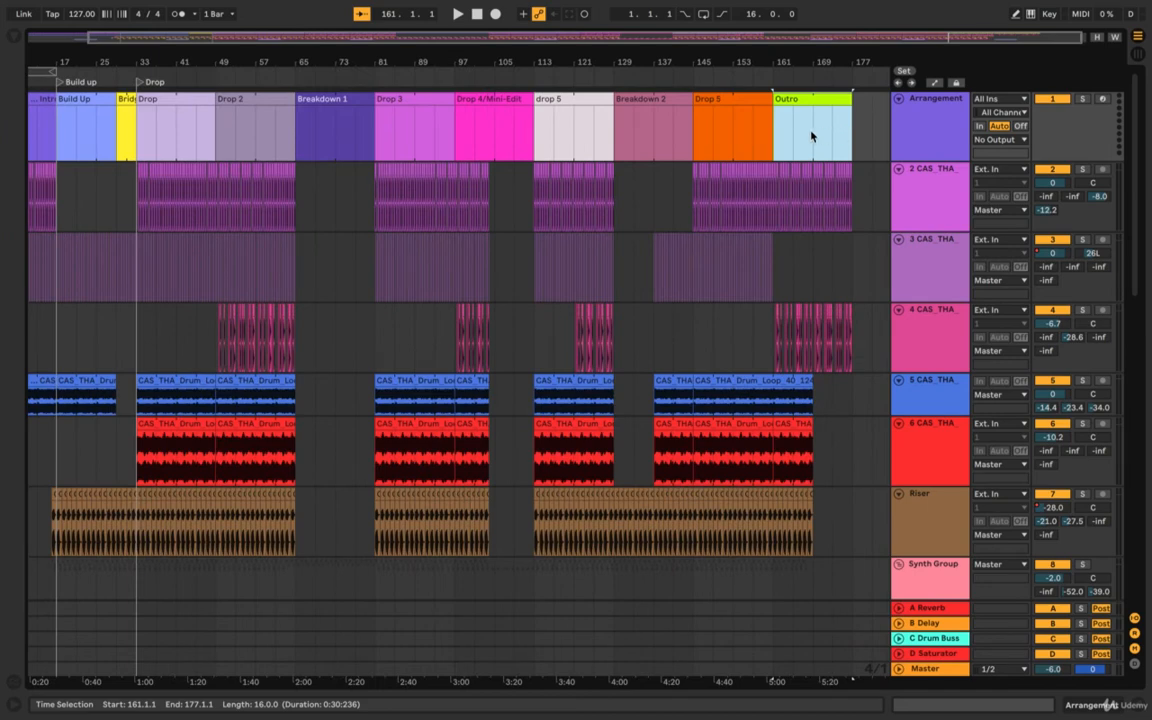
pyautogui.click(780, 134)
pyautogui.moveTo(778, 134); pyautogui.dragTo(848, 136)
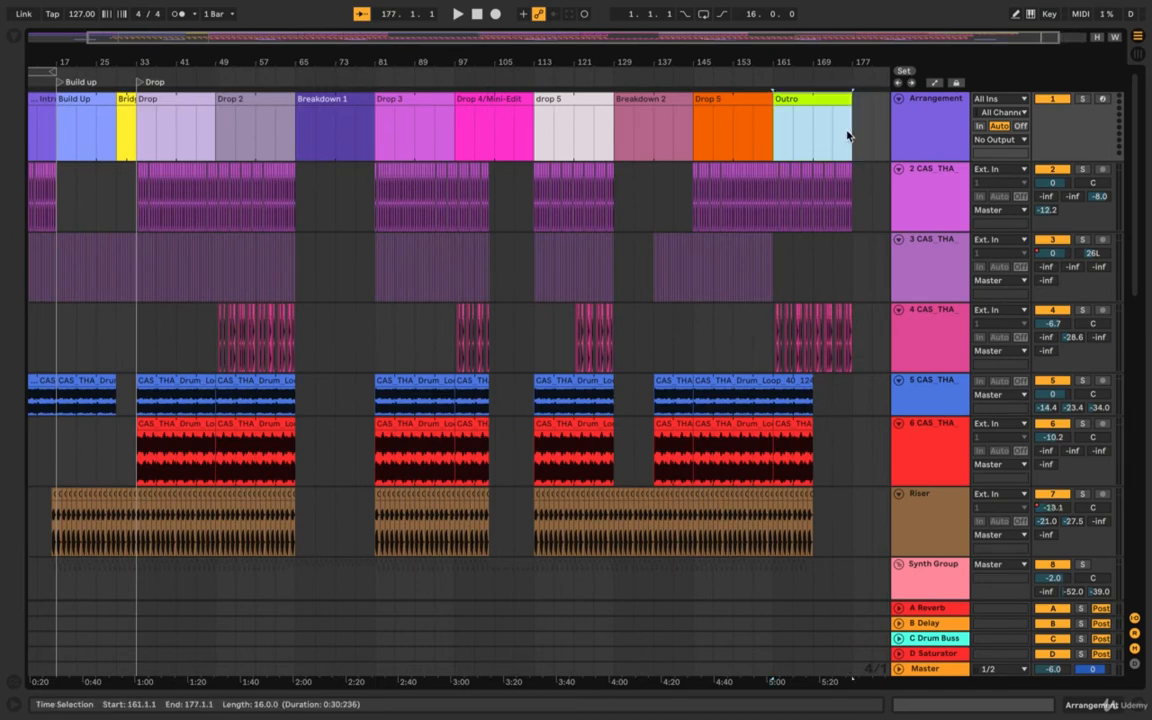
# Mark bar 161 on the hi-hat track and examine where the drum, synth, bass and crash tracks end under Outro
pyautogui.click(782, 255)
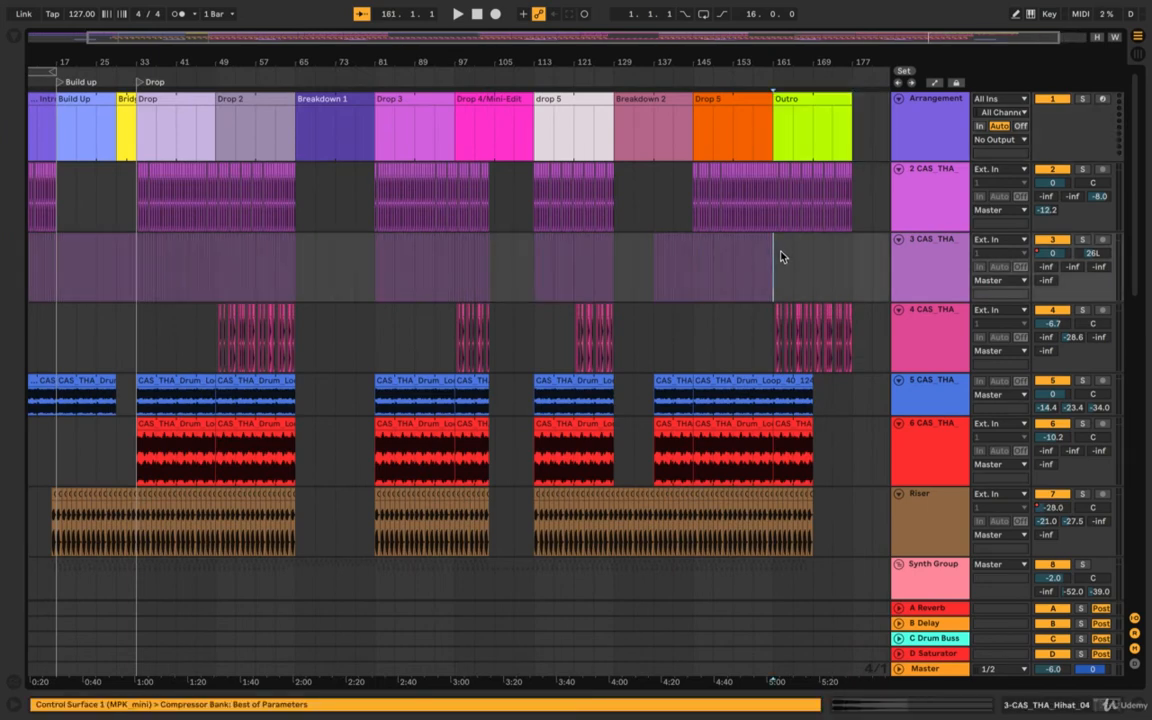
pyautogui.scroll(-8, 780, 255)
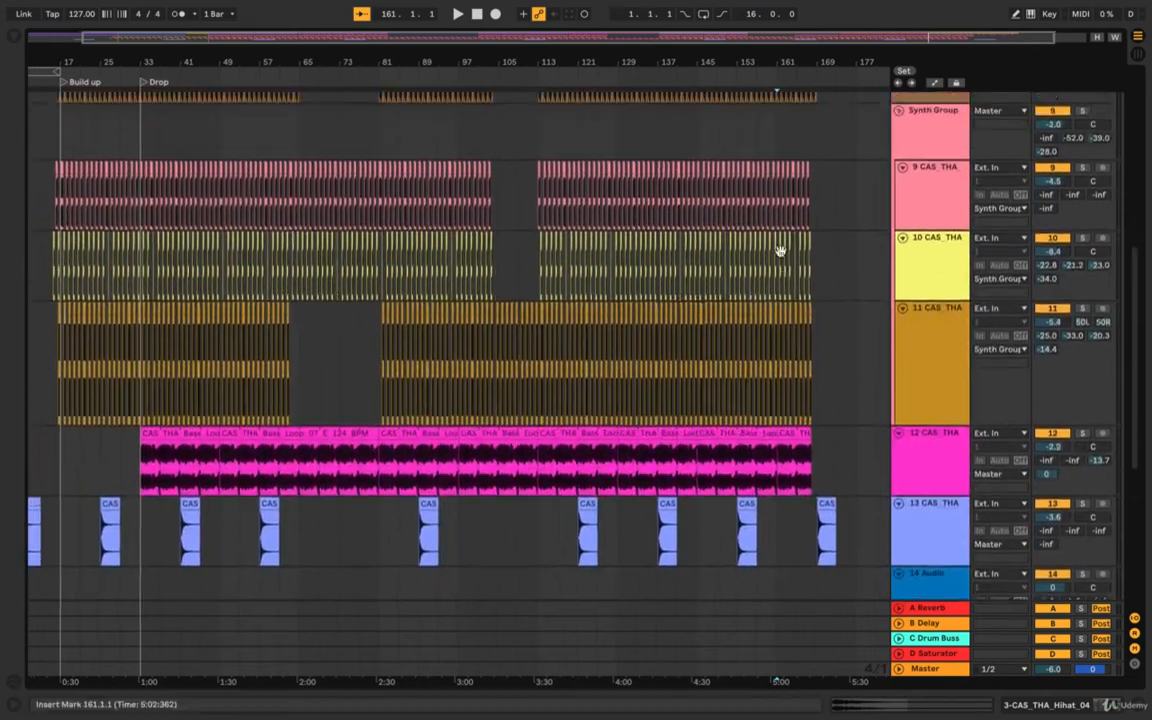
pyautogui.scroll(8, 780, 255)
pyautogui.scroll(-10, 782, 257)
pyautogui.scroll(6, 781, 255)
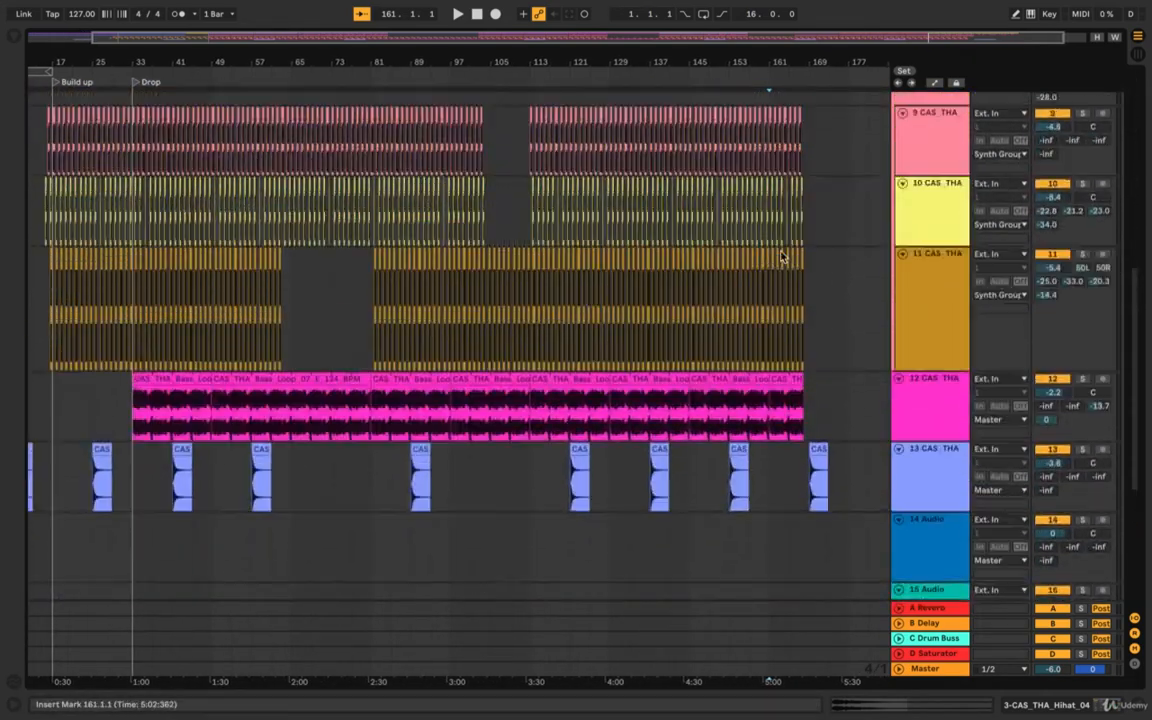
pyautogui.scroll(3, 781, 253)
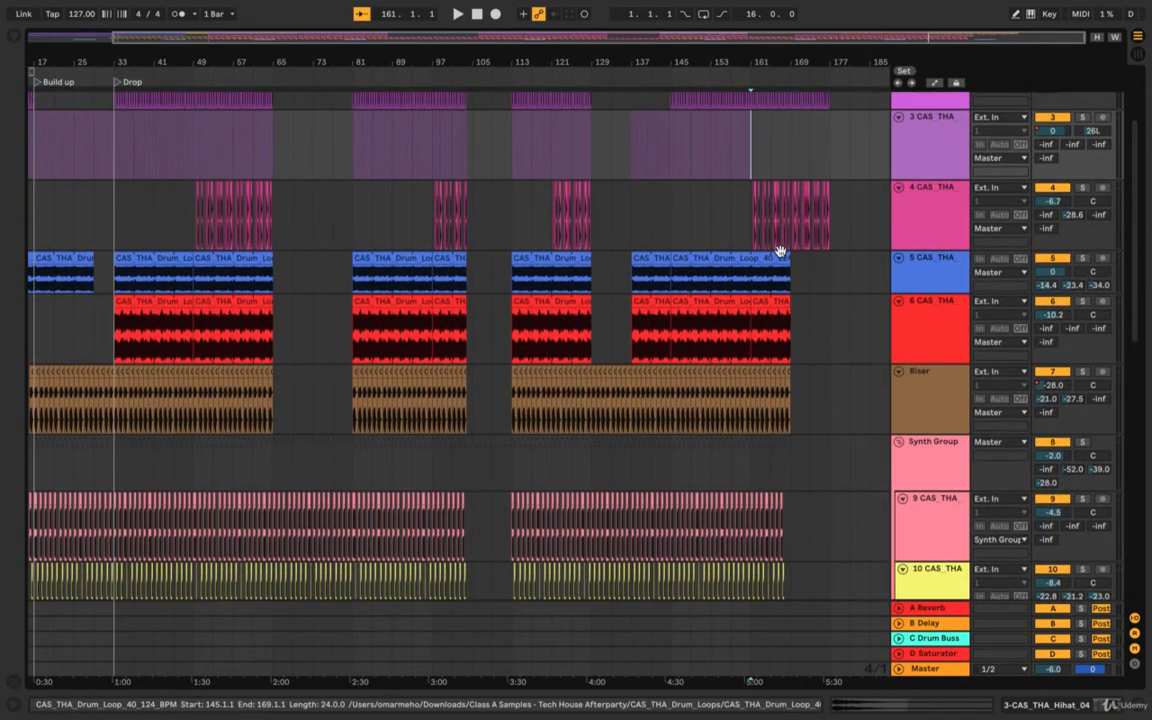
pyautogui.scroll(-6, 780, 252)
pyautogui.scroll(2, 782, 300)
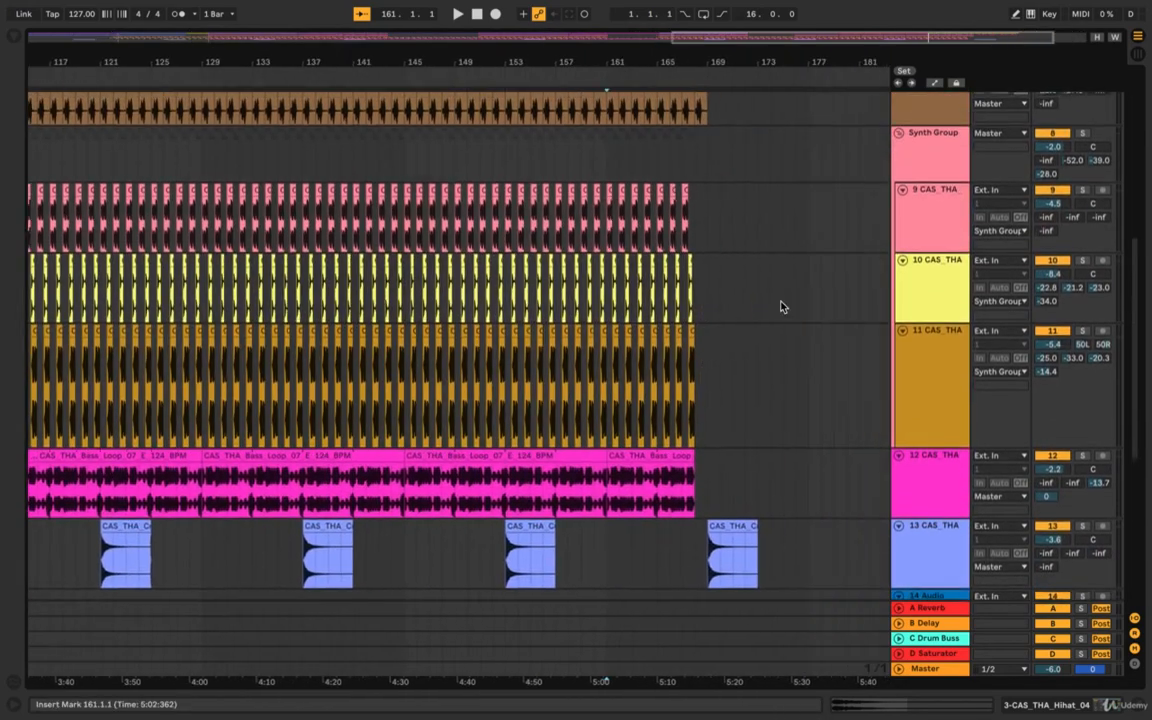
pyautogui.scroll(8, 781, 307)
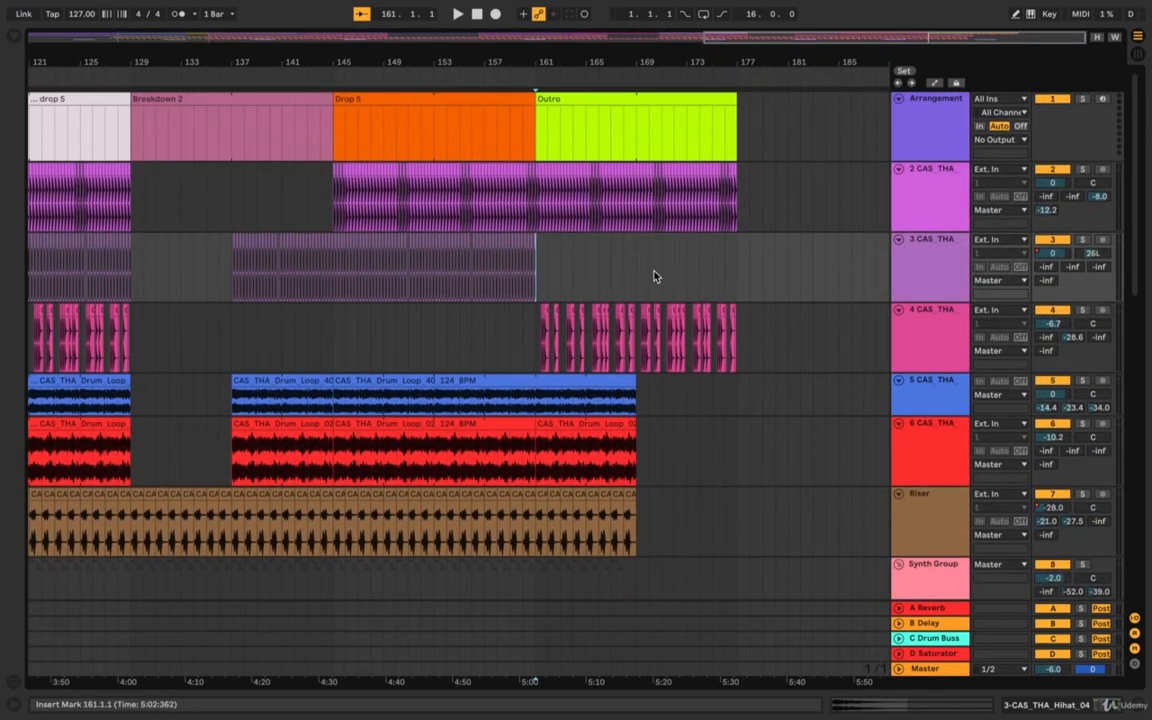
# Highlight the empty hi-hat stretch from bar 161 to 176 and mark the kick's end at bar 177
pyautogui.moveTo(540, 267); pyautogui.dragTo(726, 271)
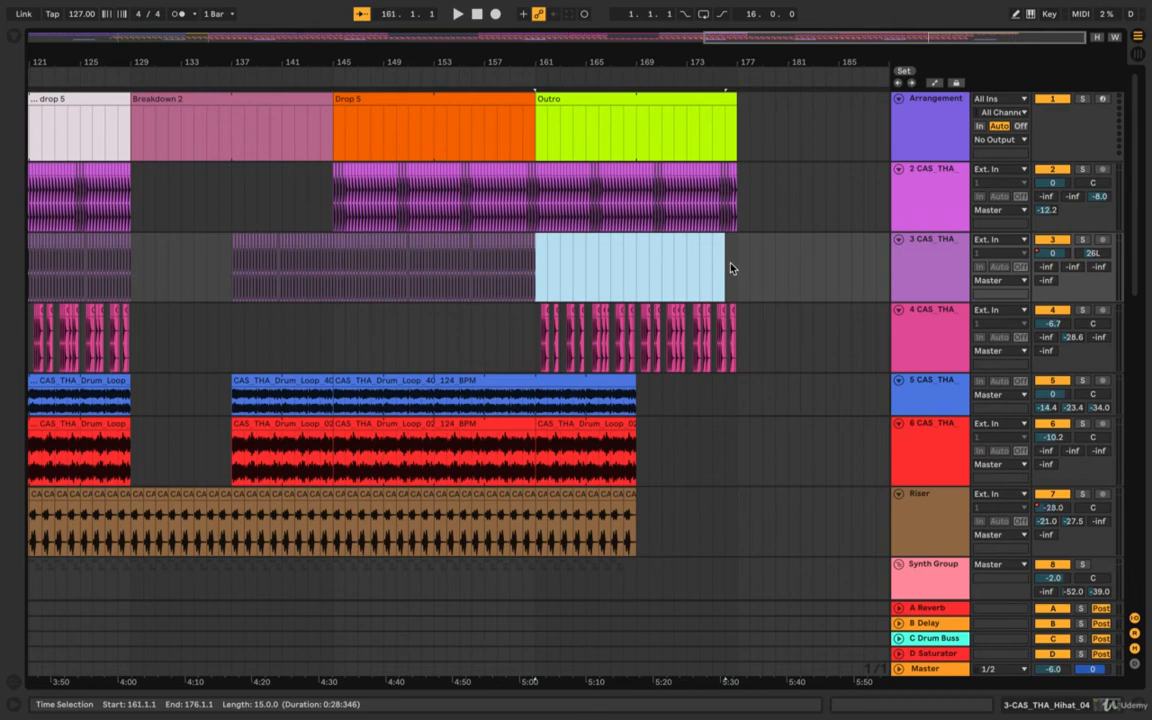
pyautogui.click(729, 265)
pyautogui.moveTo(547, 258); pyautogui.dragTo(704, 258)
pyautogui.click(713, 266)
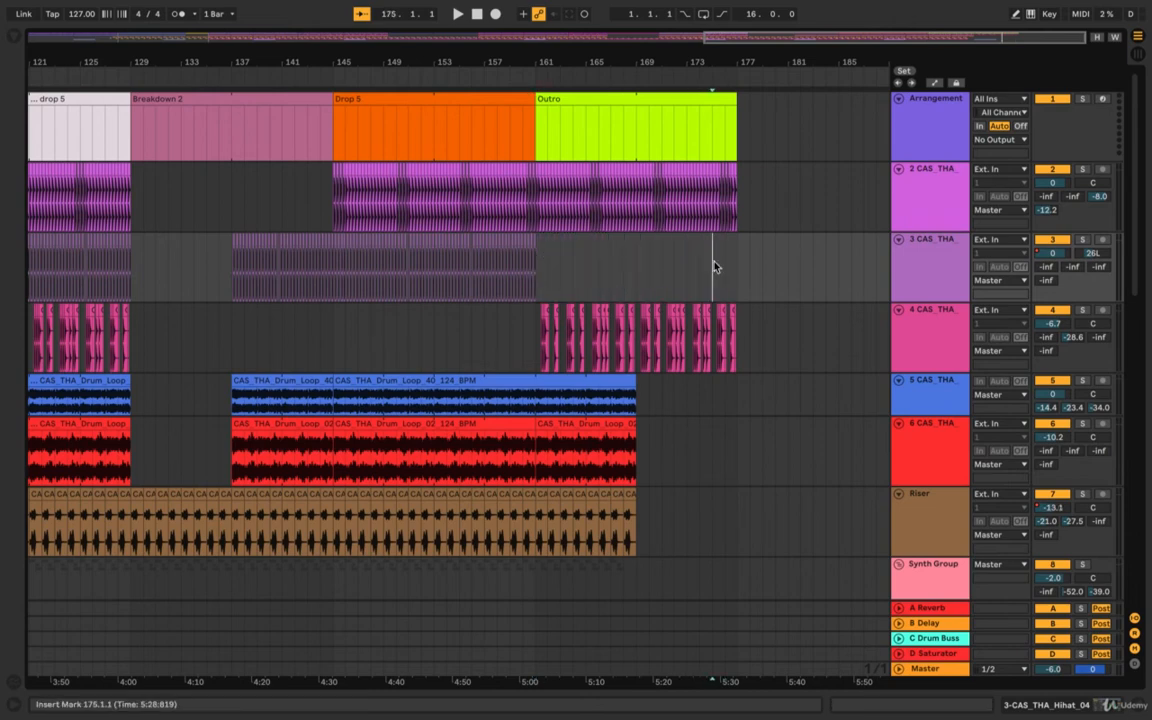
pyautogui.click(748, 182)
# Show the whole arrangement and select the Intro, Build Up, Drop, Drop 2, Breakdown 1, Drop 3 and Drop 4/Mini-Edit clips in turn
pyautogui.press('w')
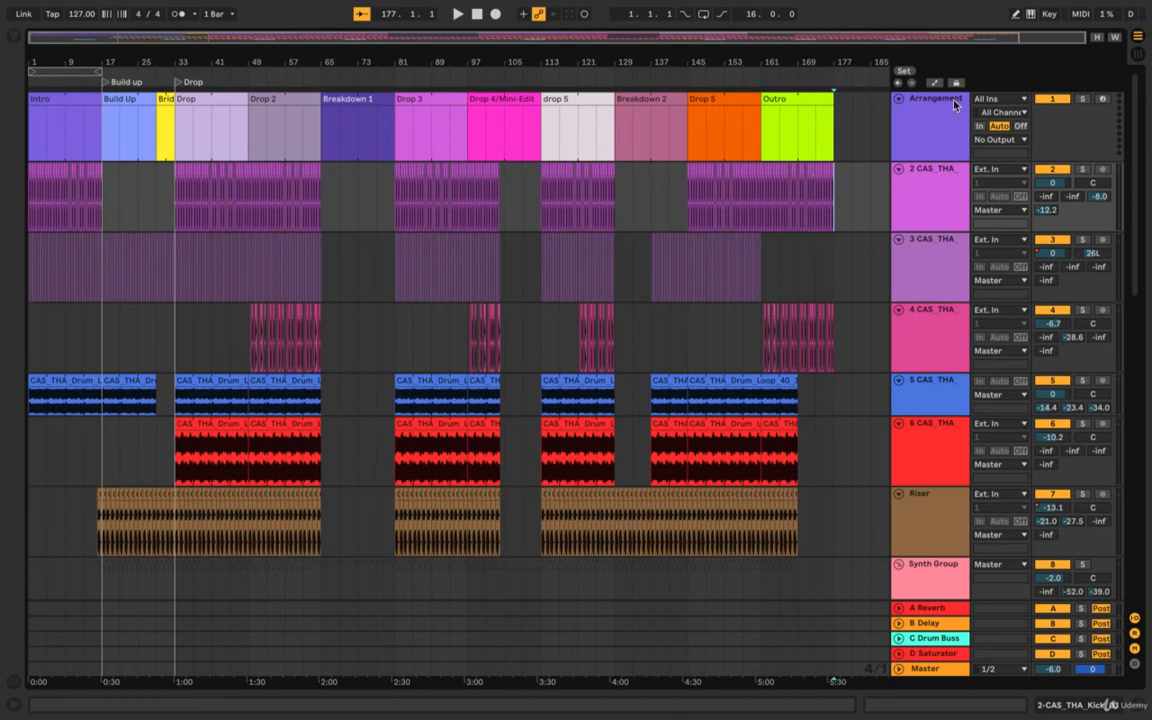
pyautogui.click(67, 99)
pyautogui.click(122, 98)
pyautogui.click(205, 98)
pyautogui.click(279, 94)
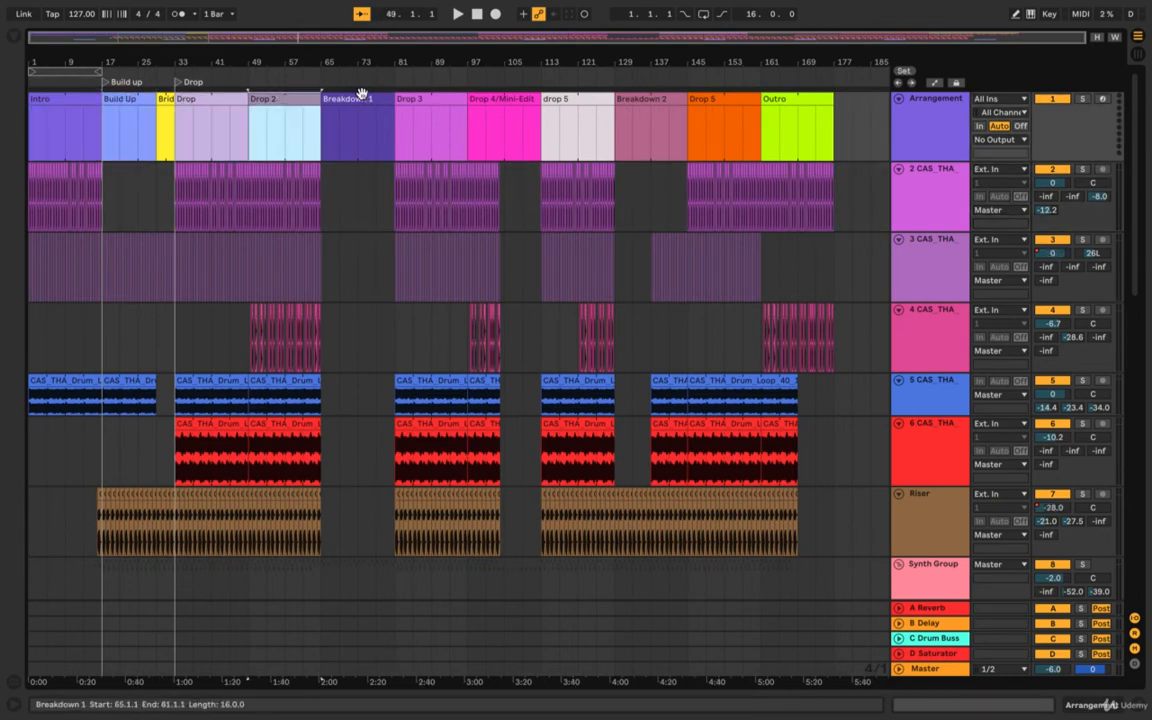
pyautogui.click(360, 95)
pyautogui.click(442, 95)
pyautogui.click(521, 94)
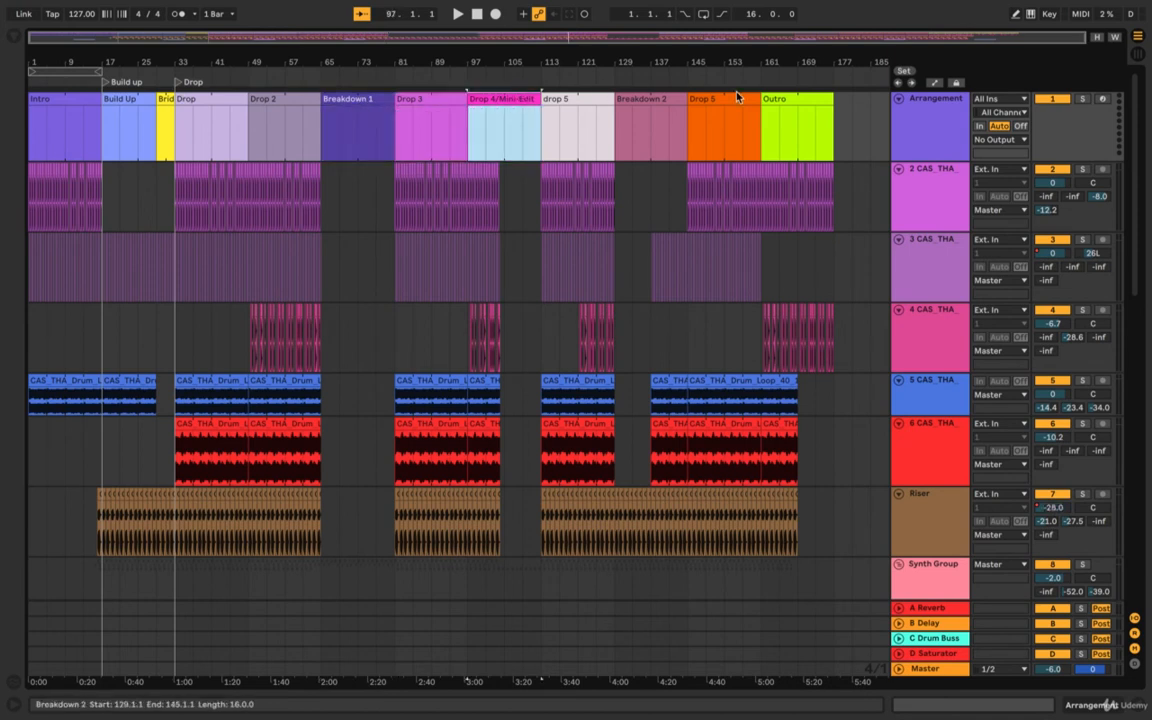
# Select all section clips on the Arrangement track from bar 1 to 181
pyautogui.hotkey('ctrl', 'a')
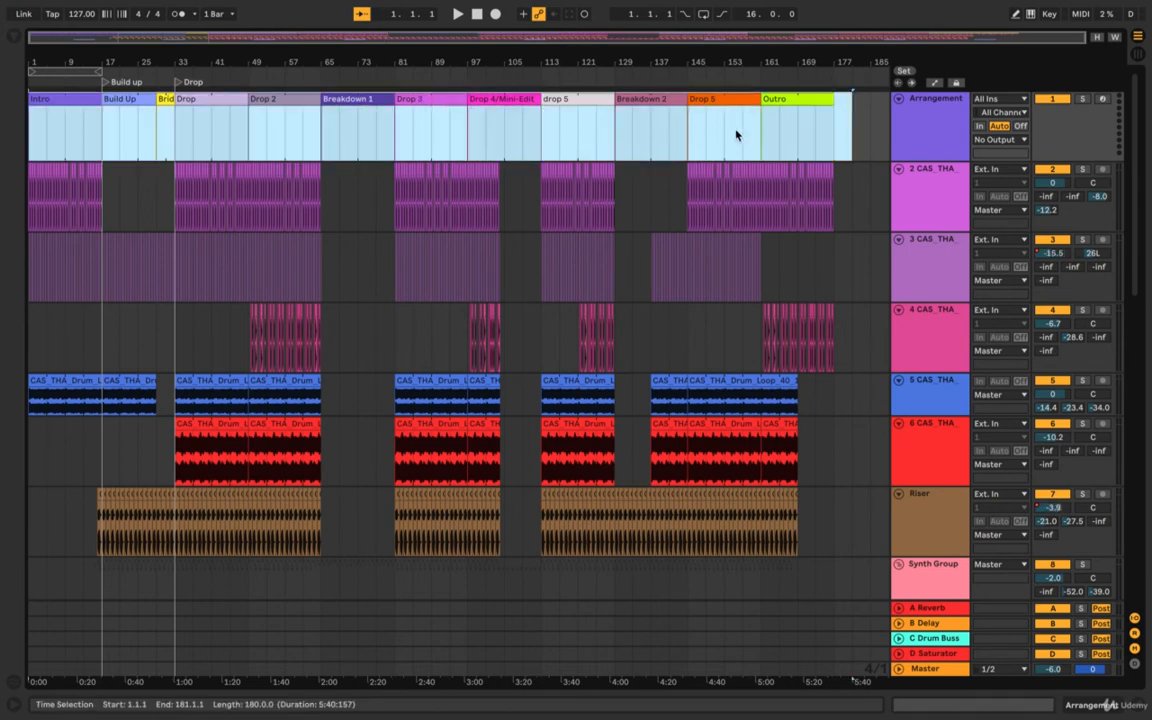
pyautogui.click(836, 118)
pyautogui.moveTo(859, 119); pyautogui.dragTo(6, 122)
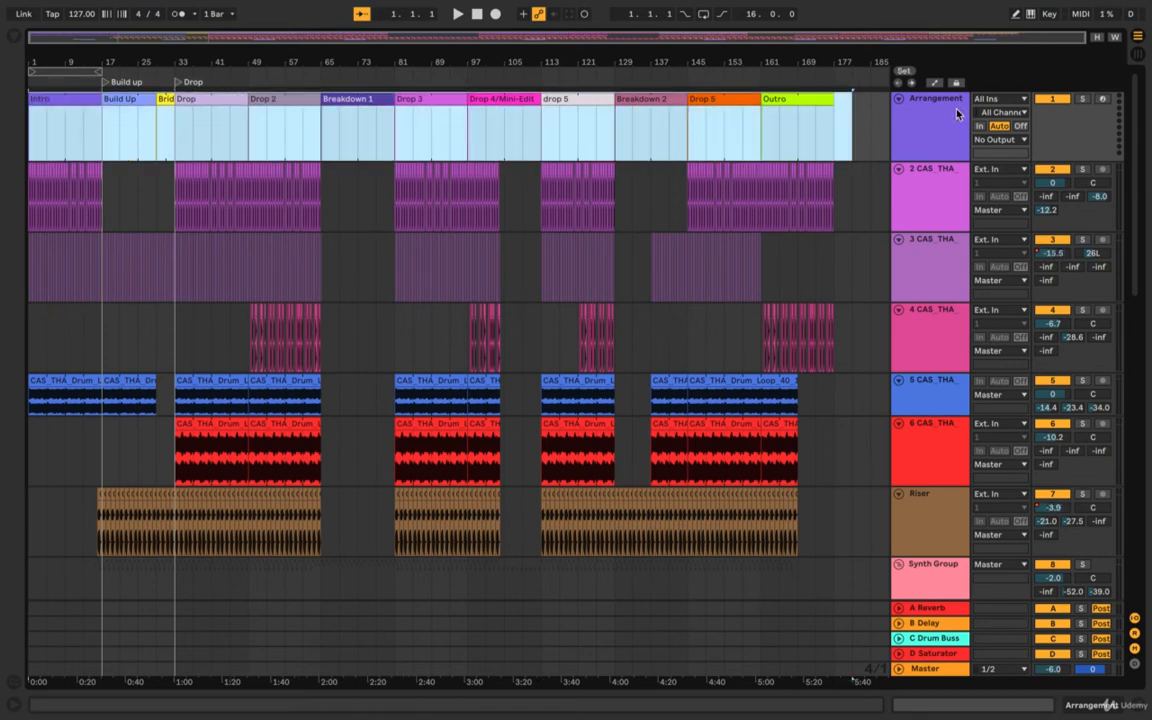
# Insert eight empty MIDI tracks directly below the Arrangement track
pyautogui.click(952, 122)
pyautogui.hotkey('ctrl', 'shift', 't')
pyautogui.hotkey('ctrl', 'shift', 't')
pyautogui.hotkey('ctrl', 'shift', 't')
pyautogui.hotkey('ctrl', 'shift', 't')
pyautogui.hotkey('ctrl', 'shift', 't')
pyautogui.hotkey('ctrl', 'shift', 't')
pyautogui.hotkey('ctrl', 'shift', 't')
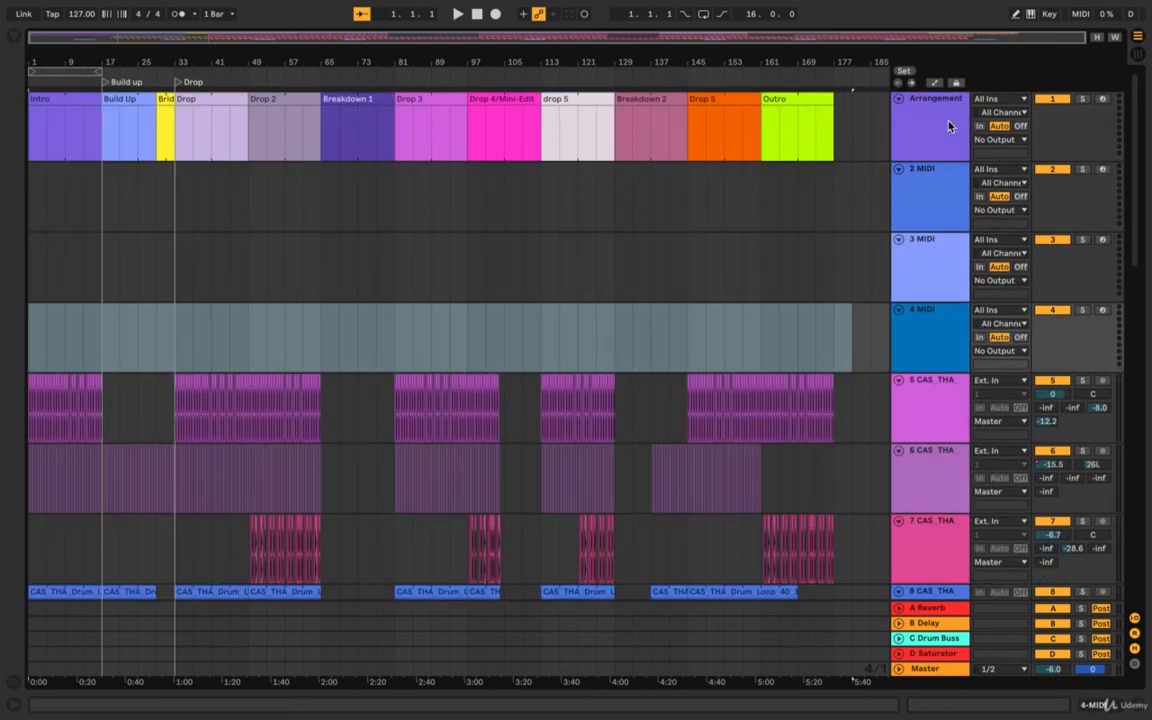
pyautogui.hotkey('ctrl', 'shift', 't')
# Place the insert marker at bar 17 on the 2 MIDI track, beneath the start of Build Up
pyautogui.scroll(3, 680, 280)
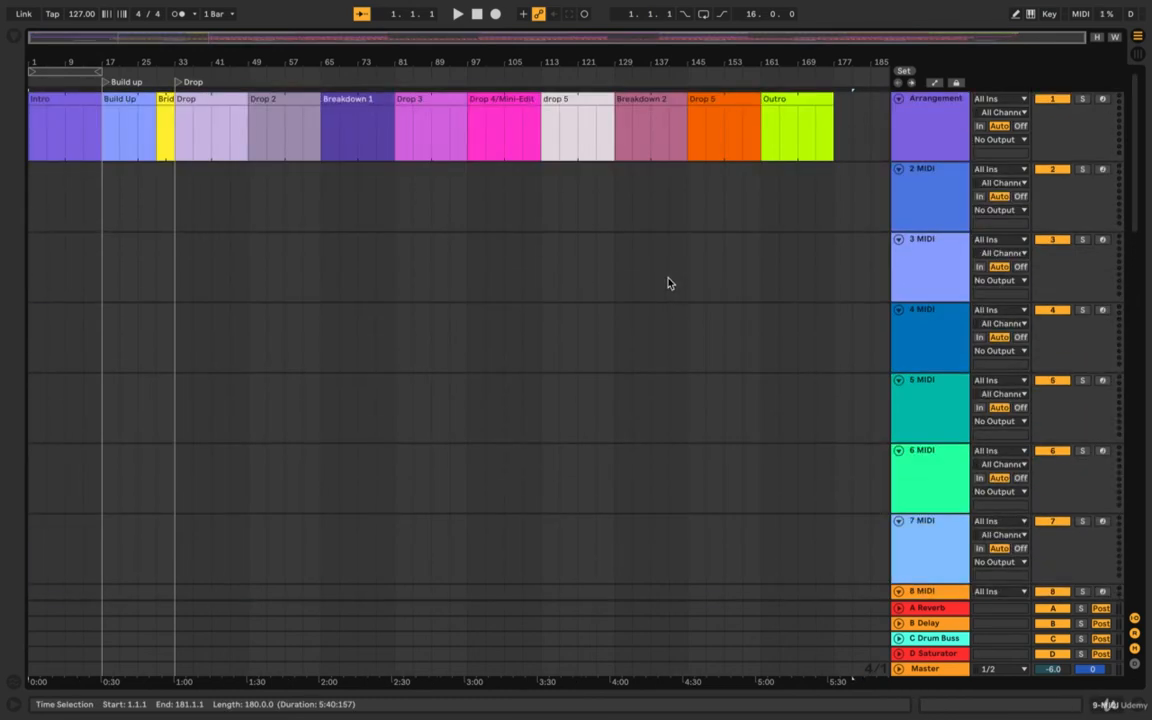
pyautogui.click(267, 262)
pyautogui.click(108, 190)
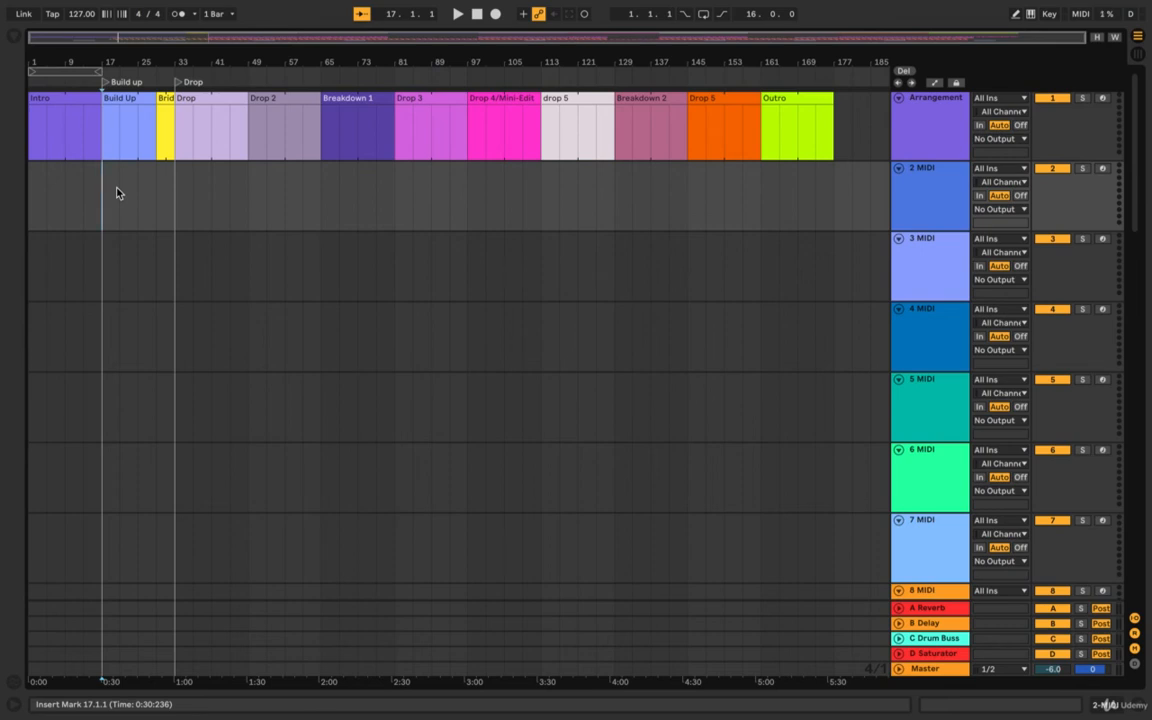
# Select the Intro, Build Up, Drop, Drop 2 and Breakdown 1 clips in turn, ending with the insert marker at bar 93 in Drop 3
pyautogui.click(47, 102)
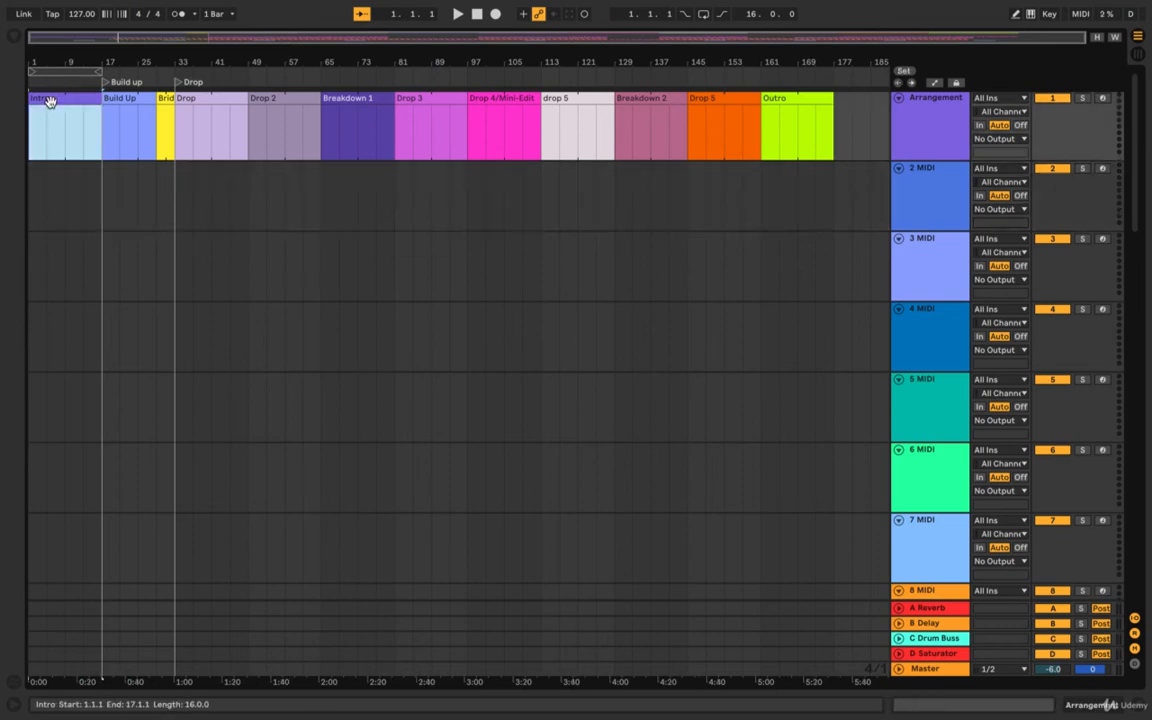
pyautogui.click(123, 100)
pyautogui.click(185, 100)
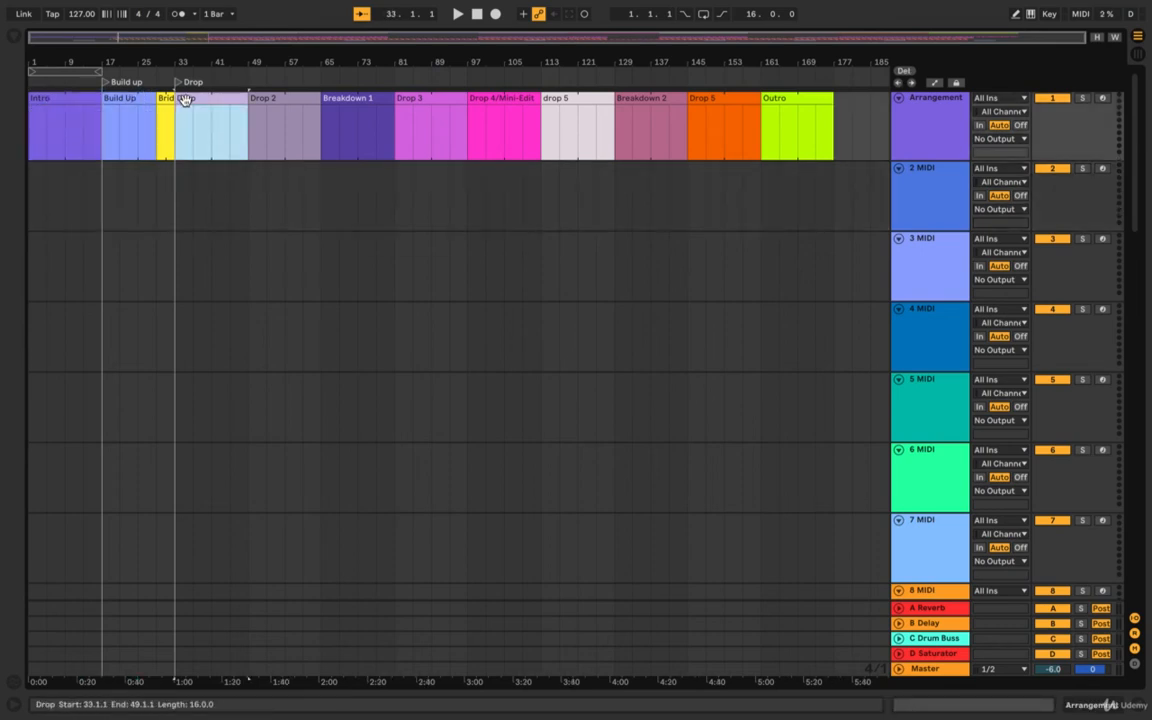
pyautogui.click(260, 104)
pyautogui.click(334, 103)
pyautogui.click(447, 120)
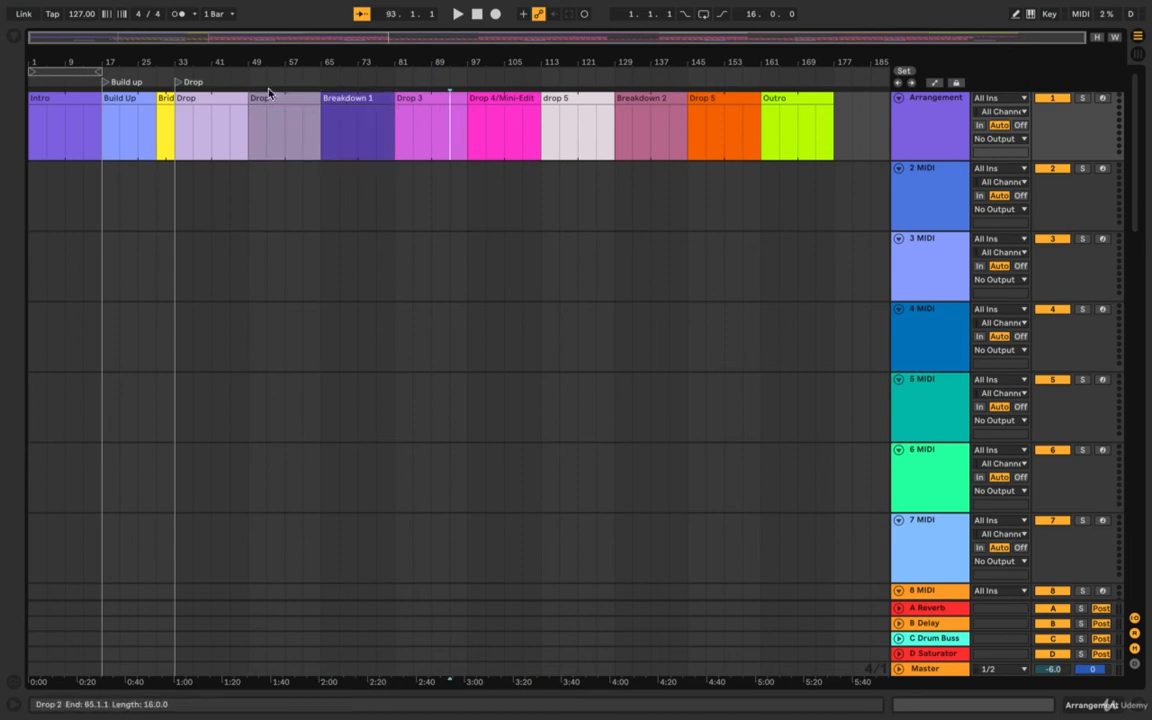
# Extend the Build Up clip over the short yellow clip to bar 33, and place the insert marker at bar 13 on 2 MIDI
pyautogui.moveTo(155, 98); pyautogui.dragTo(171, 98)
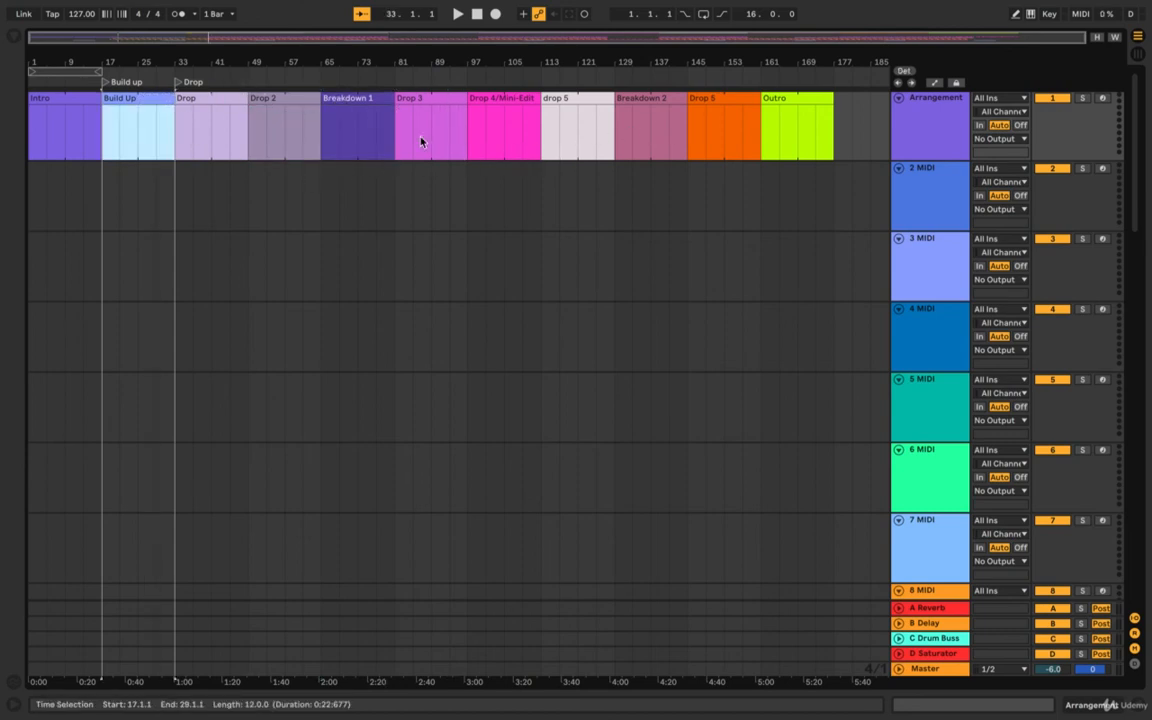
pyautogui.click(378, 178)
pyautogui.scroll(3, 378, 178)
pyautogui.hscroll(-5, 378, 178)
pyautogui.scroll(-3, 378, 178)
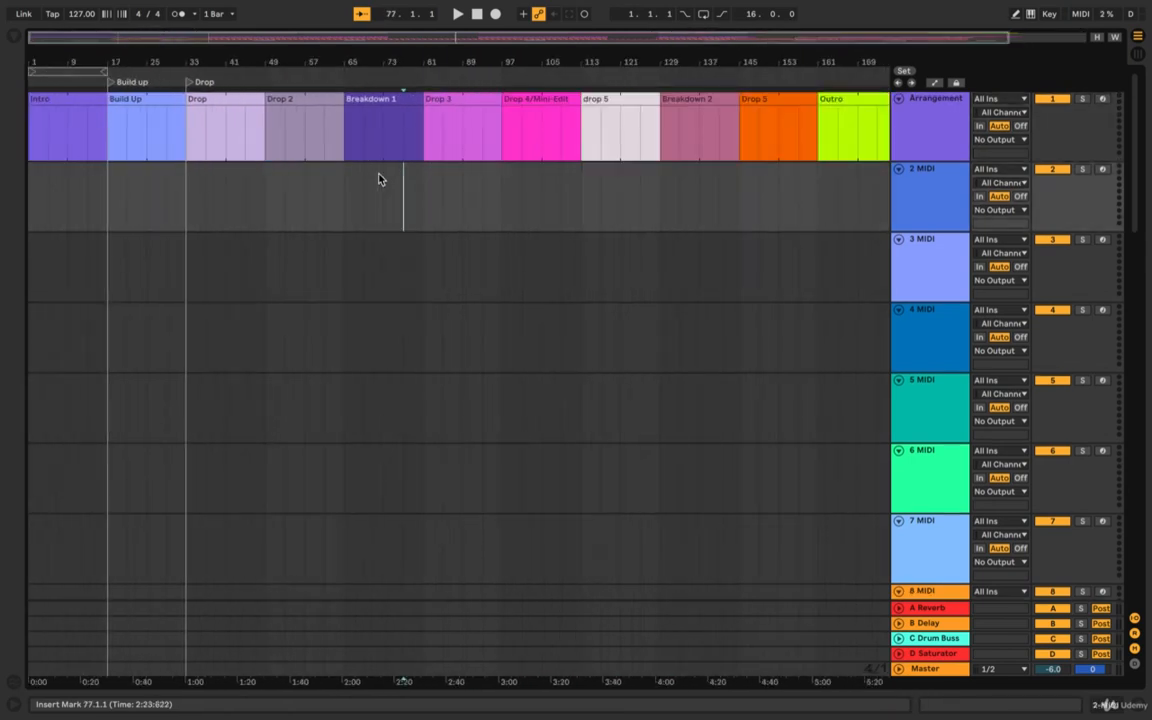
pyautogui.scroll(-1, 378, 178)
pyautogui.moveTo(845, 140); pyautogui.dragTo(121, 226)
pyautogui.click(83, 195)
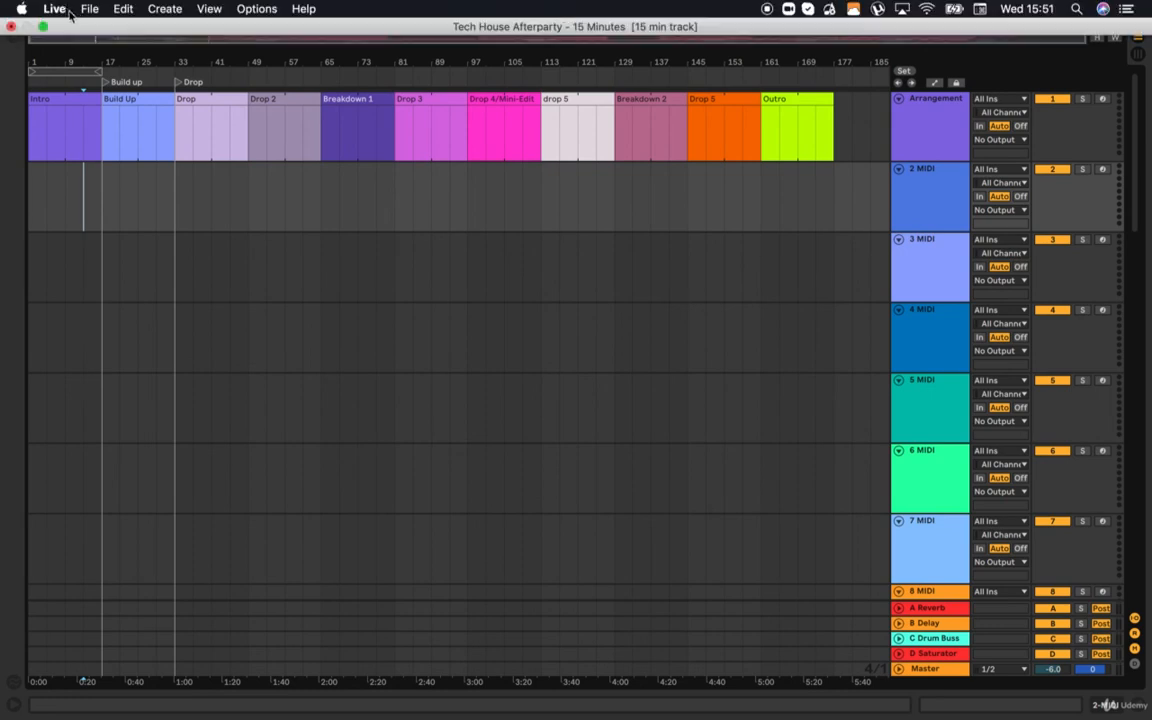
# Open the Preferences at the File Folder settings and move the window clear of the section clips
pyautogui.click(88, 9)
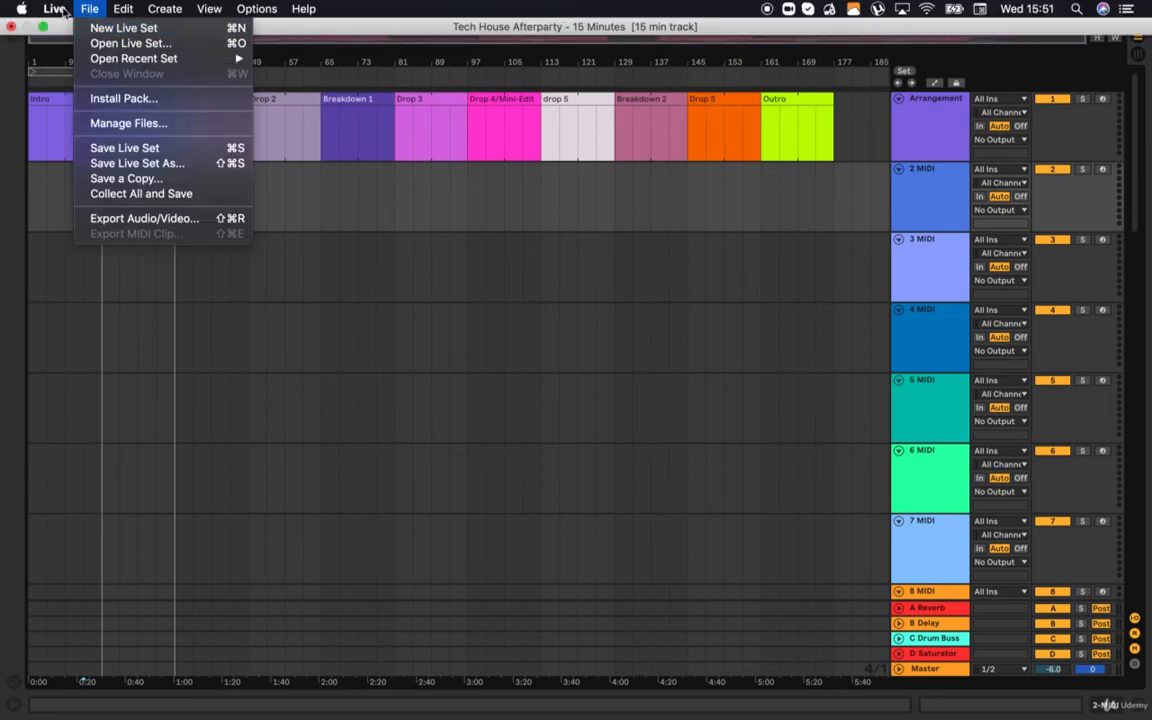
pyautogui.click(80, 53)
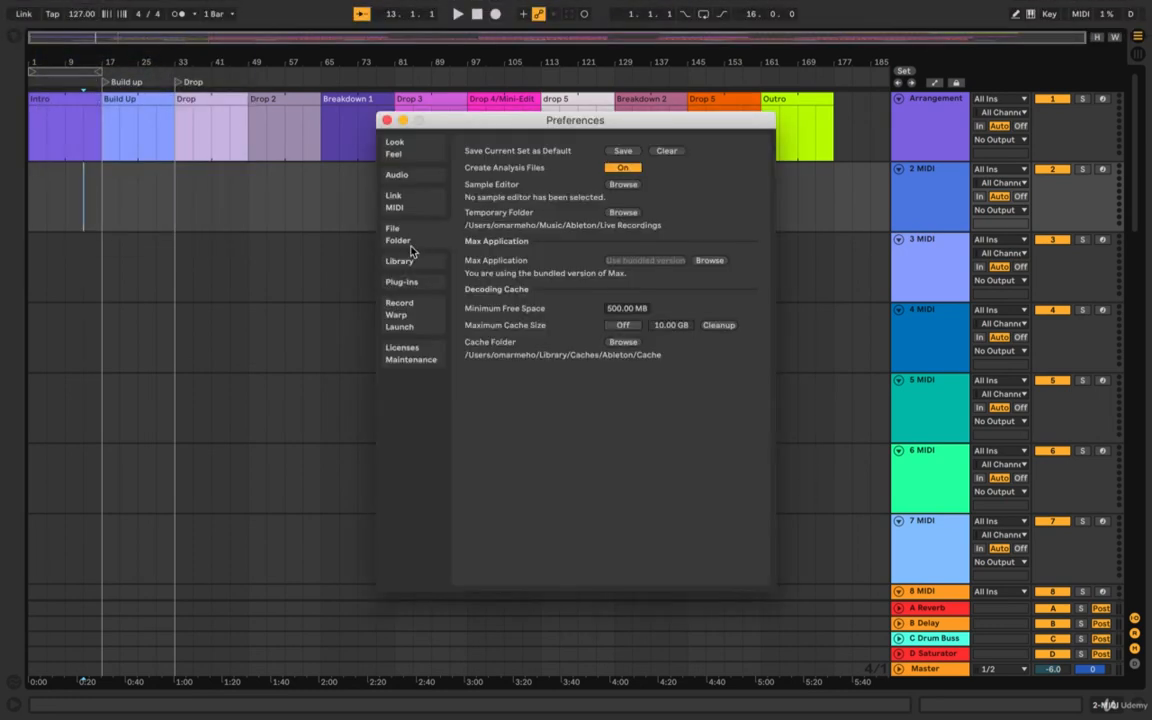
pyautogui.click(400, 284)
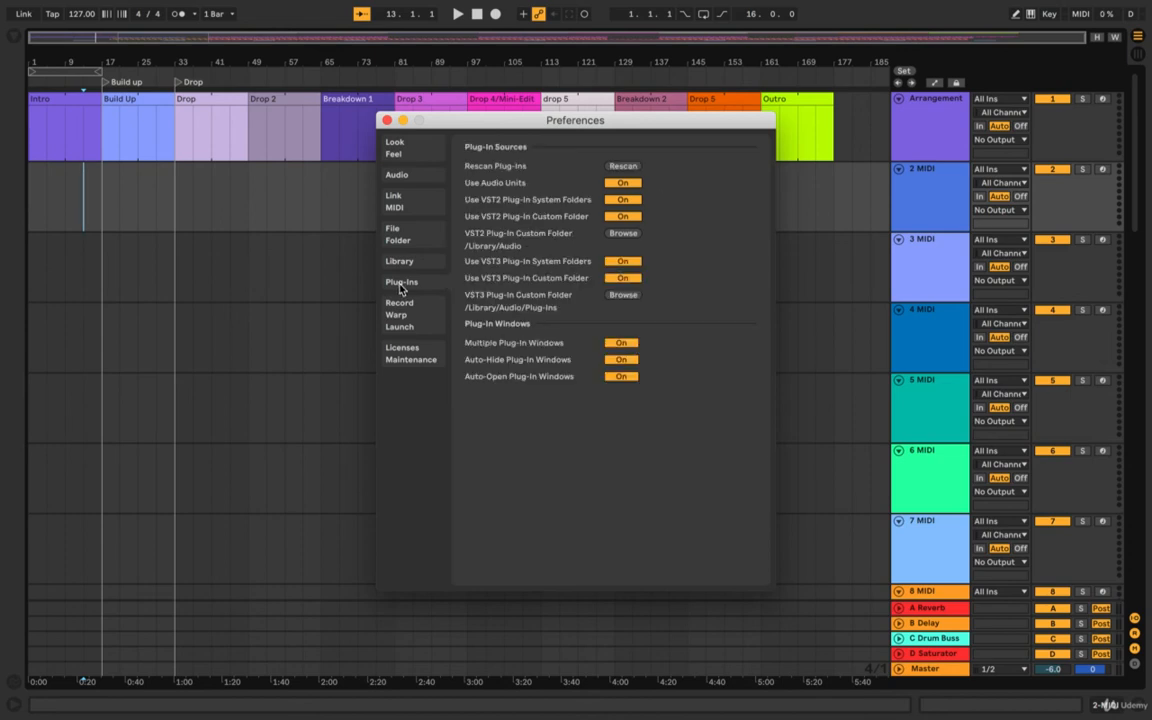
pyautogui.click(407, 234)
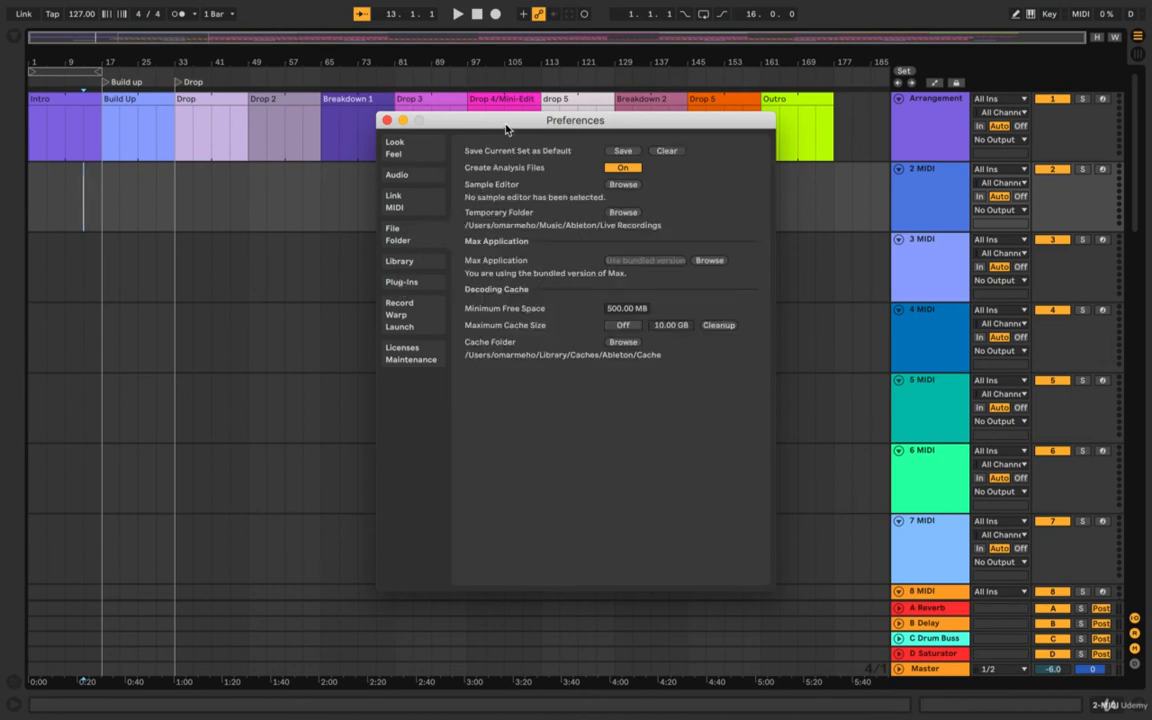
pyautogui.moveTo(506, 127); pyautogui.dragTo(541, 172)
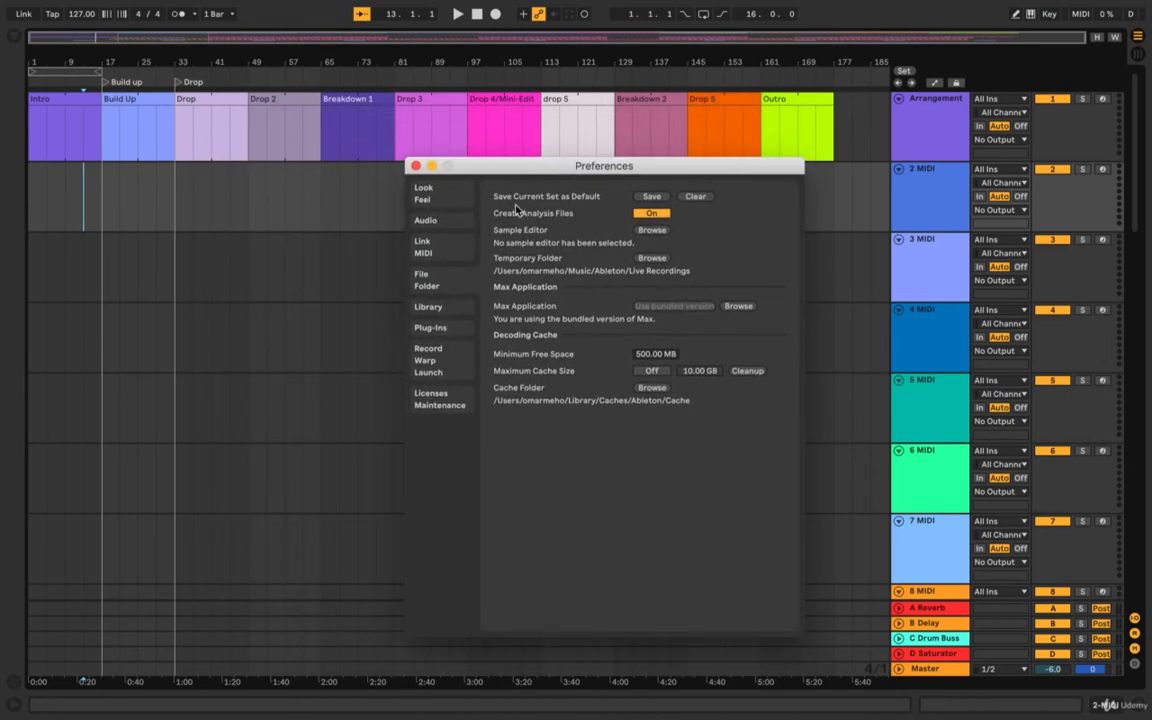
# Start saving the current set as the default set, but cancel the overwrite and close the Preferences
pyautogui.click(651, 196)
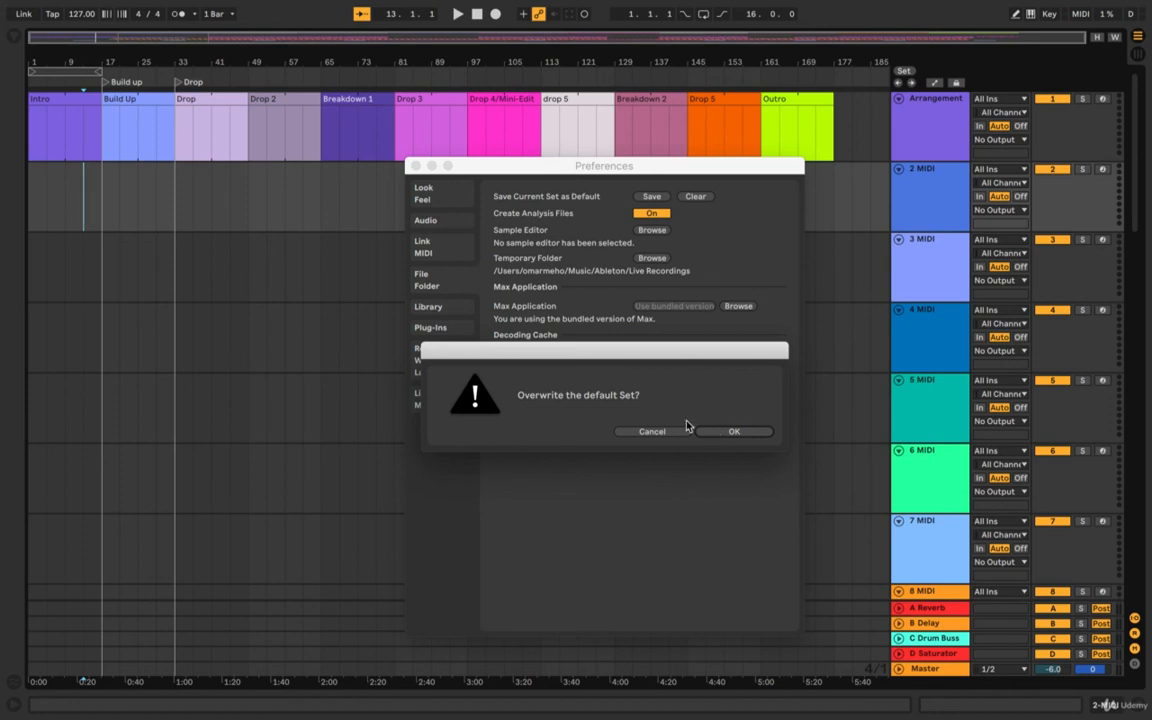
pyautogui.moveTo(636, 357); pyautogui.dragTo(553, 336)
pyautogui.click(574, 411)
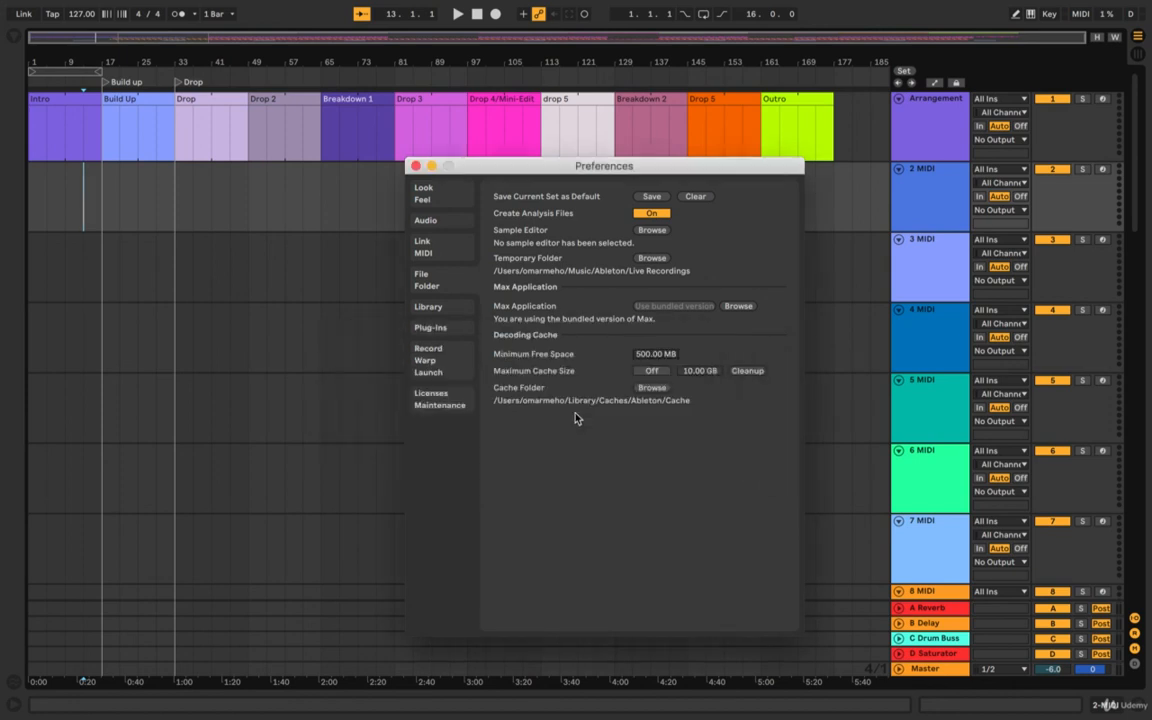
pyautogui.click(416, 166)
# Select all section clips on the Arrangement track from bar 1 to bar 177
pyautogui.moveTo(28, 120); pyautogui.dragTo(751, 137)
pyautogui.click(828, 120)
pyautogui.moveTo(828, 120); pyautogui.dragTo(766, 97)
pyautogui.click(782, 112)
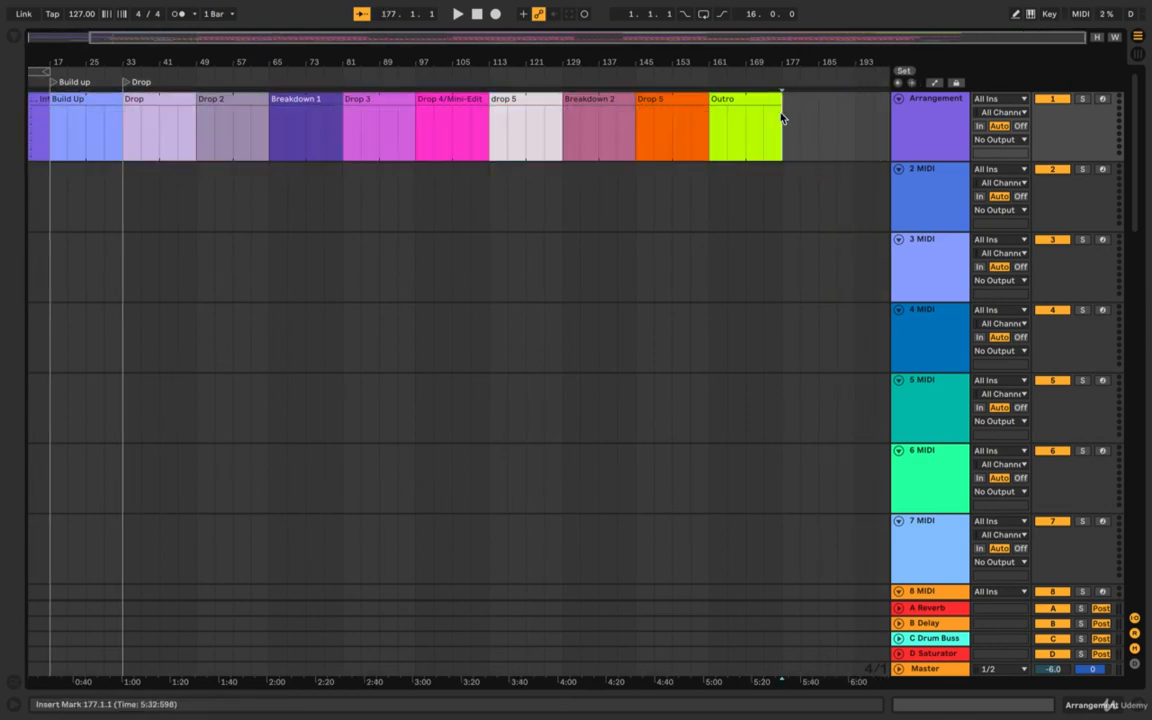
pyautogui.hscroll(-2, 782, 113)
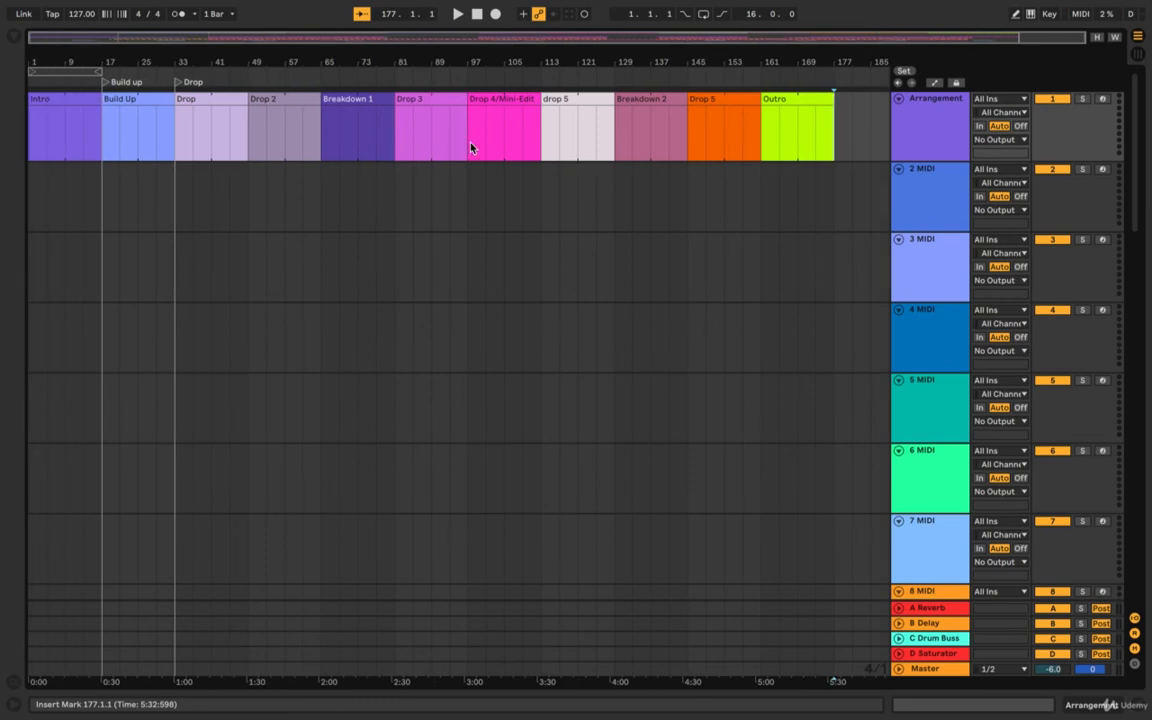
pyautogui.moveTo(839, 115); pyautogui.dragTo(21, 113)
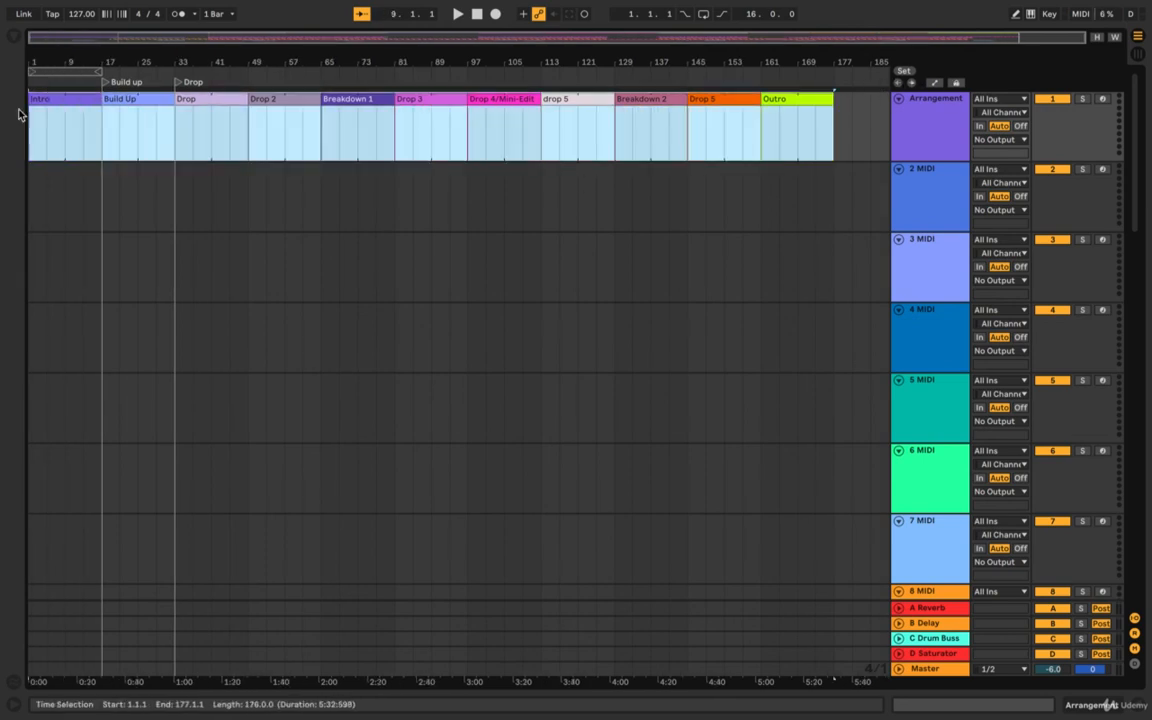
# Examine the section layout close up and as a whole, placing the insert marker at bars 1, 45 and 61 on the 2 MIDI track
pyautogui.click(38, 186)
pyautogui.press('+')
pyautogui.press('+')
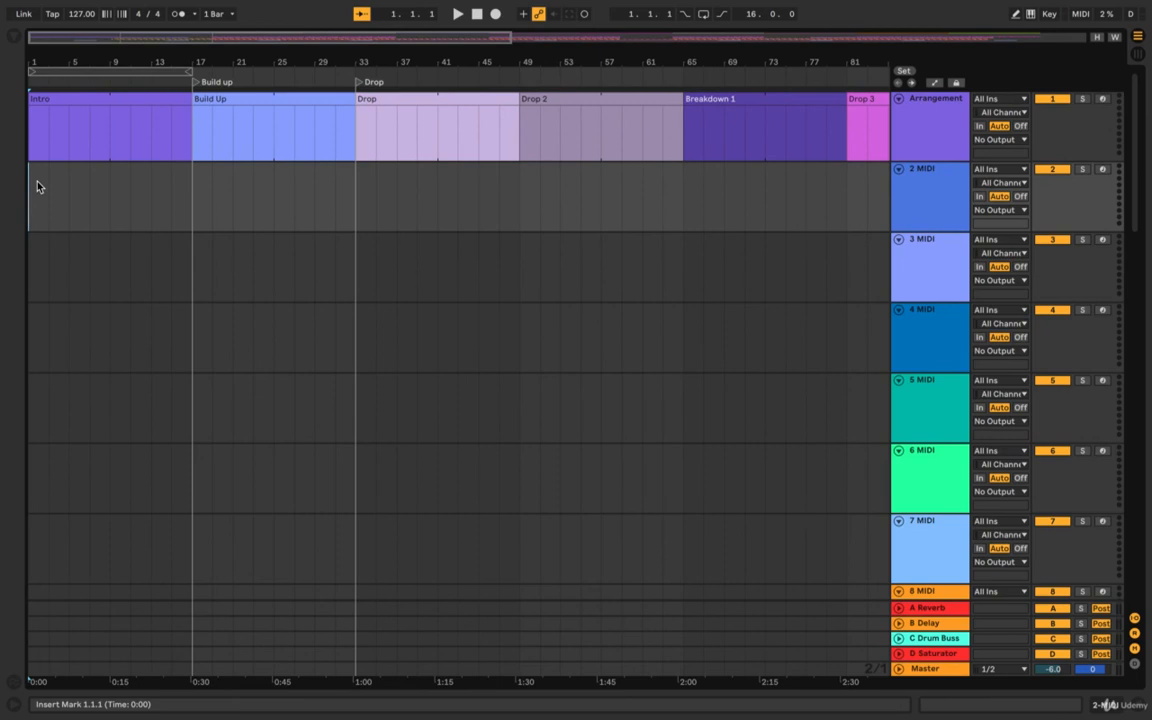
pyautogui.scroll(-3, 58, 182)
pyautogui.hscroll(1, 58, 182)
pyautogui.scroll(3, 86, 182)
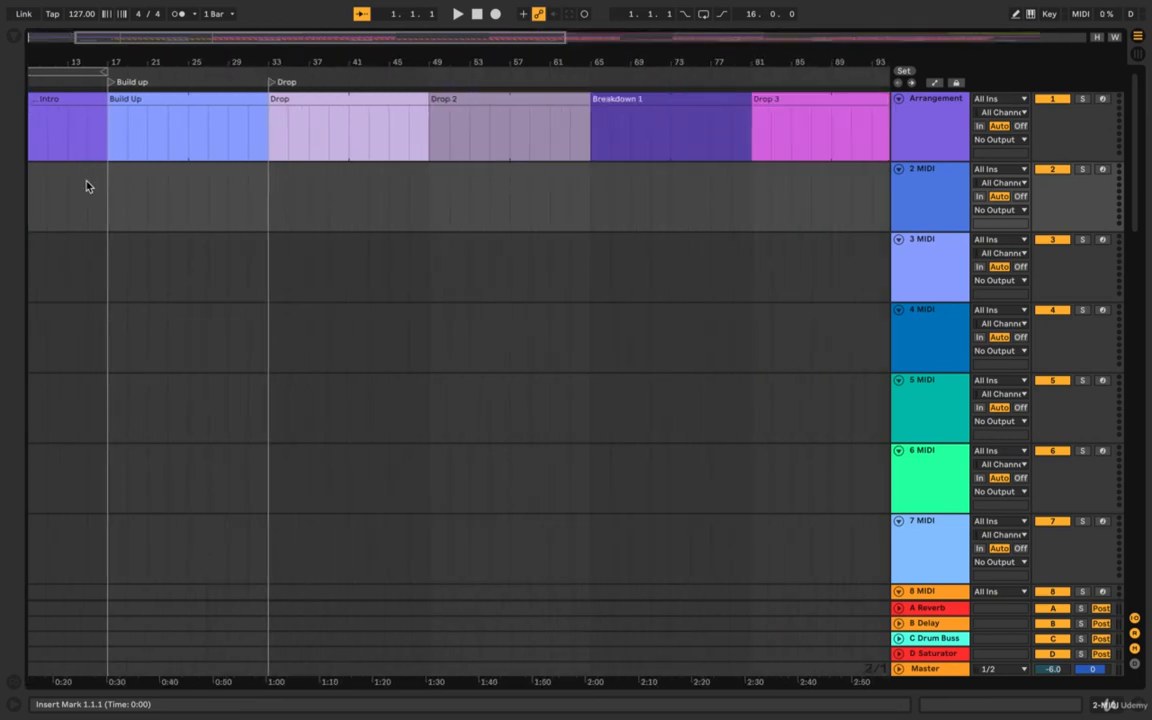
pyautogui.hscroll(-1, 86, 186)
pyautogui.scroll(-2, 297, 166)
pyautogui.click(288, 169)
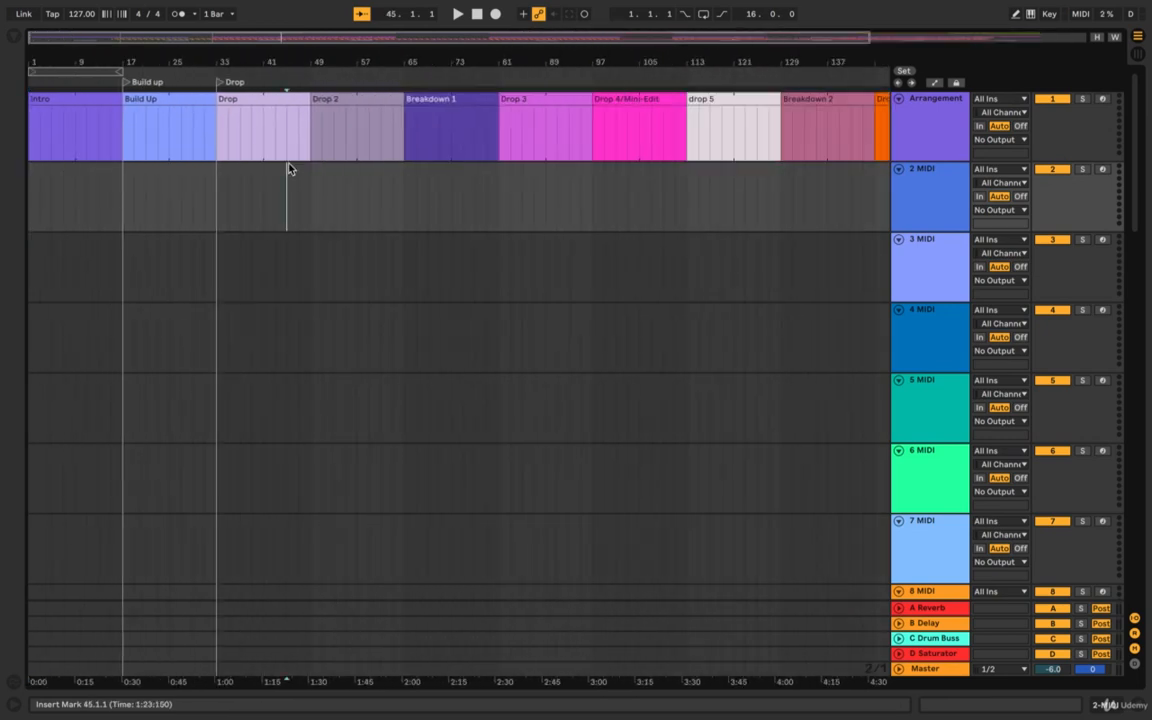
pyautogui.scroll(-2, 288, 169)
pyautogui.click(315, 198)
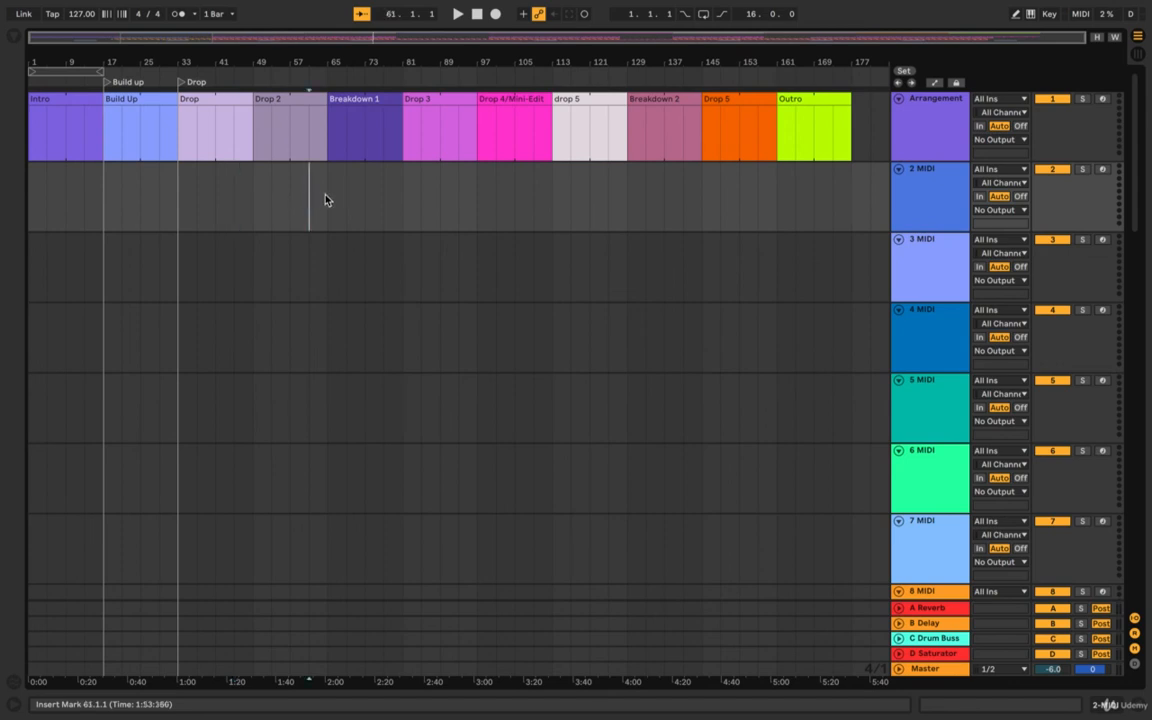